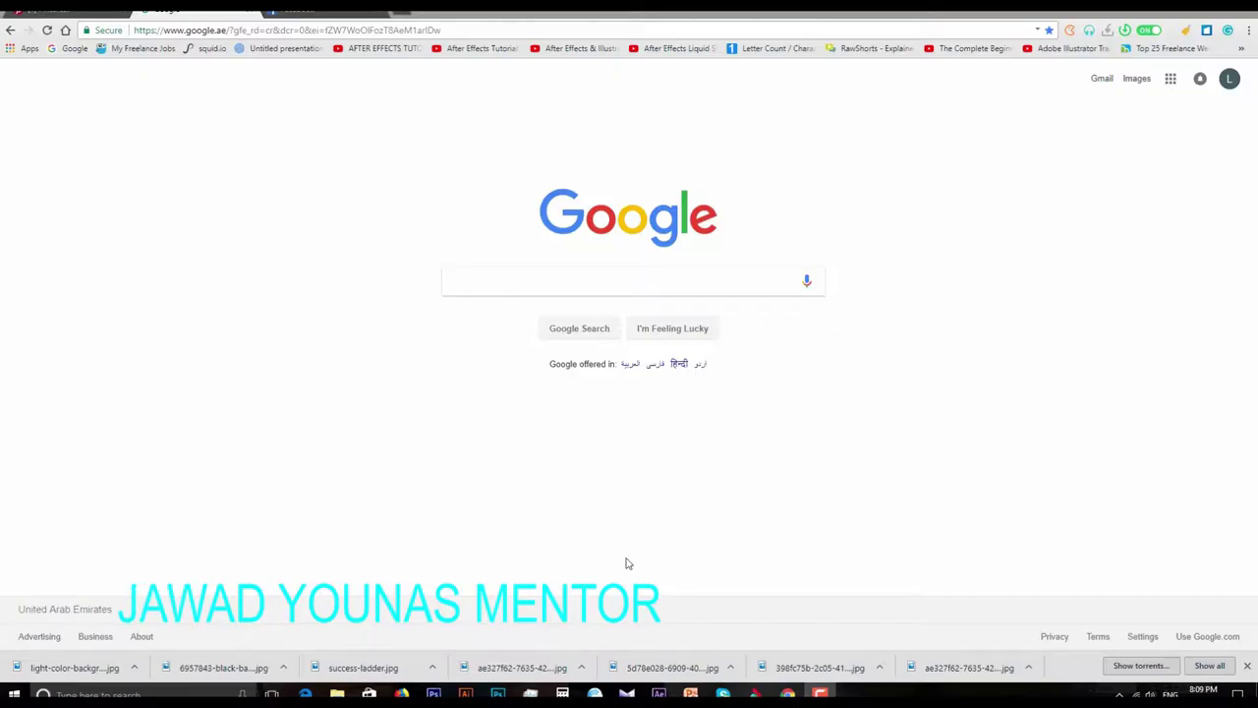
# - Set the Illustrator font-links document view to 100% magnification
pyautogui.hotkey('ctrl', '1')
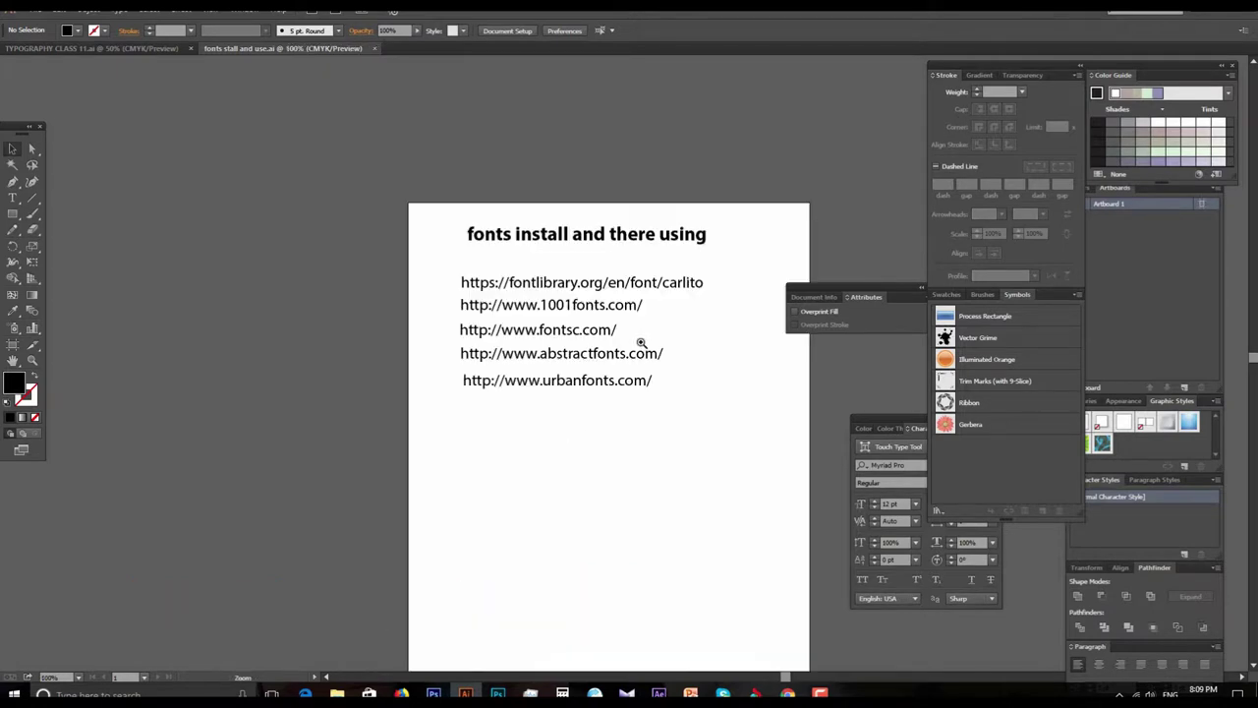
# - Zoom the artboard to 150% and select the heading 'fonts install and there using'
pyautogui.moveTo(668, 341); pyautogui.dragTo(505, 341)
pyautogui.hotkey('ctrl', '-')
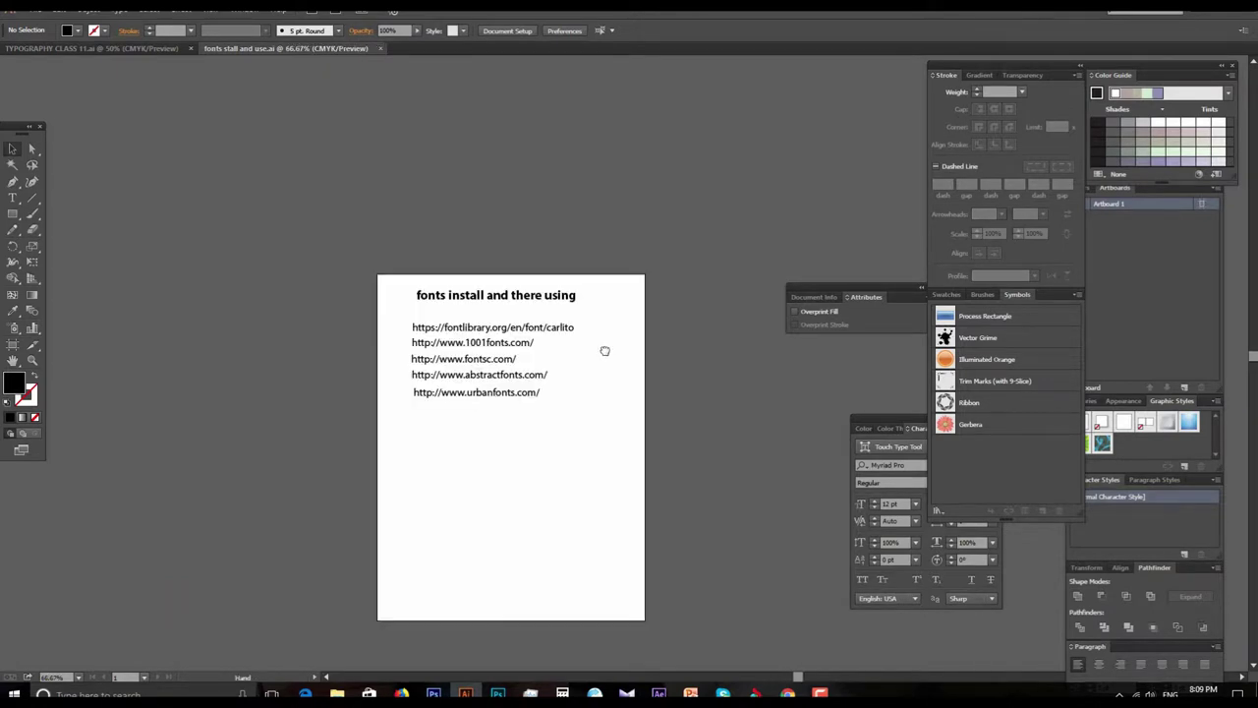
pyautogui.hotkey('ctrl', '1')
pyautogui.scroll(-2, 559, 376)
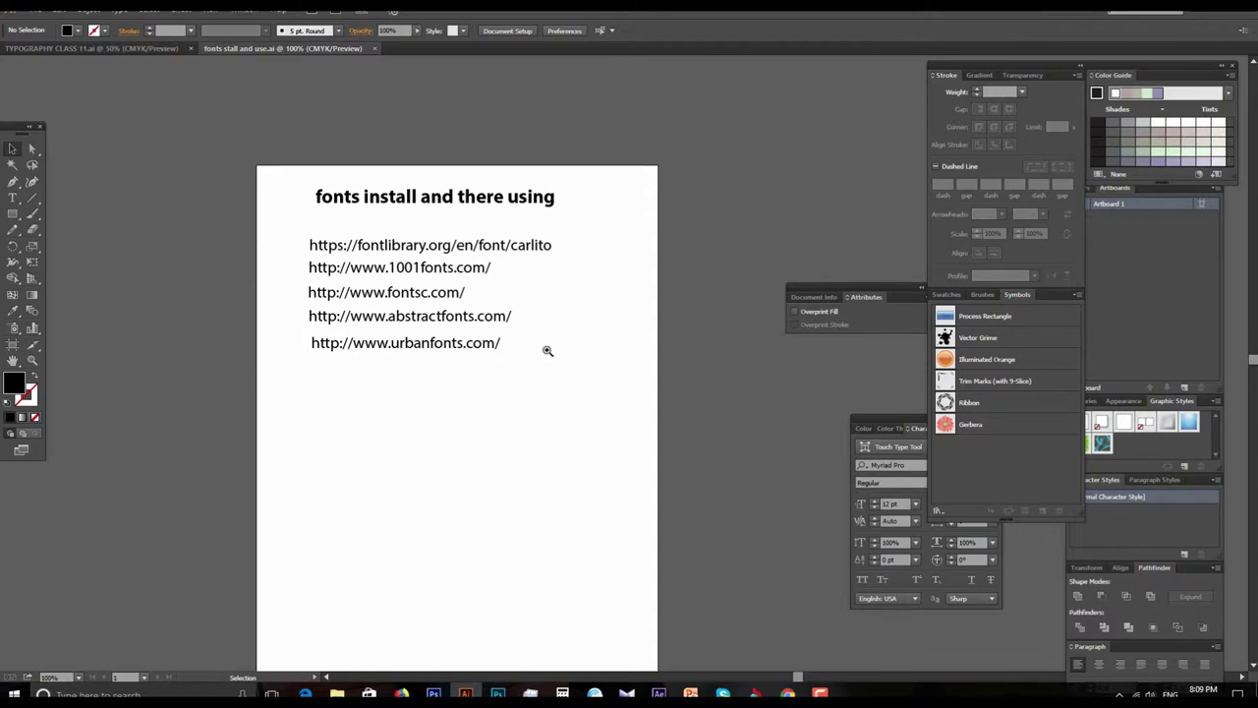
pyautogui.hotkey('ctrl', '+')
pyautogui.moveTo(546, 312); pyautogui.dragTo(594, 359)
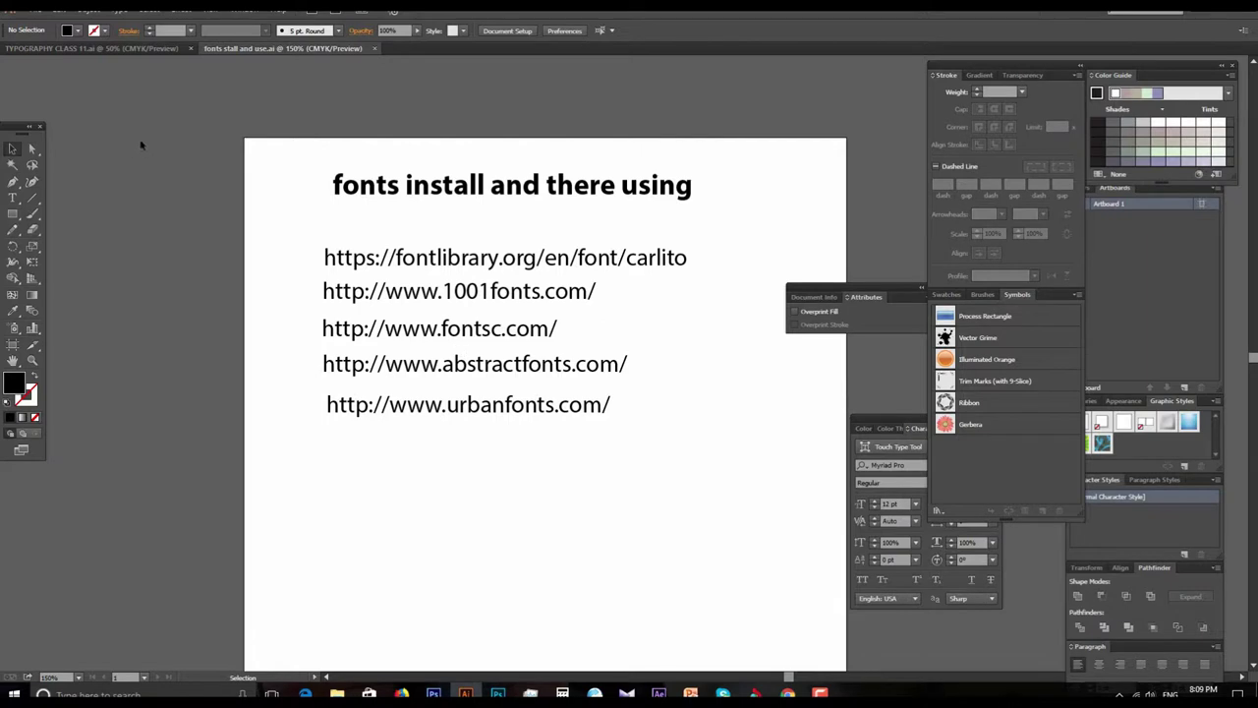
pyautogui.click(384, 192)
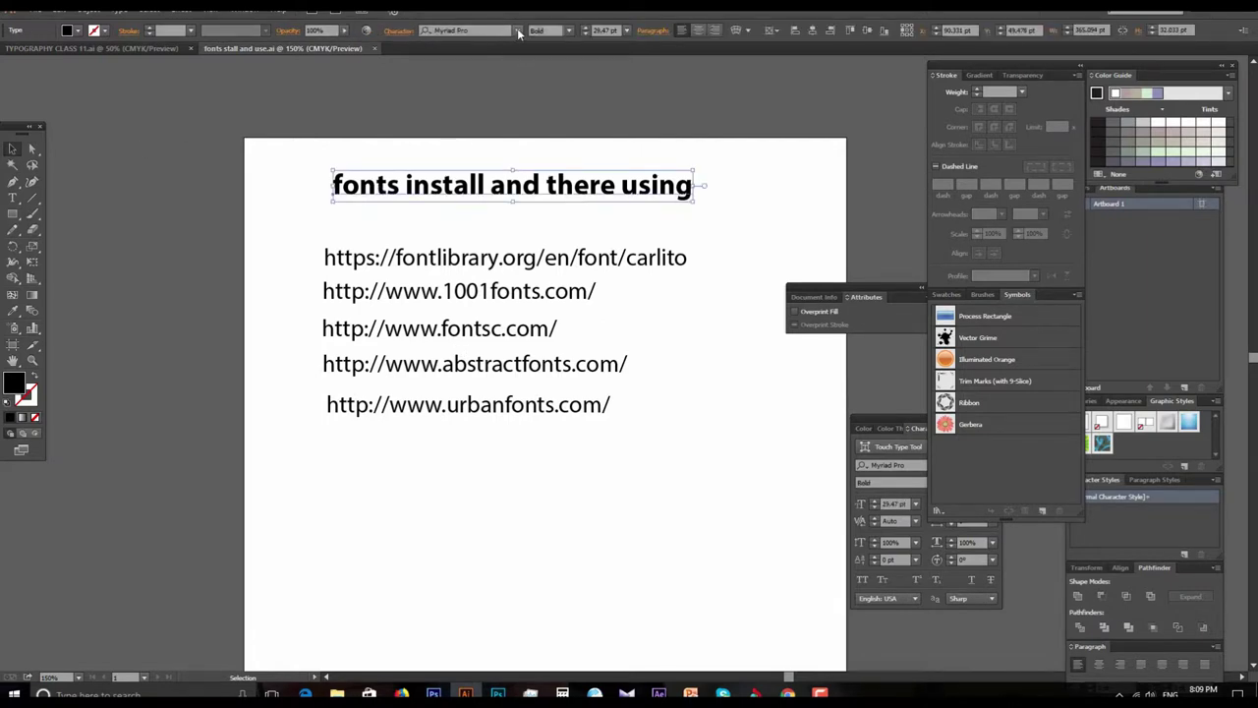
pyautogui.click(519, 33)
pyautogui.scroll(1, 550, 153)
pyautogui.scroll(3, 550, 154)
pyautogui.scroll(6, 551, 153)
pyautogui.scroll(6, 551, 153)
pyautogui.scroll(5, 550, 153)
pyautogui.scroll(5, 550, 154)
pyautogui.scroll(5, 550, 154)
pyautogui.scroll(3, 549, 155)
pyautogui.scroll(3, 548, 154)
pyautogui.scroll(4, 548, 154)
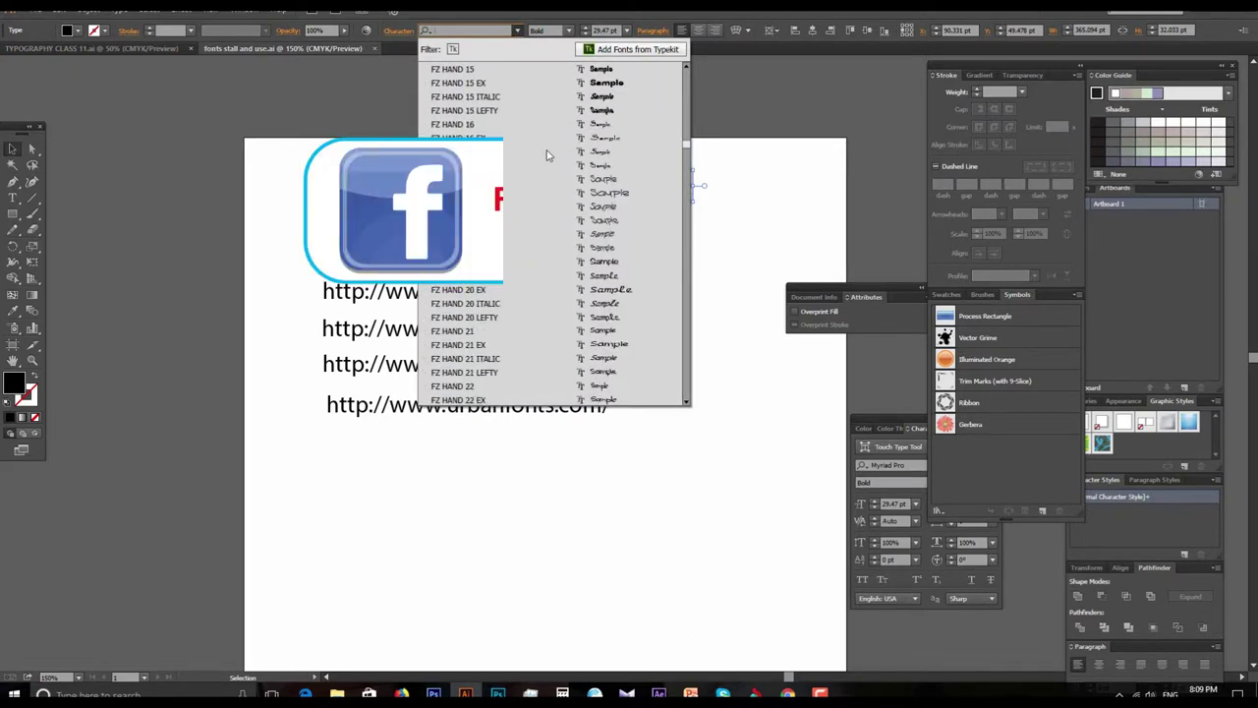
pyautogui.scroll(5, 548, 155)
pyautogui.scroll(5, 549, 154)
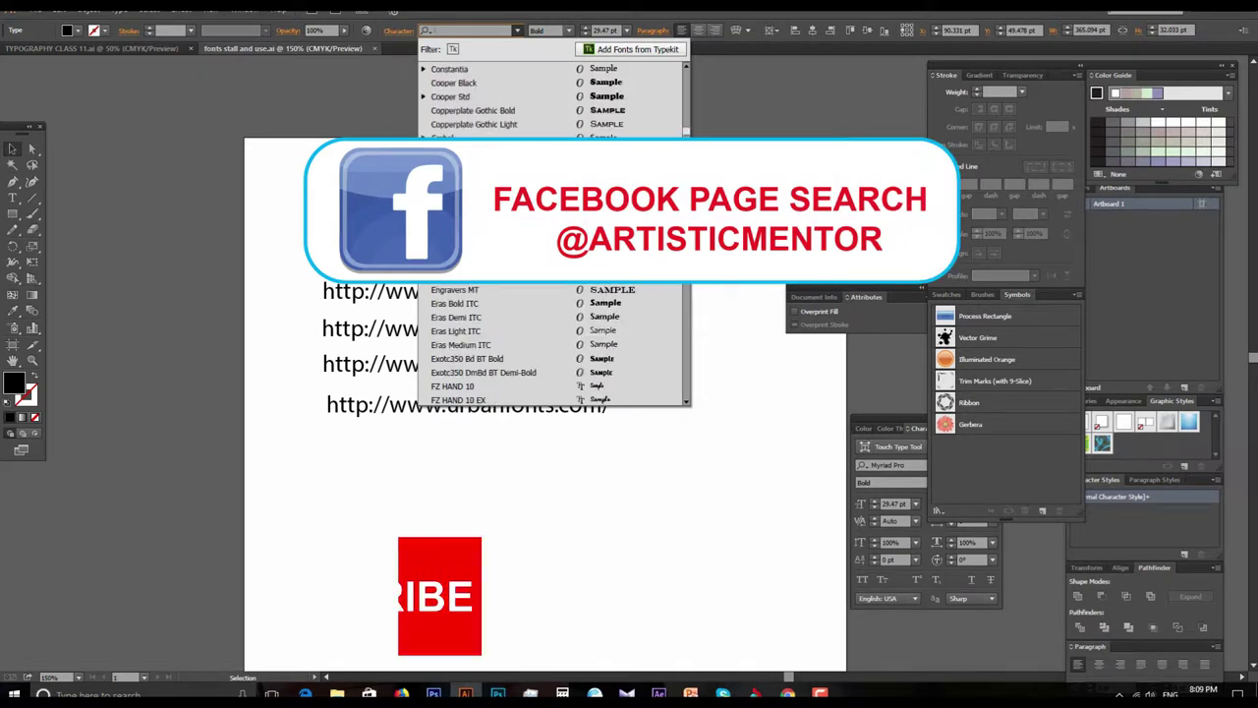
pyautogui.scroll(3, 549, 154)
pyautogui.scroll(4, 549, 155)
pyautogui.scroll(4, 549, 154)
pyautogui.scroll(4, 548, 154)
pyautogui.scroll(-3, 548, 157)
pyautogui.scroll(-3, 549, 157)
pyautogui.scroll(-3, 548, 157)
pyautogui.scroll(-8, 548, 160)
pyautogui.scroll(-3, 547, 160)
pyautogui.scroll(-4, 547, 160)
pyautogui.scroll(-4, 548, 160)
pyautogui.scroll(-4, 548, 161)
pyautogui.scroll(-4, 547, 161)
pyautogui.scroll(-4, 547, 160)
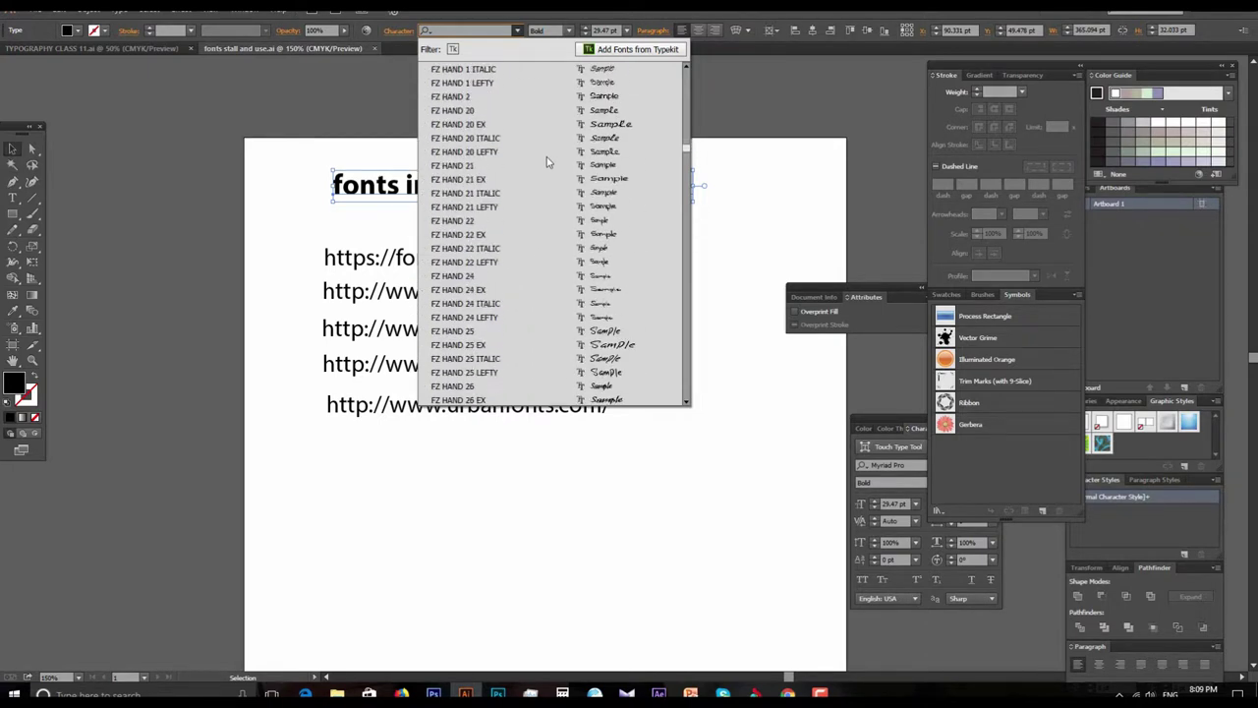
pyautogui.scroll(-4, 547, 160)
pyautogui.scroll(-4, 546, 156)
pyautogui.scroll(-4, 546, 156)
pyautogui.scroll(-4, 546, 157)
pyautogui.scroll(-3, 547, 157)
pyautogui.scroll(-1, 547, 157)
pyautogui.scroll(-5, 546, 157)
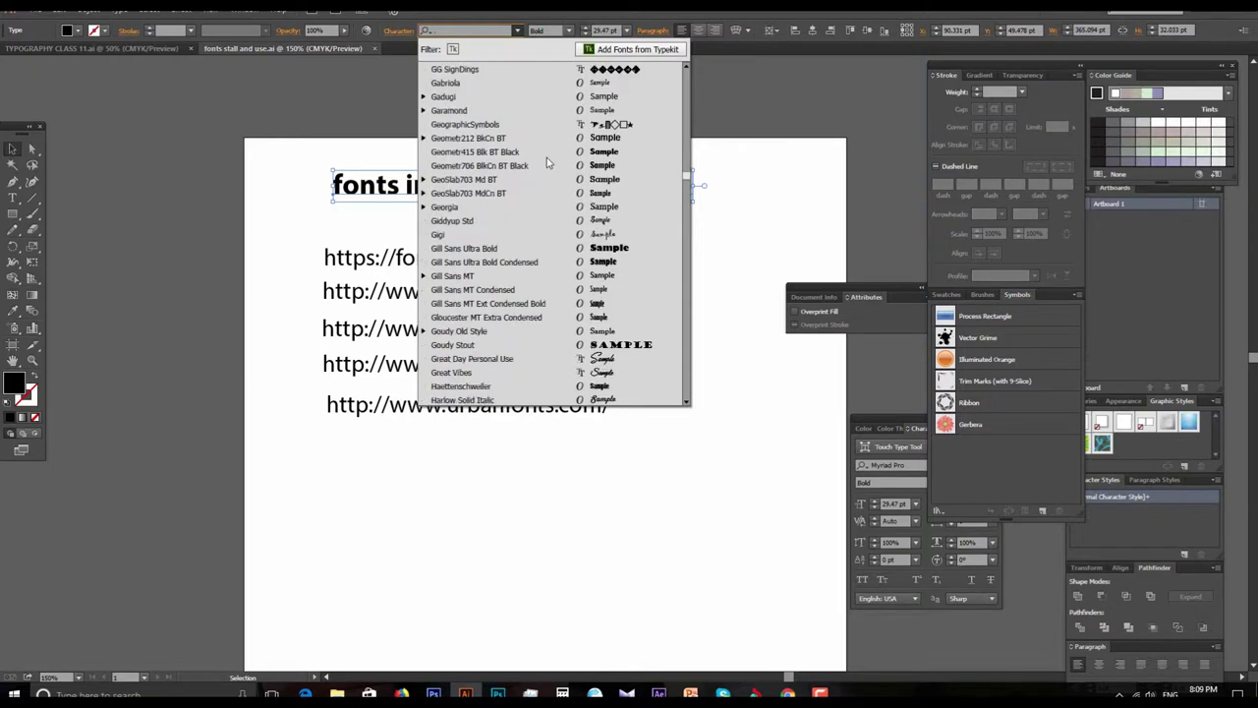
pyautogui.scroll(-2, 547, 163)
pyautogui.scroll(-3, 547, 162)
pyautogui.scroll(-3, 547, 162)
pyautogui.scroll(-4, 548, 162)
pyautogui.scroll(-3, 548, 162)
pyautogui.scroll(-3, 547, 164)
pyautogui.scroll(-3, 547, 164)
pyautogui.scroll(-3, 548, 165)
pyautogui.scroll(-3, 547, 167)
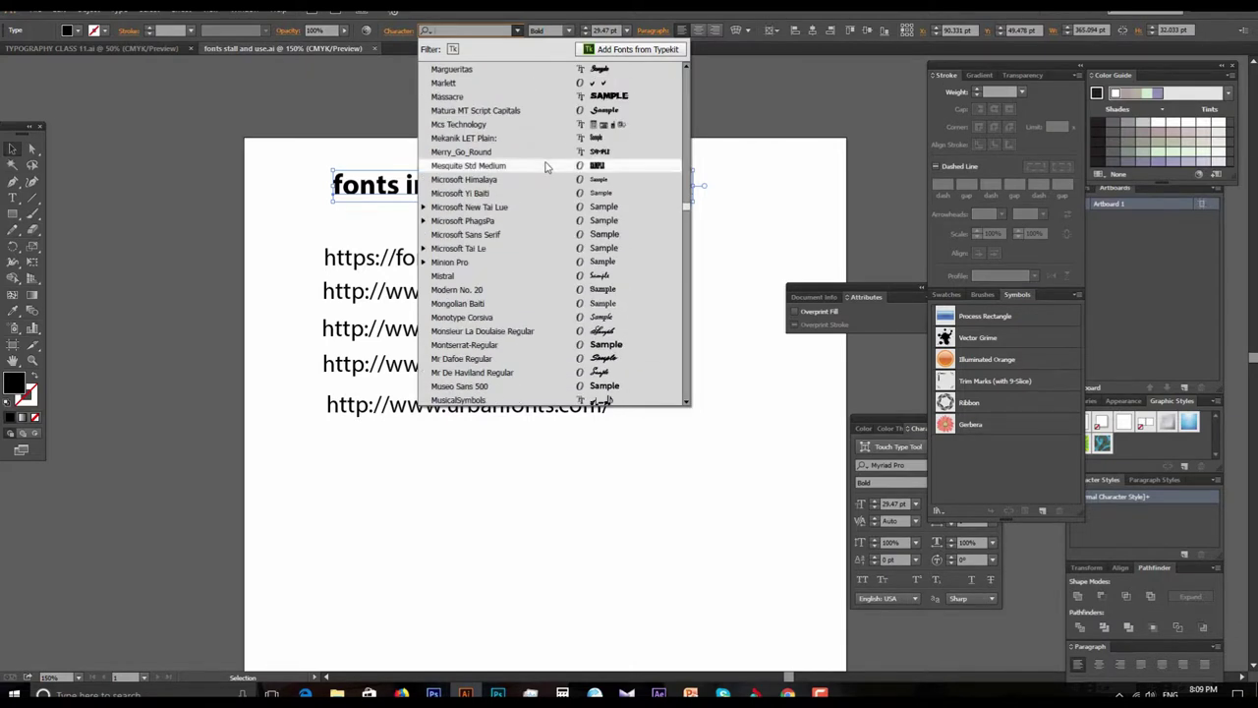
pyautogui.scroll(-8, 547, 167)
pyautogui.scroll(-3, 547, 167)
pyautogui.scroll(-4, 547, 167)
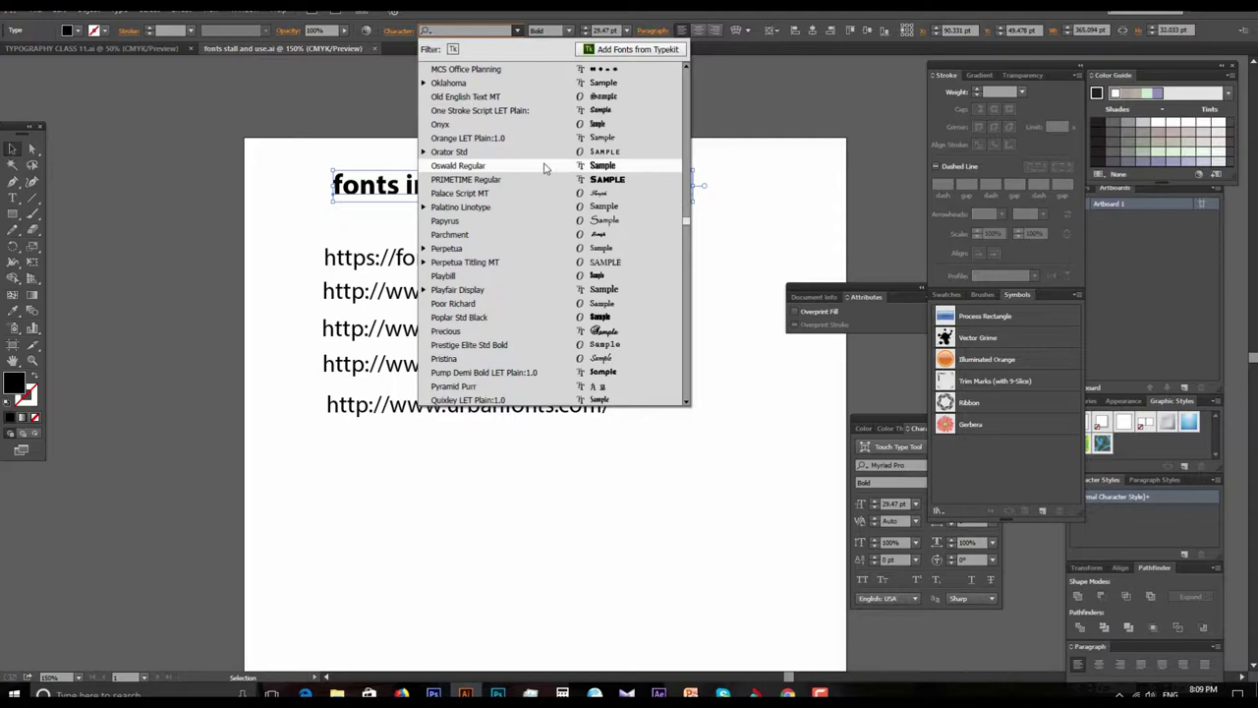
pyautogui.scroll(-6, 546, 168)
pyautogui.click(760, 166)
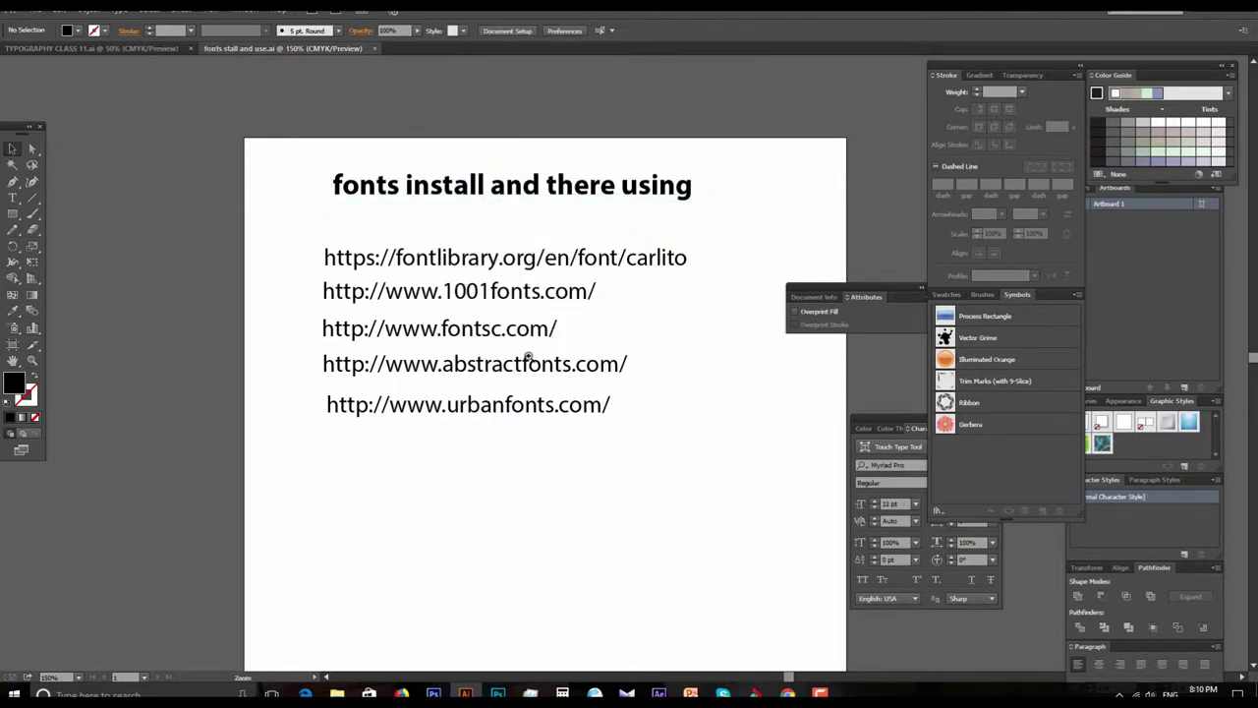
# - Pan and scroll the artboard to bring the fontlibrary.org Carlito link into view
pyautogui.scroll(2, 575, 423)
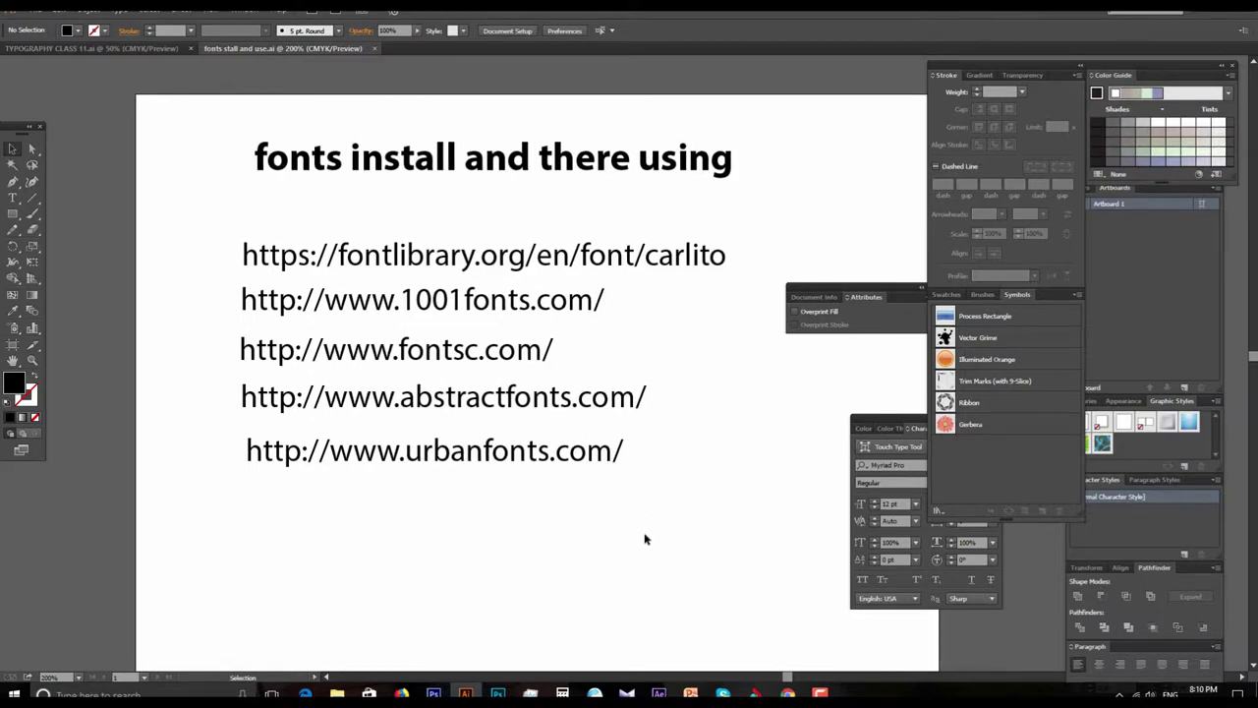
pyautogui.moveTo(618, 521); pyautogui.dragTo(593, 472)
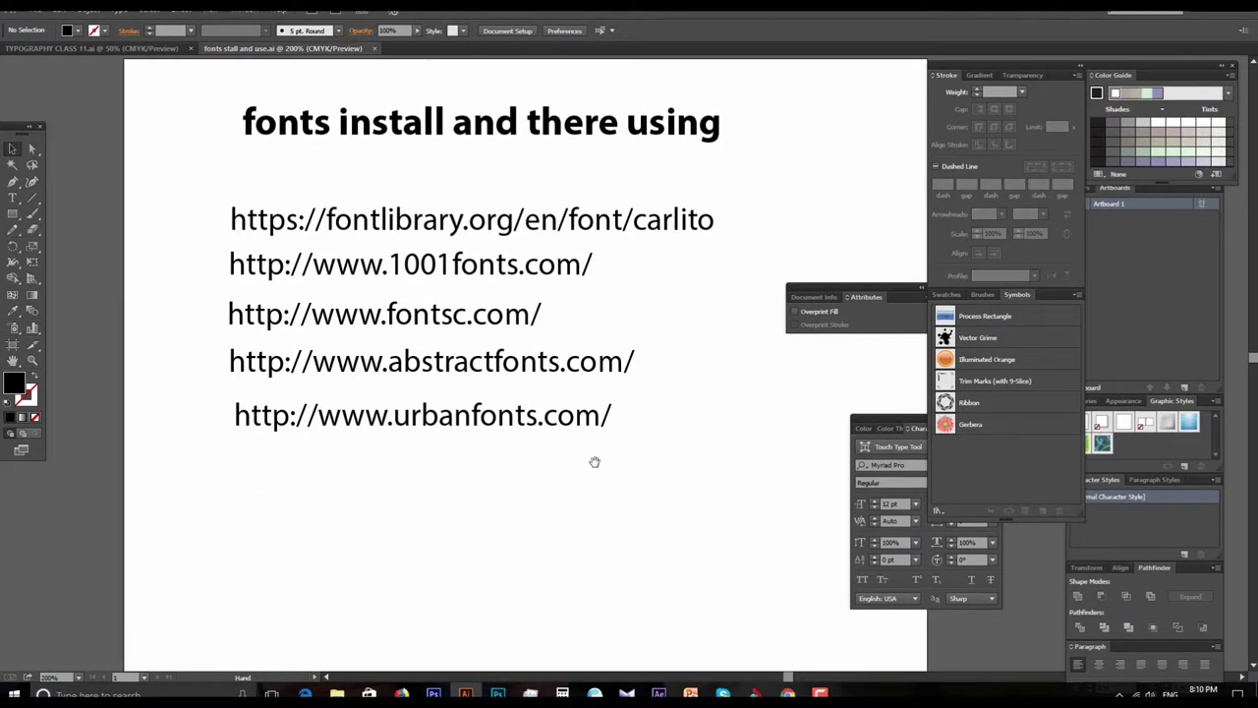
pyautogui.moveTo(582, 359); pyautogui.dragTo(590, 385)
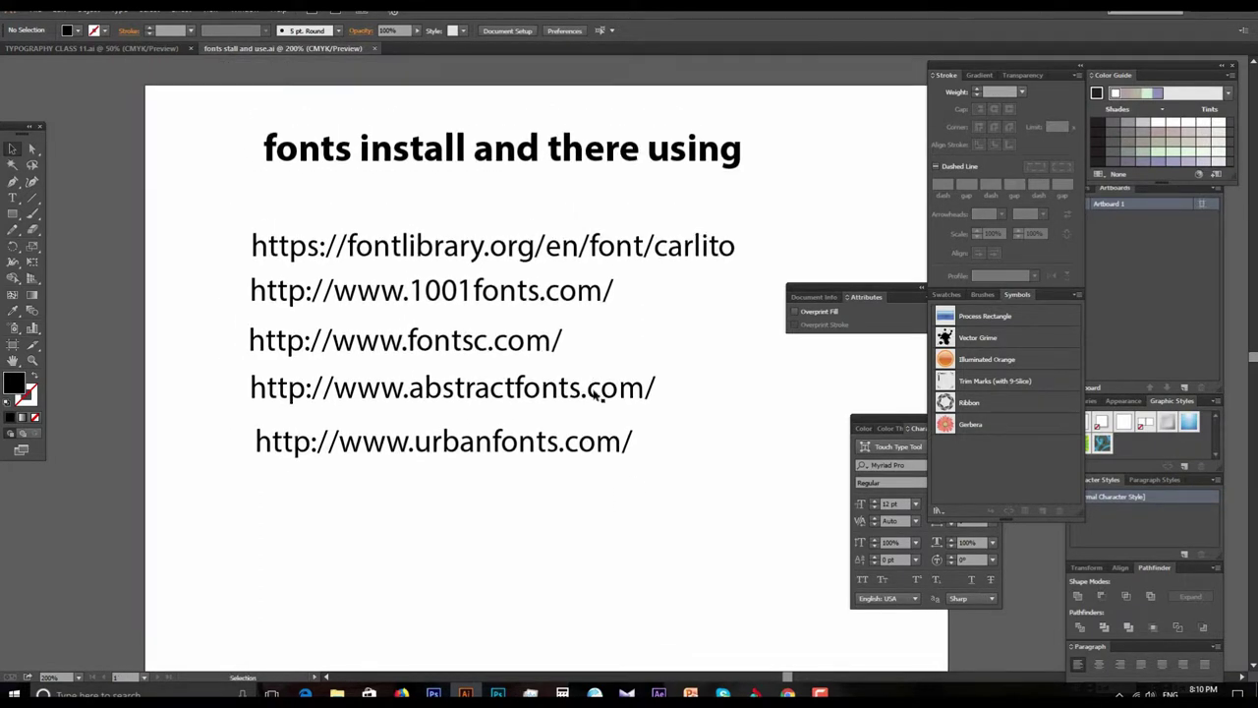
pyautogui.moveTo(527, 328); pyautogui.dragTo(556, 349)
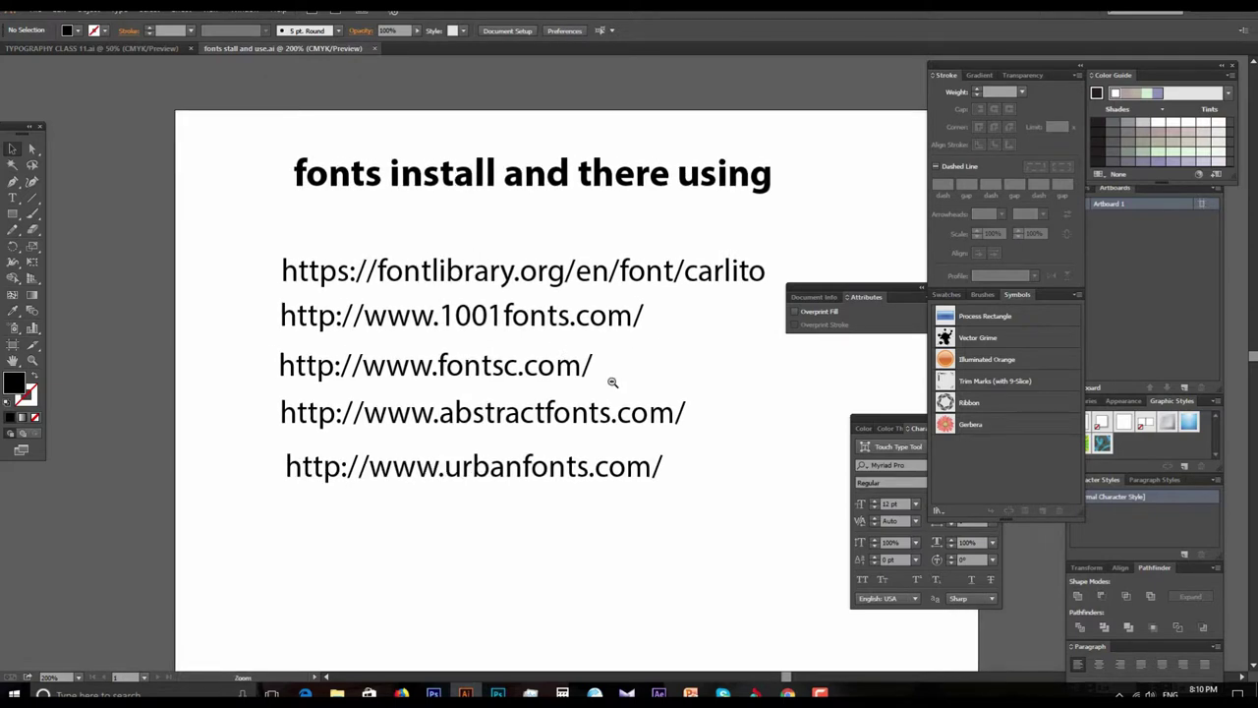
pyautogui.keyDown('alt'); pyautogui.scroll(-1, 611, 384); pyautogui.keyUp('alt')
pyautogui.keyDown('alt'); pyautogui.scroll(1, 621, 391); pyautogui.keyUp('alt')
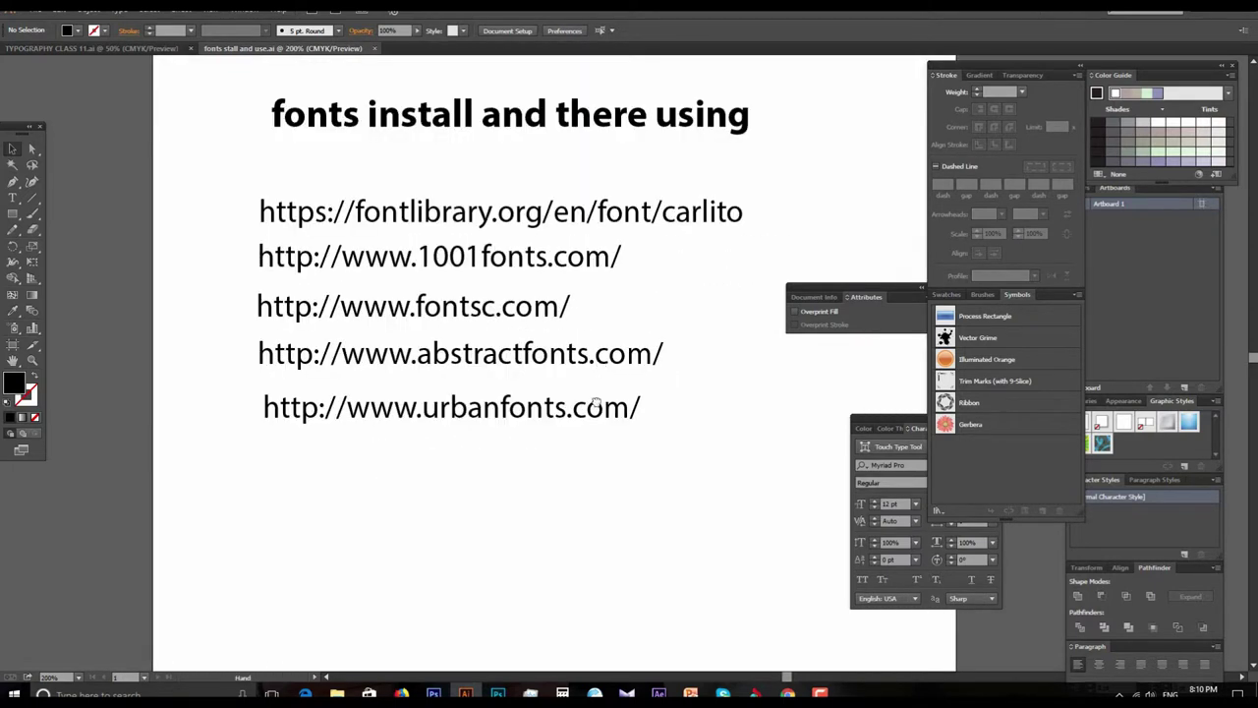
pyautogui.keyDown('alt'); pyautogui.scroll(-1, 620, 391); pyautogui.keyUp('alt')
pyautogui.moveTo(620, 391); pyautogui.dragTo(600, 381)
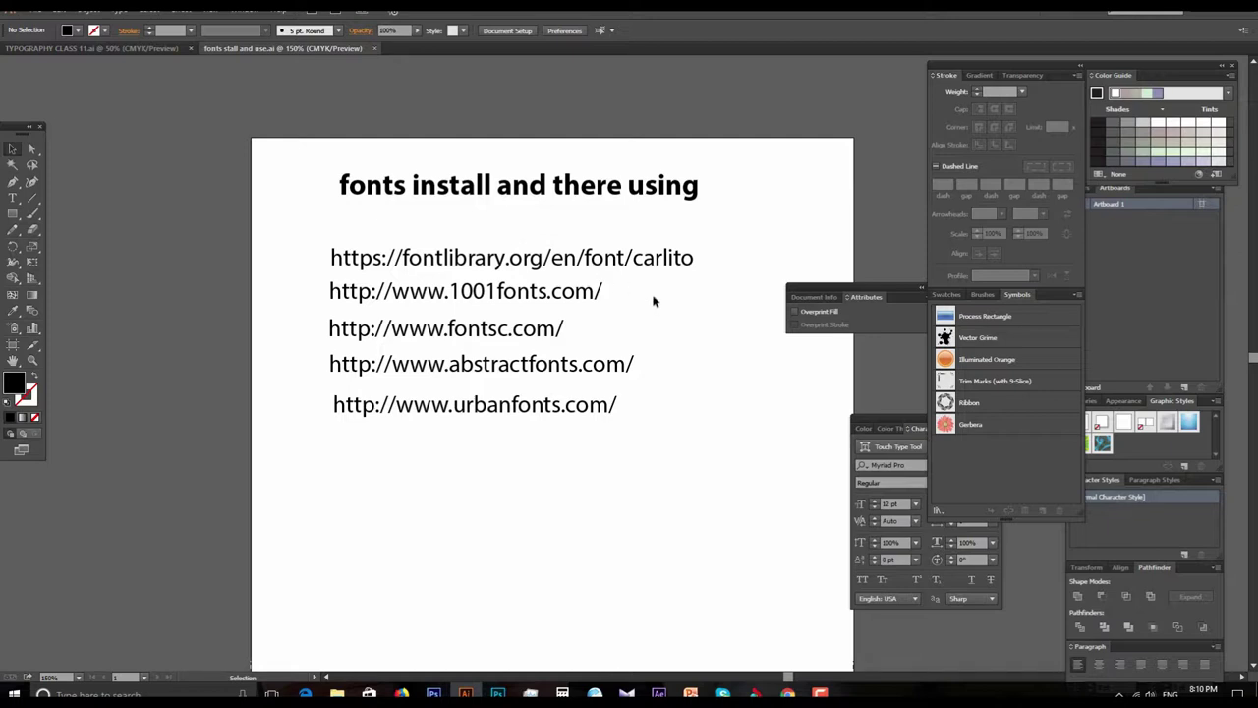
pyautogui.moveTo(520, 406); pyautogui.dragTo(547, 392)
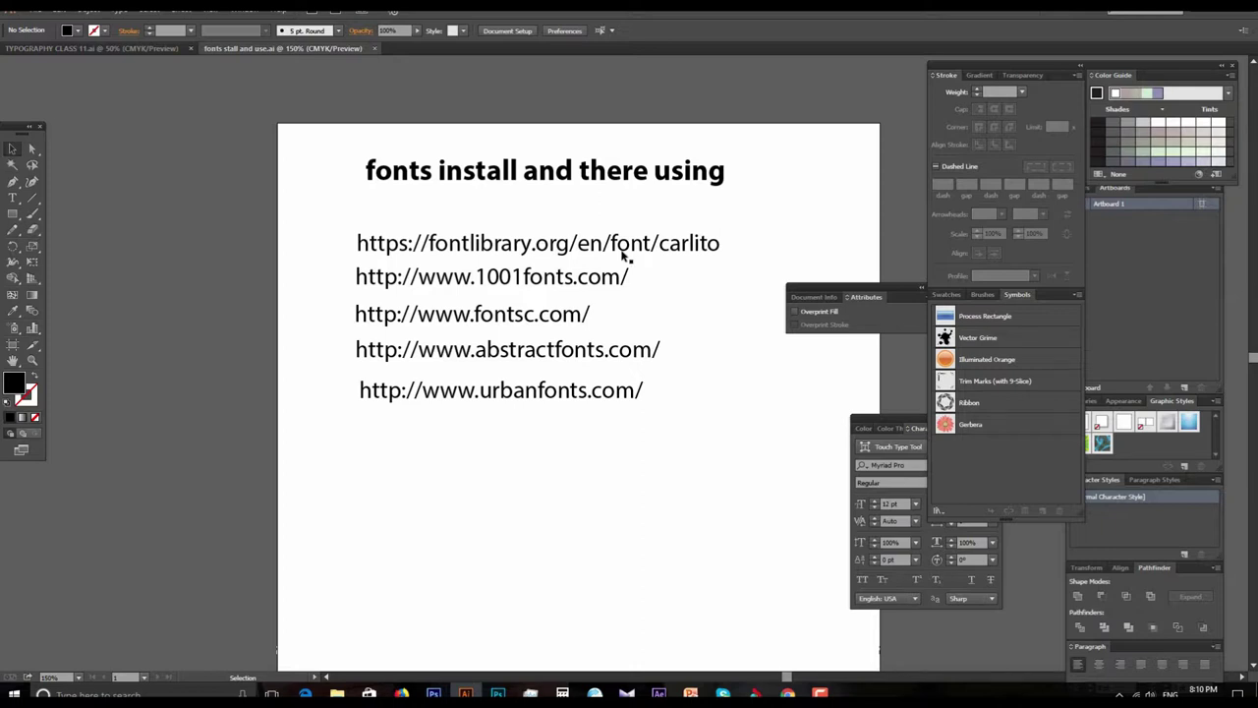
pyautogui.moveTo(609, 337)
pyautogui.mouseDown()
pyautogui.moveTo(553, 349)
pyautogui.moveTo(577, 349)
pyautogui.mouseUp()
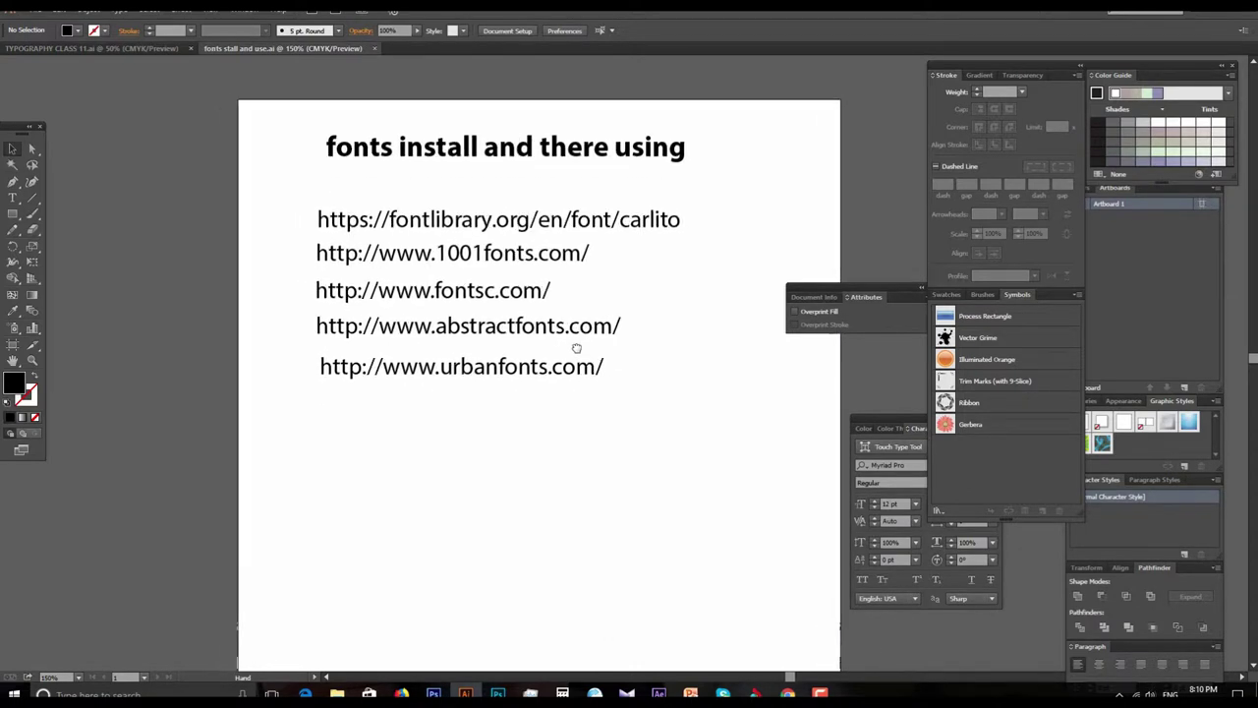
pyautogui.scroll(1, 586, 352)
pyautogui.scroll(-1, 601, 346)
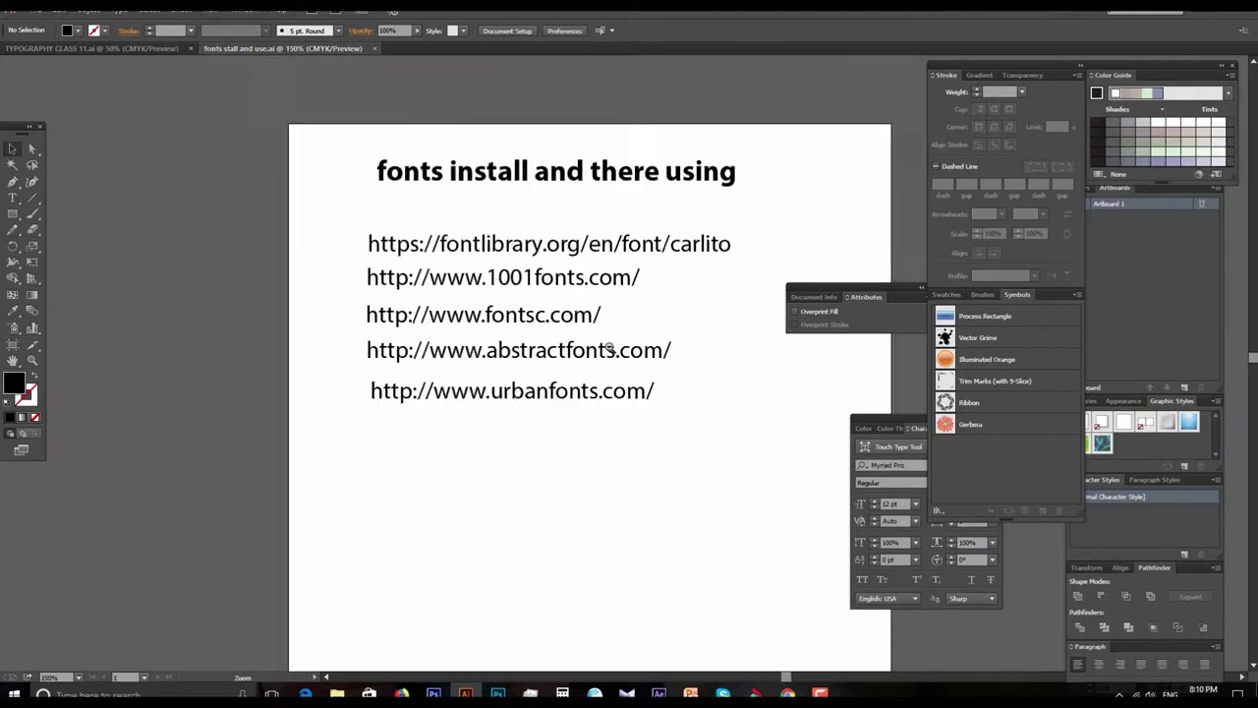
pyautogui.scroll(-1, 609, 355)
pyautogui.scroll(-2, 590, 349)
pyautogui.hscroll(2, 589, 350)
pyautogui.scroll(1, 584, 343)
pyautogui.hscroll(2, 595, 353)
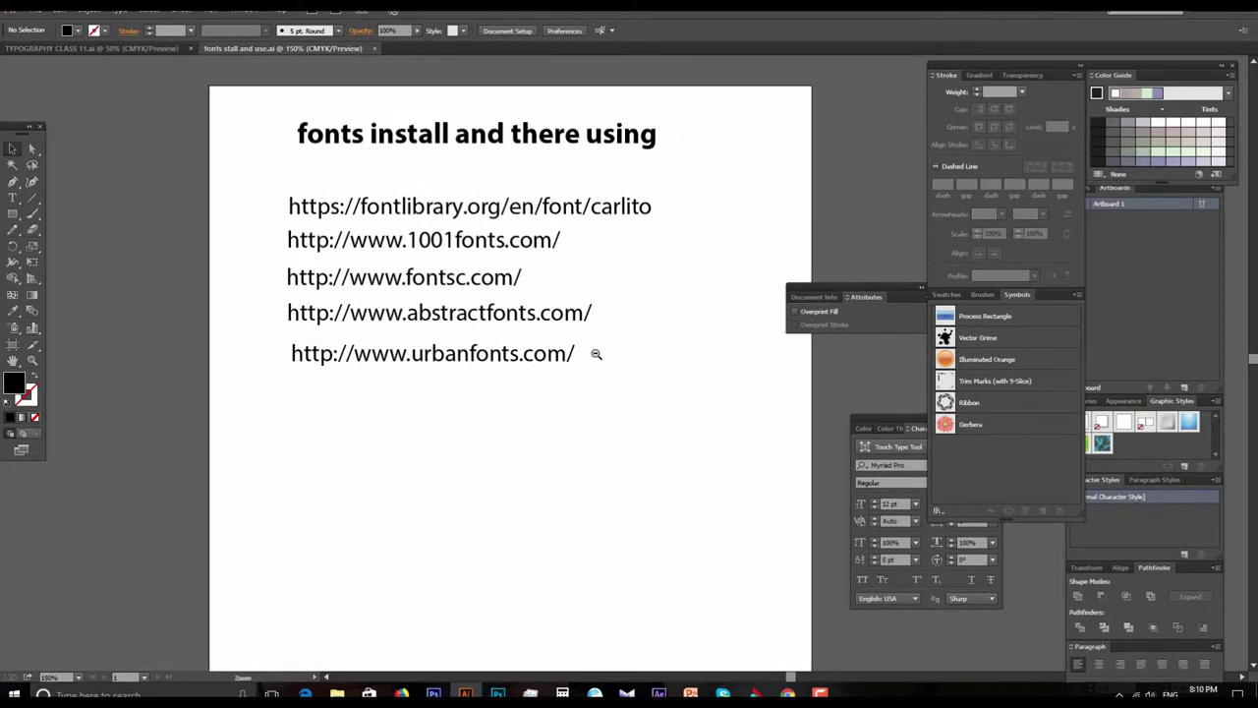
pyautogui.scroll(-1, 596, 355)
pyautogui.scroll(1, 583, 353)
pyautogui.moveTo(584, 354); pyautogui.dragTo(509, 331)
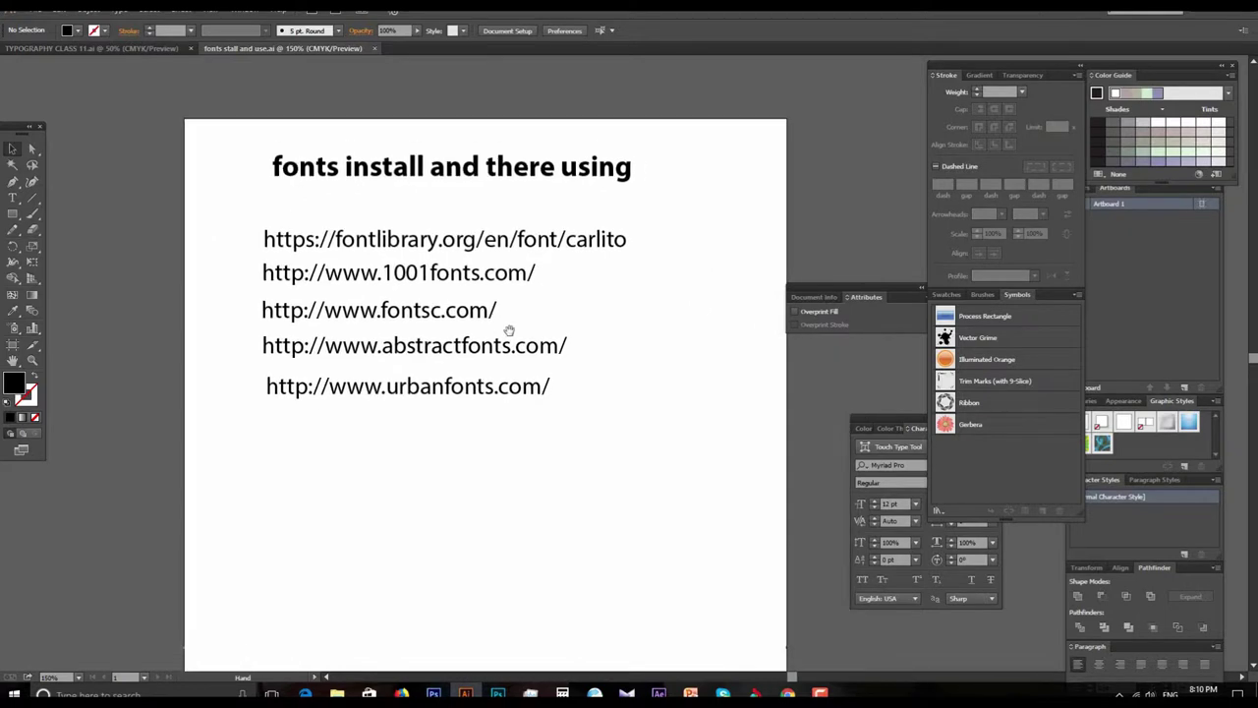
pyautogui.scroll(-1, 598, 360)
pyautogui.moveTo(597, 354)
pyautogui.mouseDown()
pyautogui.moveTo(514, 340)
pyautogui.moveTo(567, 364)
pyautogui.moveTo(505, 358)
pyautogui.mouseUp()
pyautogui.scroll(1, 573, 343)
pyautogui.scroll(1, 528, 358)
pyautogui.scroll(-1, 580, 373)
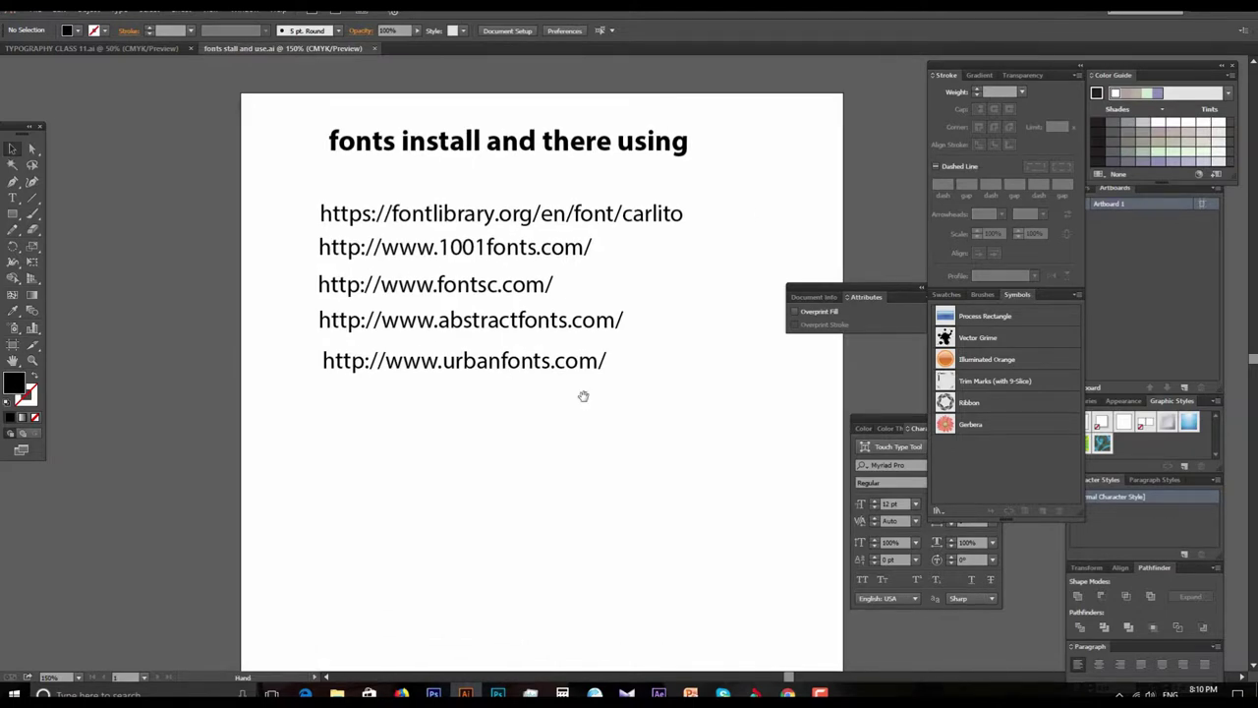
pyautogui.moveTo(585, 392); pyautogui.dragTo(553, 382)
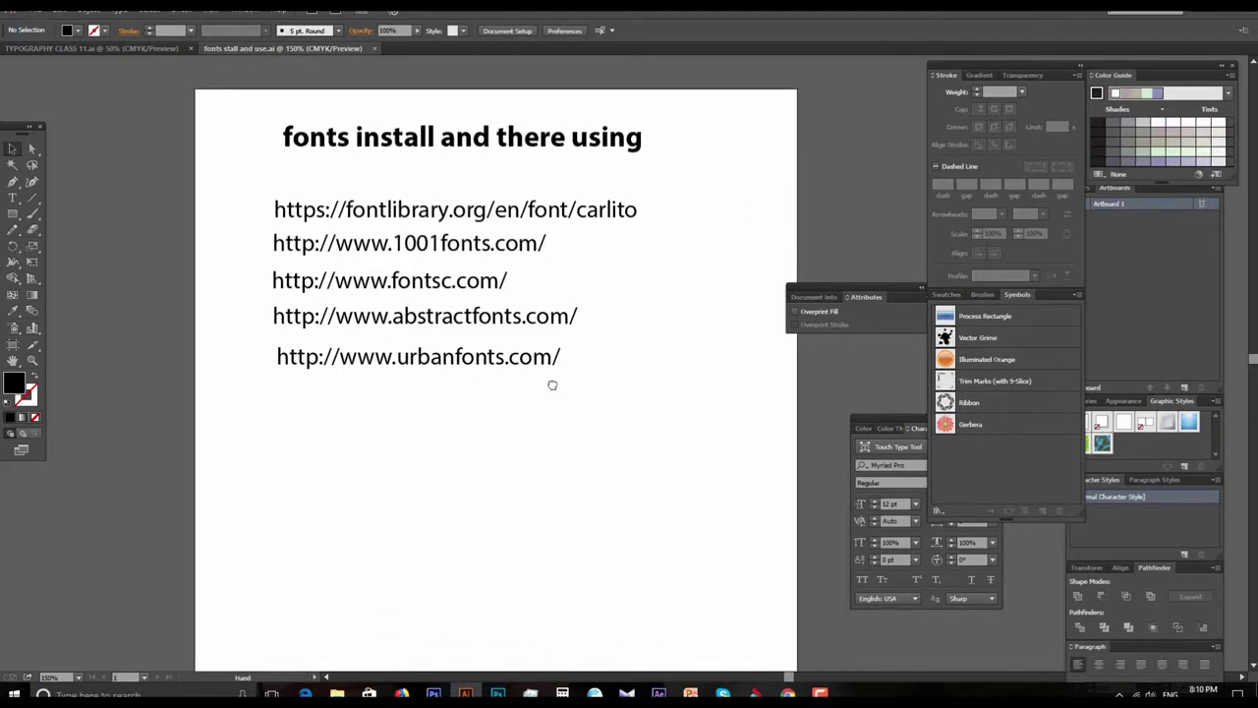
# - Copy the fontlibrary.org Carlito link text and switch over to Chrome
pyautogui.click(491, 211)
pyautogui.press('a')
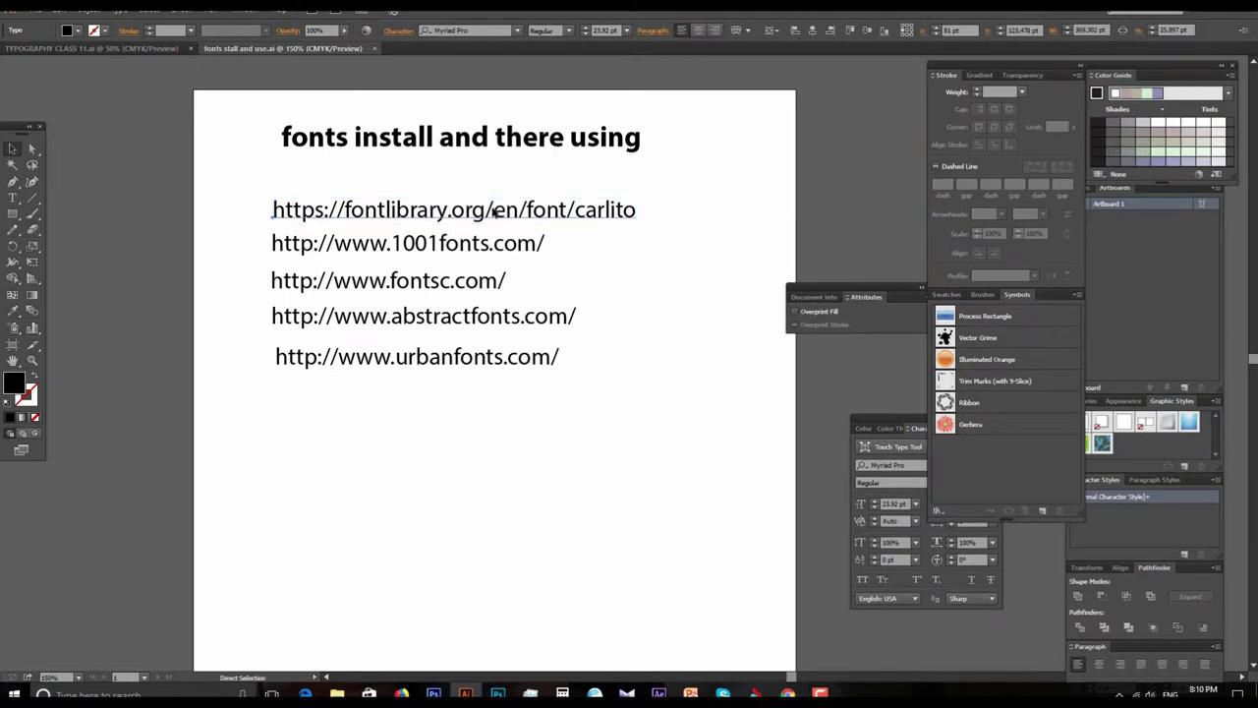
pyautogui.press('v')
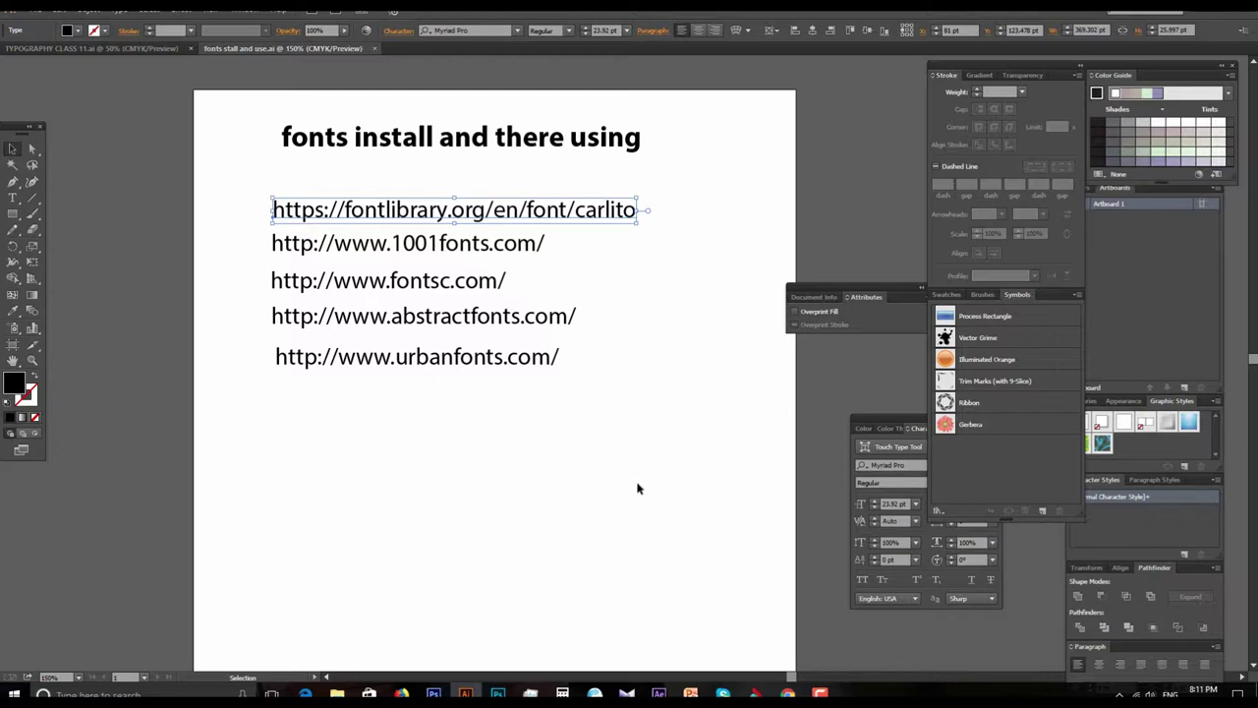
pyautogui.click(755, 693)
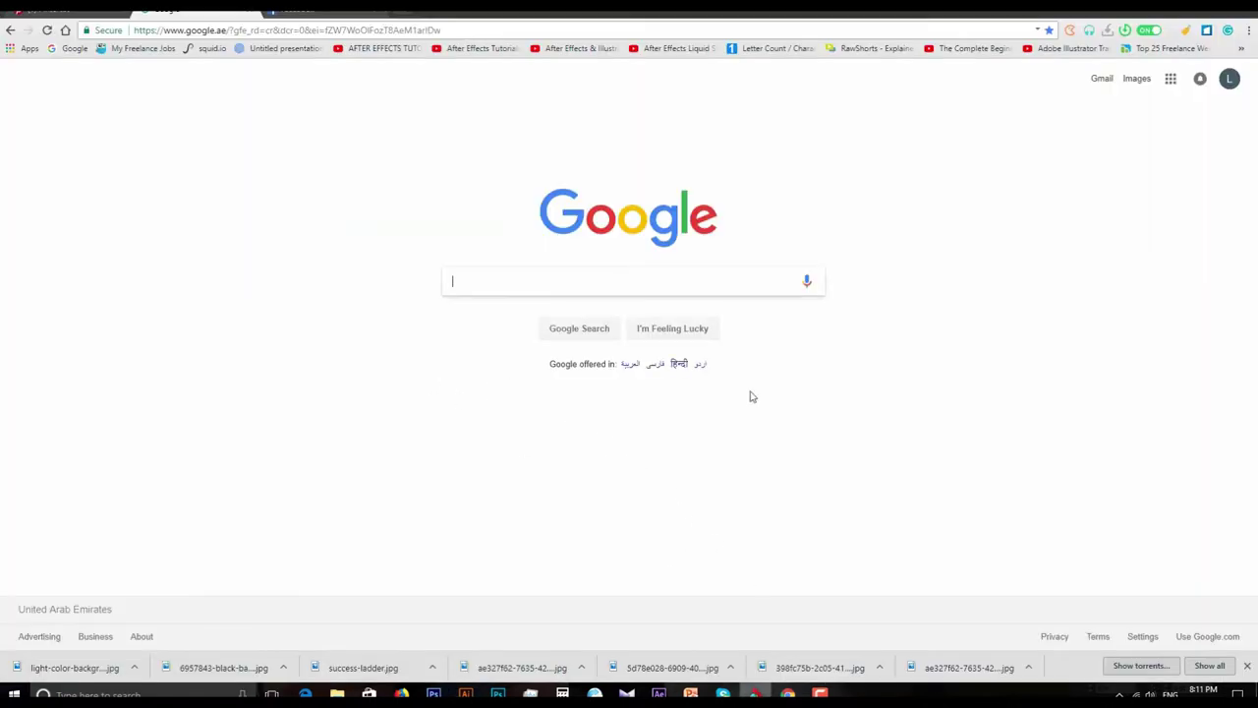
# - Load the copied fontlibrary.org Carlito link in a new Chrome tab
pyautogui.click(403, 17)
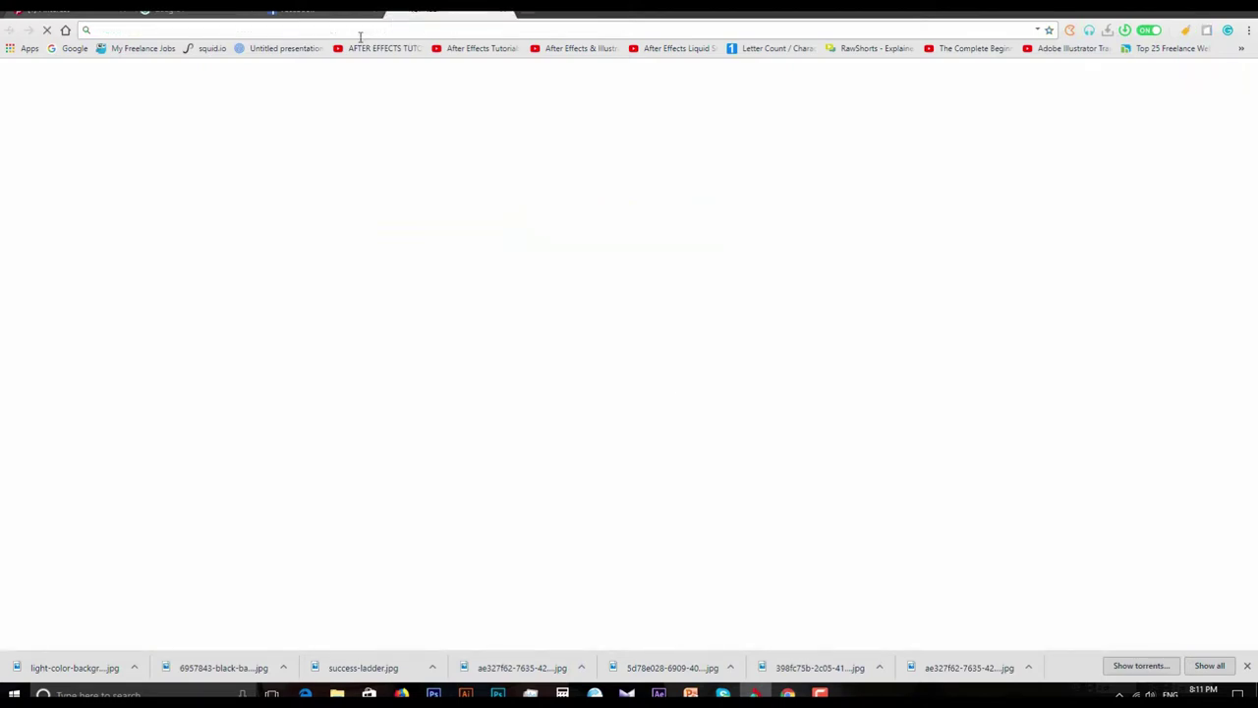
pyautogui.write('https://fontlibrary.org/en/font/carlito')
pyautogui.press('Return')
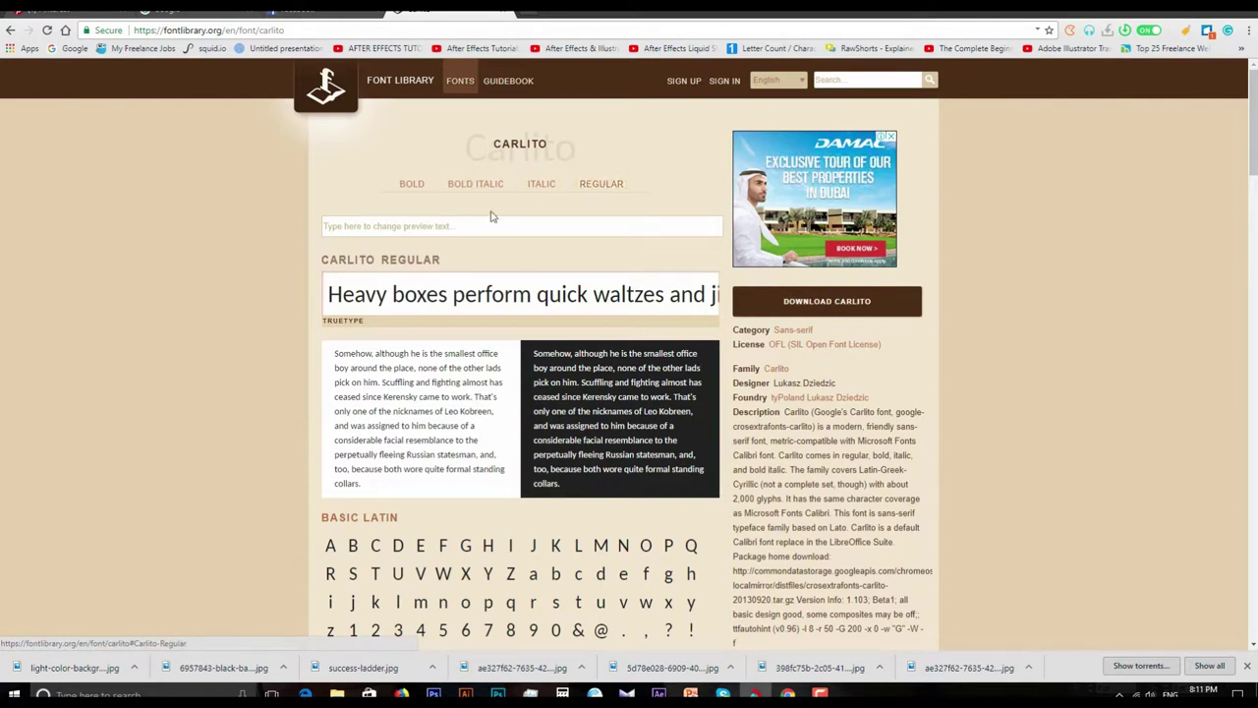
pyautogui.scroll(-3, 472, 364)
pyautogui.scroll(-4, 482, 369)
pyautogui.scroll(4, 491, 378)
pyautogui.scroll(3, 511, 388)
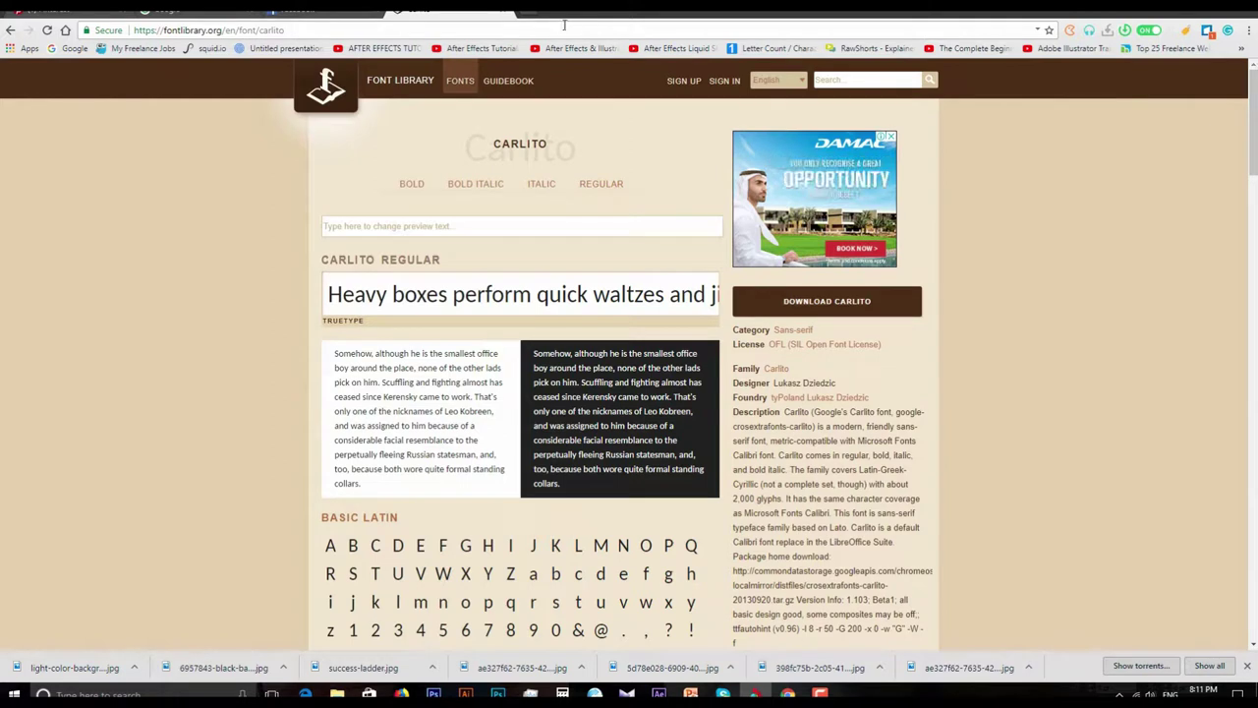
# - Scroll the Carlito page down to its Greek and Cyrillic characters, then return to Illustrator
pyautogui.scroll(-2, 496, 206)
pyautogui.scroll(-3, 508, 327)
pyautogui.scroll(-4, 508, 327)
pyautogui.scroll(-3, 515, 329)
pyautogui.scroll(-4, 526, 331)
pyautogui.scroll(-4, 539, 332)
pyautogui.scroll(-4, 540, 332)
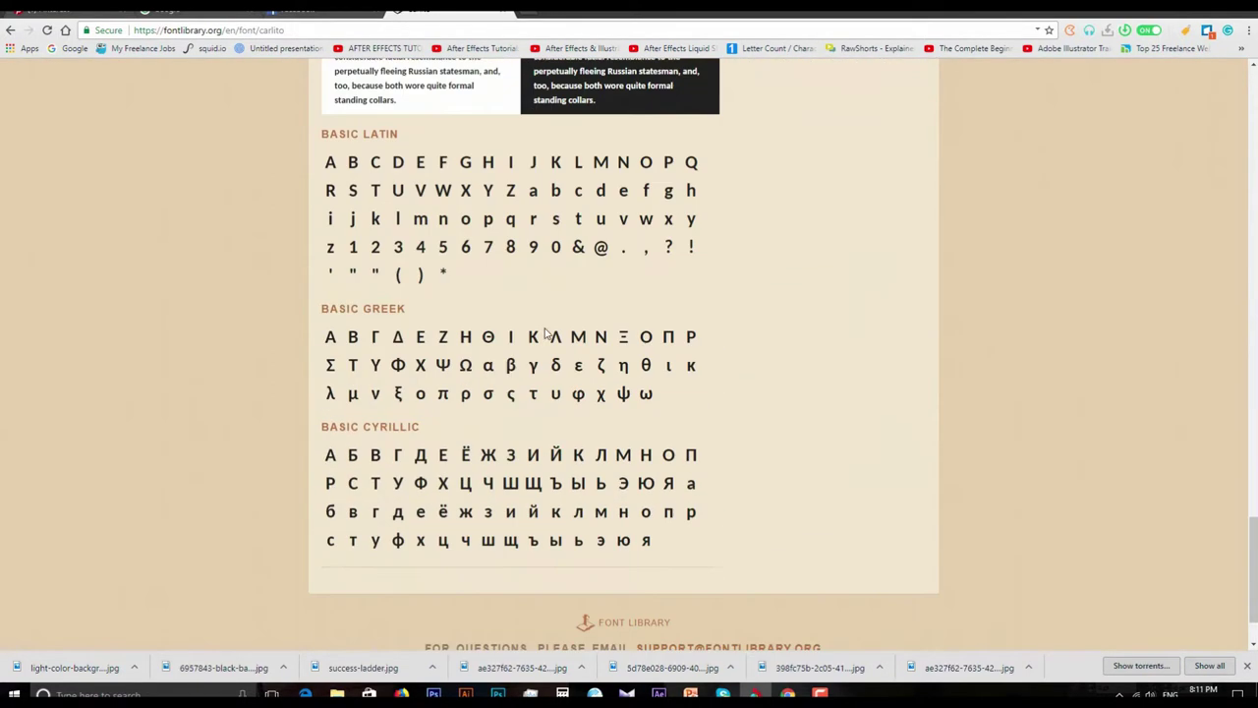
pyautogui.scroll(-1, 550, 412)
pyautogui.click(466, 693)
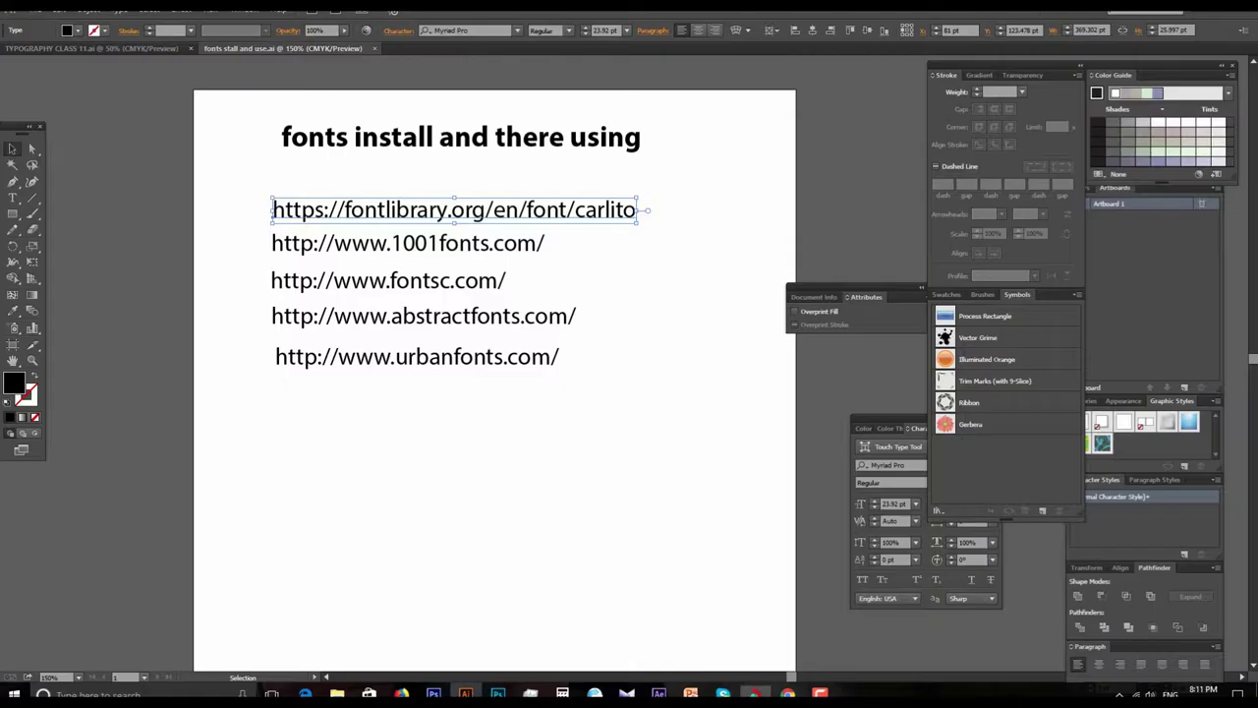
# - Load the 1001fonts.com address from the artboard list in a new Chrome tab
pyautogui.click(425, 243)
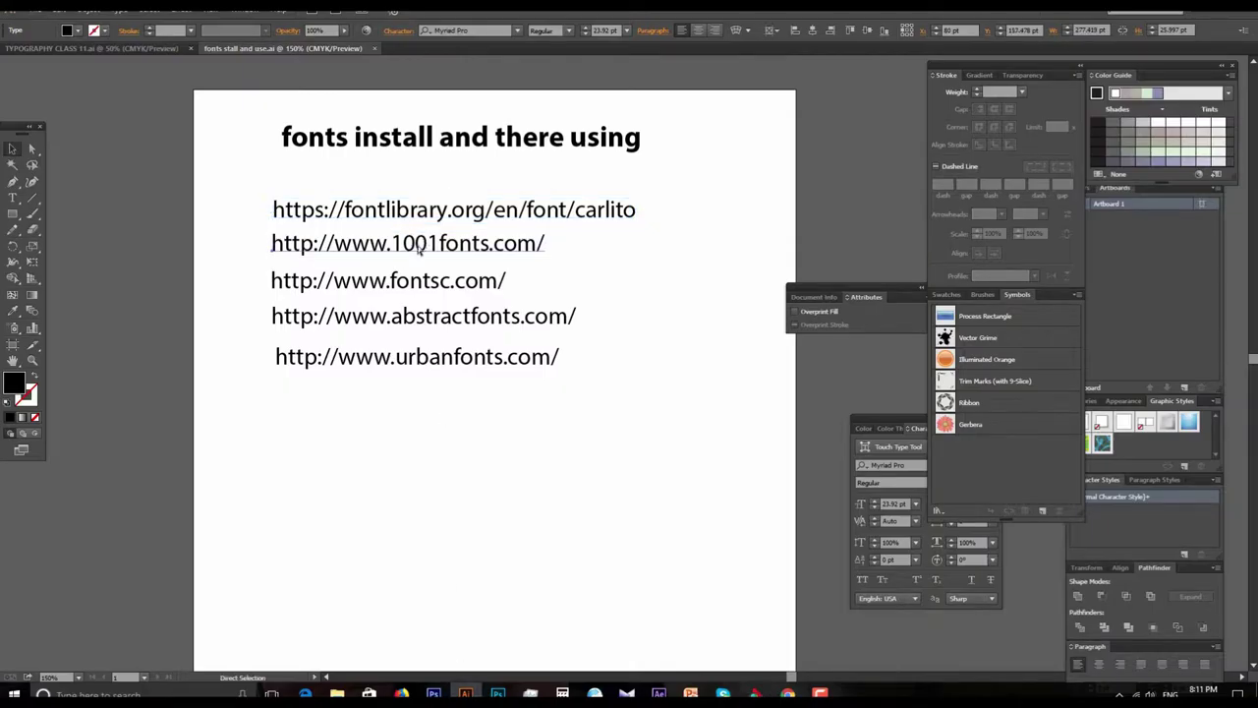
pyautogui.click(755, 693)
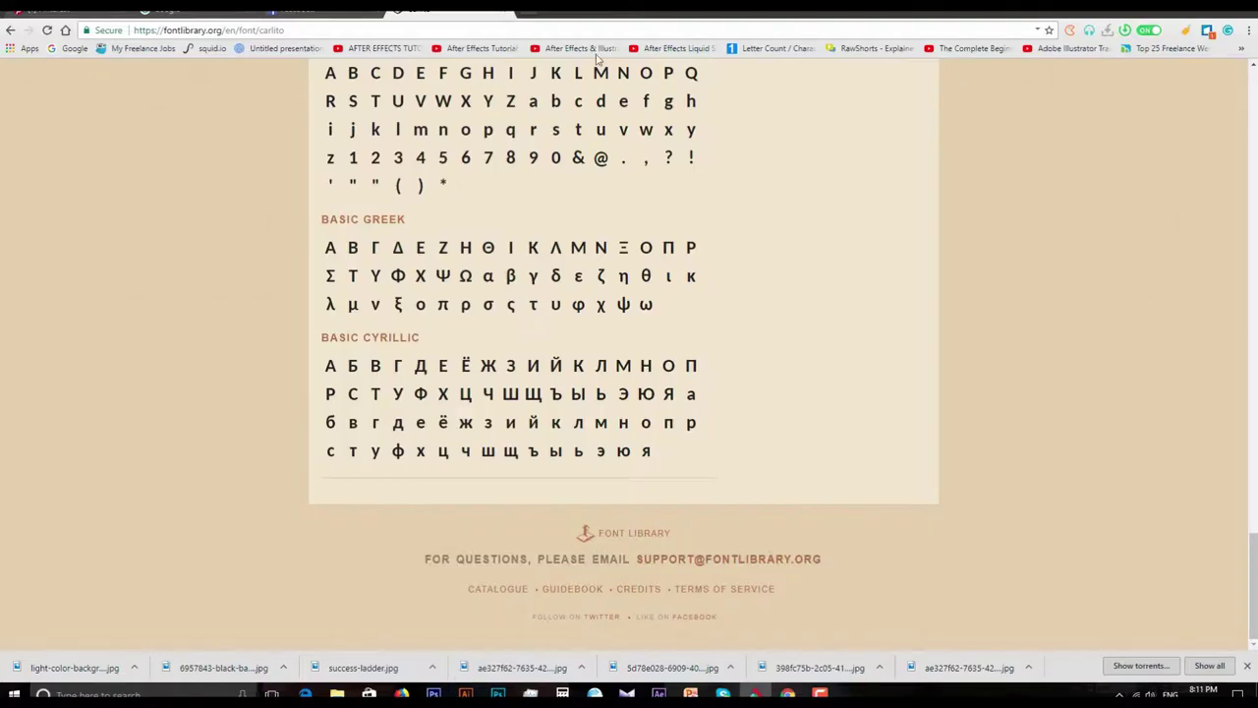
pyautogui.click(529, 12)
pyautogui.write('http://www.1001fonts.com/')
pyautogui.press('Return')
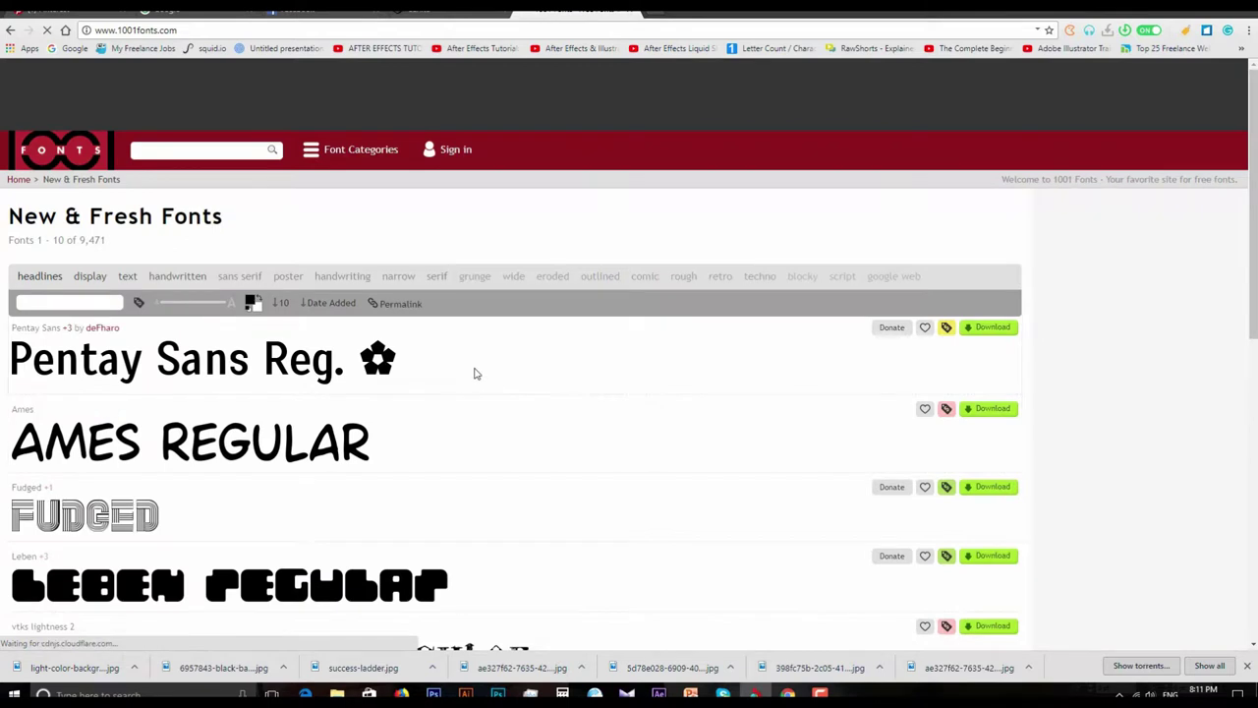
# - Browse the New & Fresh Fonts list, then return to Illustrator and select the fontsc.com line
pyautogui.scroll(-3, 472, 371)
pyautogui.scroll(5, 480, 367)
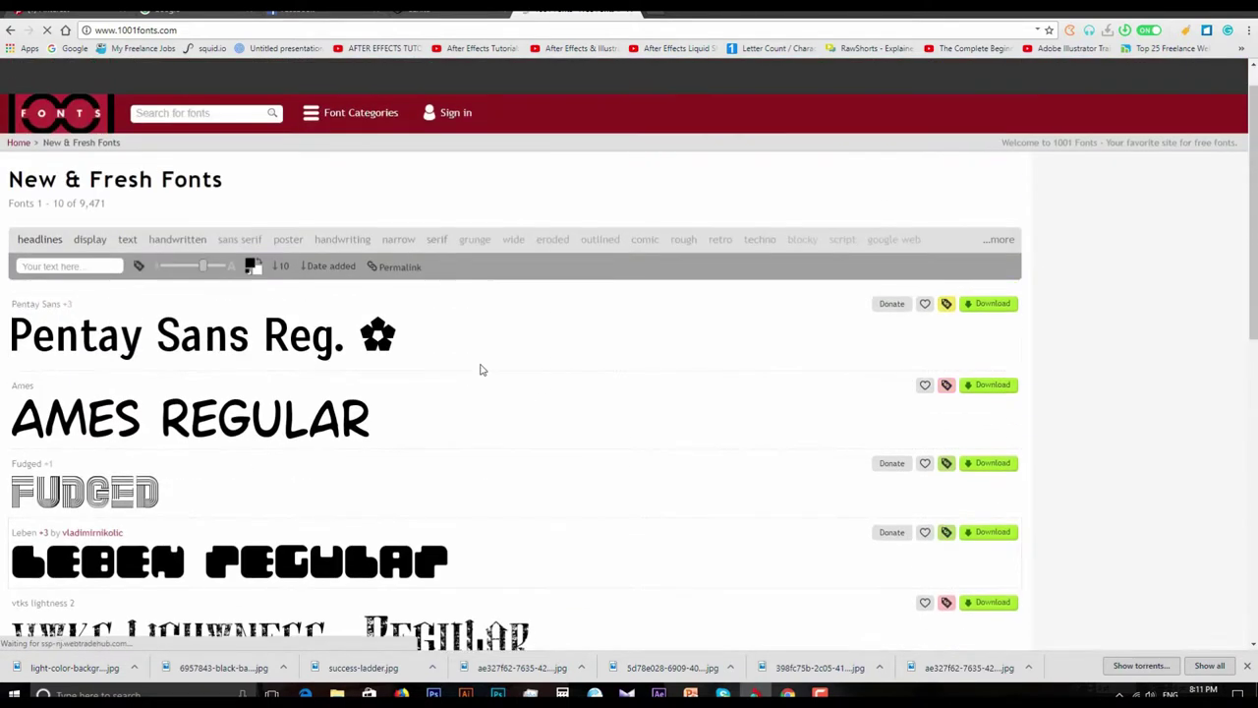
pyautogui.click(57, 266)
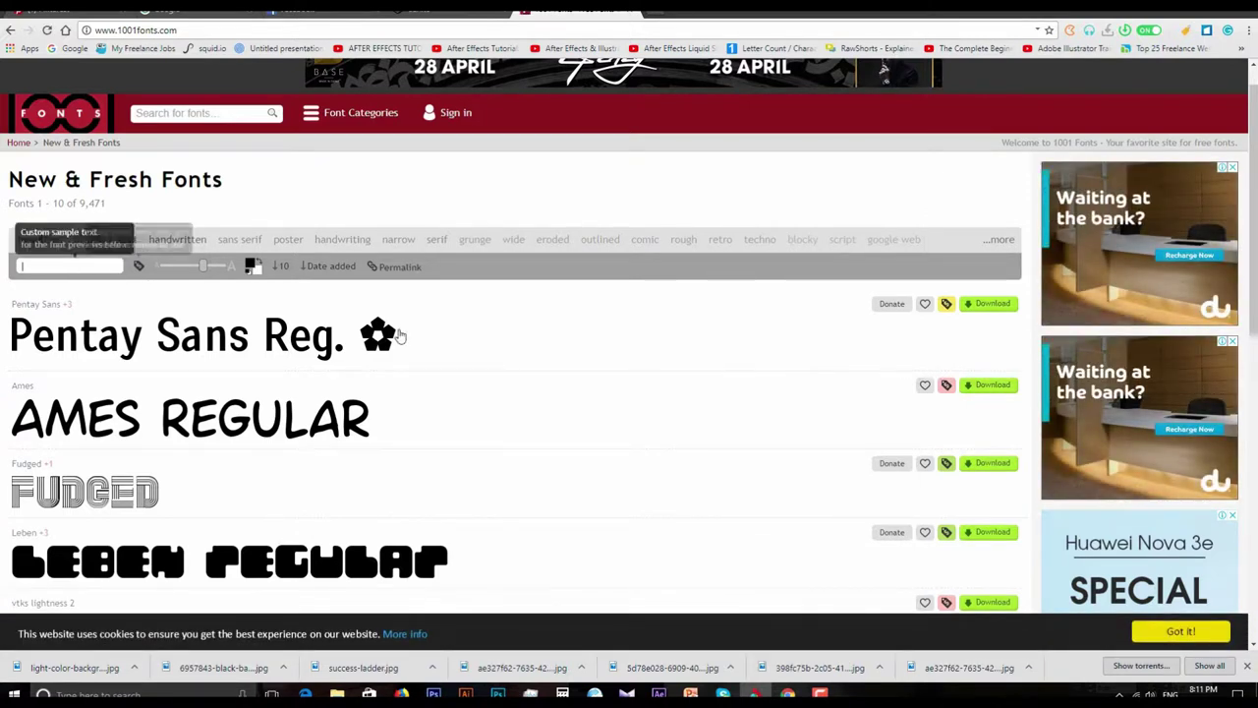
pyautogui.scroll(-3, 212, 344)
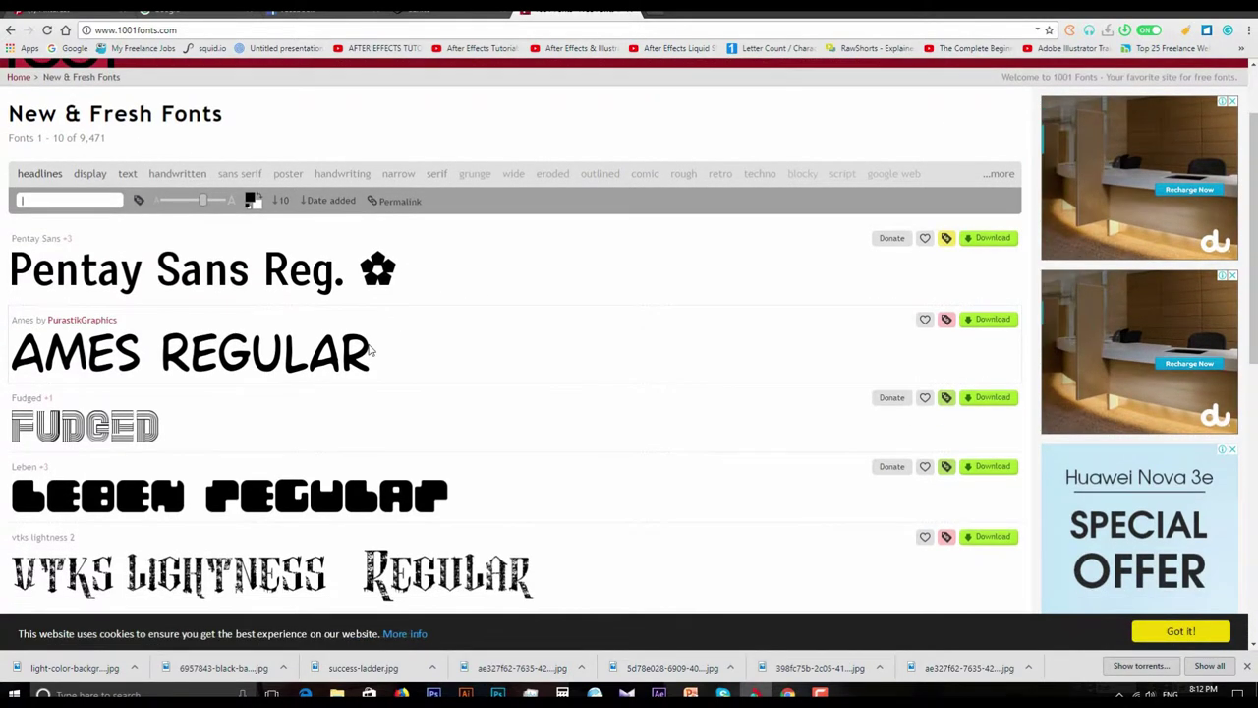
pyautogui.scroll(-2, 509, 312)
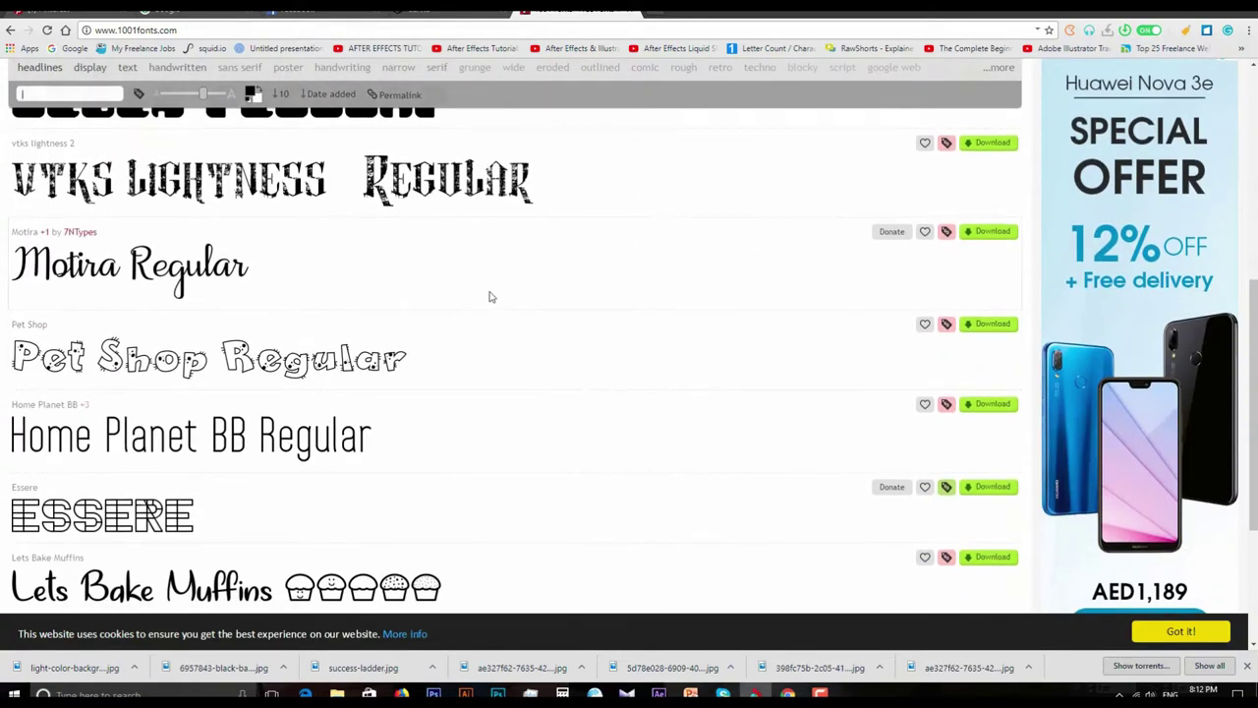
pyautogui.scroll(3, 488, 298)
pyautogui.scroll(2, 491, 298)
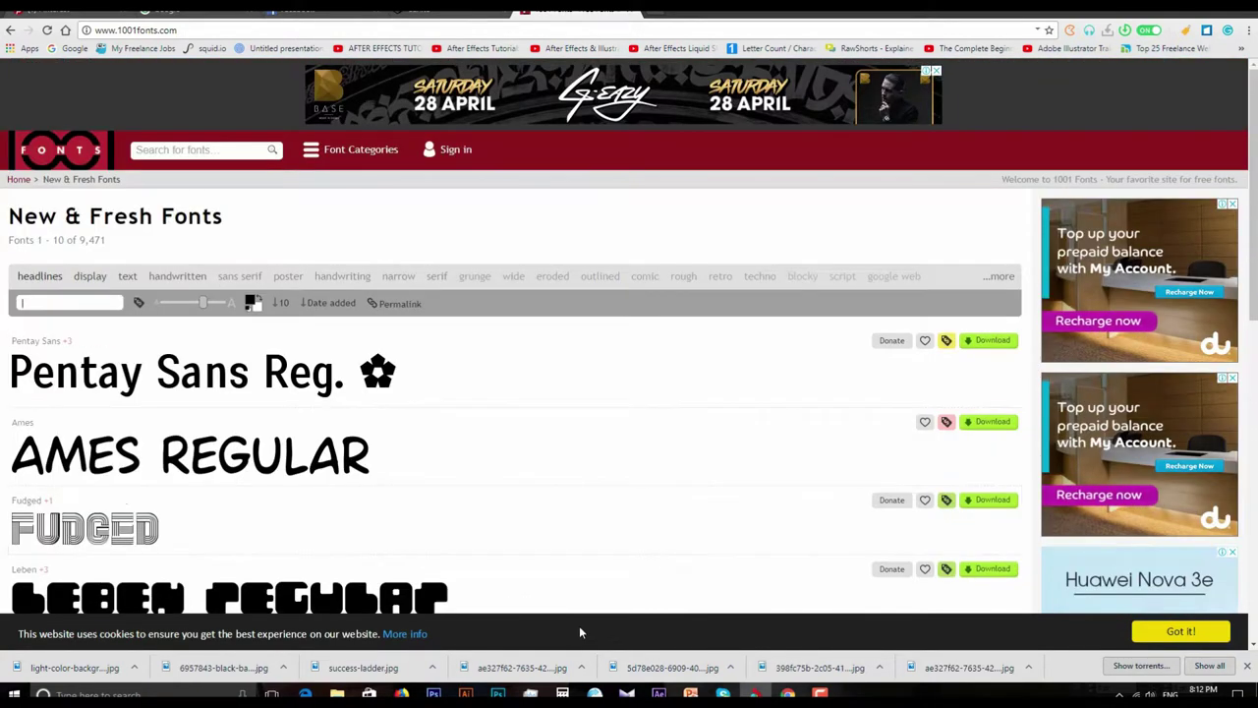
pyautogui.click(466, 693)
pyautogui.click(418, 291)
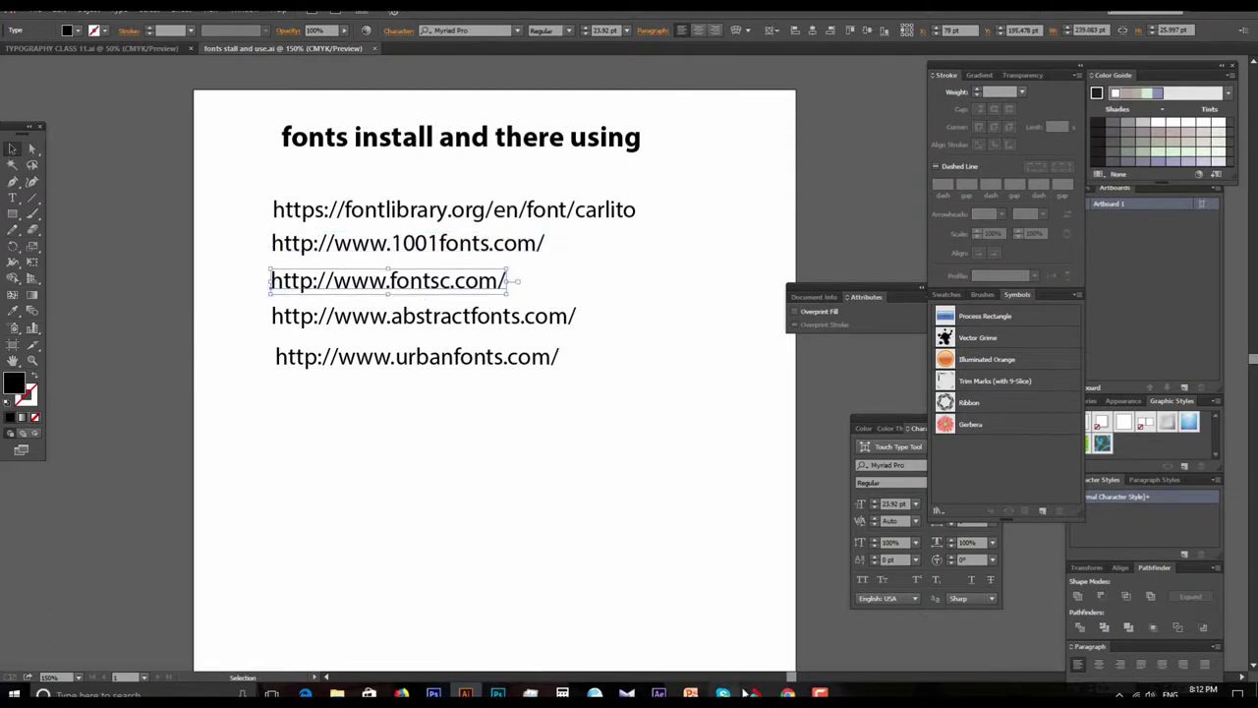
# - Load fontsc.com in a new Chrome tab and scroll through its home page
pyautogui.click(755, 693)
pyautogui.click(660, 16)
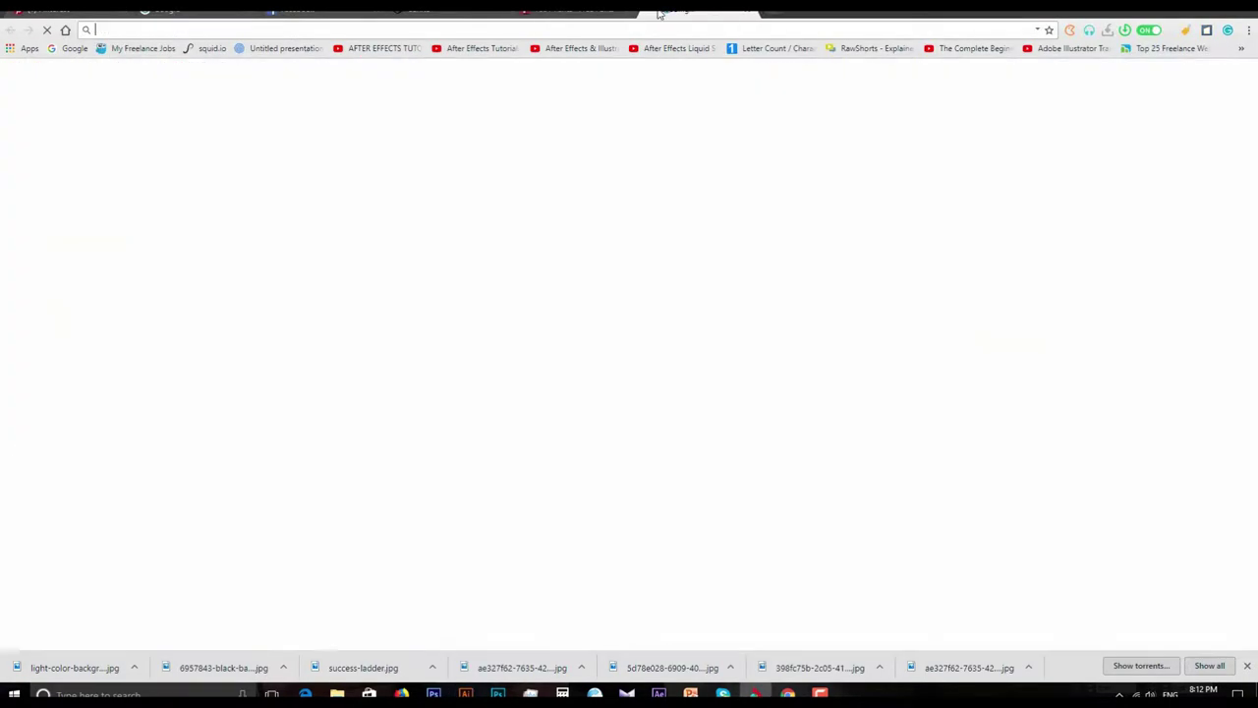
pyautogui.write('http://www.fontsc.com/')
pyautogui.press('Return')
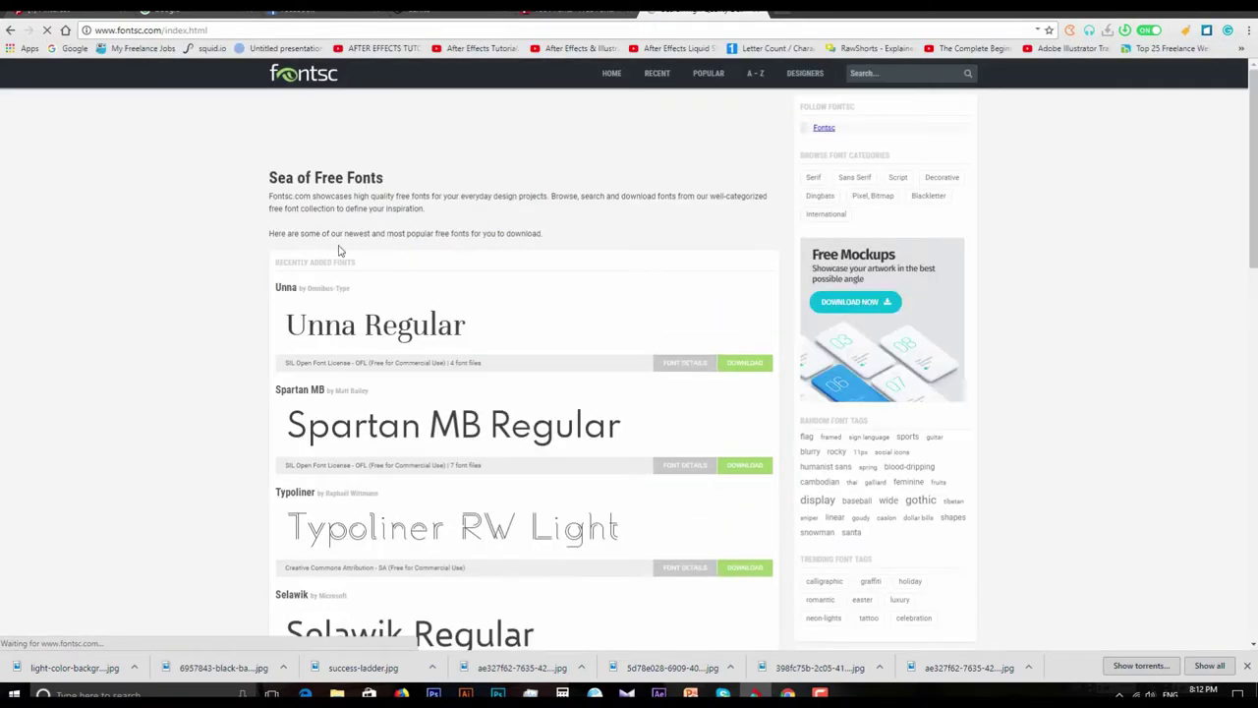
pyautogui.scroll(-3, 241, 248)
pyautogui.scroll(2, 243, 247)
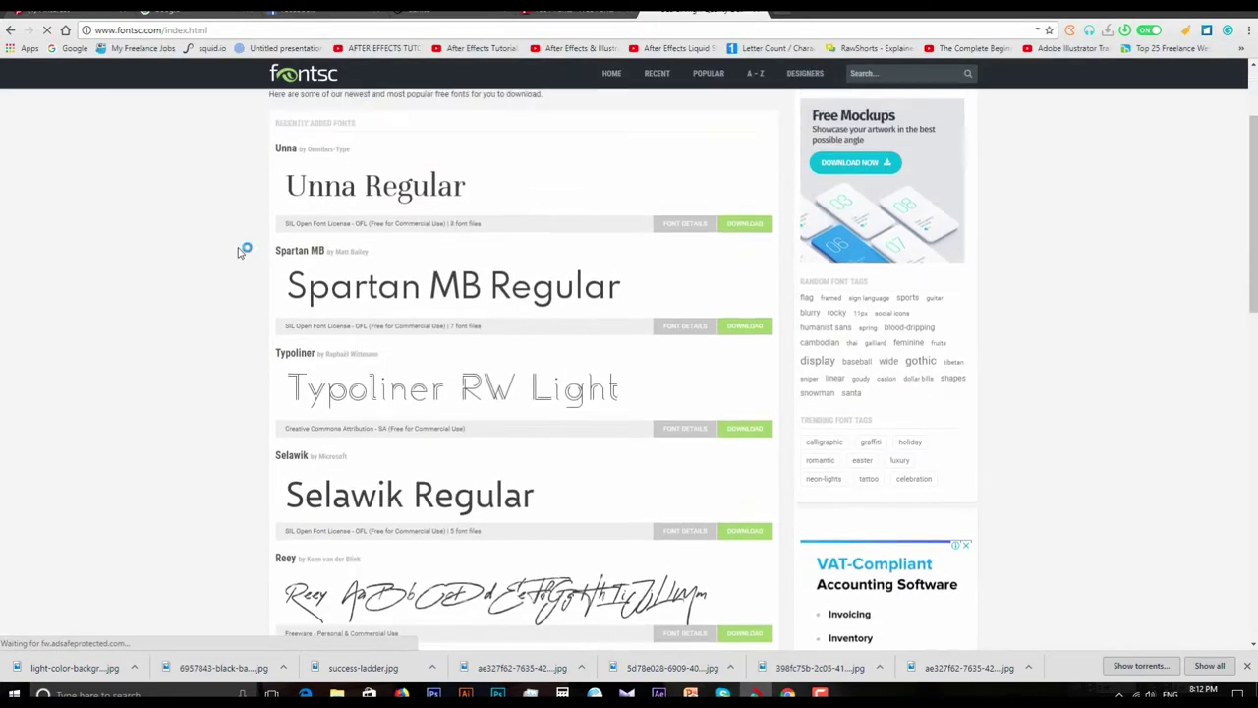
pyautogui.scroll(2, 246, 248)
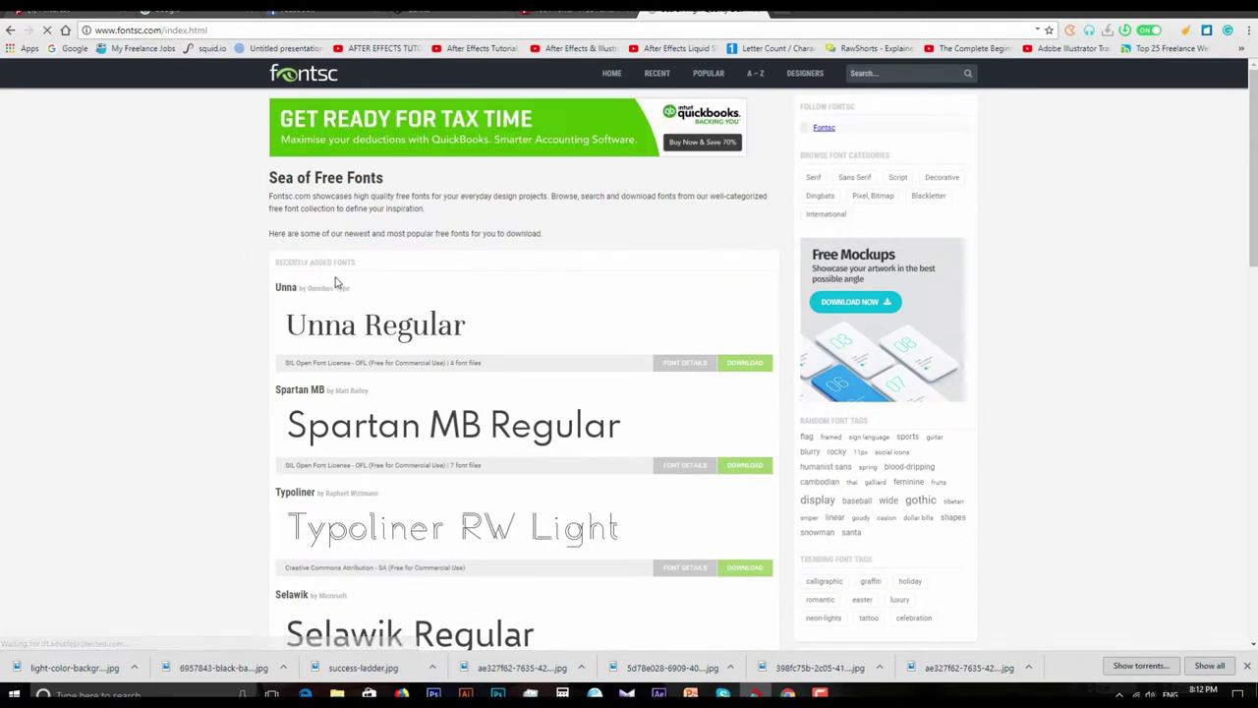
pyautogui.scroll(-3, 432, 295)
pyautogui.scroll(-4, 466, 324)
pyautogui.scroll(-4, 466, 324)
pyautogui.scroll(5, 477, 306)
pyautogui.scroll(5, 481, 307)
pyautogui.scroll(2, 481, 307)
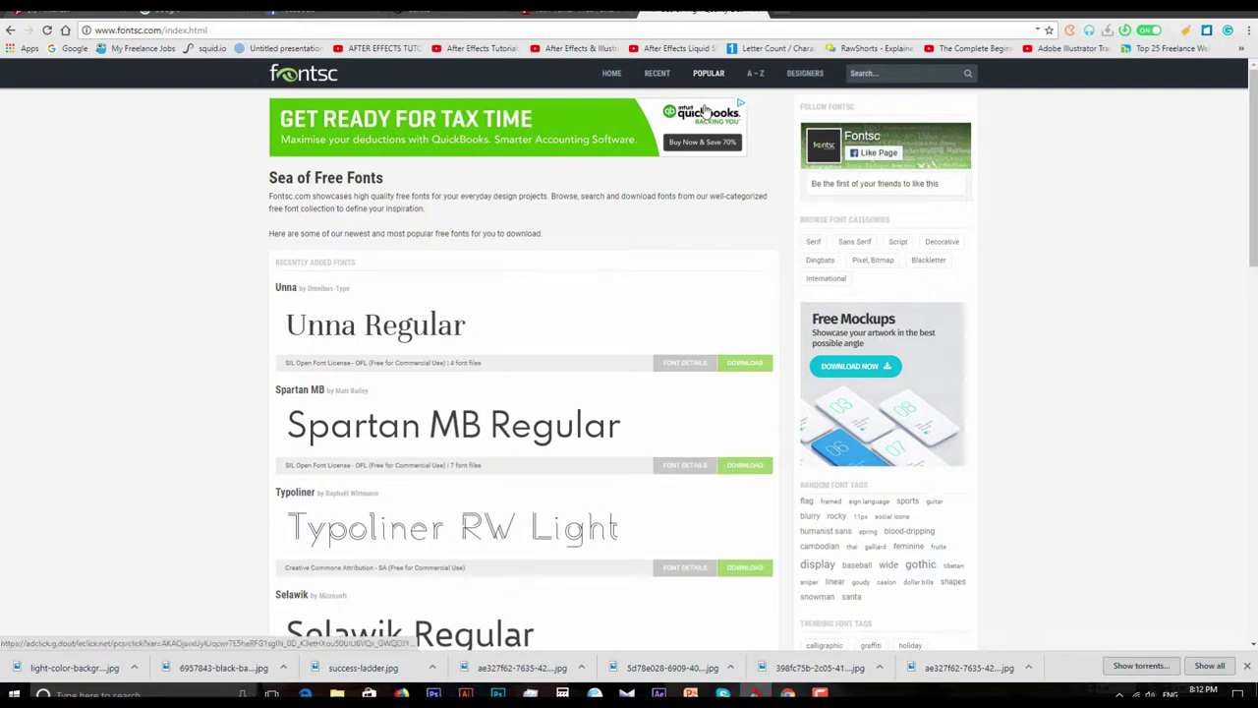
# - Browse fontsc.com's free fonts by designer list, then return to Illustrator
pyautogui.click(806, 74)
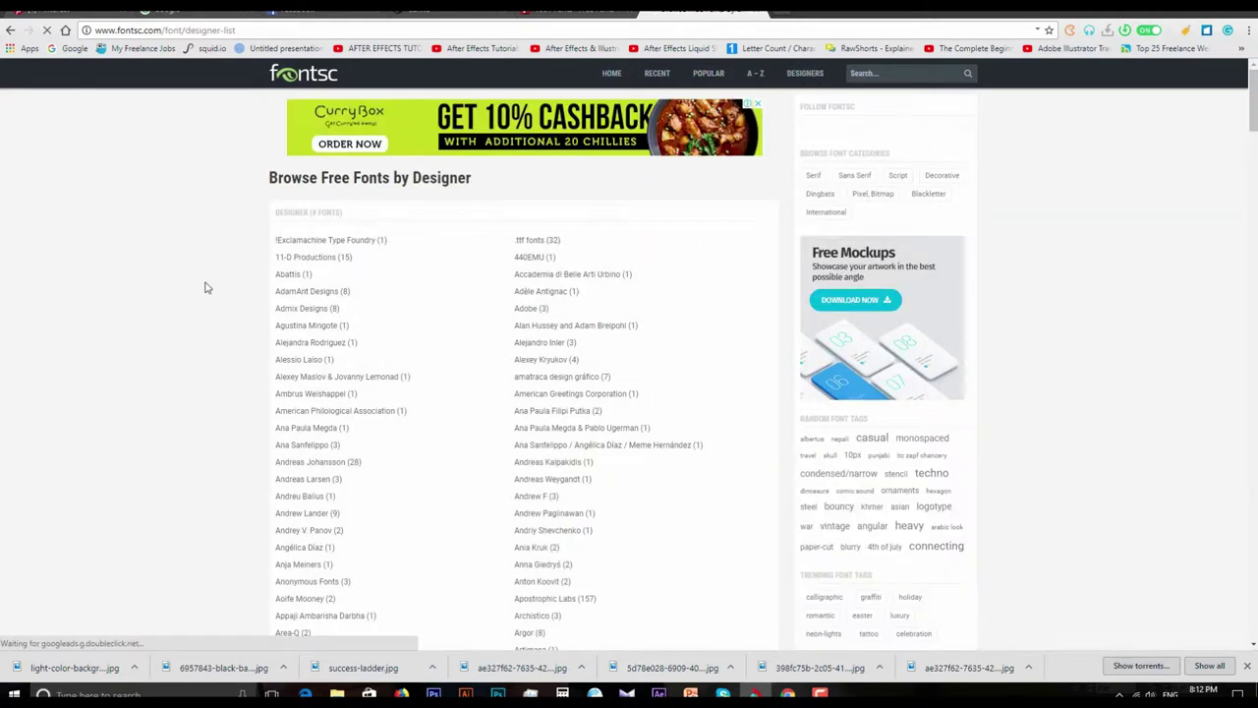
pyautogui.scroll(-3, 449, 351)
pyautogui.scroll(-2, 432, 295)
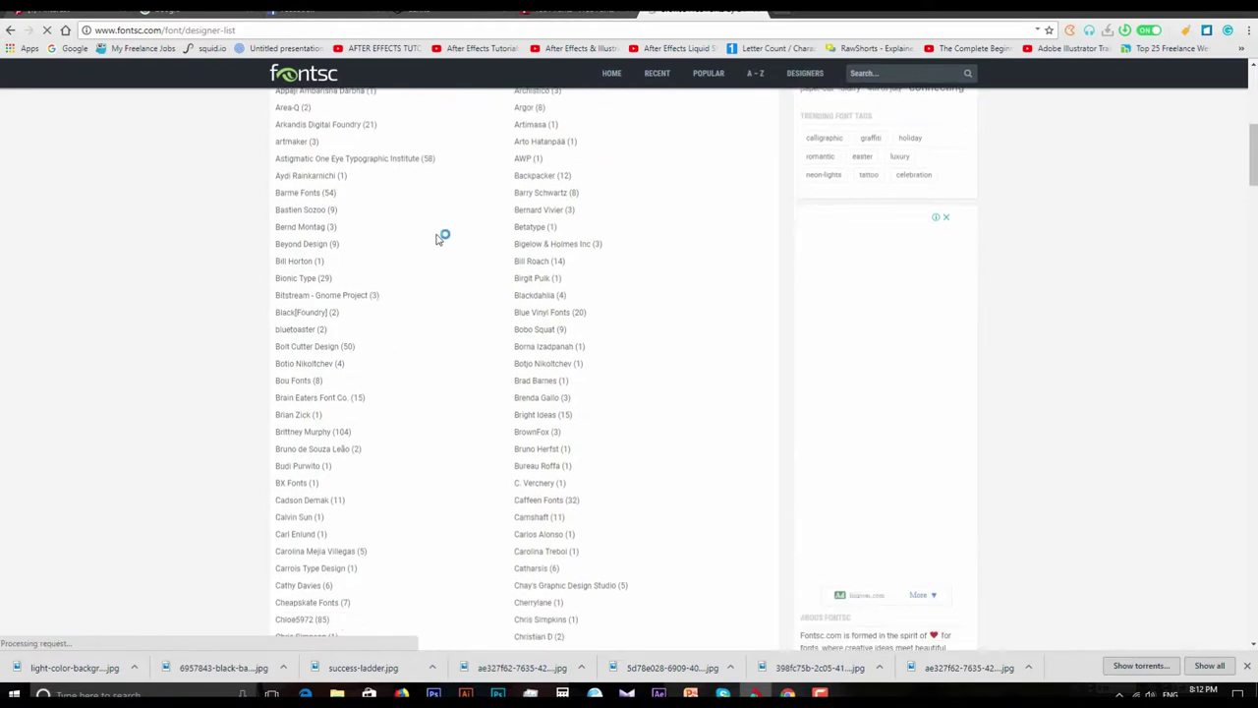
pyautogui.scroll(-3, 511, 472)
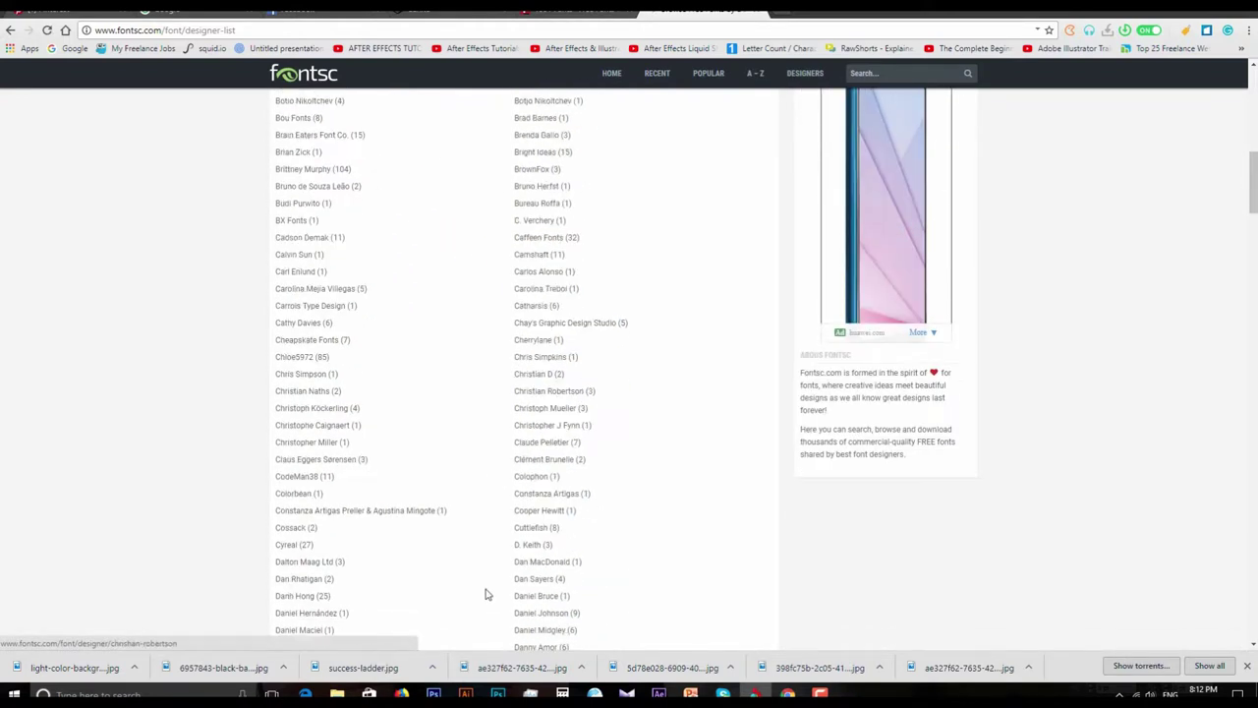
pyautogui.click(466, 693)
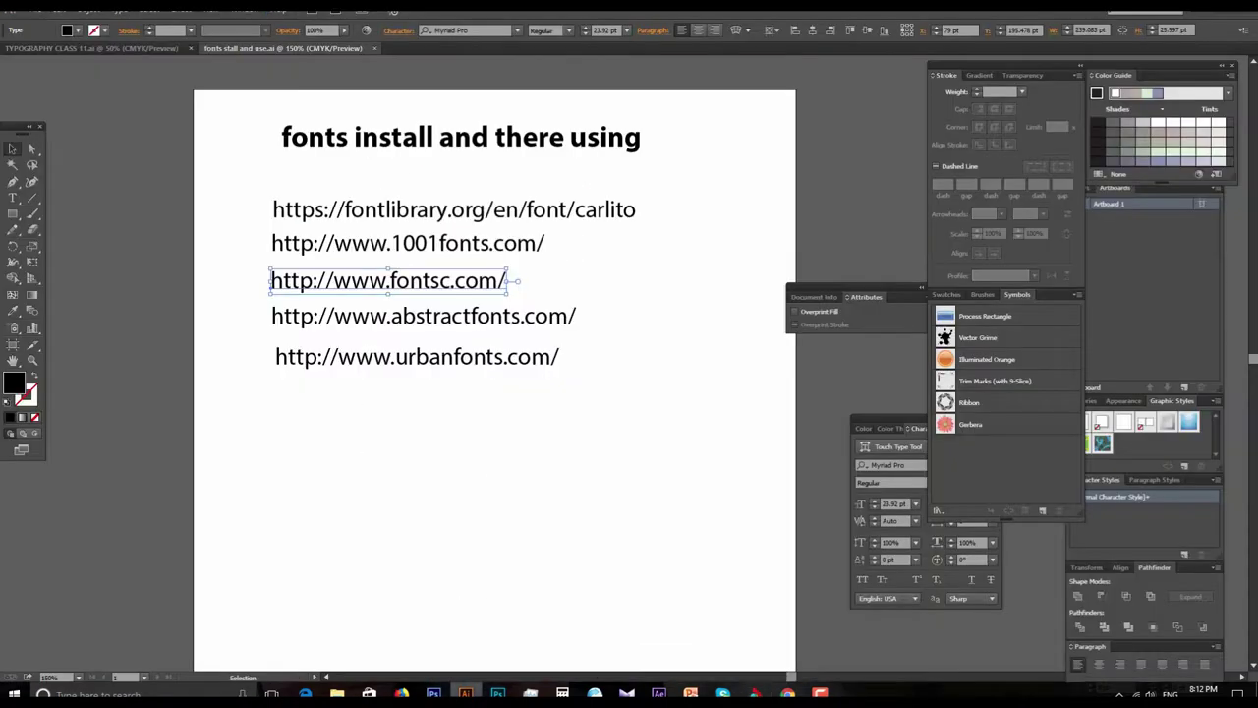
# - Load abstractfonts.com from the artboard list in a new Chrome tab, then return to Illustrator
pyautogui.click(413, 320)
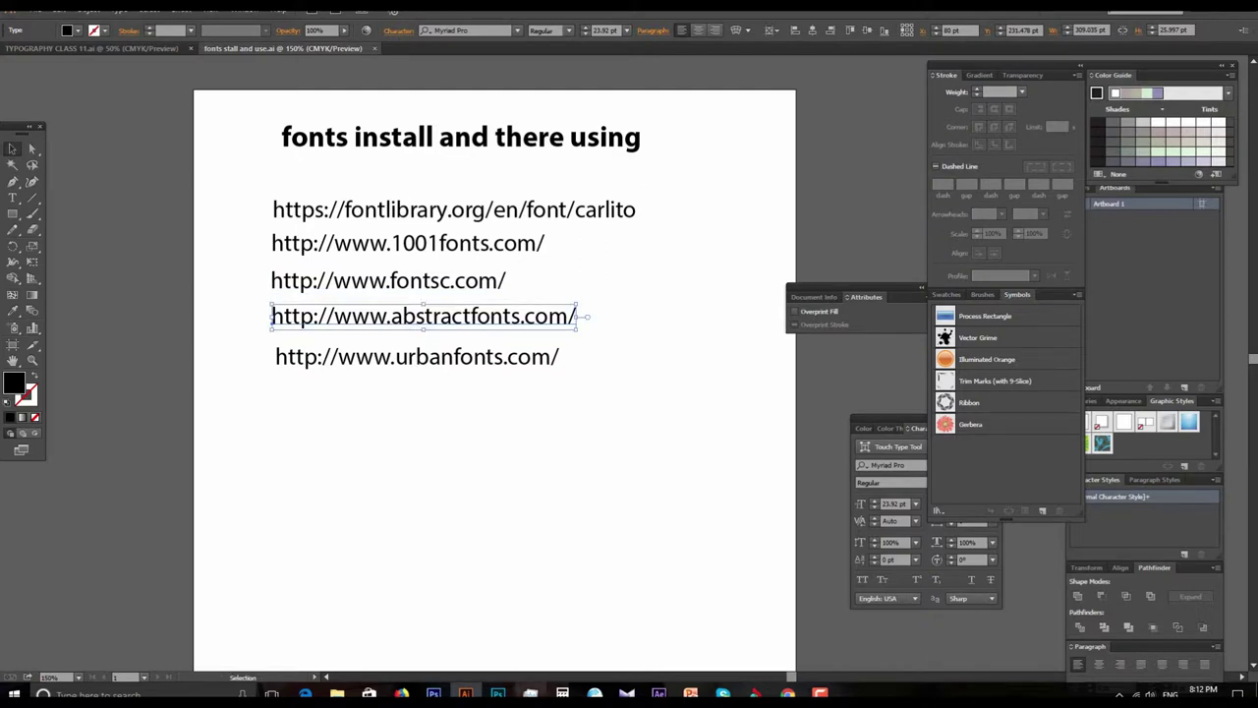
pyautogui.click(749, 691)
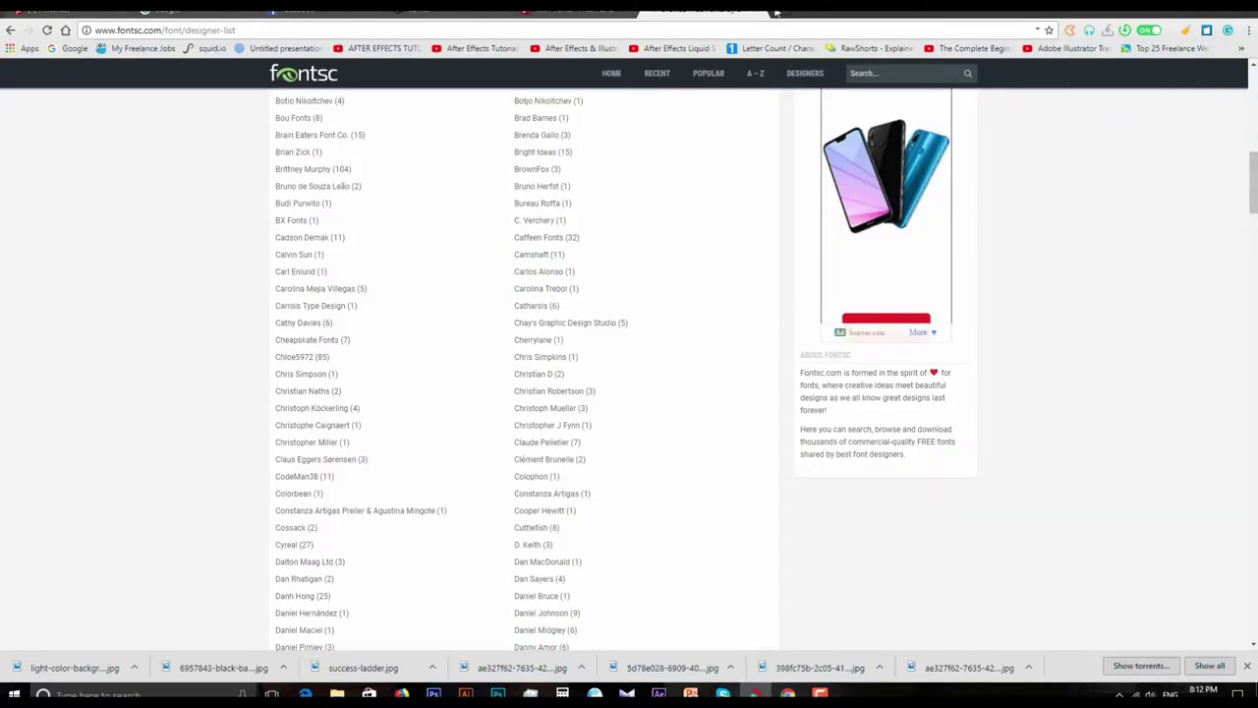
pyautogui.click(776, 11)
pyautogui.write('http://www.abstractfonts.com/')
pyautogui.press('Return')
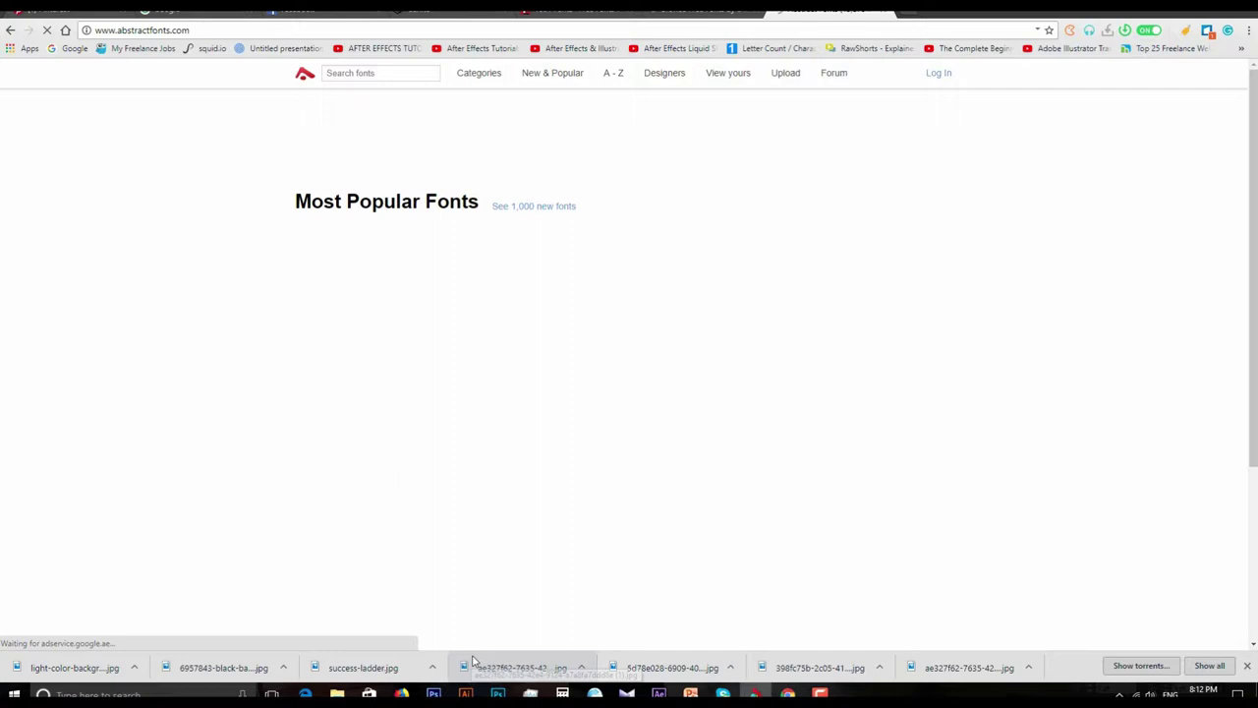
pyautogui.click(466, 694)
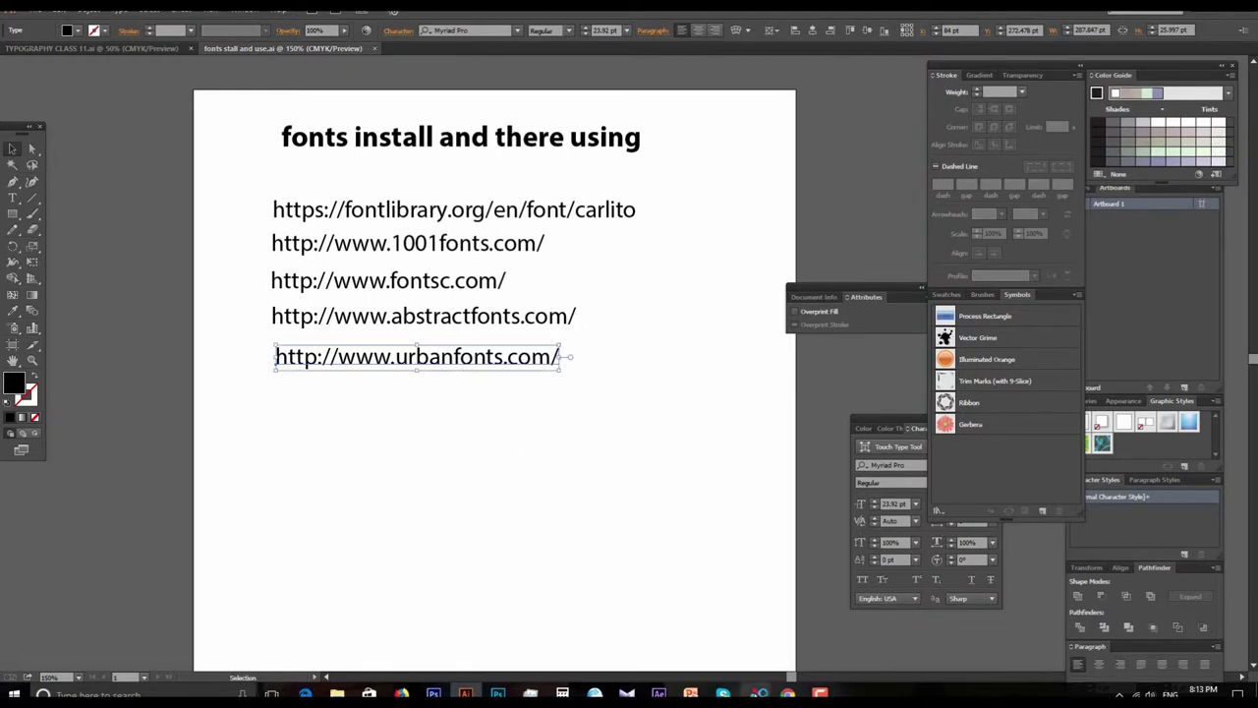
# - Paste the urbanfonts.com address into a new Chrome tab
pyautogui.click(787, 694)
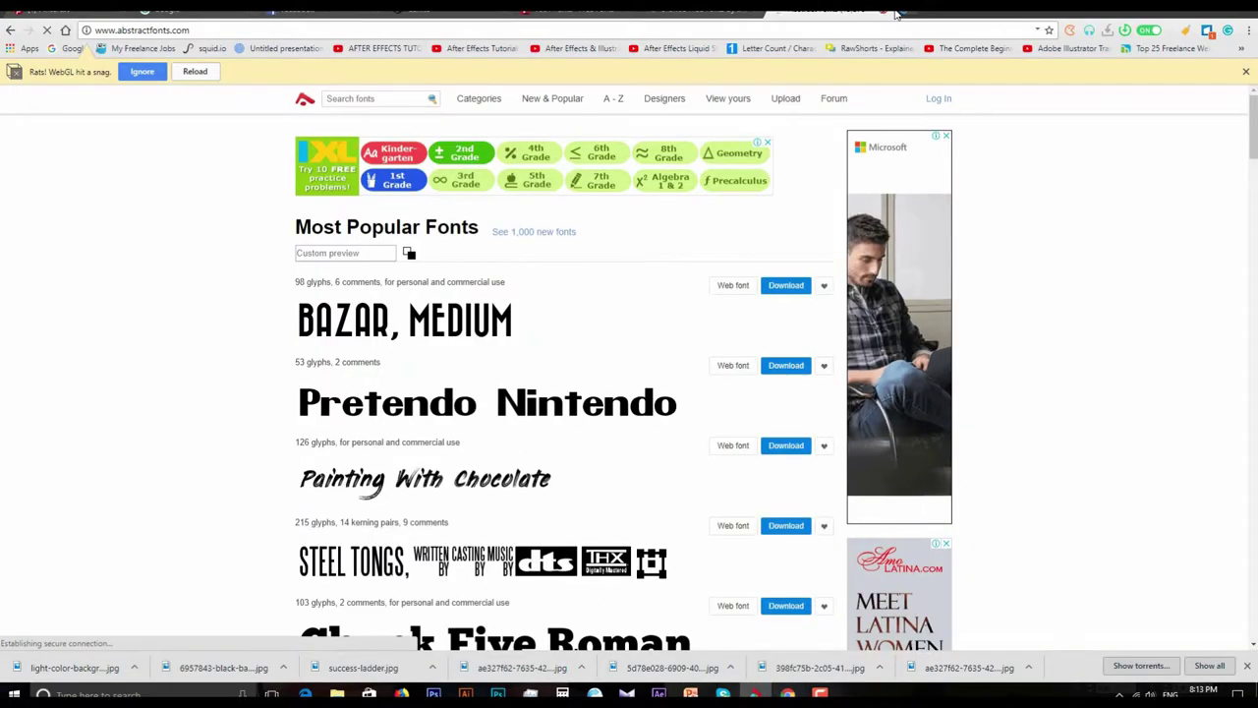
pyautogui.hotkey('ctrl', 't')
pyautogui.write('http://www.urbanfonts.com/')
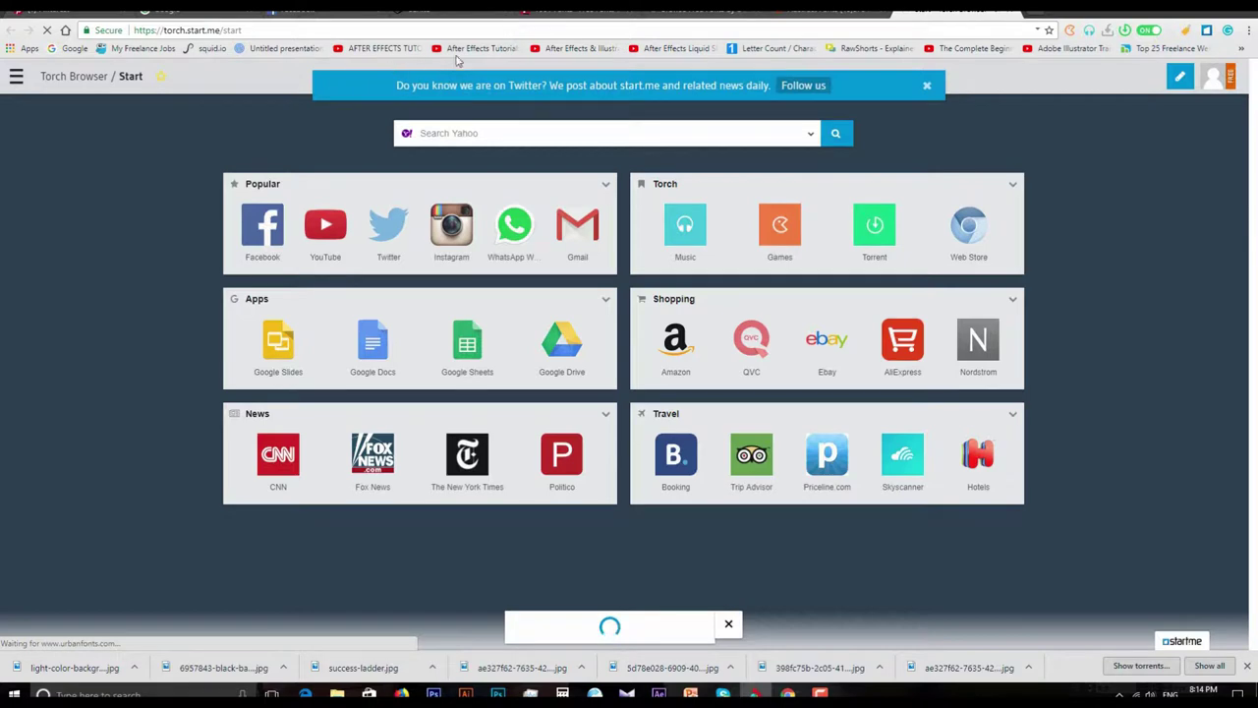
# - Scroll back up the Carlito font page to its Carlito Regular section
pyautogui.click(463, 11)
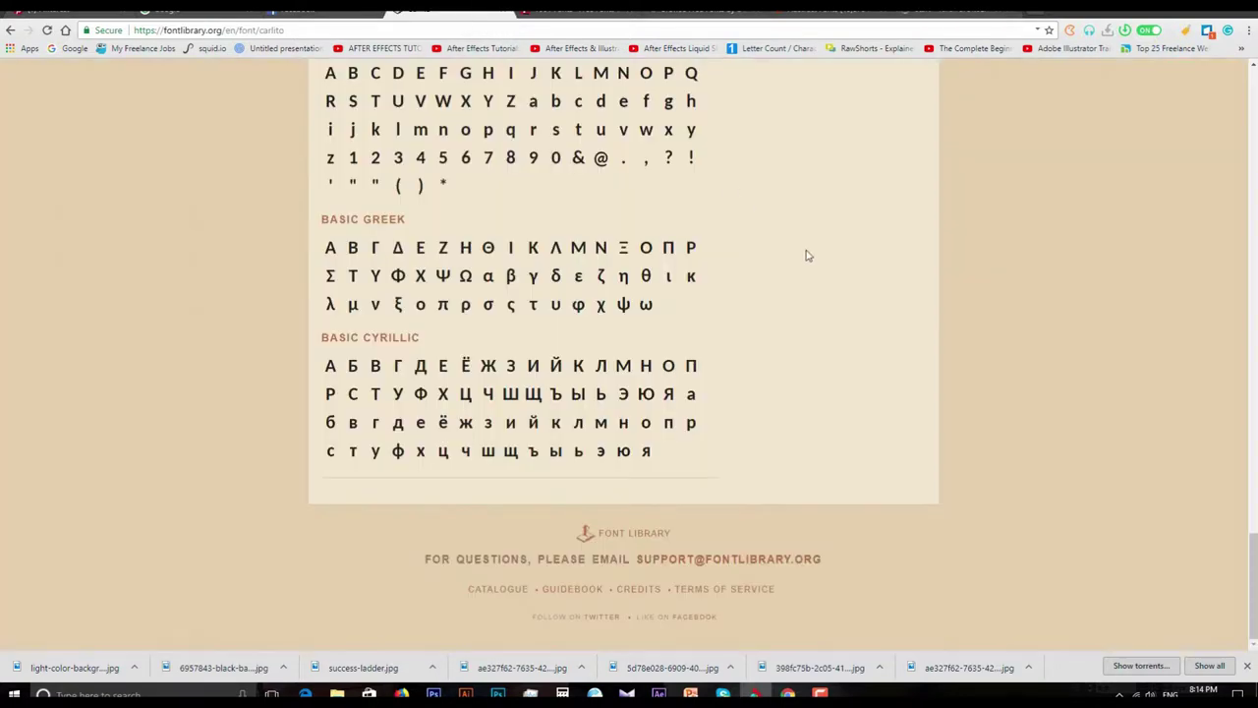
pyautogui.scroll(4, 801, 261)
pyautogui.scroll(4, 777, 280)
pyautogui.scroll(4, 770, 289)
pyautogui.scroll(3, 770, 295)
pyautogui.scroll(3, 771, 302)
pyautogui.scroll(4, 707, 310)
pyautogui.scroll(3, 639, 320)
pyautogui.scroll(2, 560, 325)
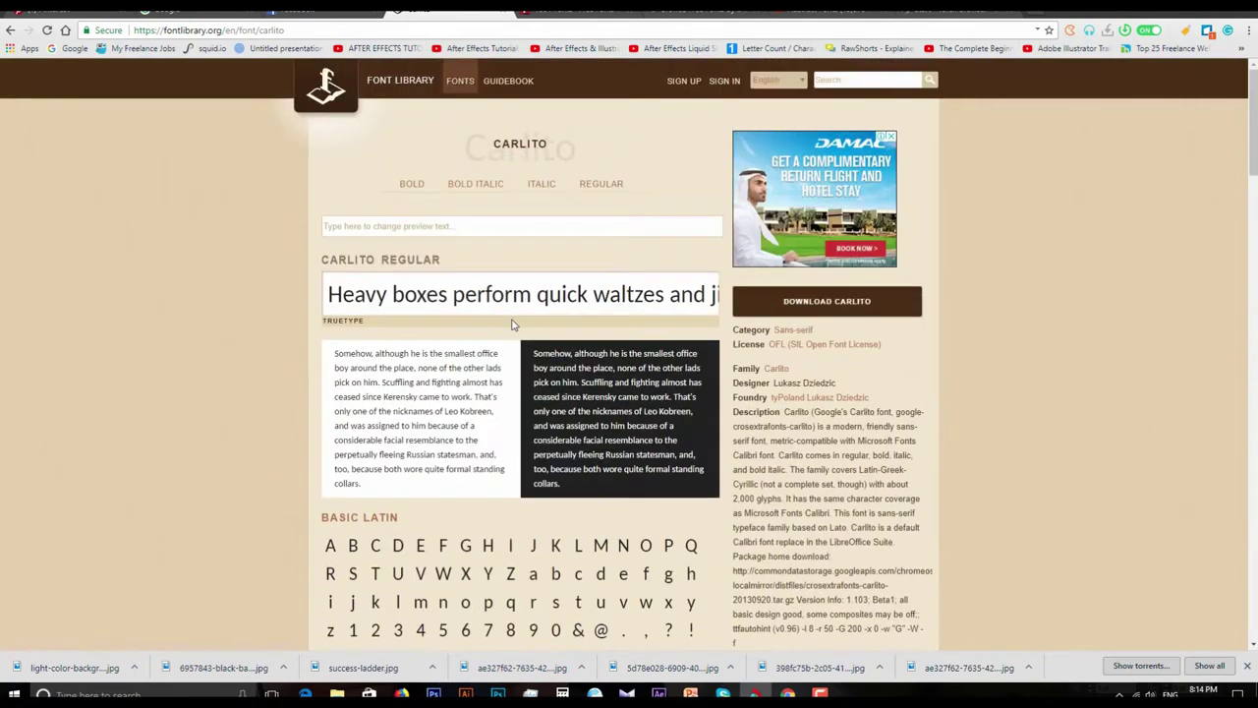
pyautogui.click(598, 187)
pyautogui.scroll(2, 589, 324)
pyautogui.scroll(-3, 804, 309)
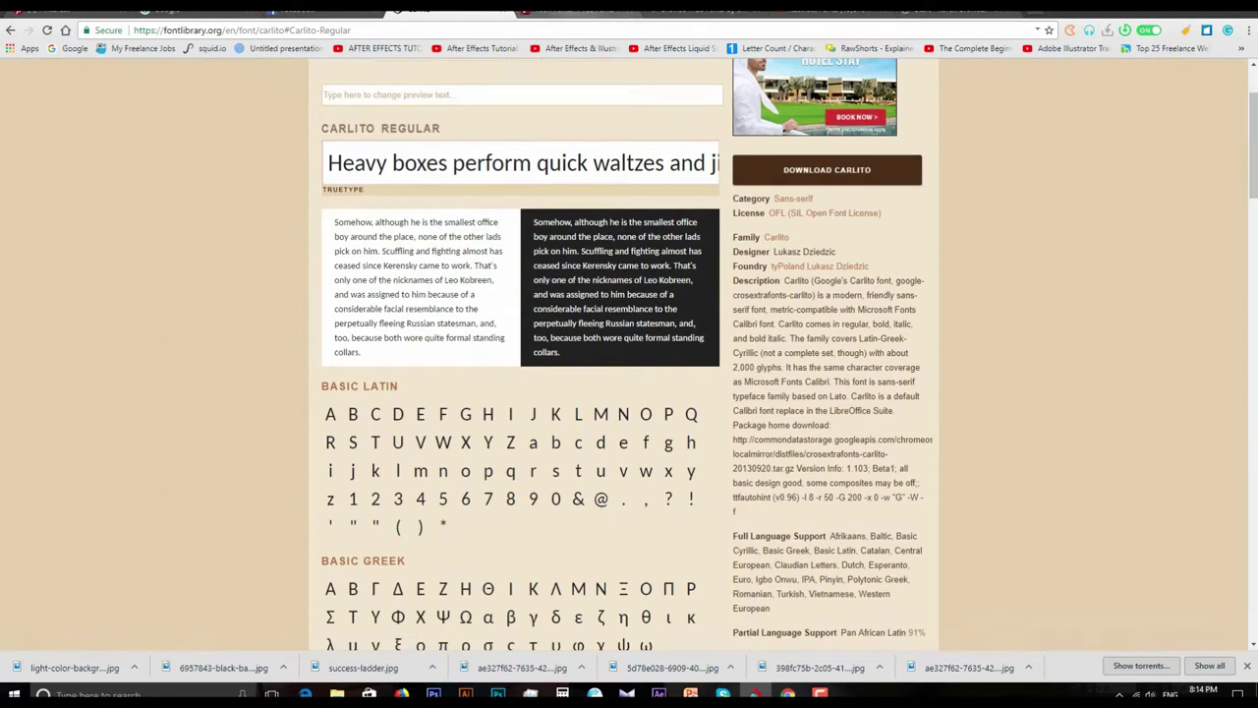
# - Scroll the 1001fonts.com list down to the pagination, then view fontsc.com's designer list
pyautogui.click(579, 14)
pyautogui.scroll(-1, 288, 405)
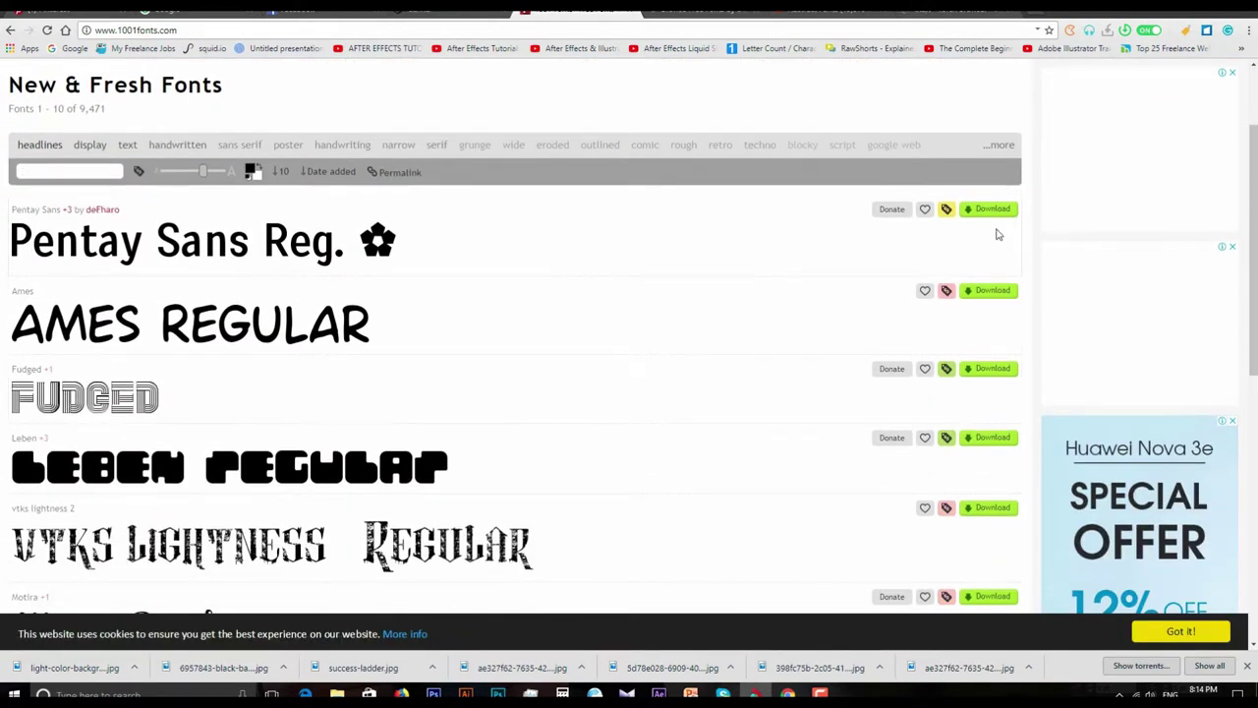
pyautogui.scroll(-2, 951, 340)
pyautogui.scroll(-3, 951, 340)
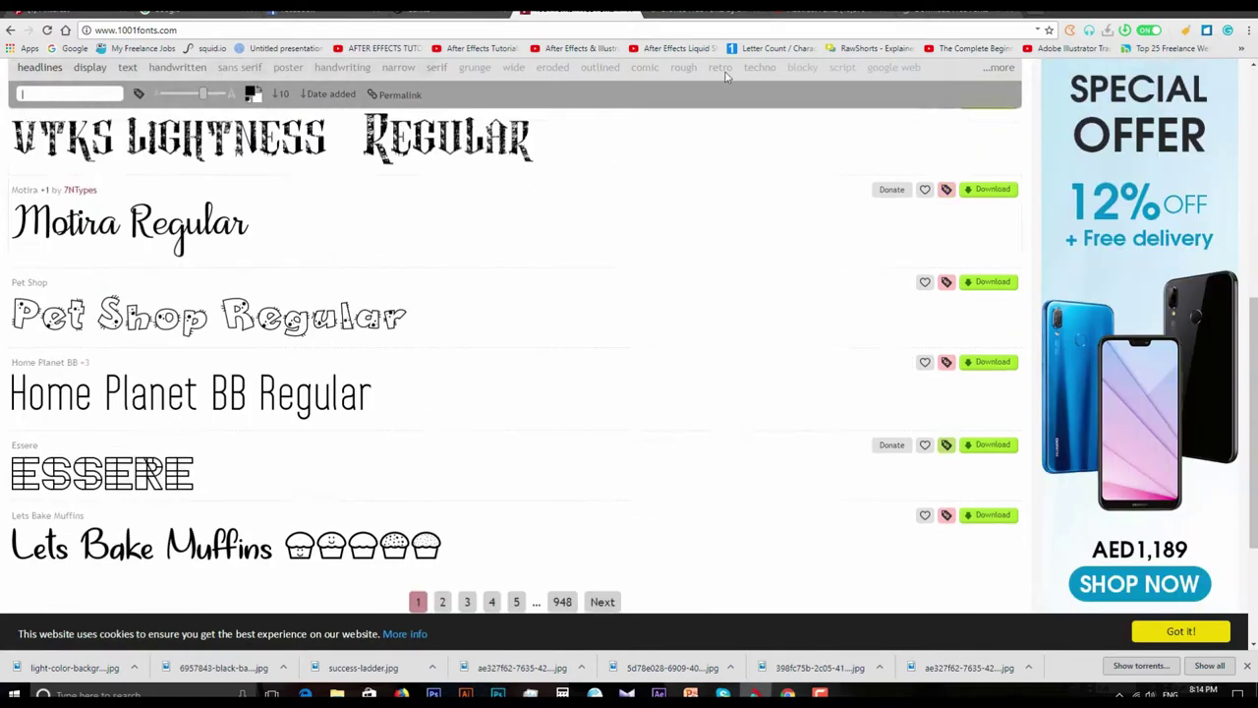
pyautogui.click(701, 12)
pyautogui.scroll(3, 316, 218)
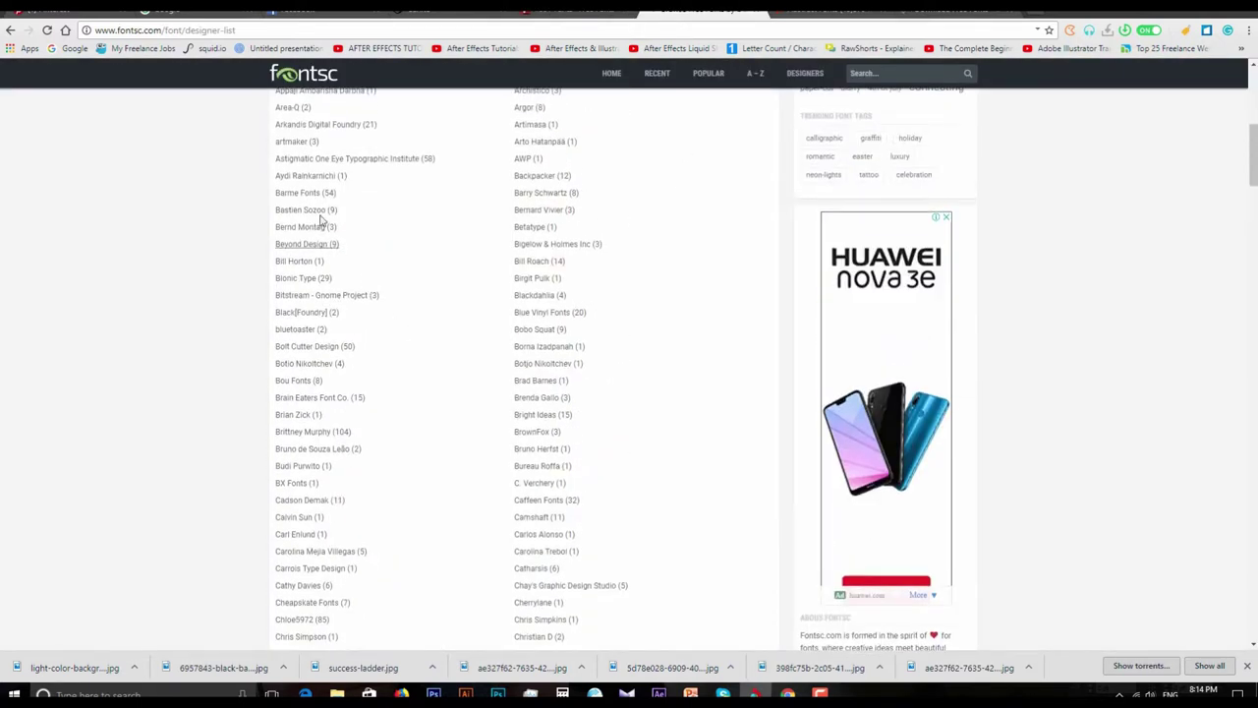
# - Scroll the Barme Fonts designer page and view fontsc's most popular fonts list
pyautogui.scroll(-2, 471, 306)
pyautogui.scroll(-3, 462, 299)
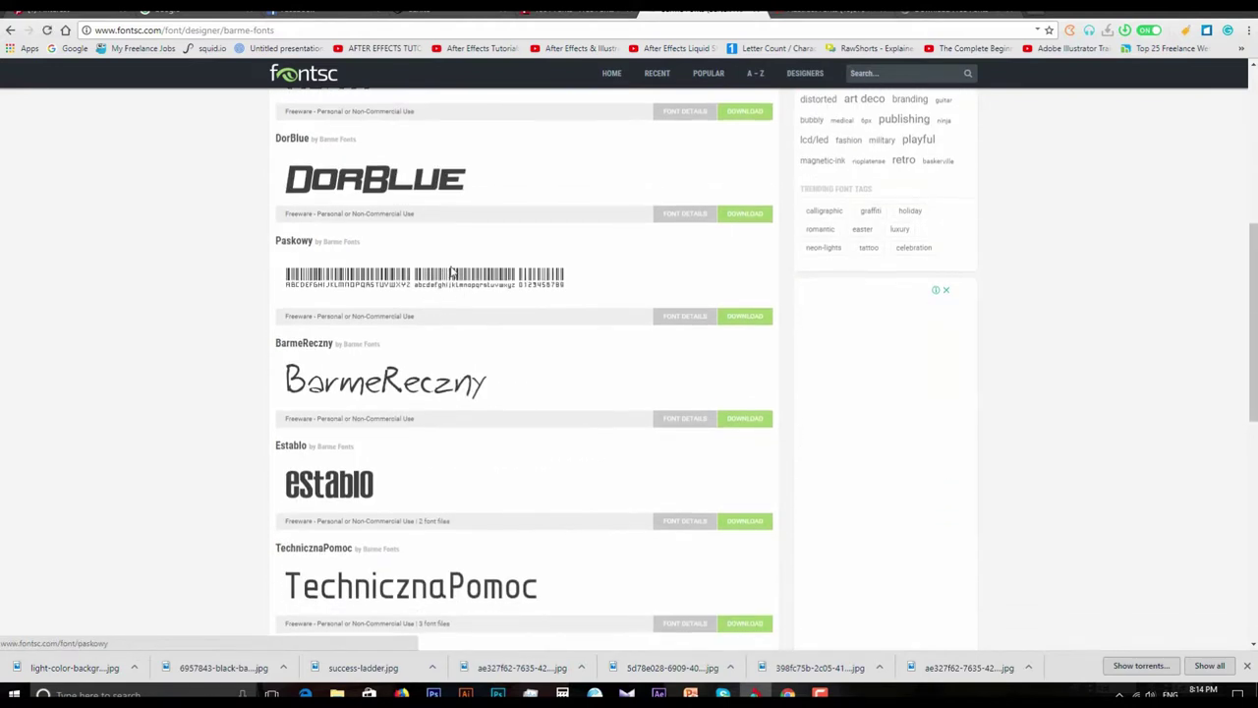
pyautogui.scroll(-3, 523, 442)
pyautogui.scroll(-2, 534, 396)
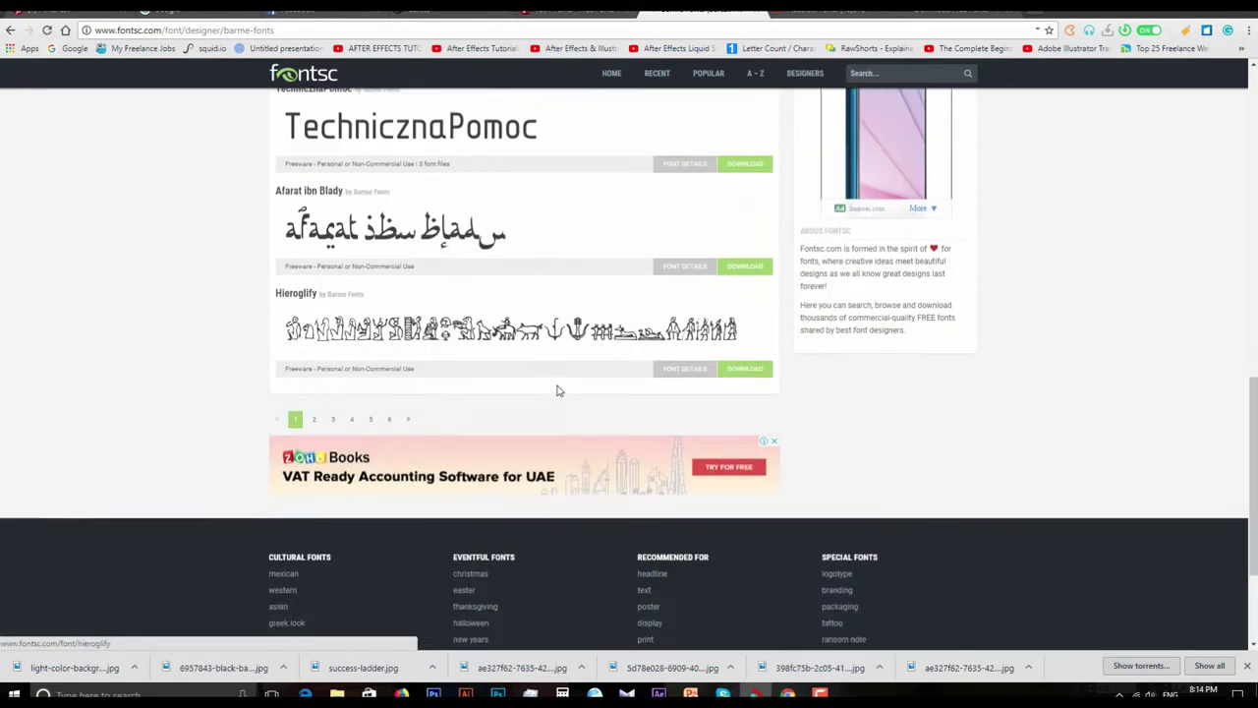
pyautogui.scroll(4, 556, 390)
pyautogui.scroll(5, 559, 390)
pyautogui.click(707, 74)
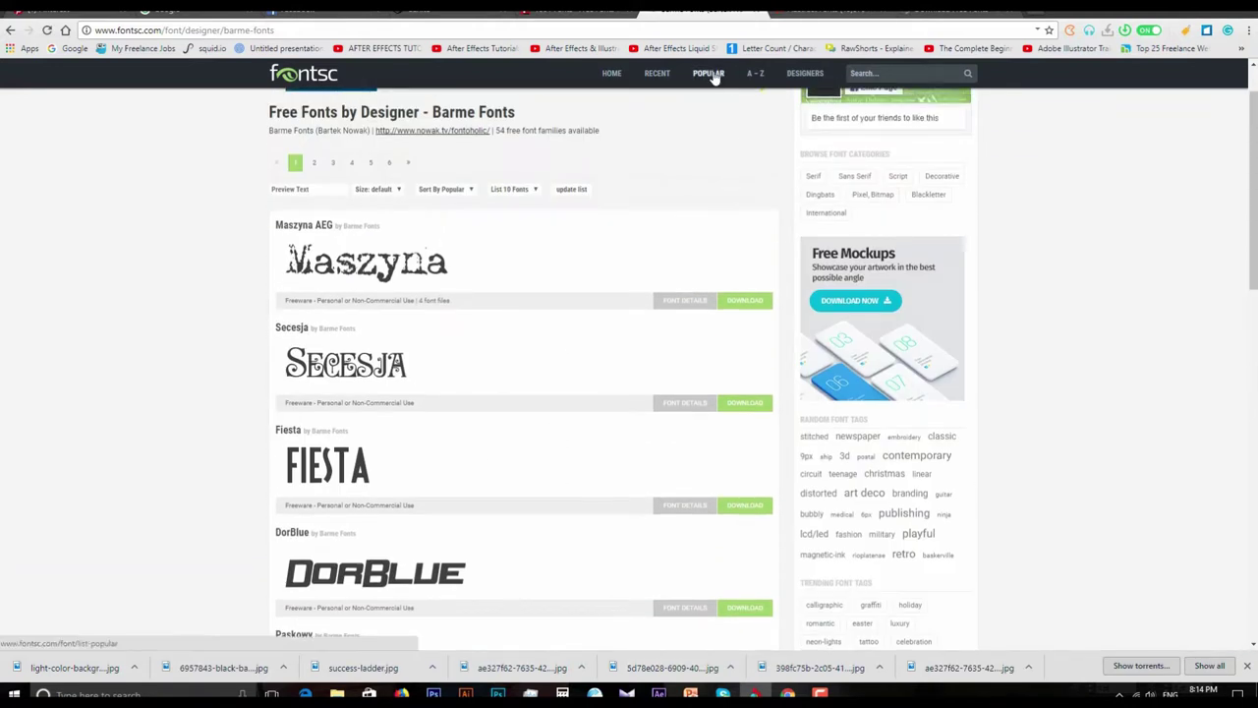
pyautogui.scroll(-2, 521, 374)
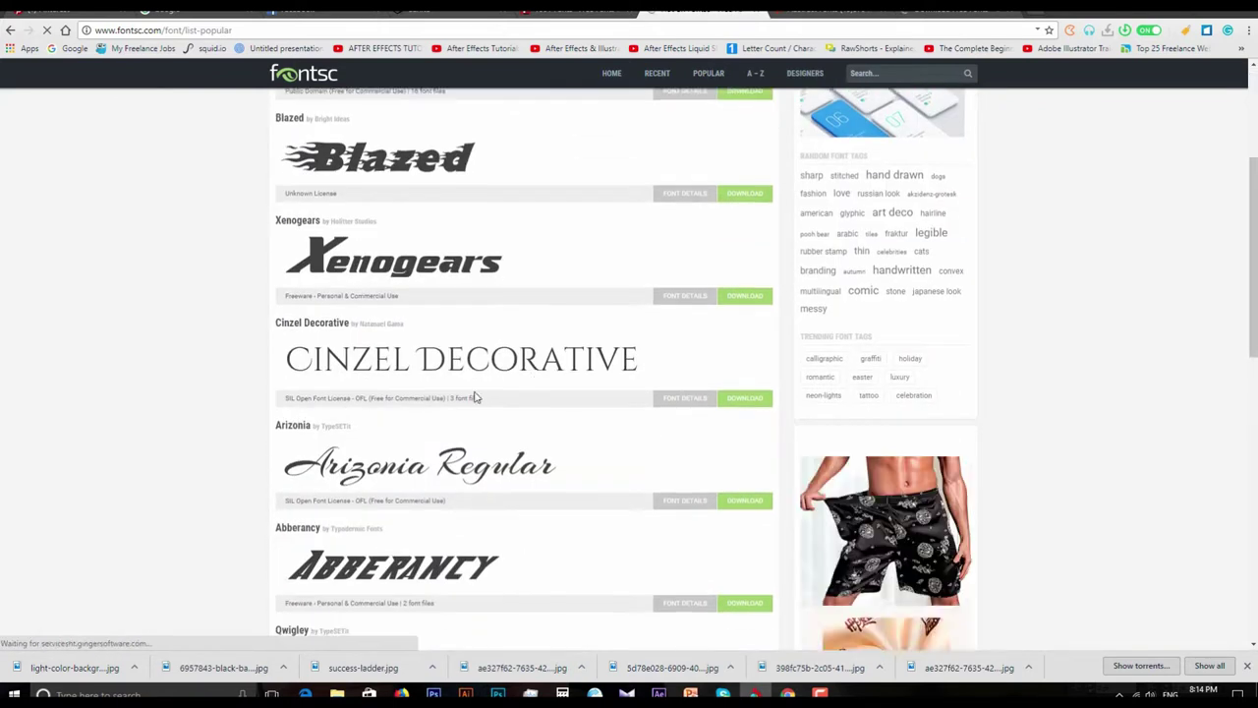
pyautogui.scroll(-4, 508, 300)
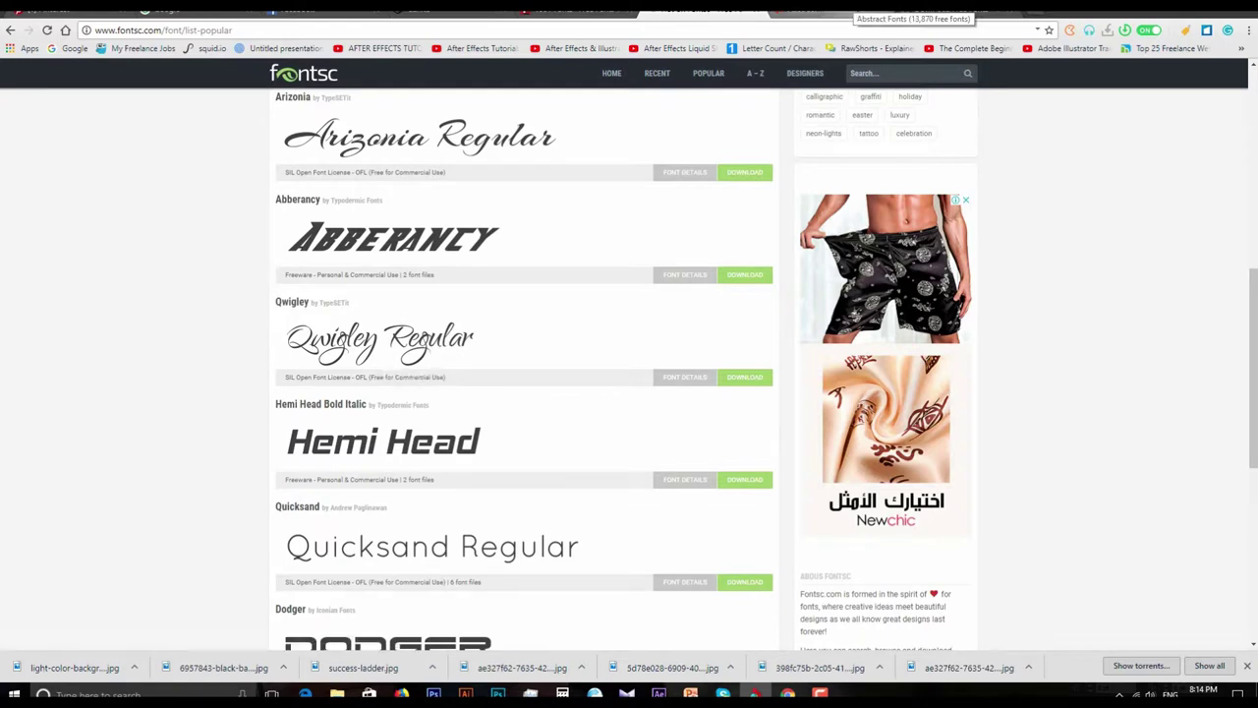
# - Look over the Abstract Fonts tab, then move to the UrbanFonts homepage
pyautogui.click(831, 11)
pyautogui.scroll(-3, 514, 354)
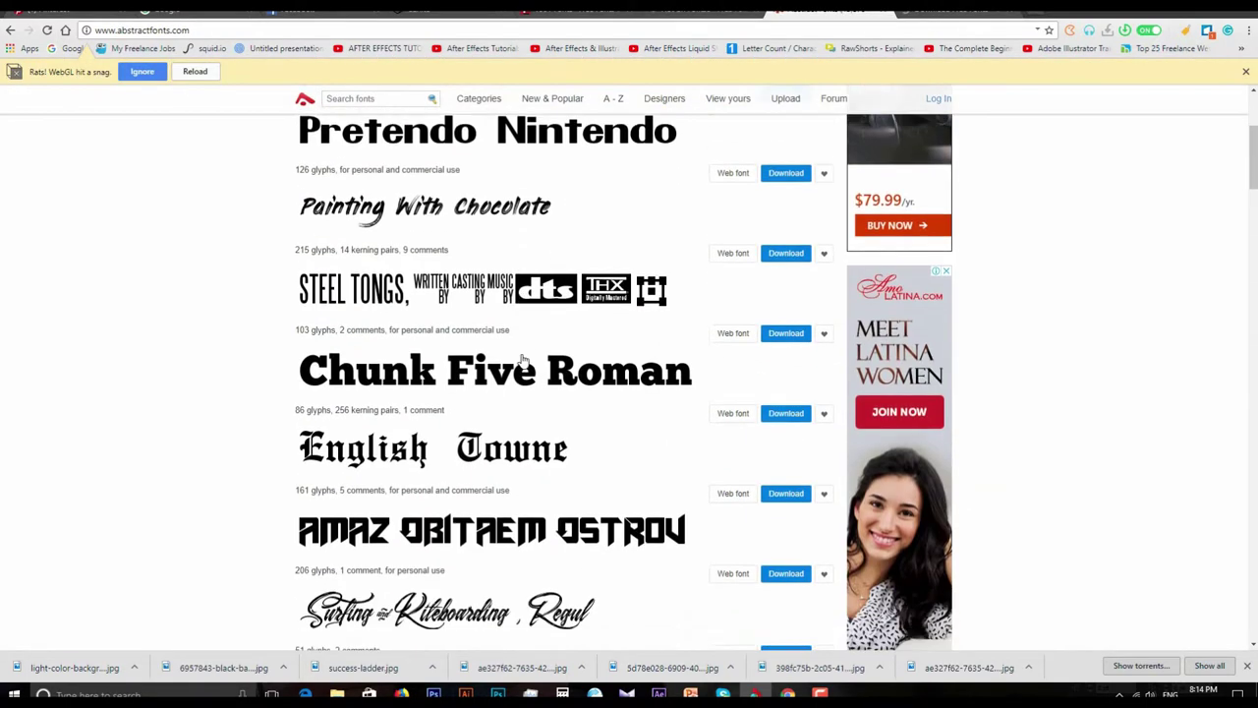
pyautogui.scroll(3, 517, 364)
pyautogui.click(955, 10)
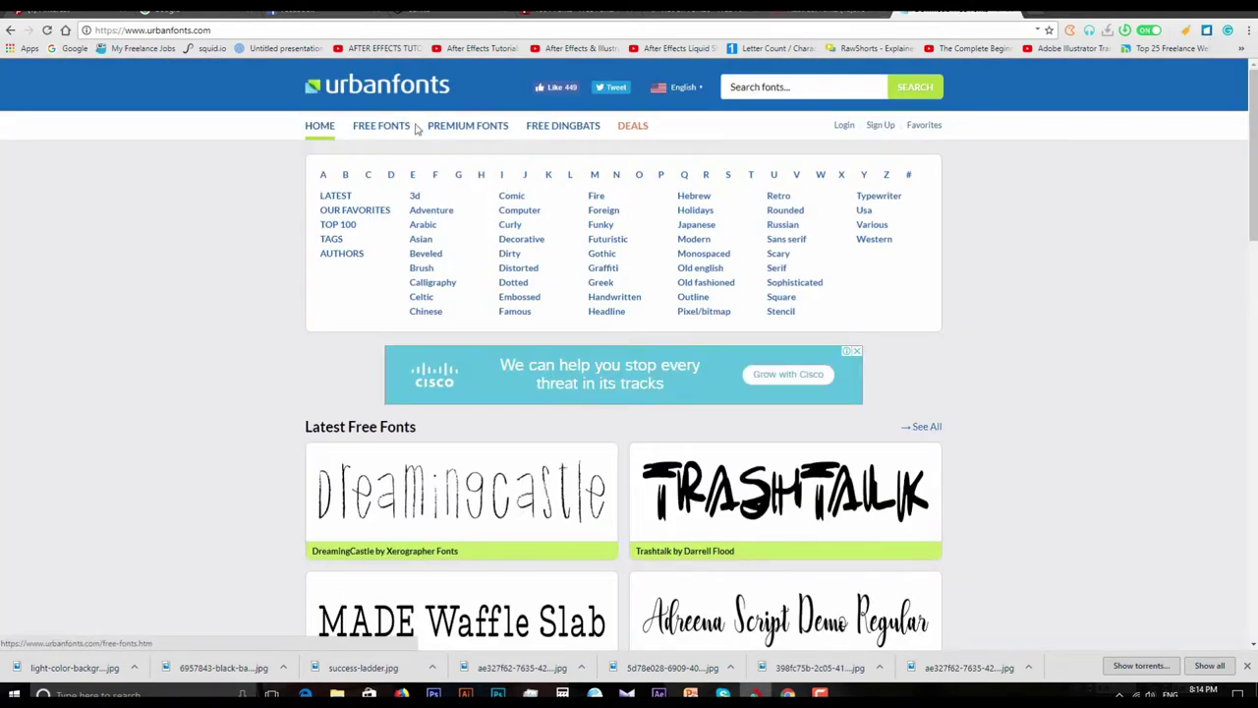
# - Scroll through urbanfonts.com's Latest Free Fonts, then go back to the Abstract Fonts tab
pyautogui.scroll(-3, 531, 324)
pyautogui.scroll(3, 569, 393)
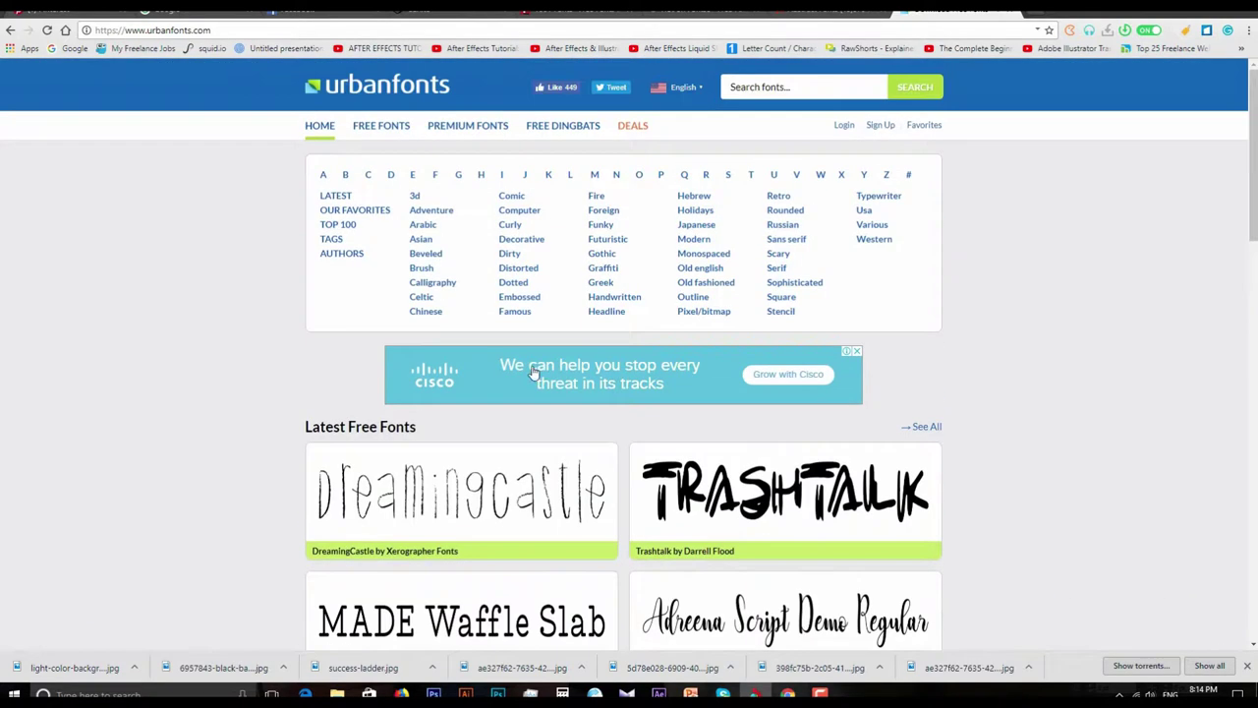
pyautogui.scroll(-4, 274, 302)
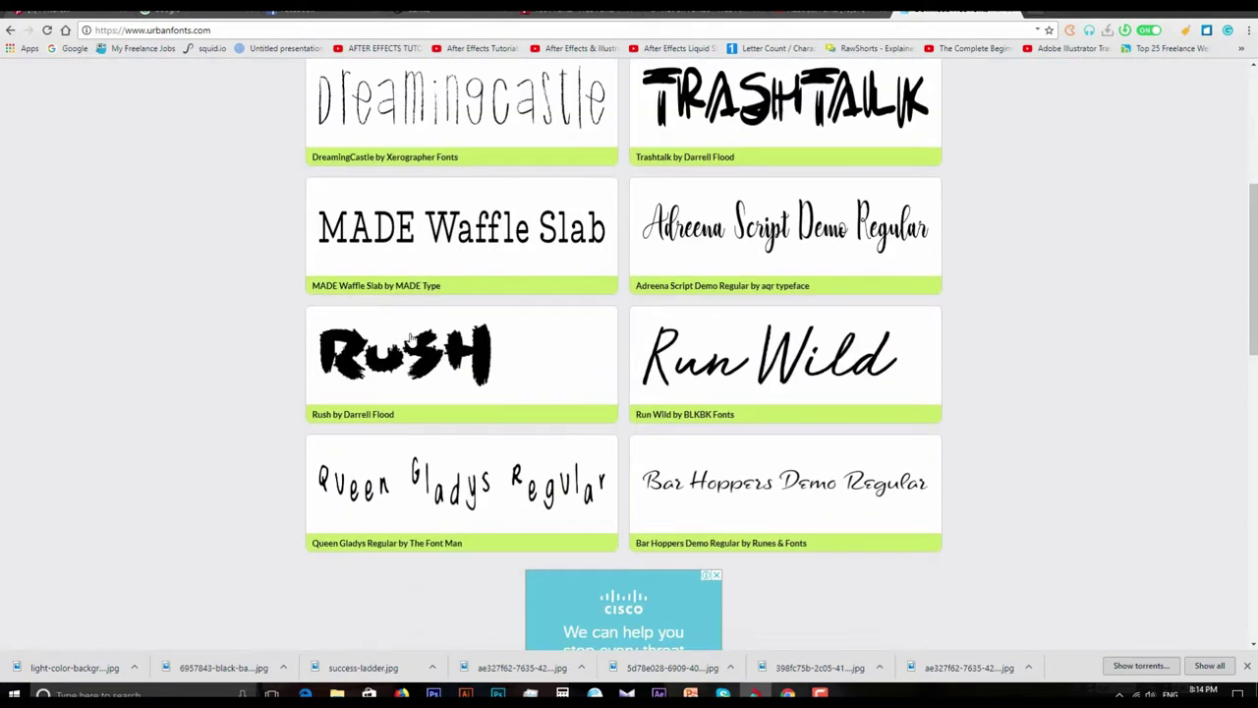
pyautogui.scroll(4, 411, 338)
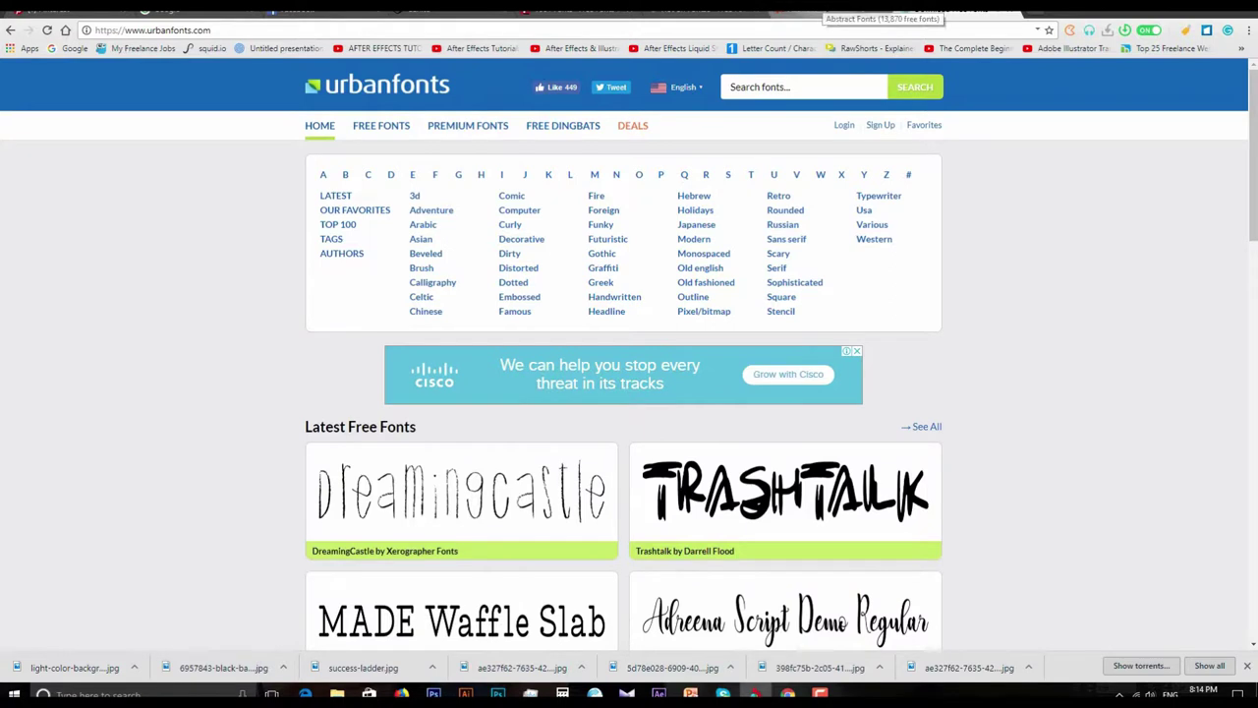
pyautogui.click(835, 9)
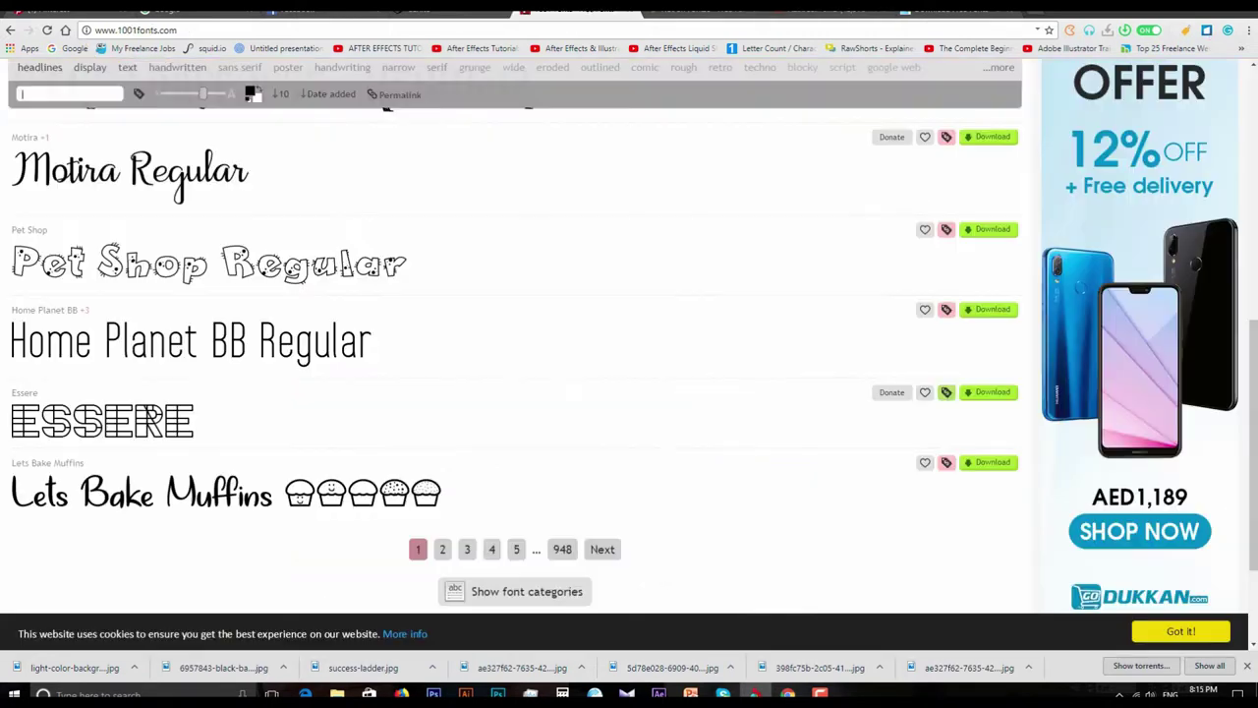
# - Download the Home Planet BB font from the 1001fonts.com list
pyautogui.click(578, 12)
pyautogui.scroll(4, 640, 470)
pyautogui.scroll(3, 635, 466)
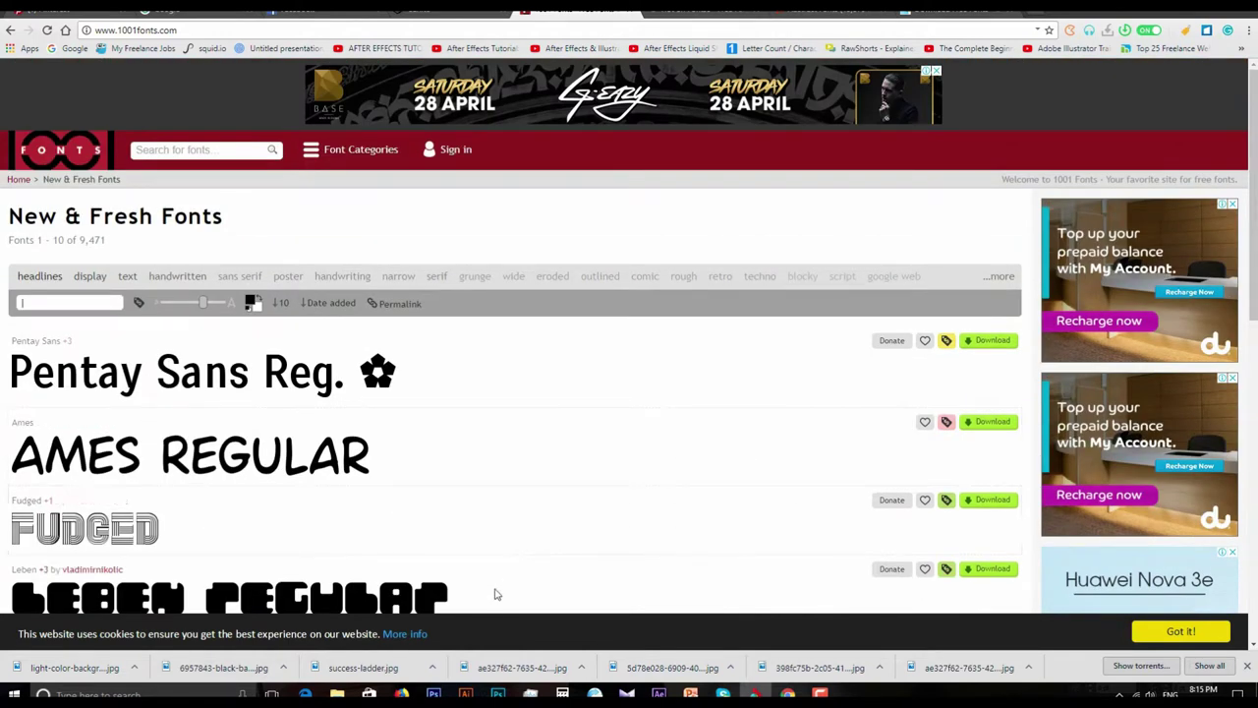
pyautogui.scroll(-2, 665, 404)
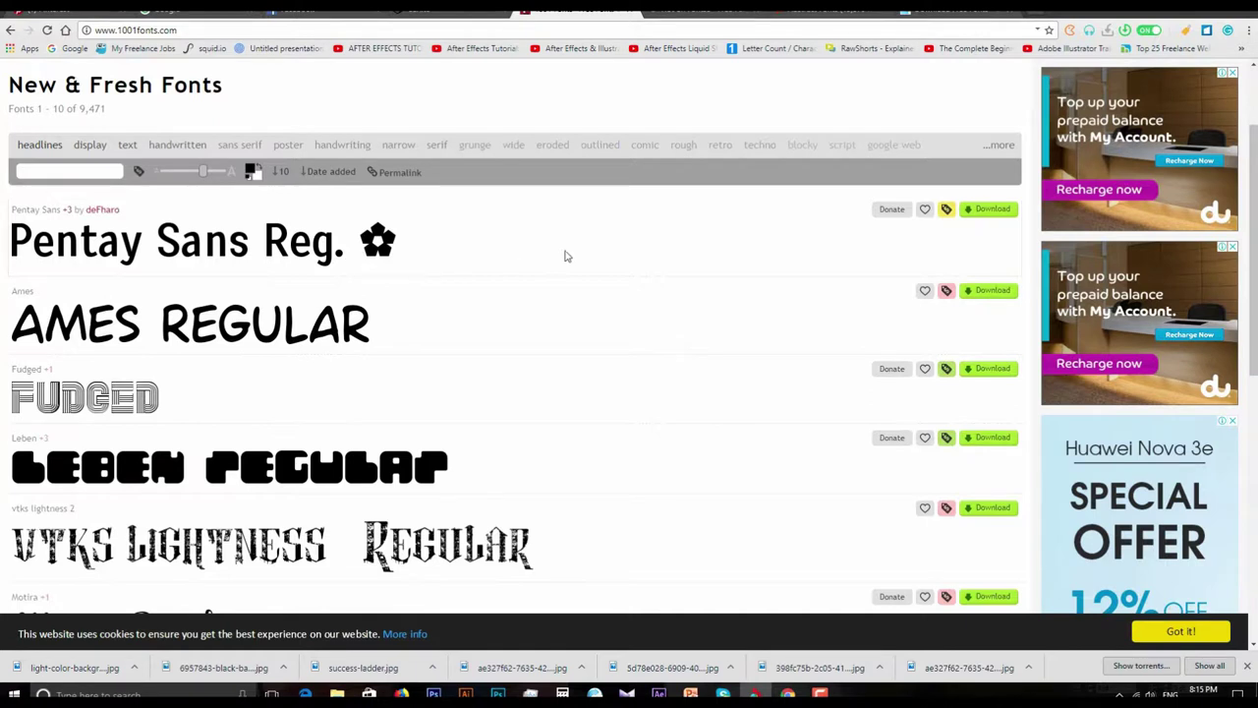
pyautogui.scroll(-3, 610, 267)
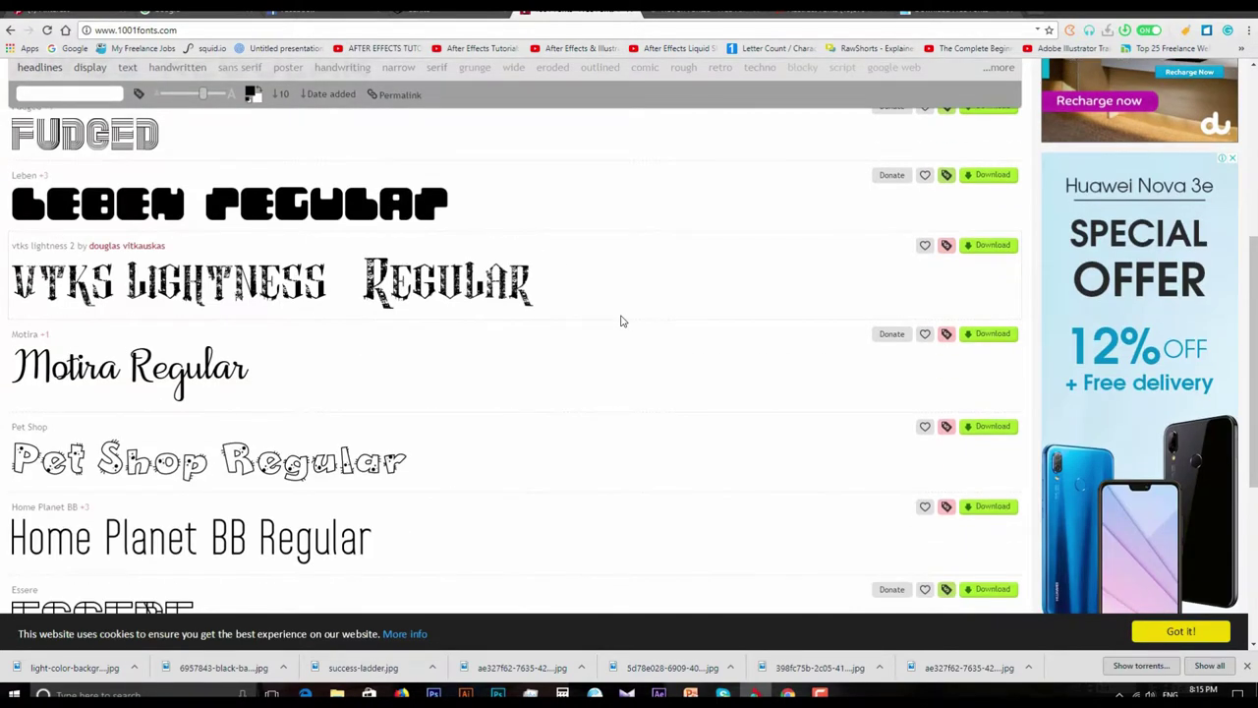
pyautogui.scroll(1, 565, 295)
pyautogui.scroll(-3, 570, 314)
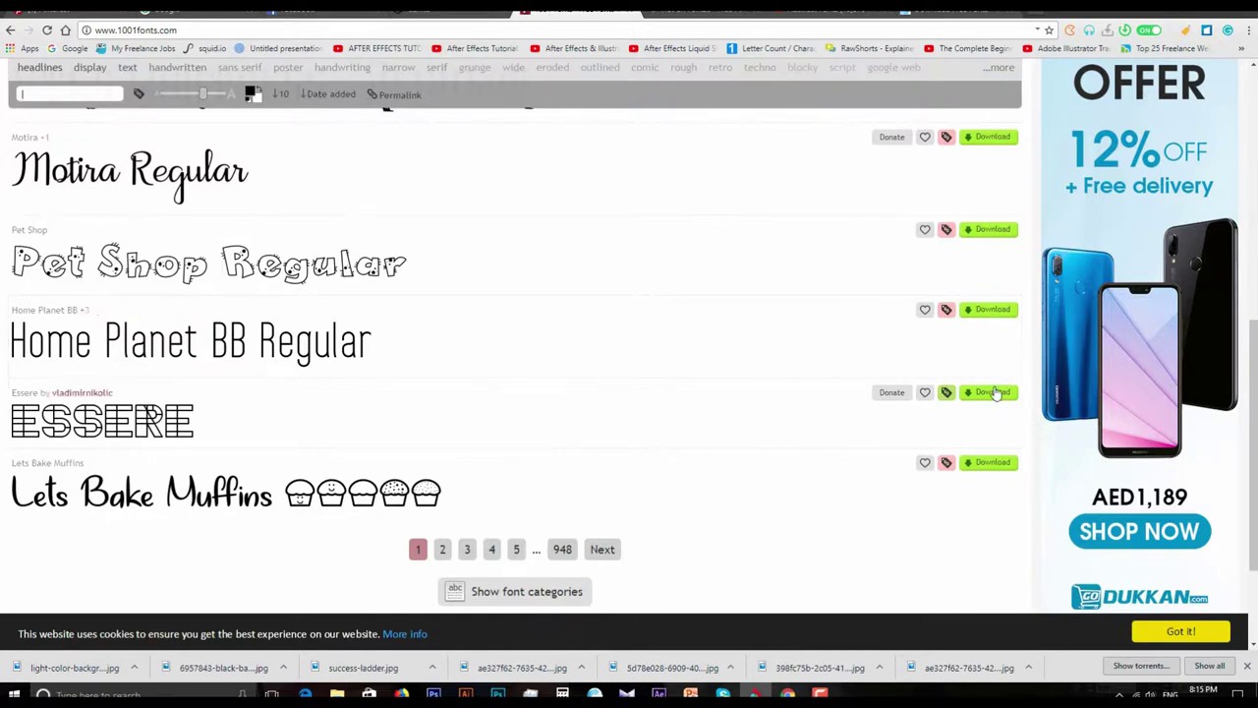
pyautogui.click(990, 312)
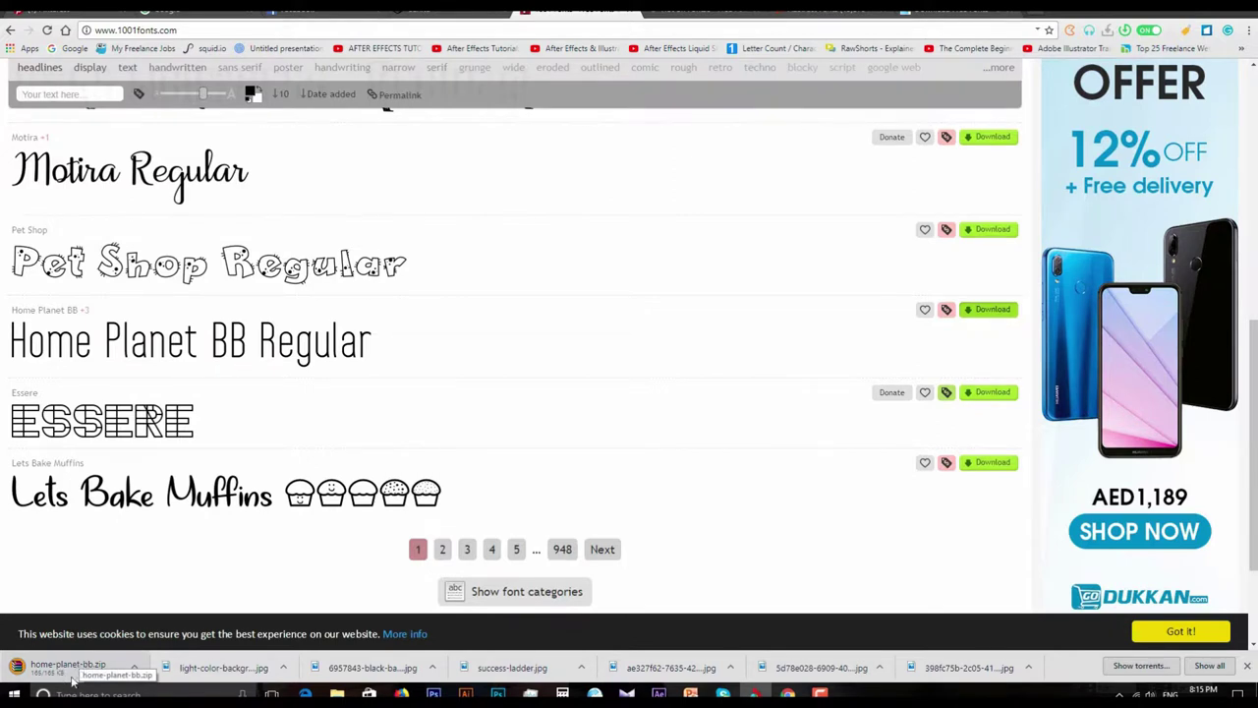
# - Download Abberancy from the fontsc.com popular fonts list
pyautogui.click(708, 17)
pyautogui.scroll(-2, 550, 295)
pyautogui.scroll(1, 570, 301)
pyautogui.scroll(1, 638, 314)
pyautogui.click(749, 340)
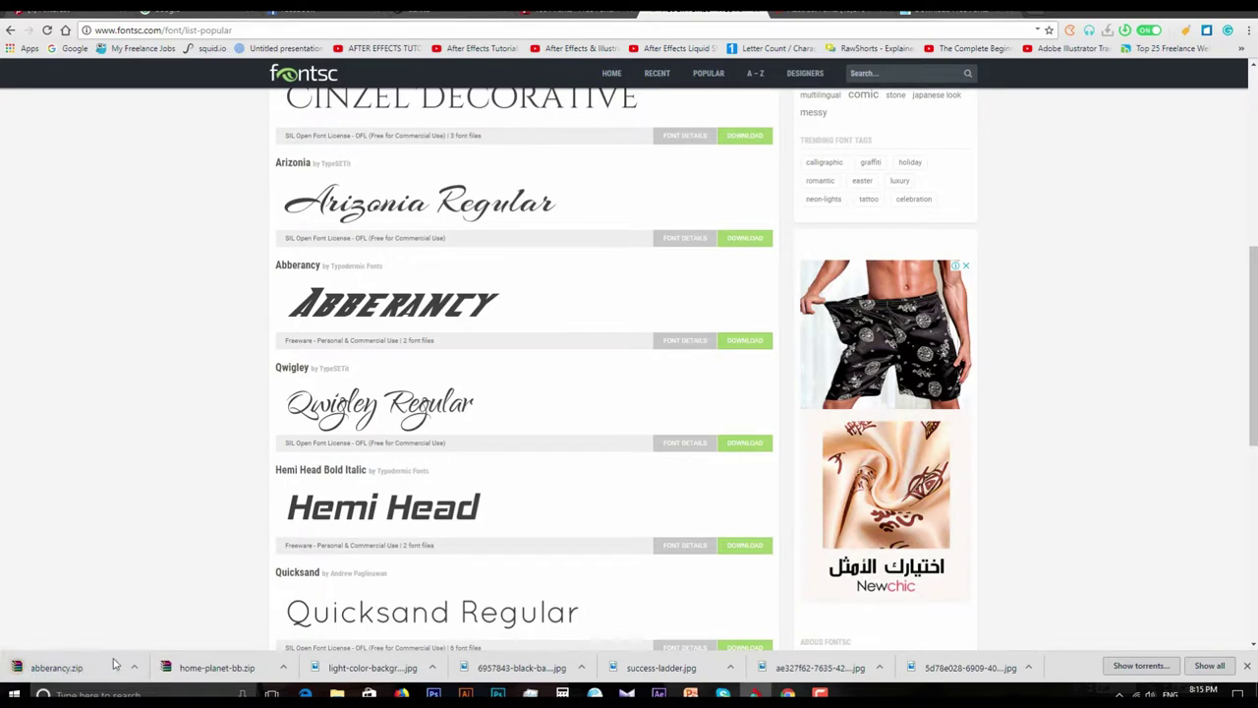
# - Download Painting With Chocolate from Abstract Fonts, then show UrbanFonts' Latest Free Fonts
pyautogui.click(831, 12)
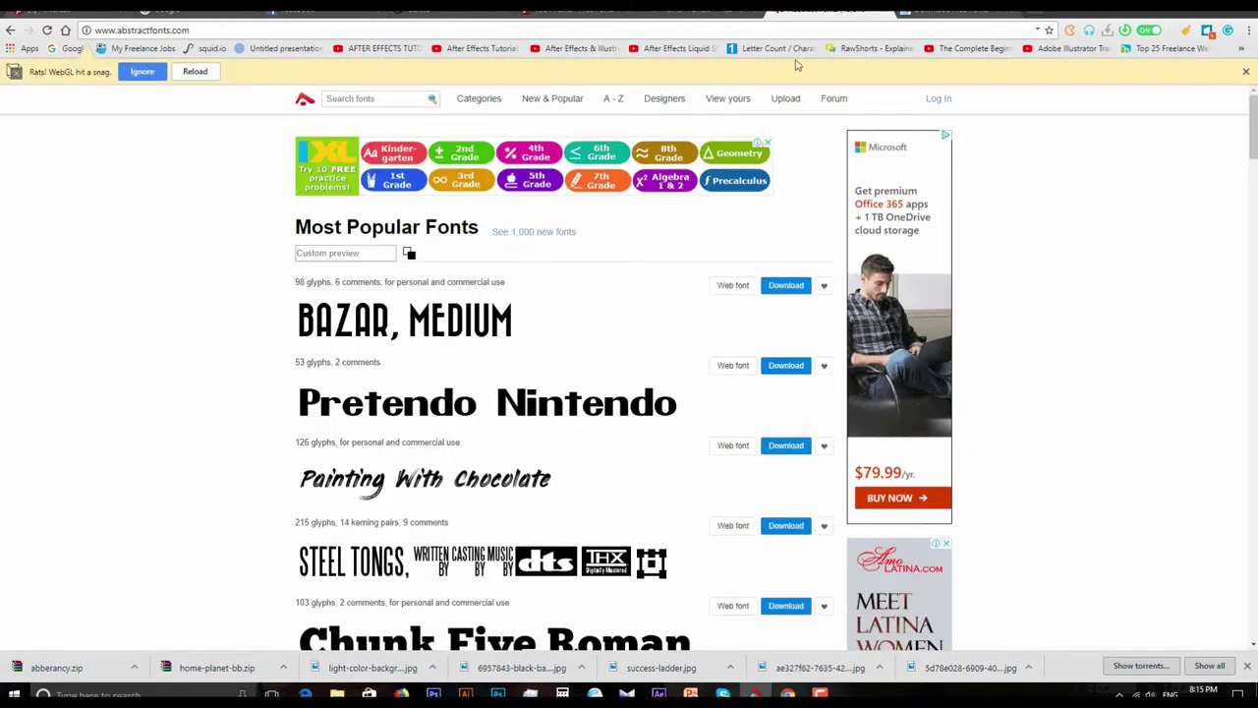
pyautogui.scroll(-2, 508, 374)
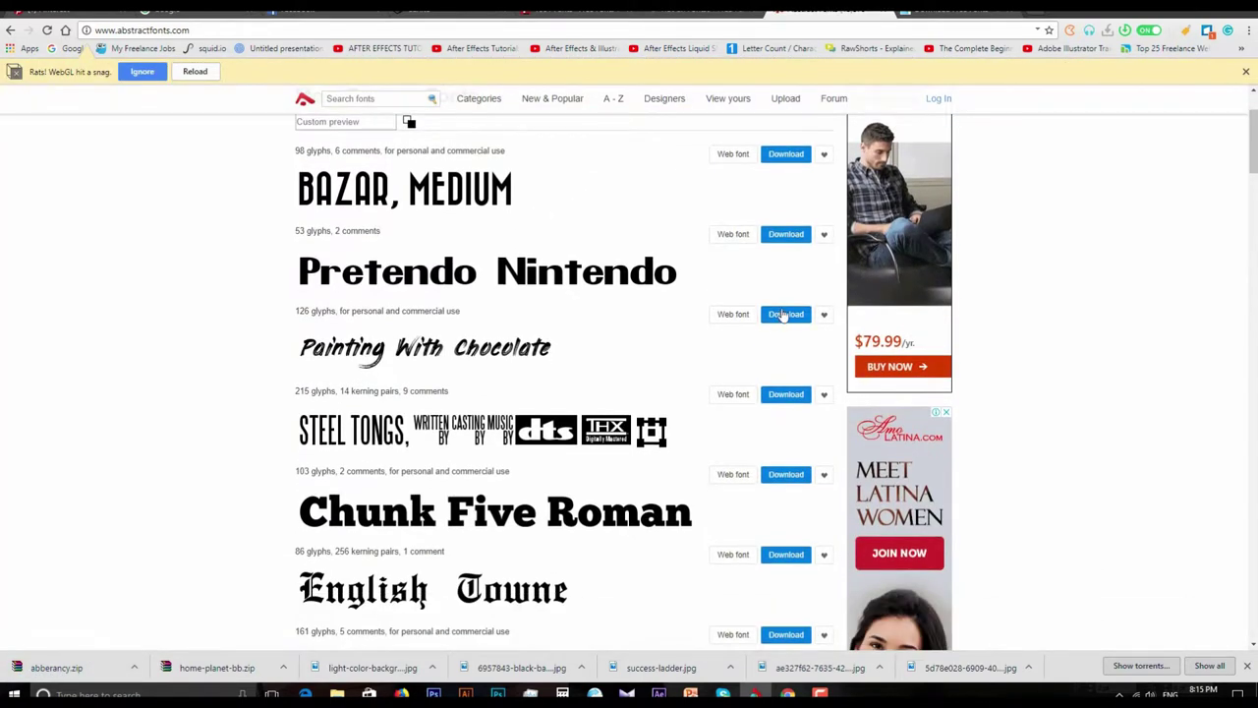
pyautogui.click(784, 314)
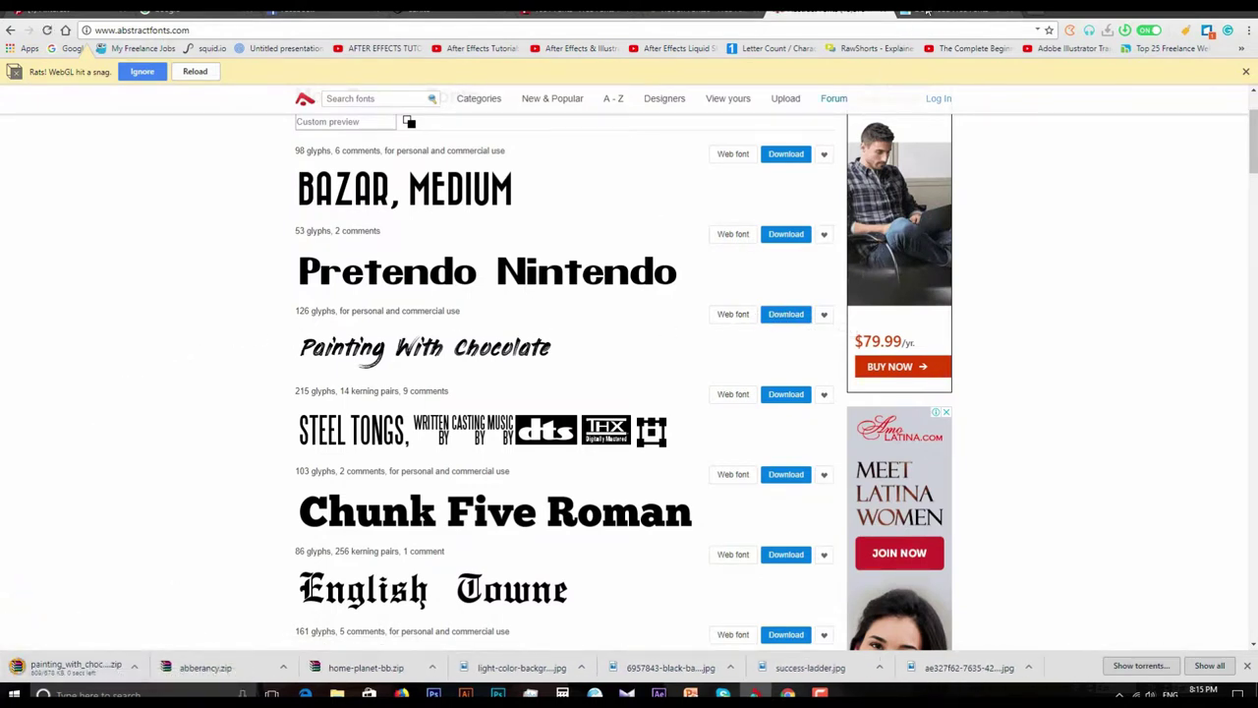
pyautogui.click(943, 11)
pyautogui.scroll(-4, 511, 363)
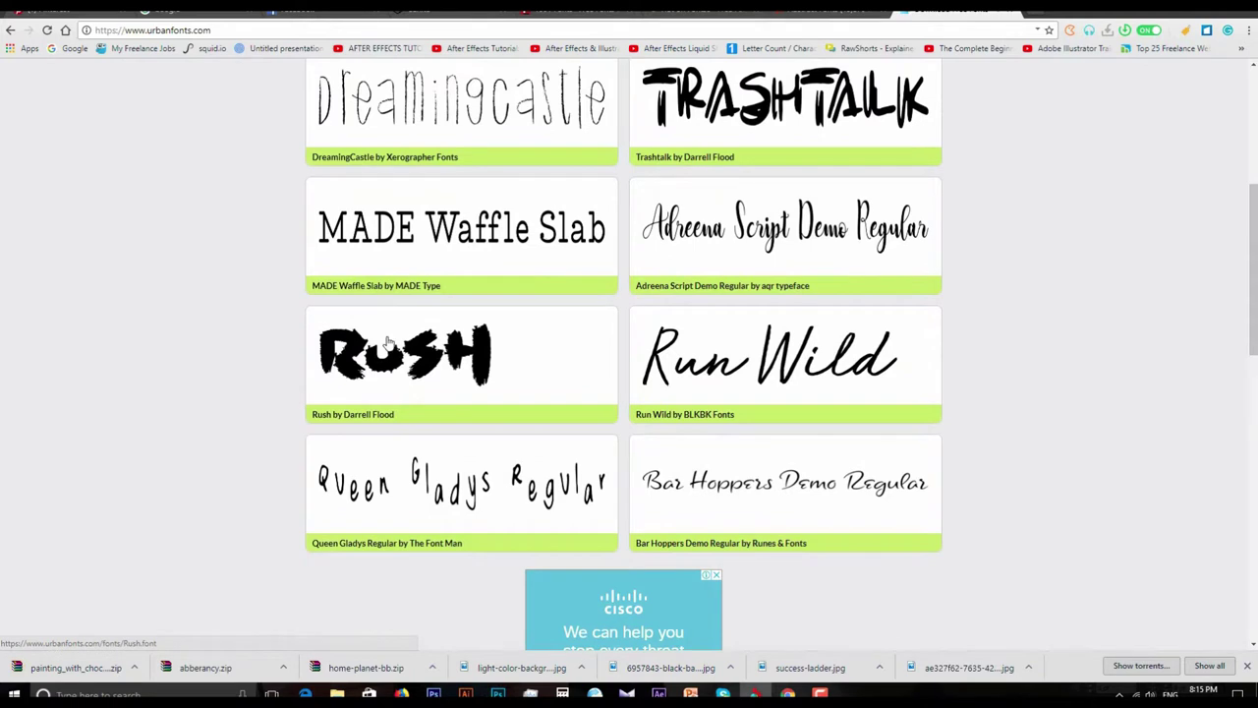
# - Open the MADE Waffle Slab font page on UrbanFonts and download the font
pyautogui.click(503, 243)
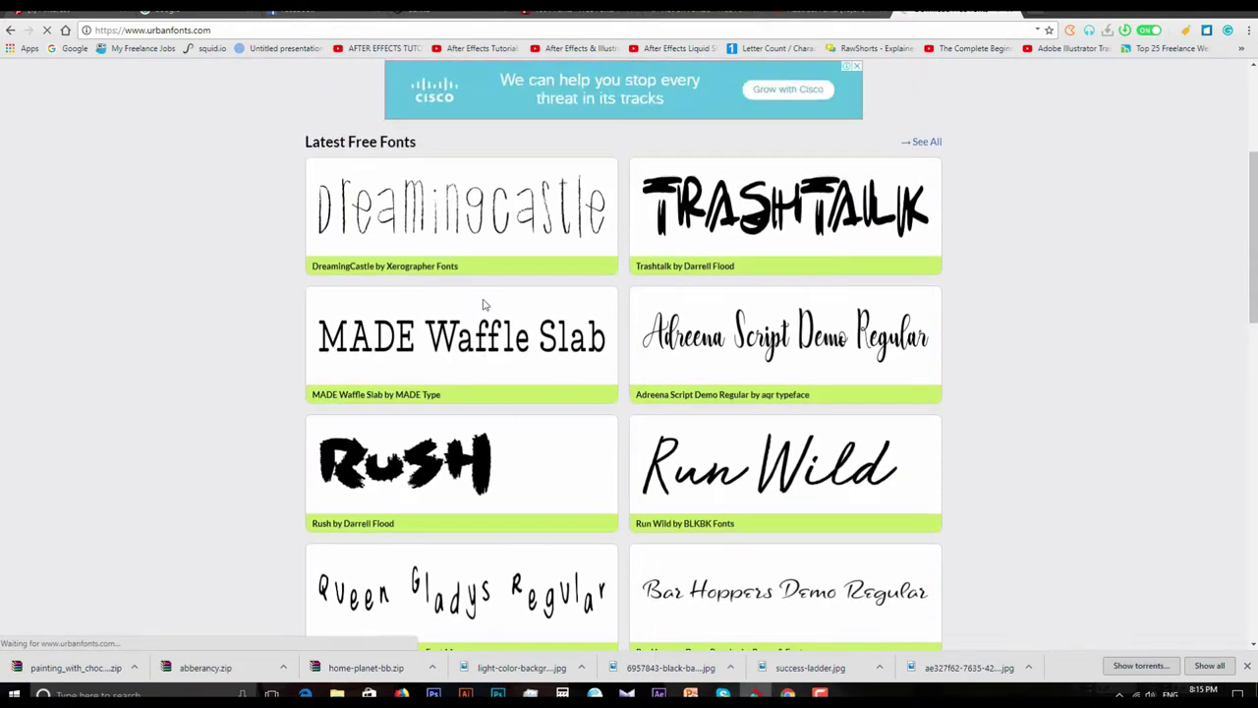
pyautogui.scroll(-1, 482, 356)
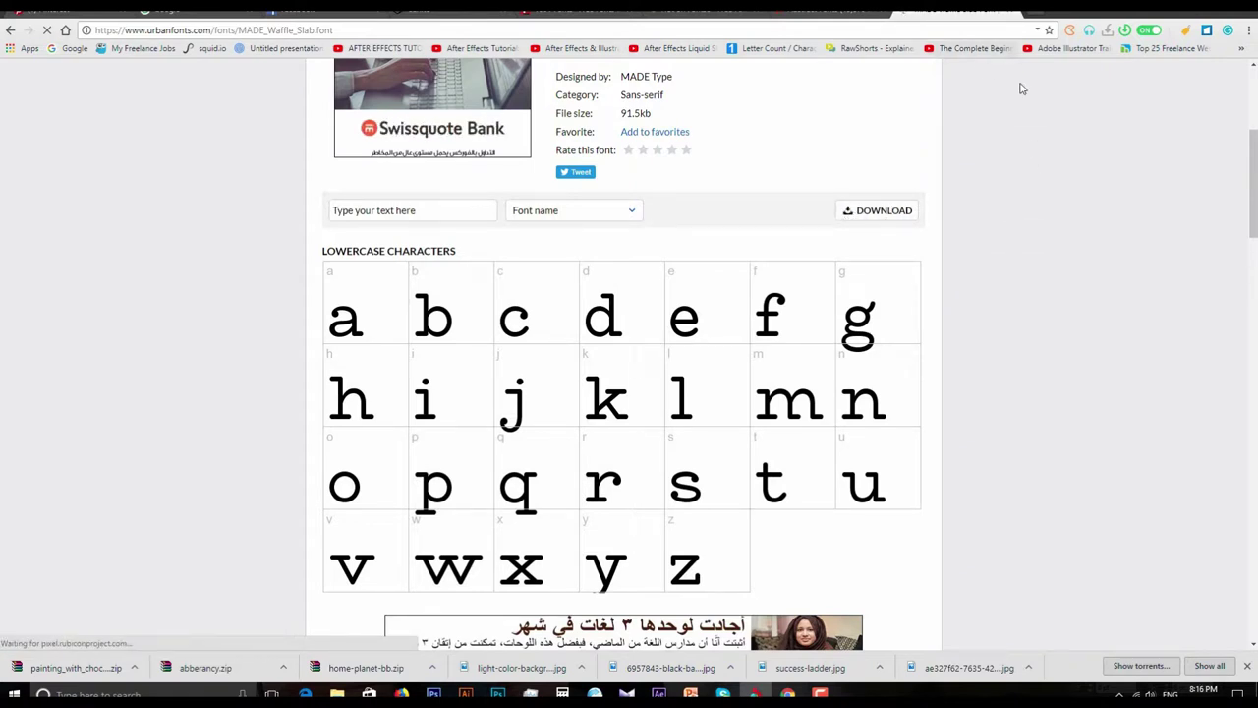
pyautogui.scroll(2, 977, 311)
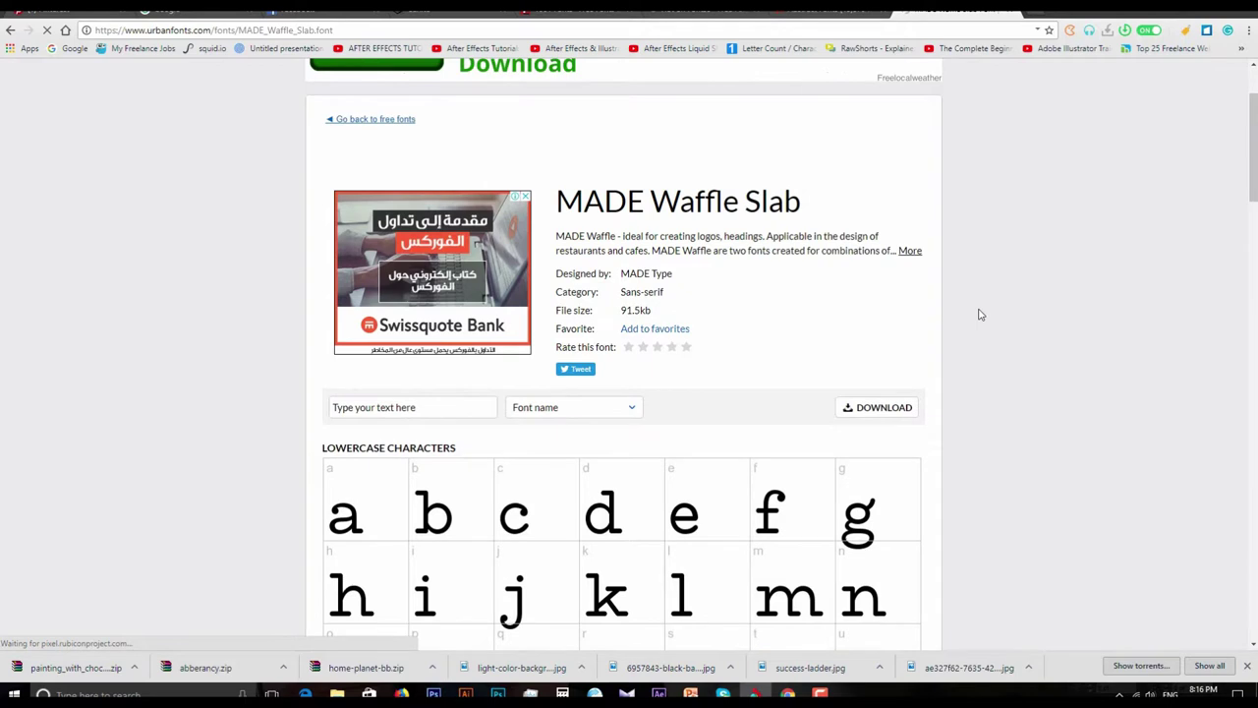
pyautogui.scroll(-2, 978, 314)
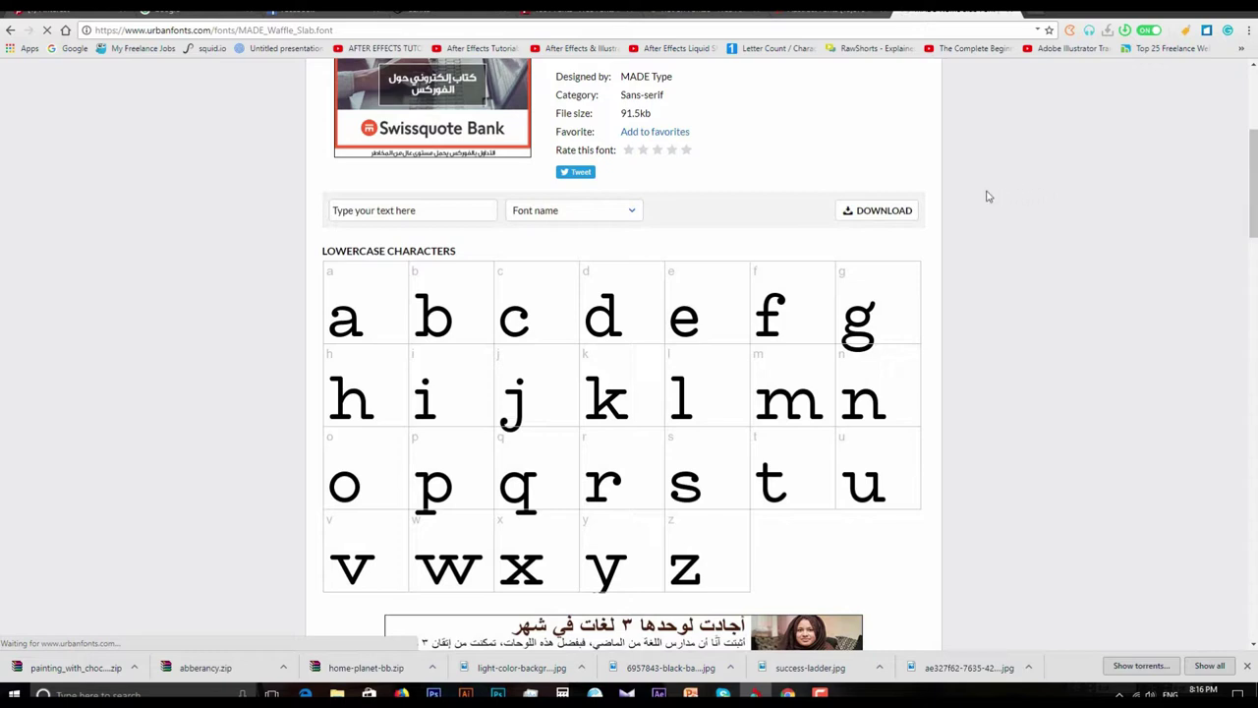
pyautogui.click(849, 212)
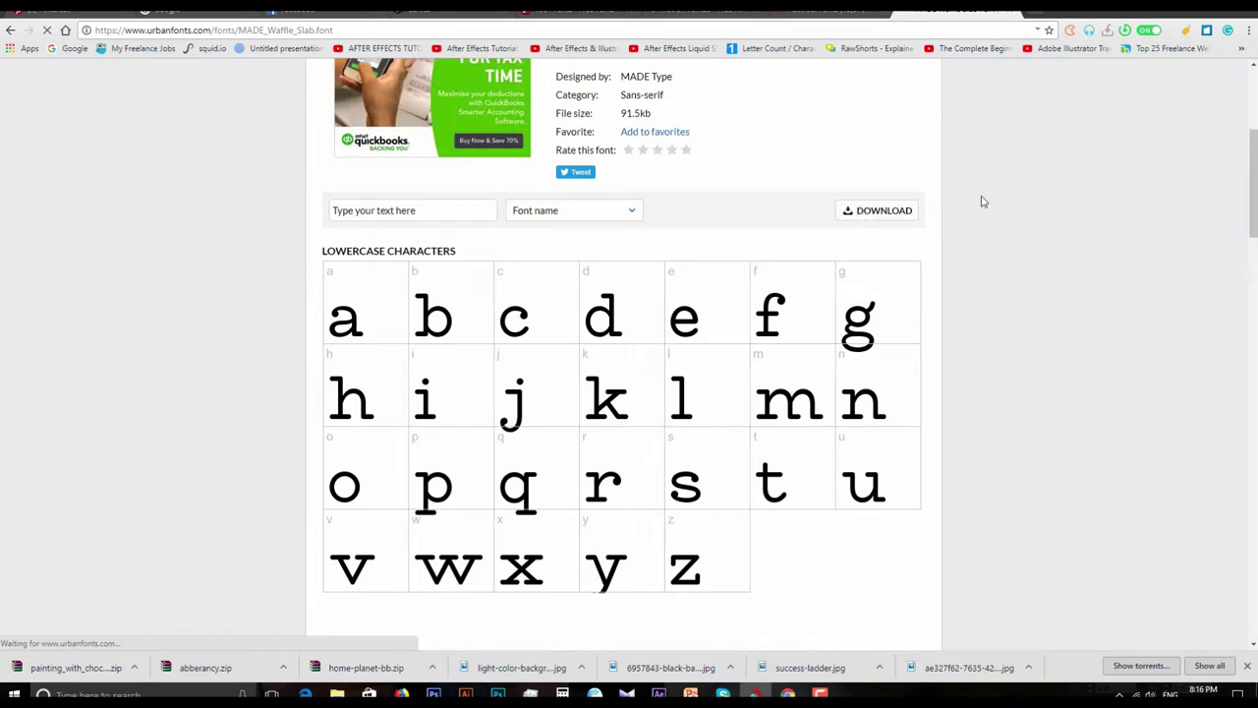
# - Browse the full MADE Waffle Slab glyph grids, then bring up the 1001 Fonts list
pyautogui.scroll(-5, 957, 241)
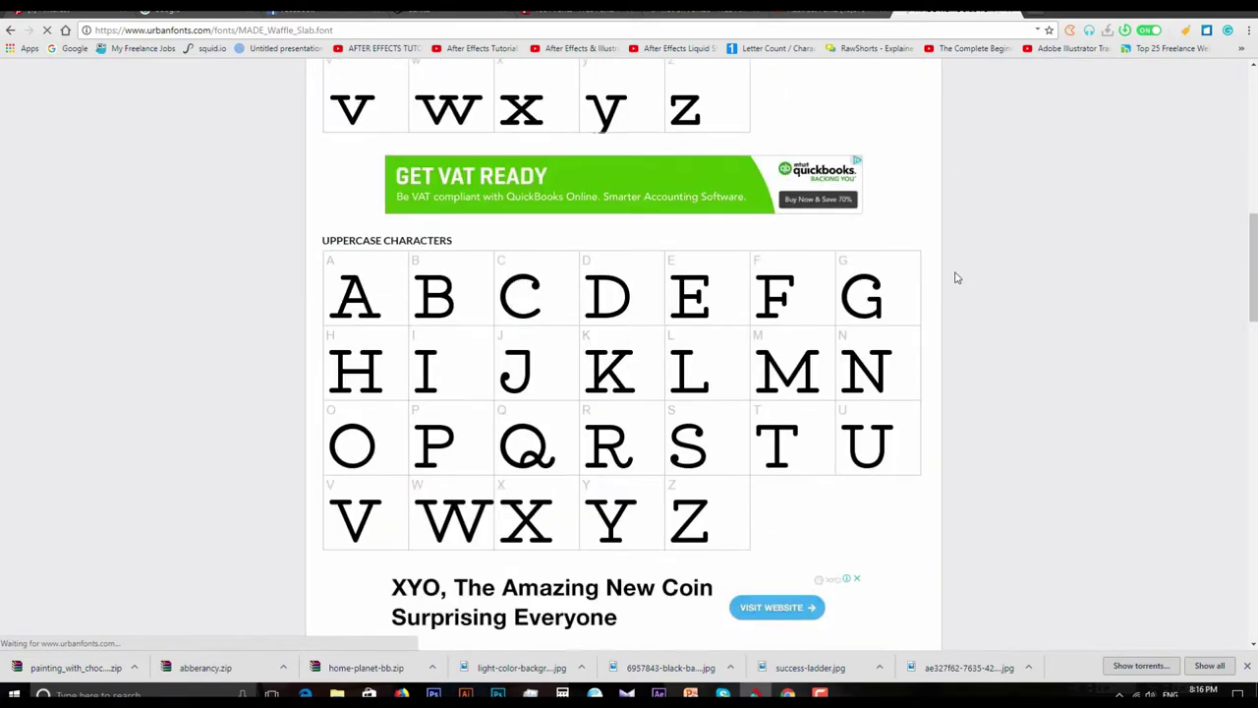
pyautogui.scroll(-3, 956, 275)
pyautogui.scroll(-5, 956, 280)
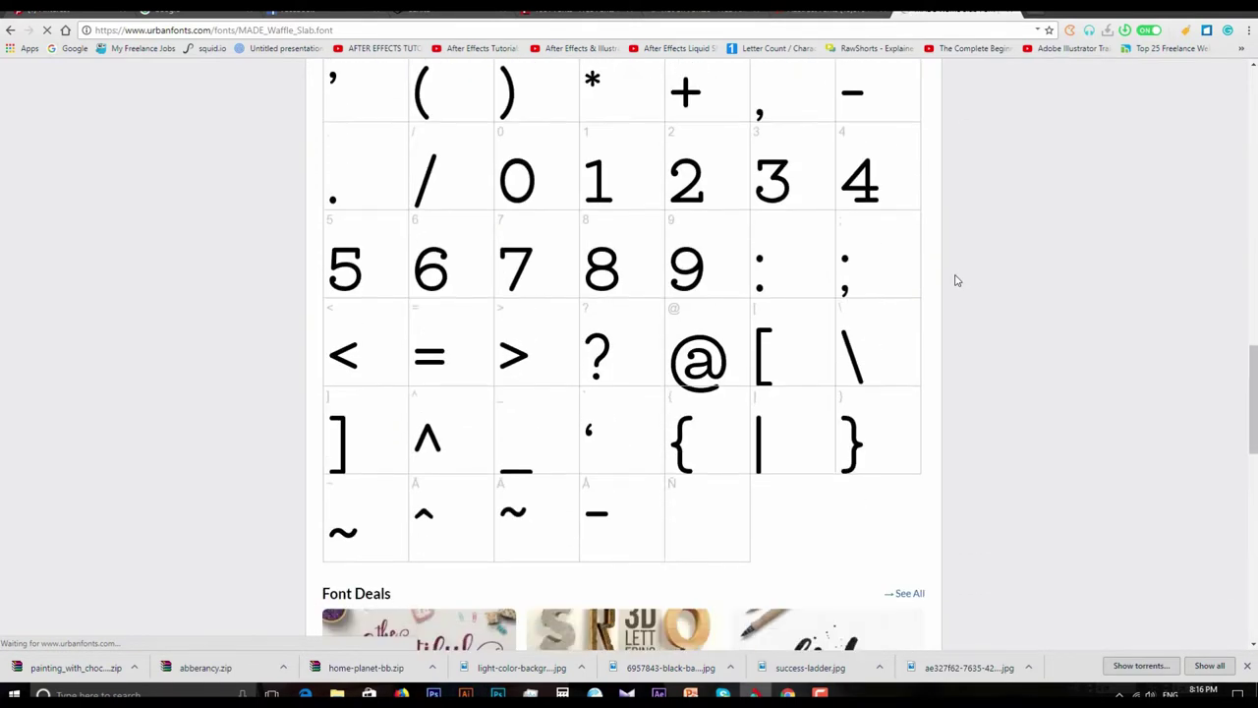
pyautogui.scroll(-3, 955, 280)
pyautogui.scroll(-1, 955, 281)
pyautogui.scroll(-1, 955, 281)
pyautogui.scroll(4, 956, 281)
pyautogui.scroll(4, 954, 281)
pyautogui.scroll(5, 953, 282)
pyautogui.scroll(2, 948, 282)
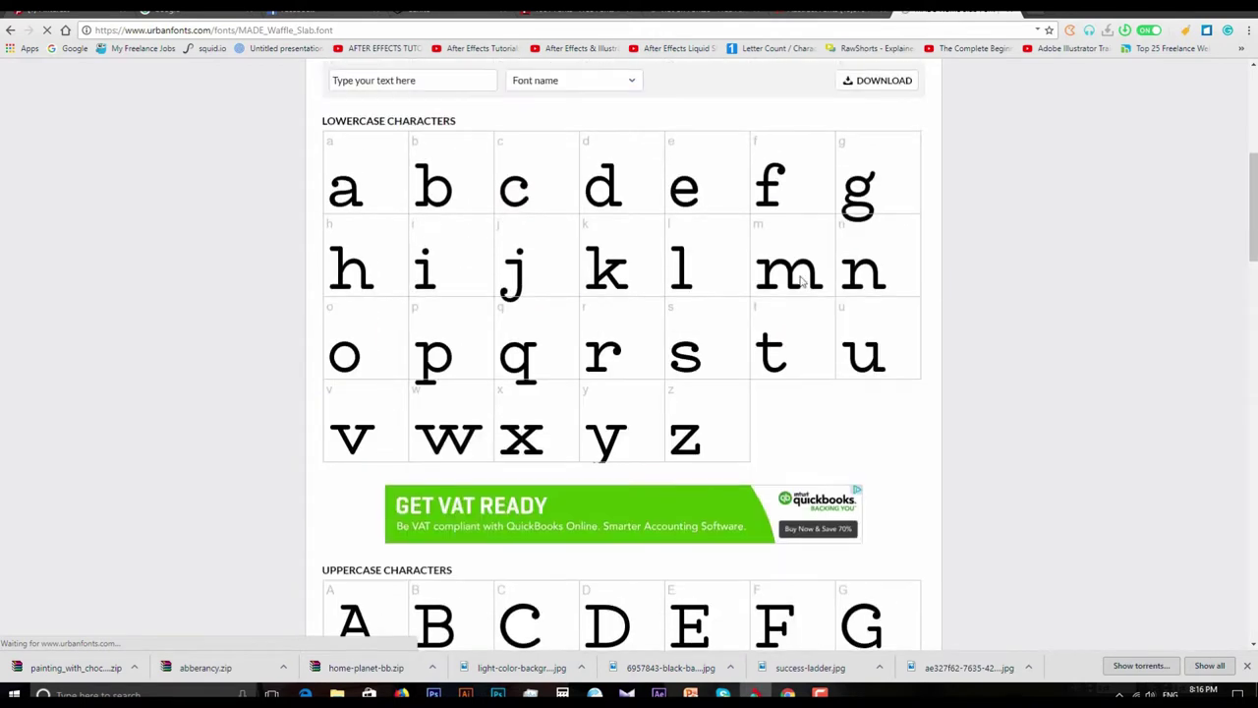
pyautogui.scroll(1, 491, 258)
pyautogui.scroll(-2, 635, 326)
pyautogui.scroll(-4, 407, 468)
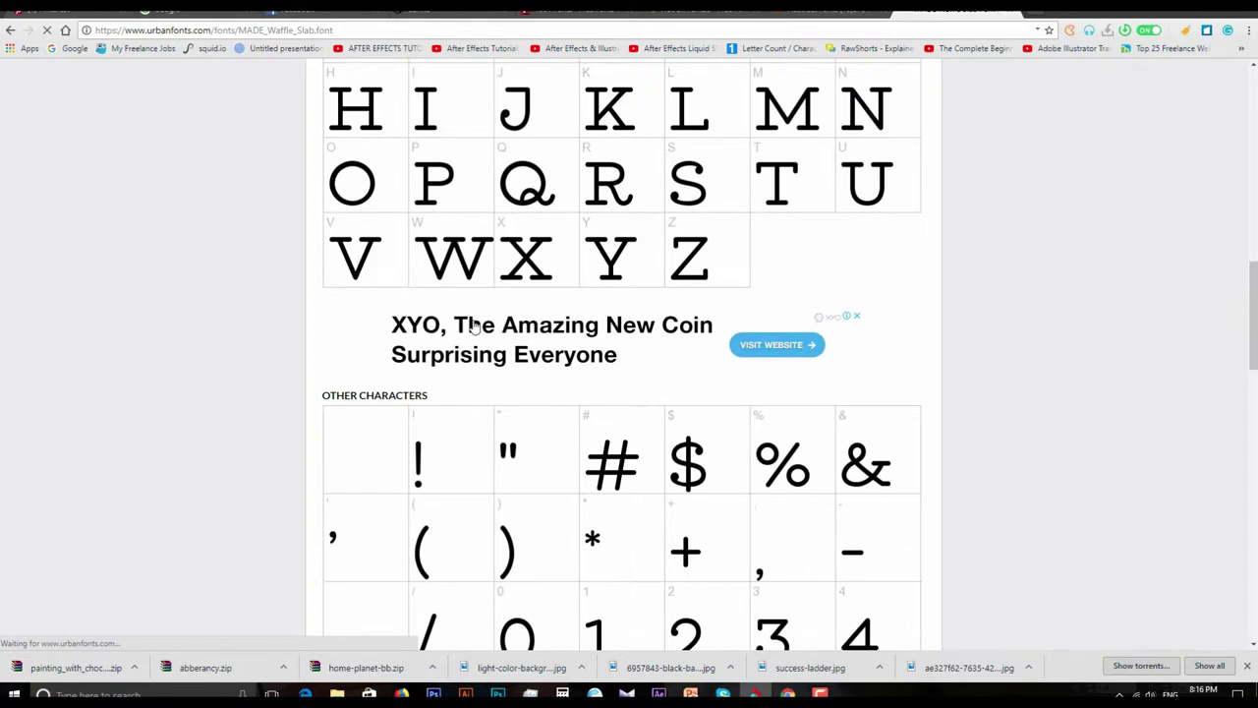
pyautogui.scroll(-3, 589, 197)
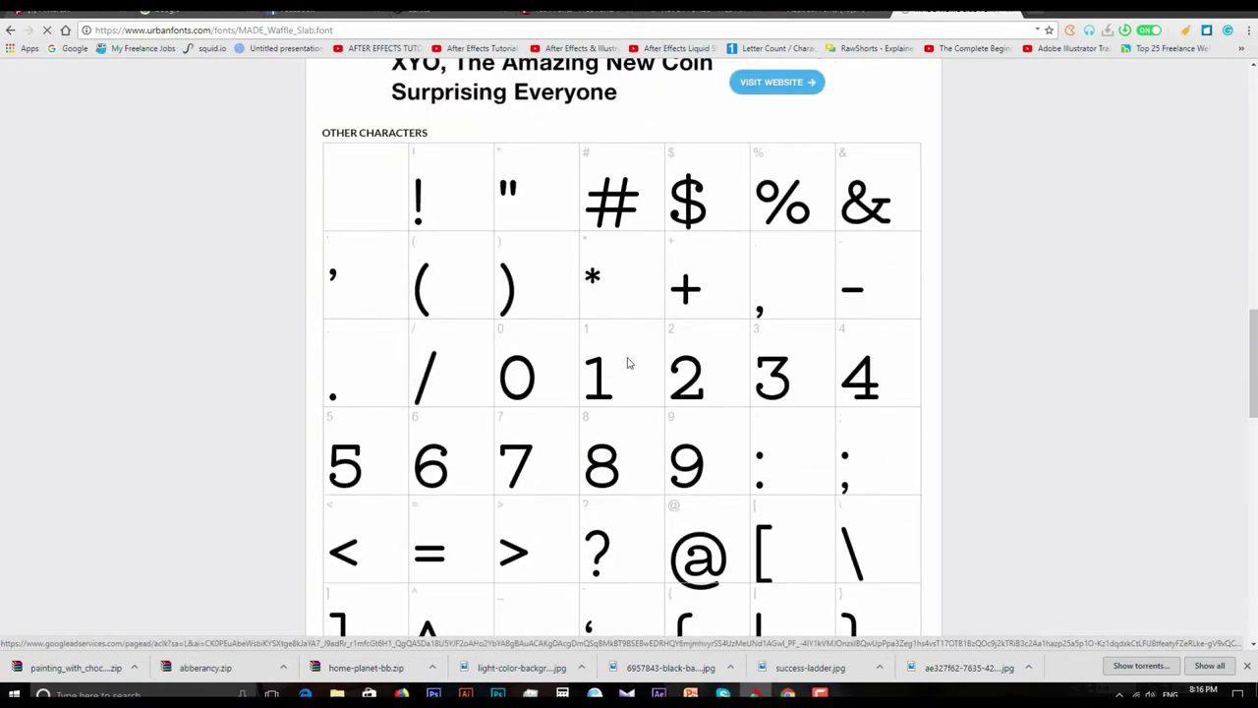
pyautogui.scroll(5, 824, 374)
pyautogui.scroll(3, 839, 360)
pyautogui.scroll(4, 884, 285)
pyautogui.scroll(2, 863, 373)
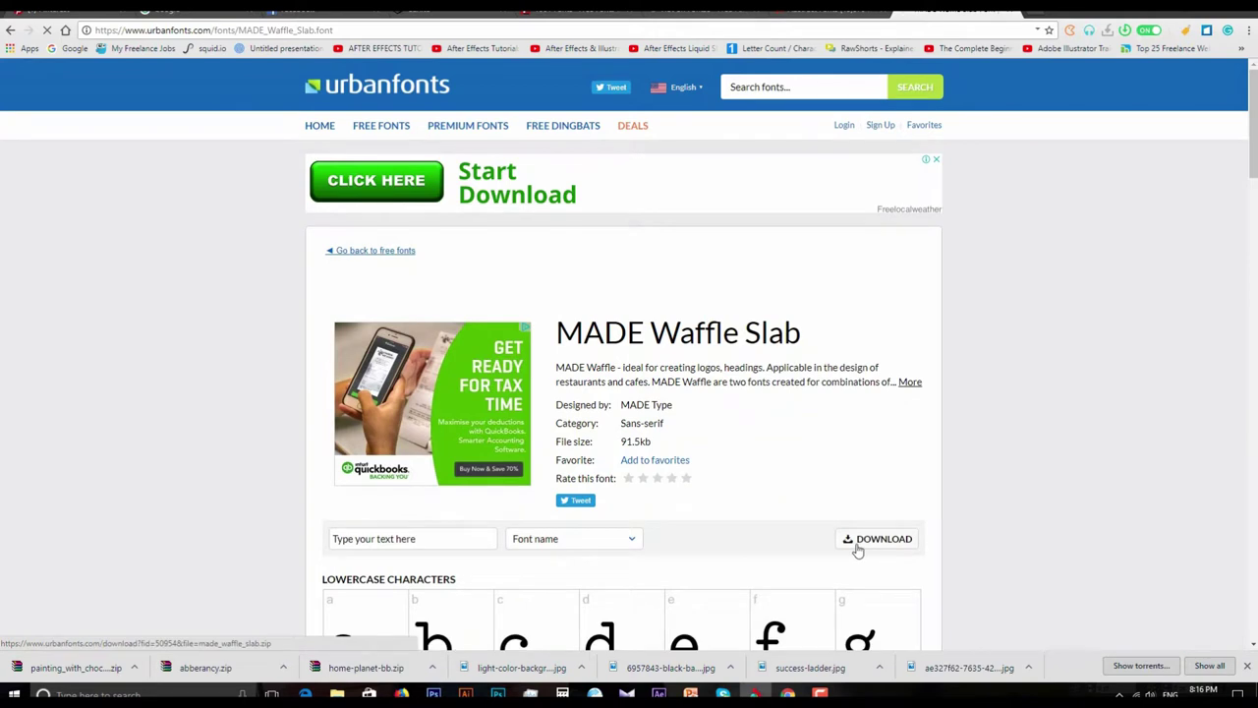
pyautogui.scroll(-3, 961, 348)
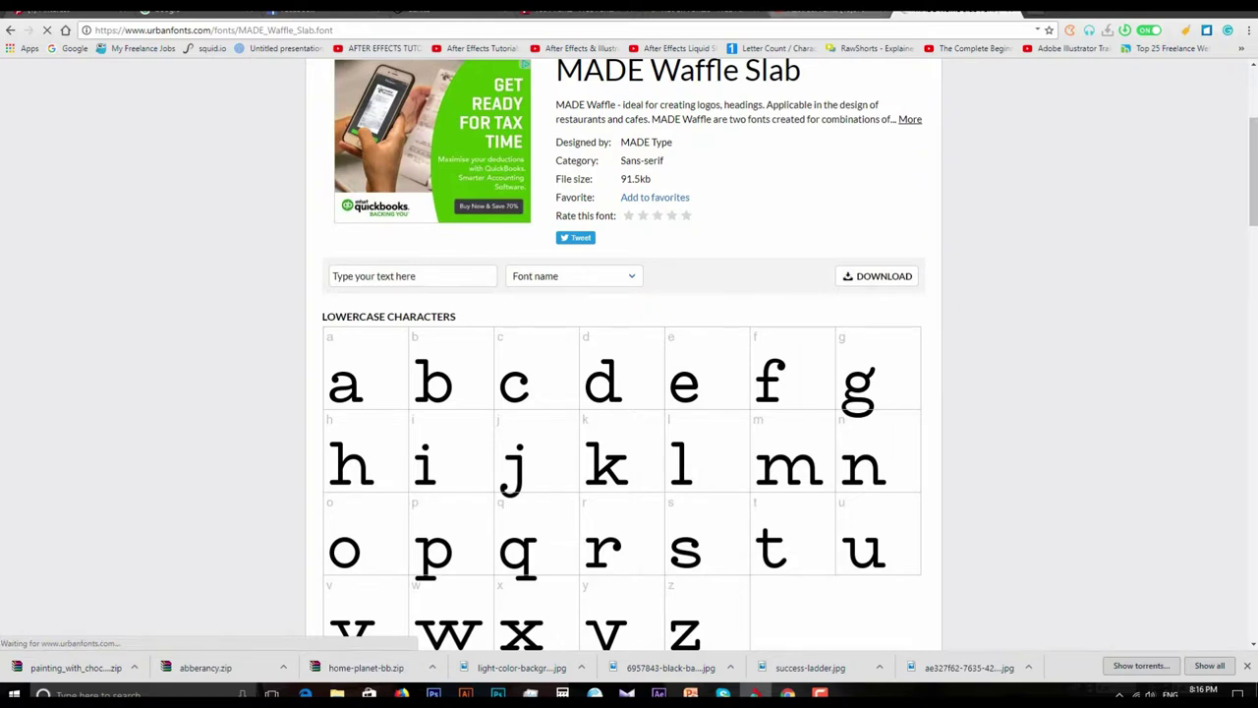
pyautogui.click(579, 10)
pyautogui.scroll(4, 647, 203)
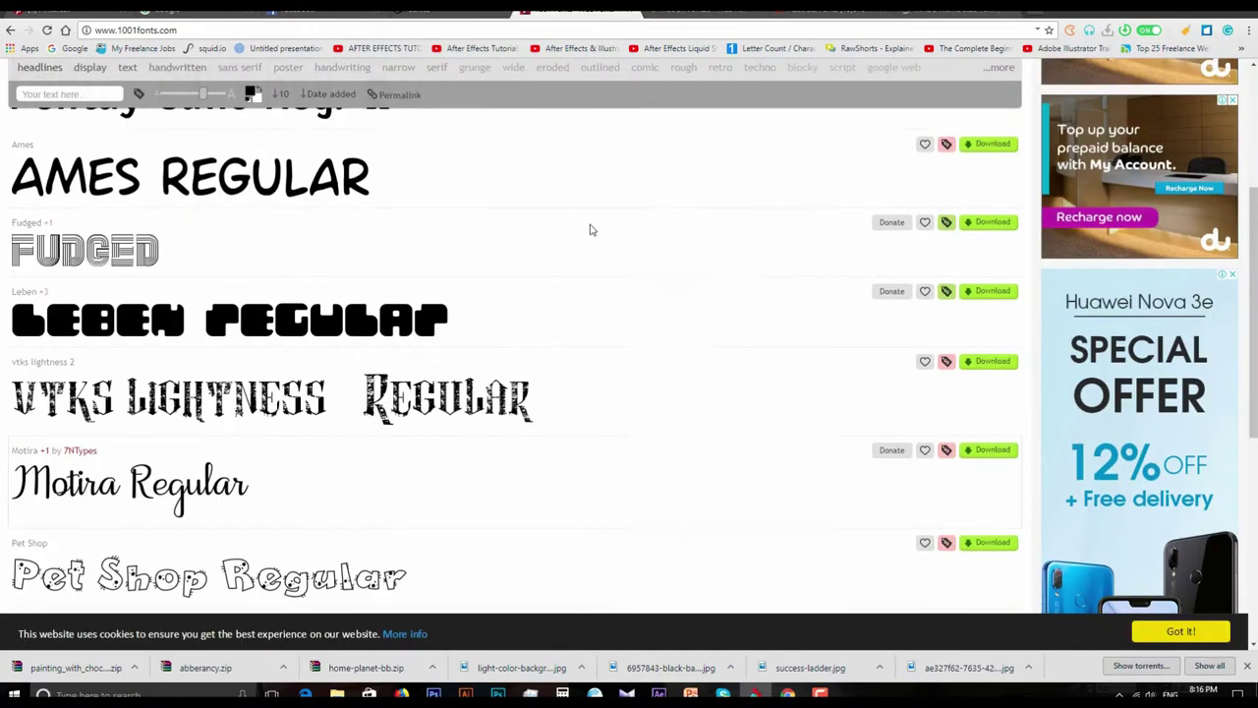
# - Scroll through the 1001 Fonts New & Fresh Fonts list
pyautogui.scroll(2, 547, 281)
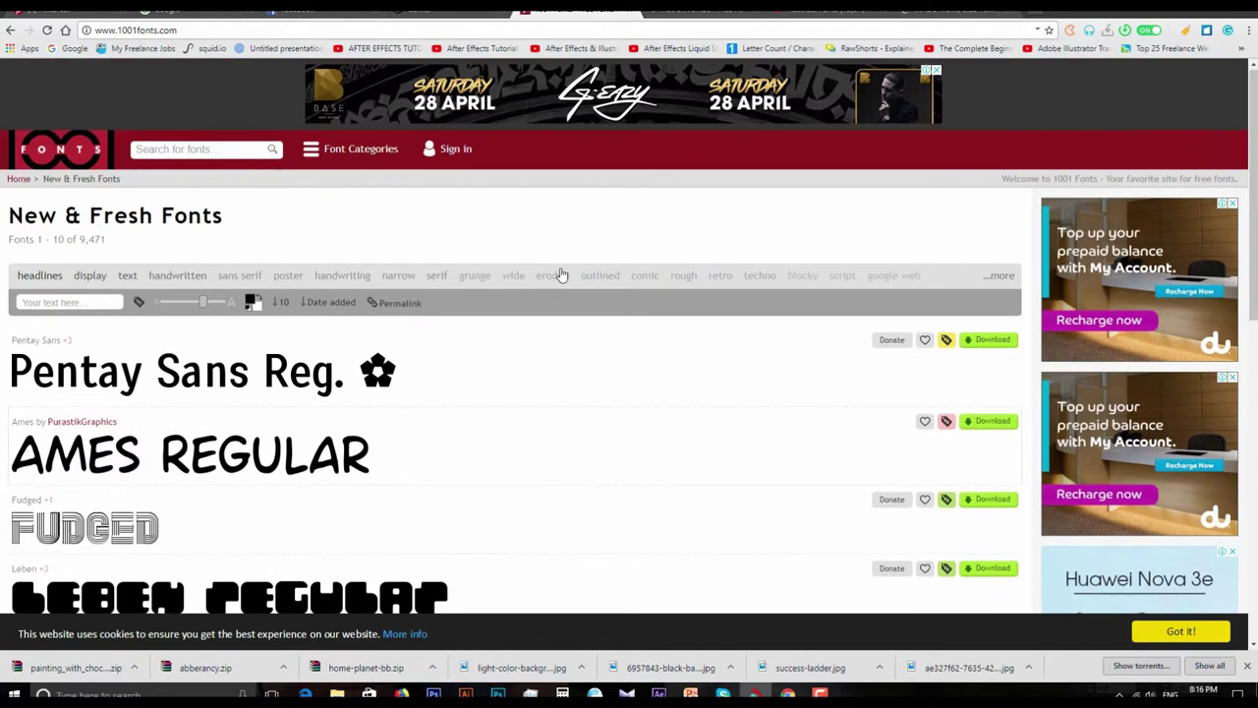
pyautogui.scroll(-1, 574, 267)
pyautogui.scroll(-2, 657, 309)
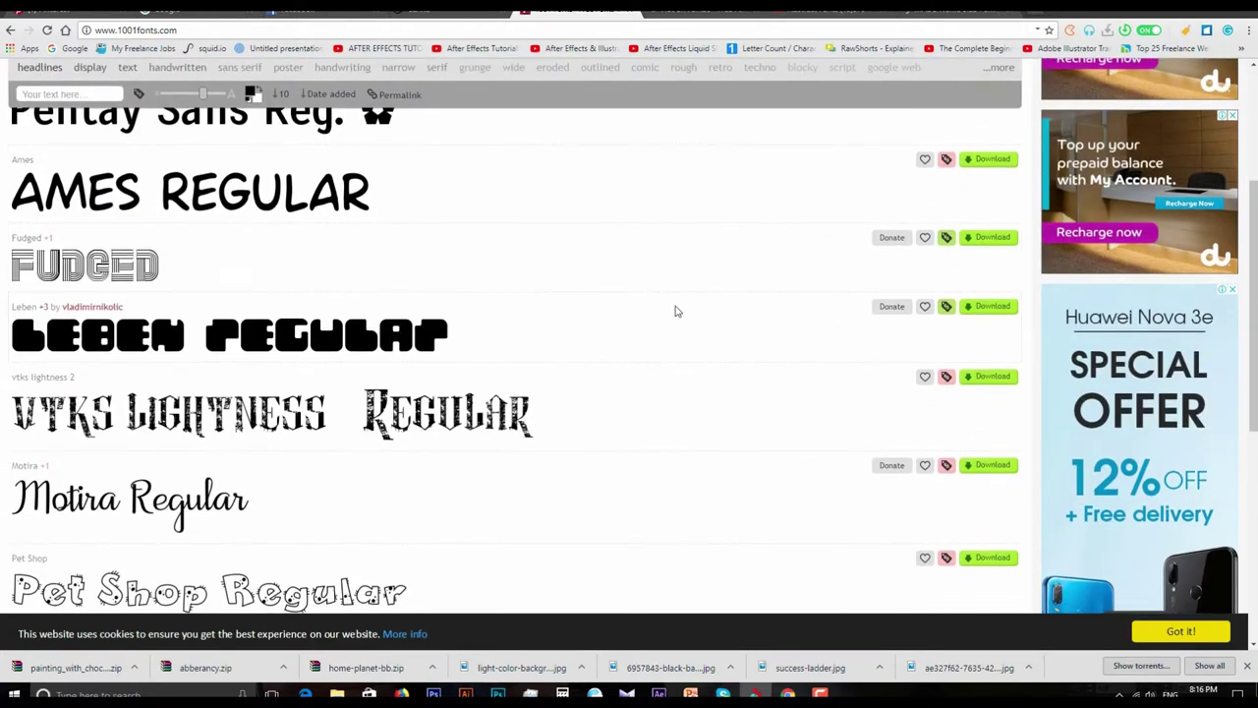
pyautogui.scroll(-1, 687, 314)
pyautogui.scroll(-3, 687, 314)
pyautogui.scroll(2, 687, 314)
pyautogui.scroll(3, 685, 312)
pyautogui.scroll(2, 683, 310)
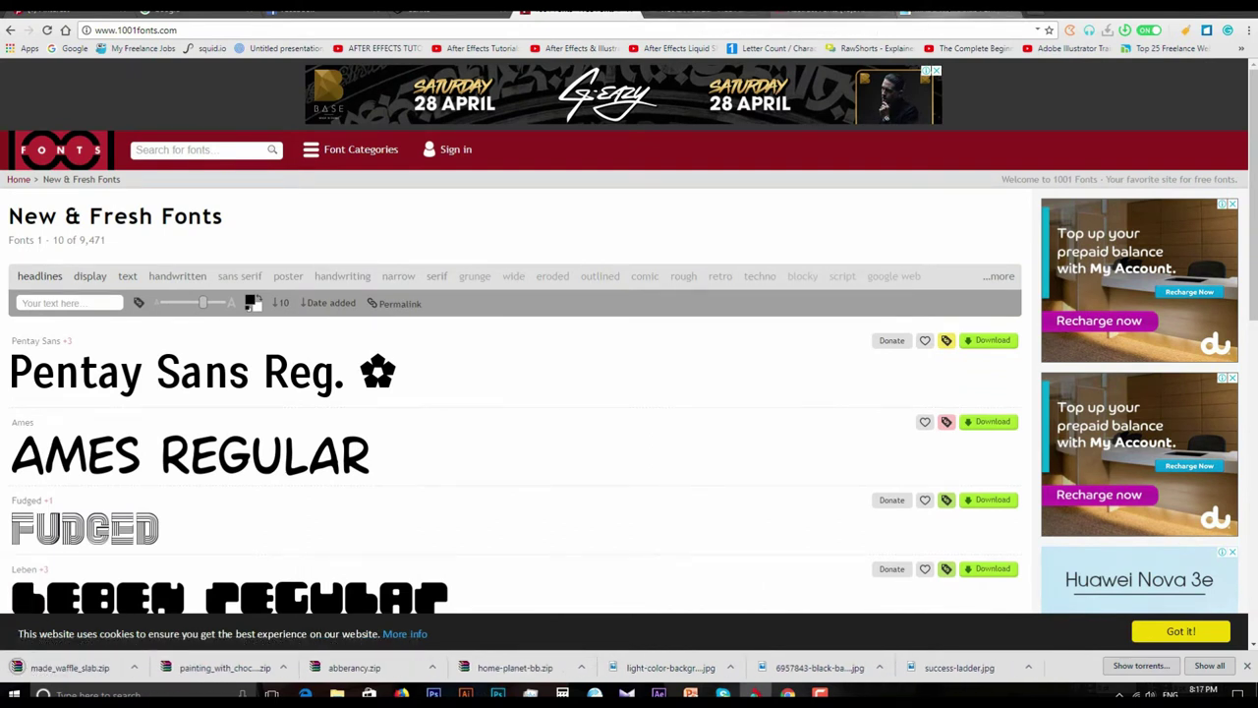
# - Check the MADE Waffle Slab, fontsc and Abstract Fonts tabs, ending on Font Library's Carlito page
pyautogui.click(968, 12)
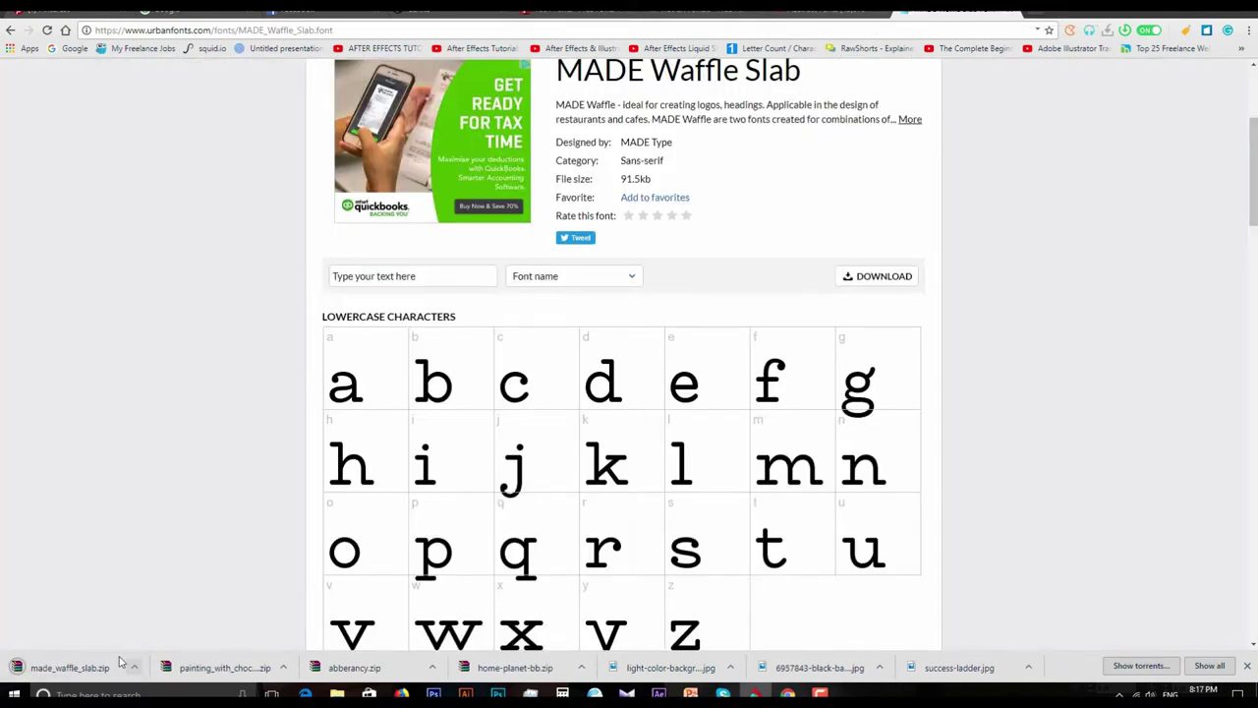
pyautogui.click(744, 19)
pyautogui.click(847, 18)
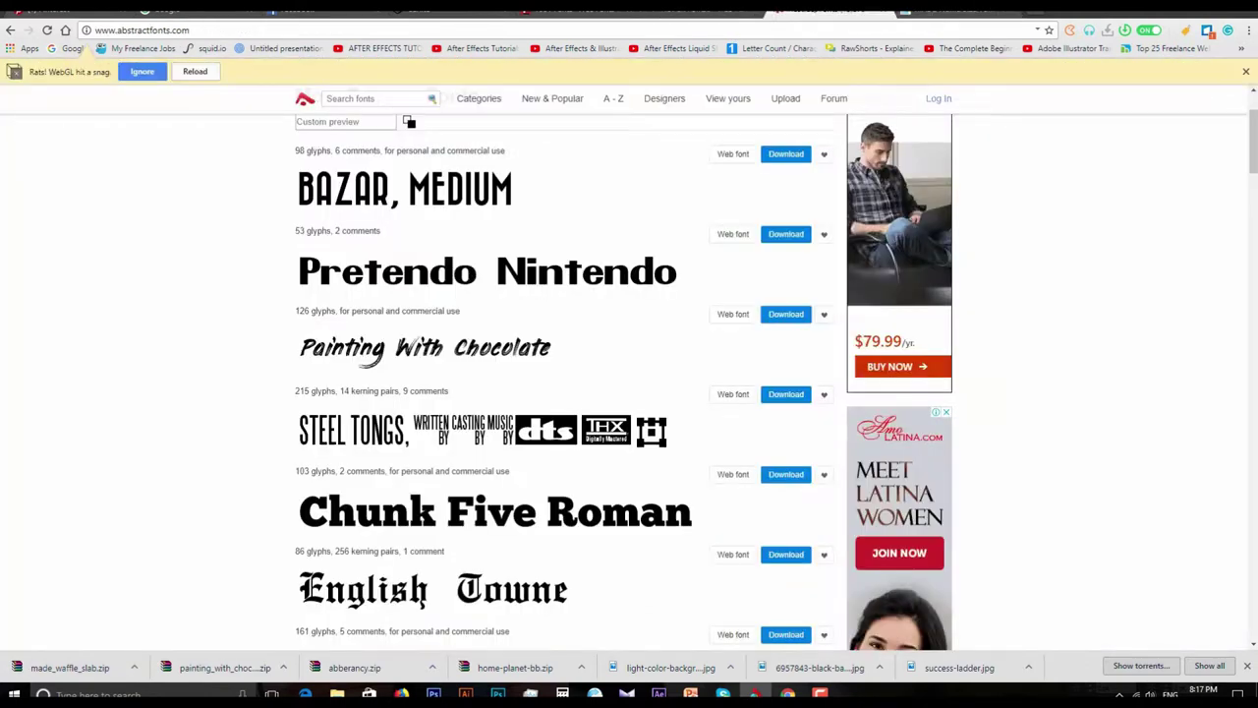
pyautogui.scroll(-1, 152, 410)
pyautogui.scroll(-3, 252, 336)
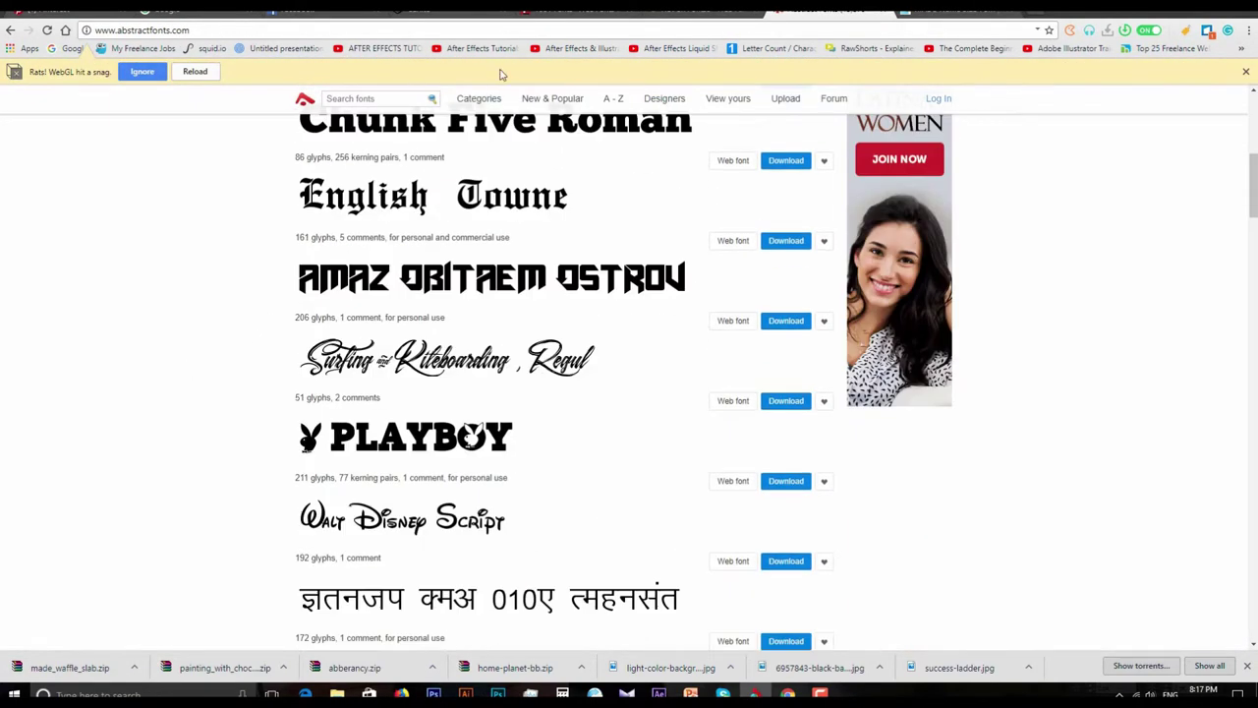
pyautogui.click(458, 19)
# - View the Carlito Bold Italic samples on Font Library and scroll back up
pyautogui.scroll(2, 862, 460)
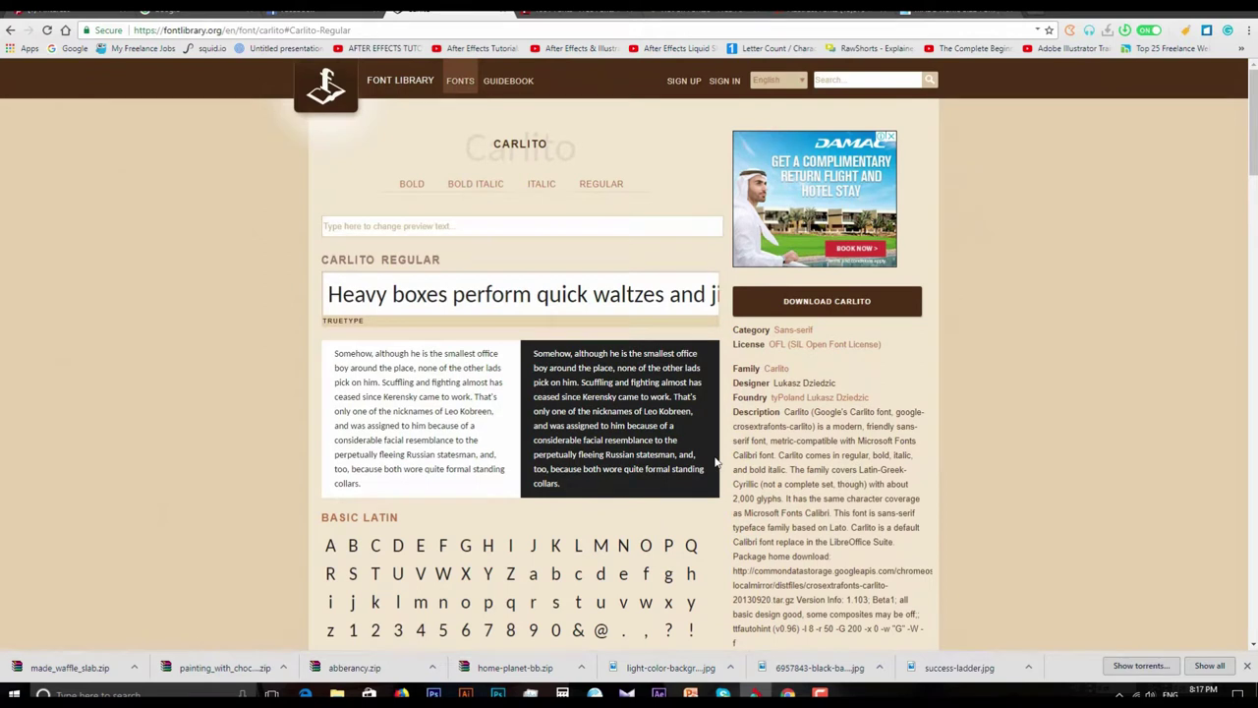
pyautogui.click(482, 184)
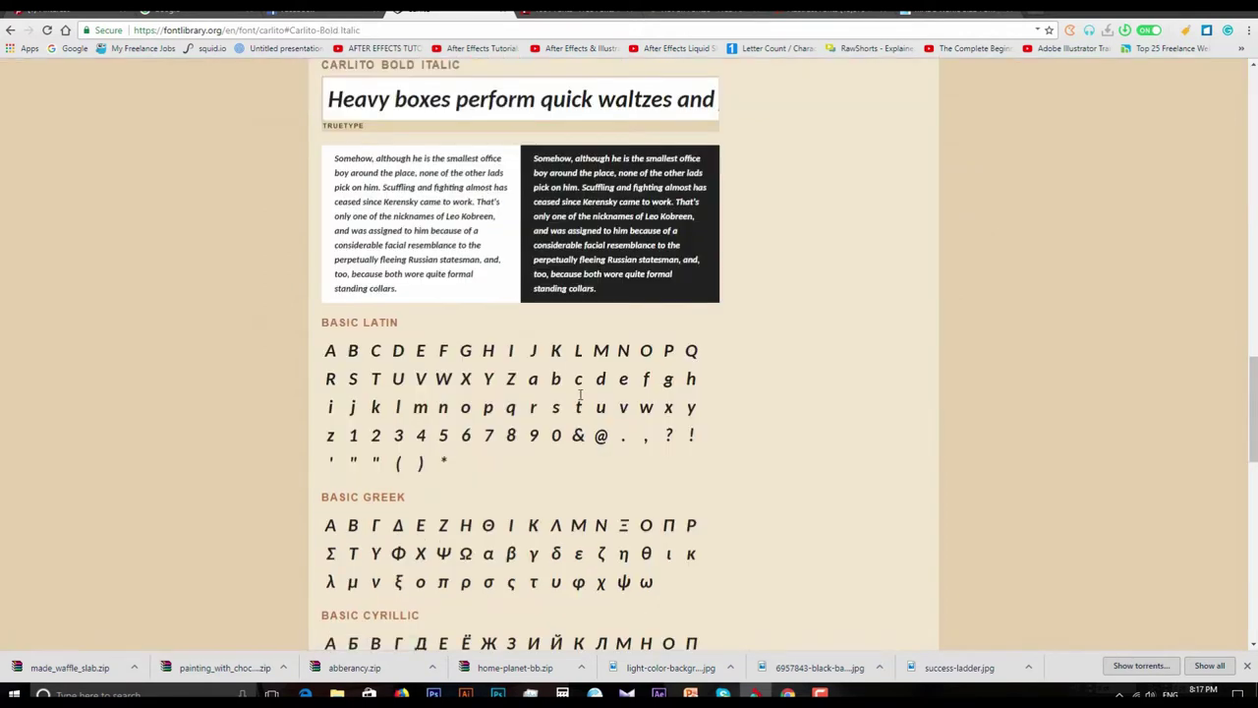
pyautogui.scroll(15, 617, 436)
pyautogui.scroll(-1, 617, 436)
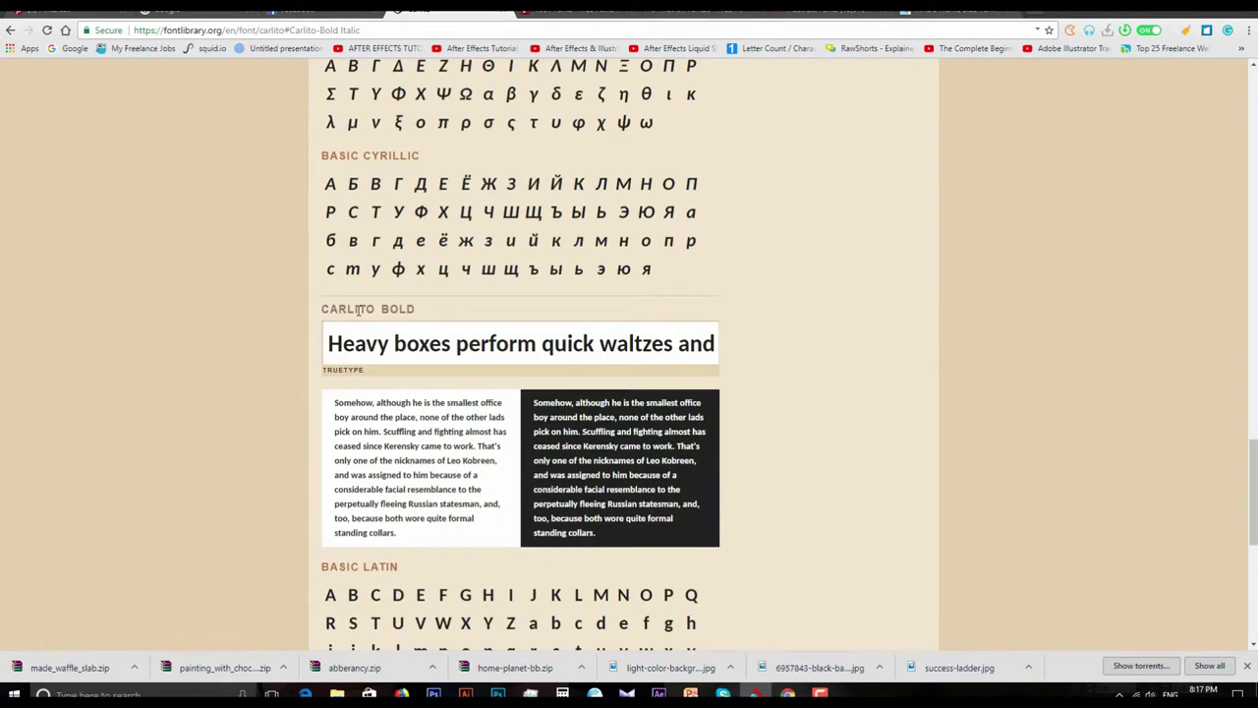
pyautogui.scroll(-2, 511, 434)
pyautogui.scroll(-2, 526, 452)
pyautogui.scroll(-3, 627, 460)
pyautogui.scroll(-1, 703, 456)
pyautogui.scroll(7, 703, 458)
pyautogui.scroll(1, 709, 455)
pyautogui.scroll(10, 757, 418)
# - Download the Carlito font as a zip and return to 1001 Fonts' New & Fresh list
pyautogui.click(788, 220)
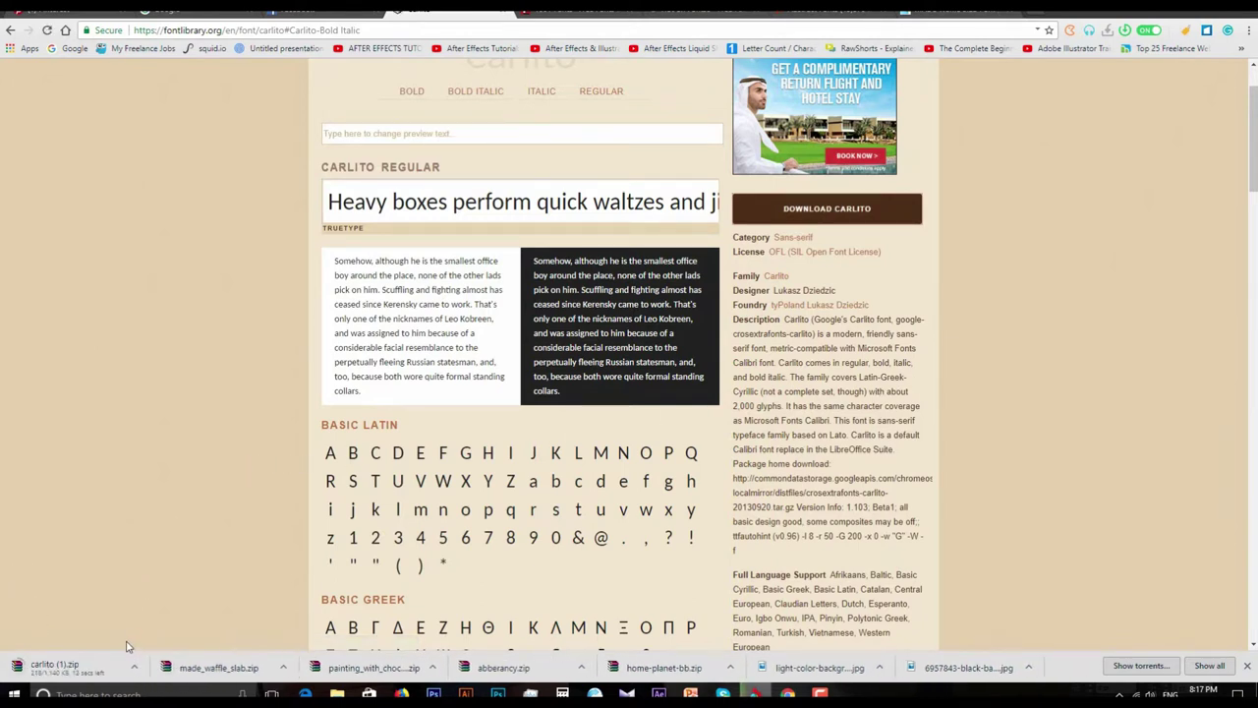
pyautogui.scroll(1, 191, 496)
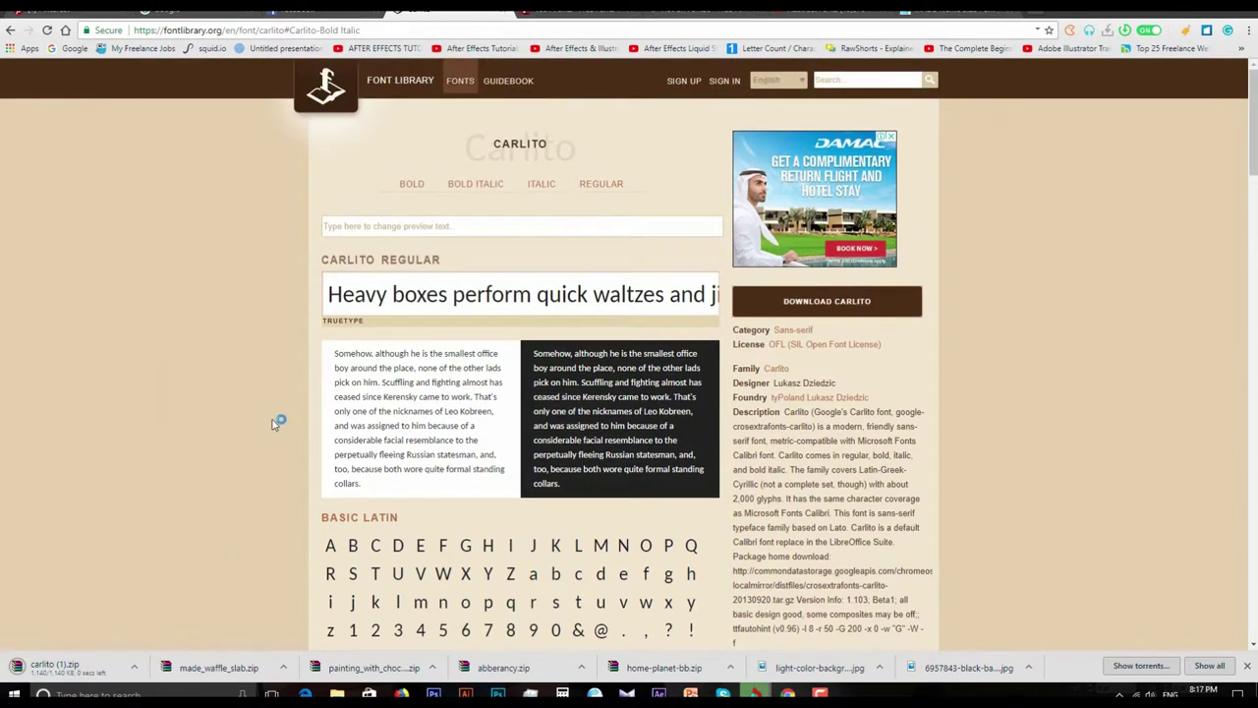
pyautogui.scroll(-2, 211, 436)
pyautogui.scroll(-2, 206, 493)
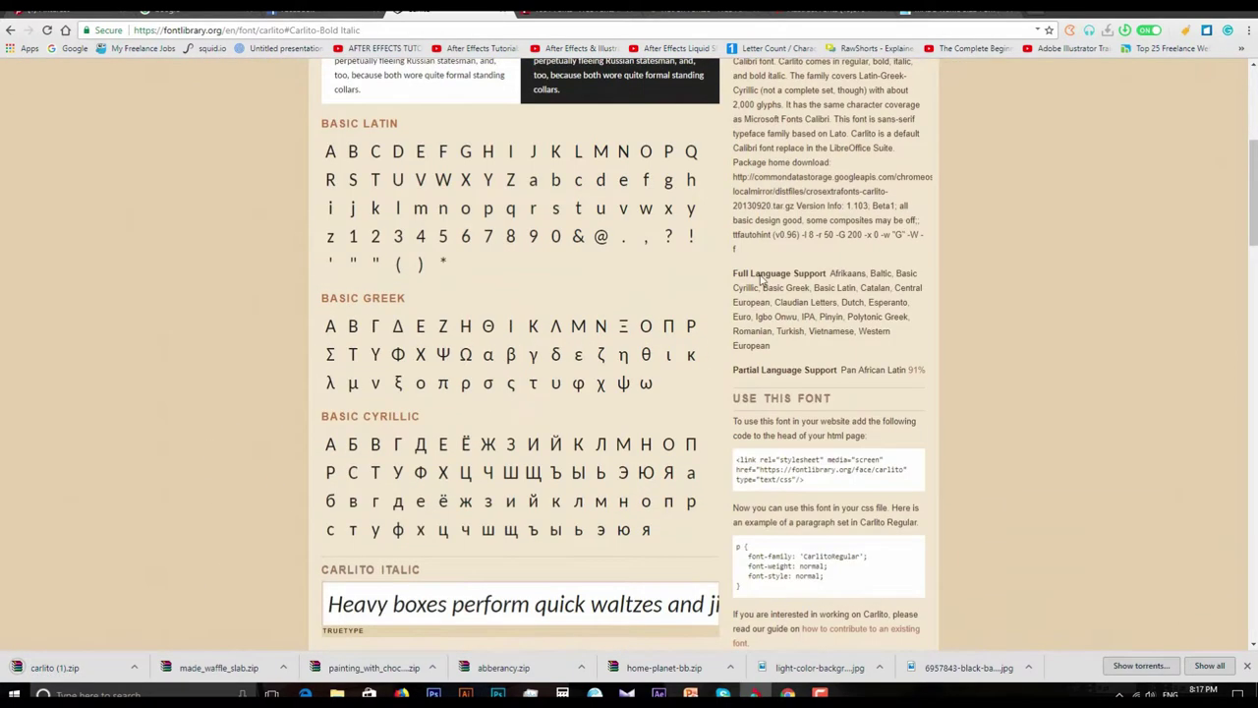
pyautogui.click(580, 12)
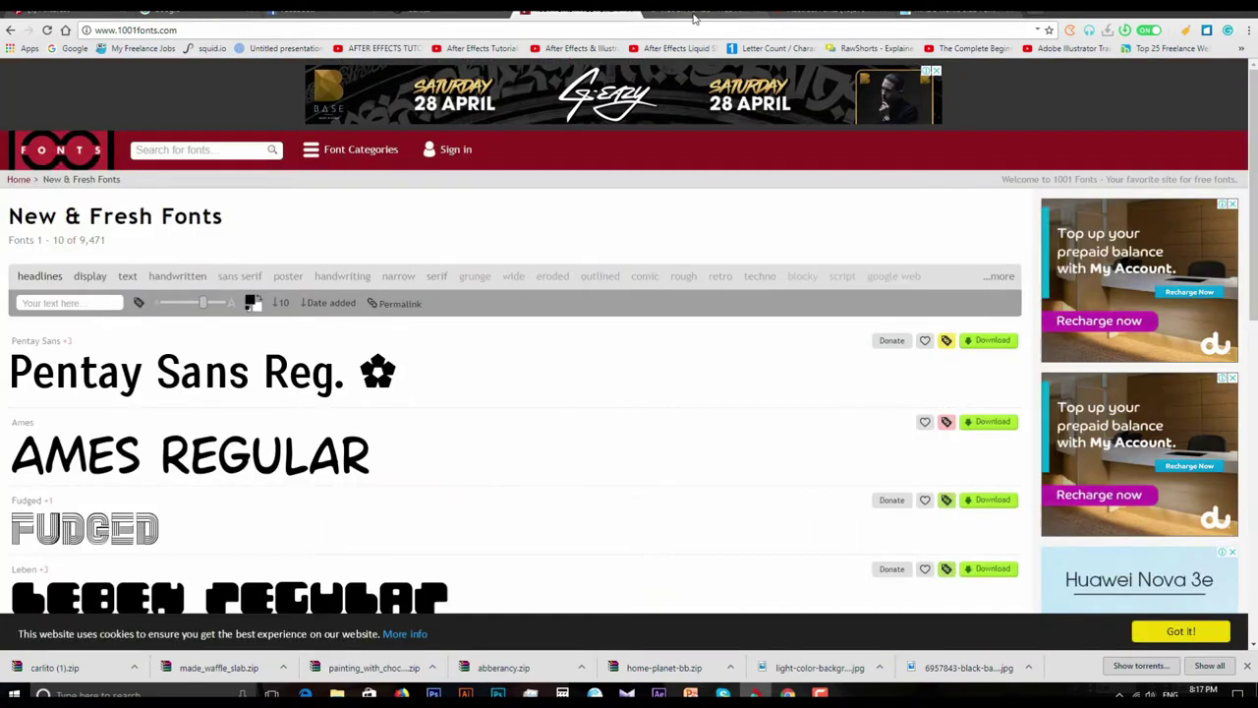
# - Cycle through the open font-site tabs, ending on fontsc's Most Popular Fonts list
pyautogui.click(699, 11)
pyautogui.click(826, 12)
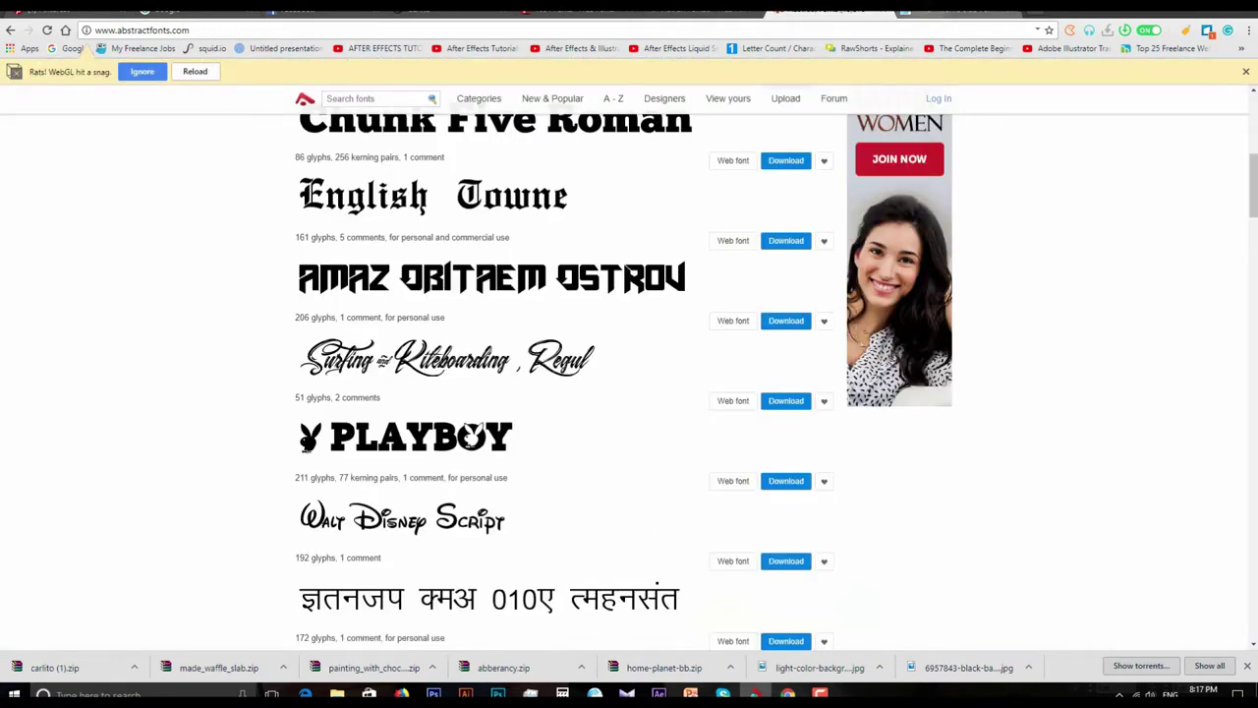
pyautogui.click(952, 12)
pyautogui.click(699, 12)
pyautogui.scroll(4, 580, 322)
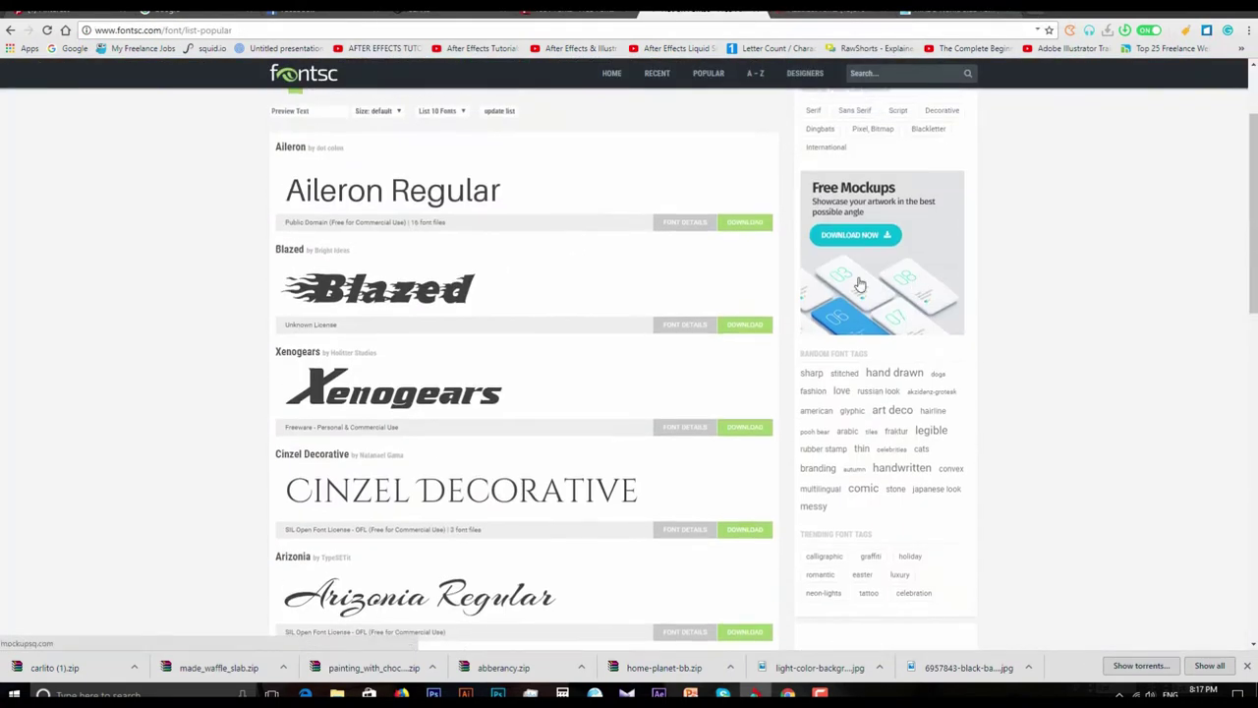
pyautogui.scroll(2, 580, 322)
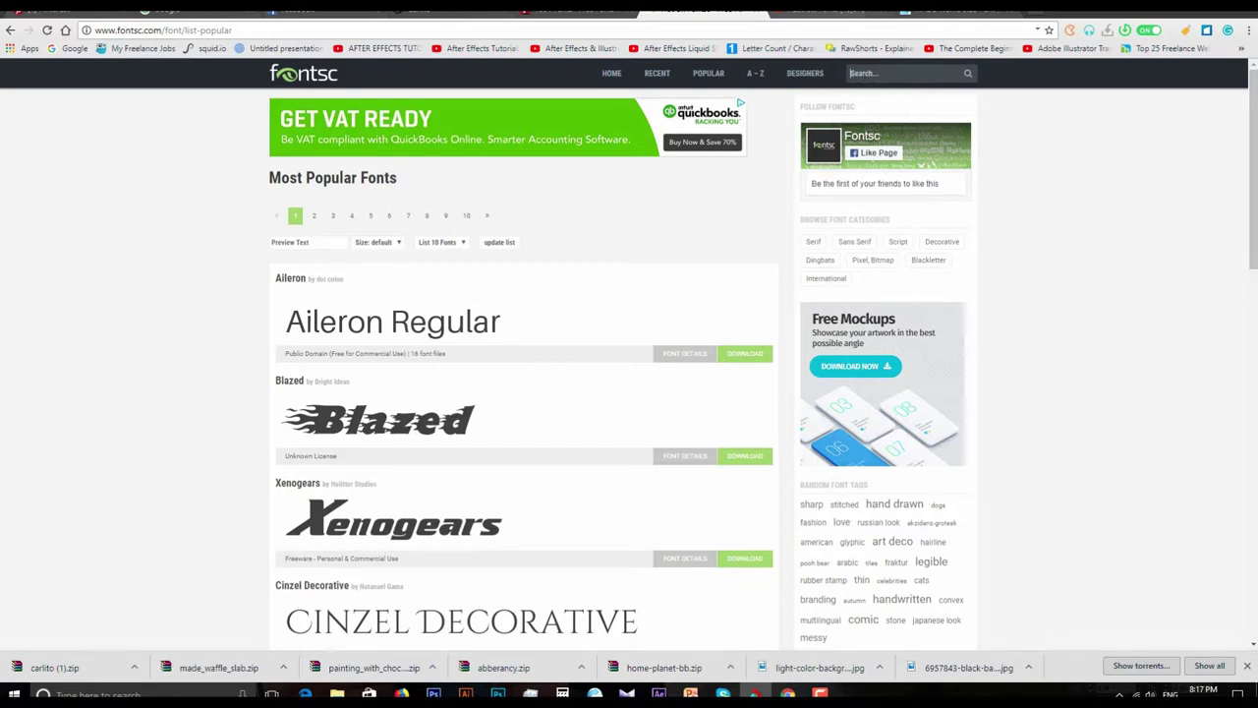
# - Revisit the Abstract Fonts list, the MADE Waffle Slab page and the 1001 Fonts list
pyautogui.click(830, 12)
pyautogui.scroll(2, 1115, 238)
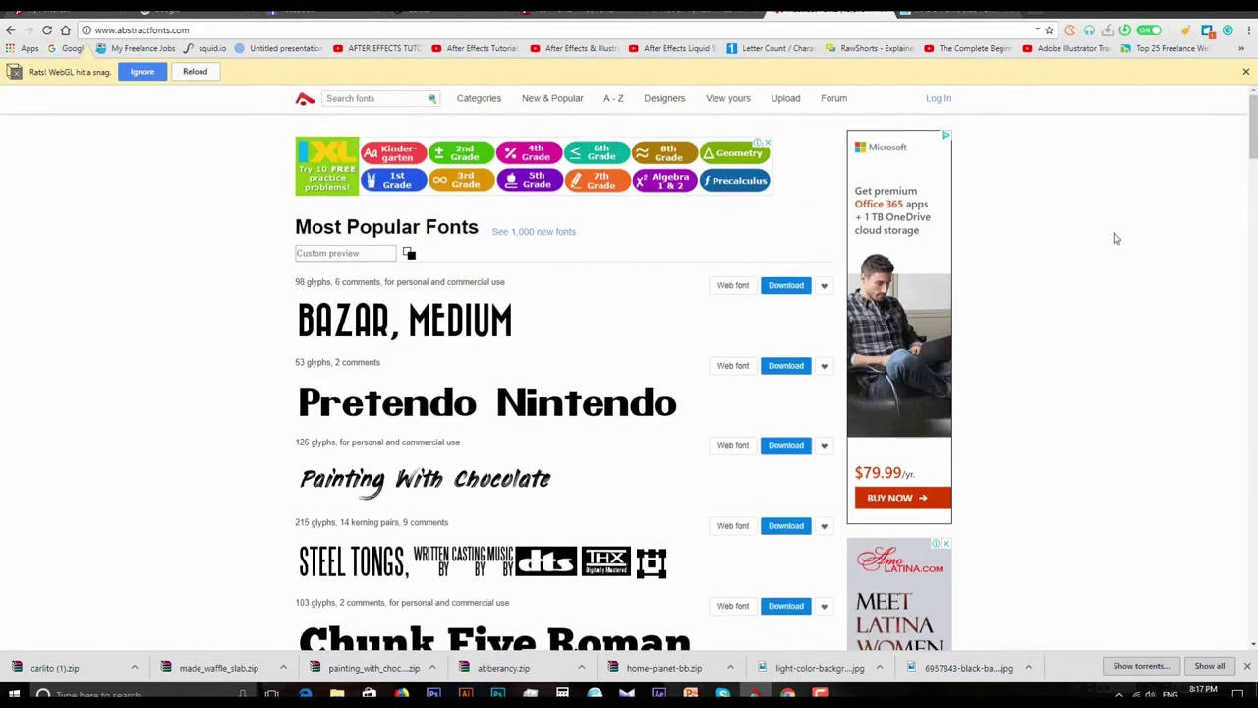
pyautogui.click(363, 255)
pyautogui.click(362, 97)
pyautogui.click(928, 12)
pyautogui.scroll(3, 418, 211)
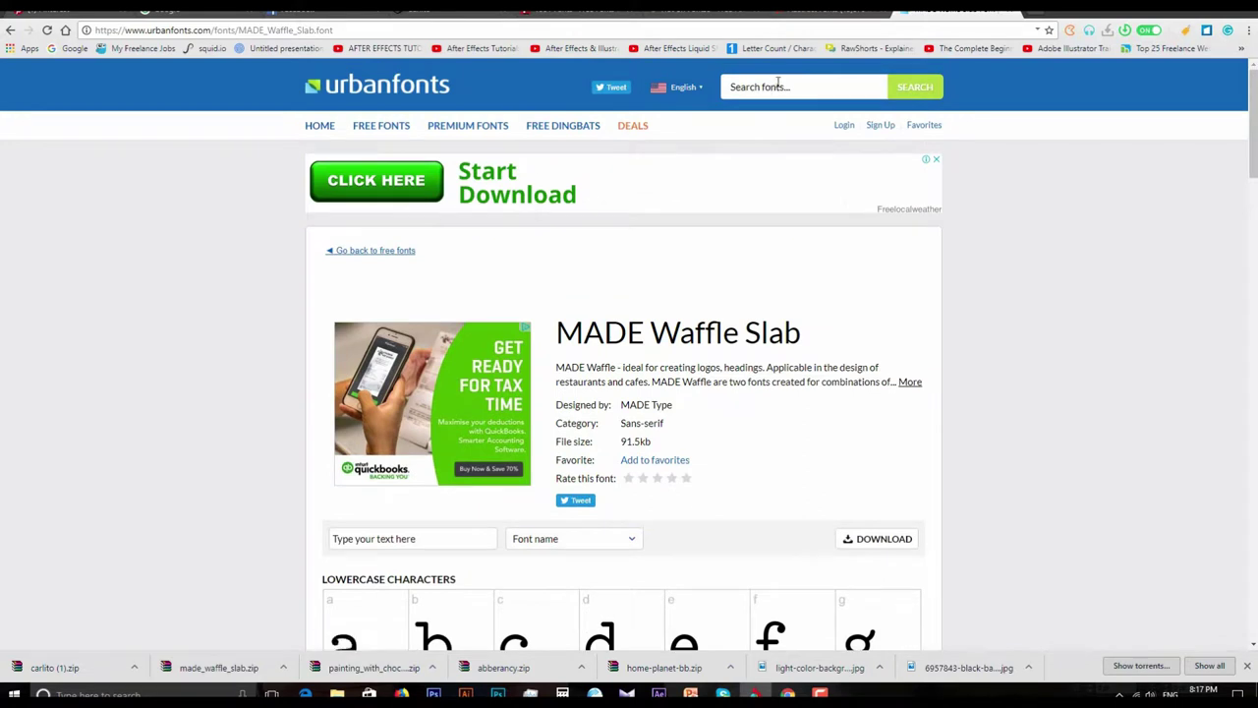
pyautogui.click(585, 11)
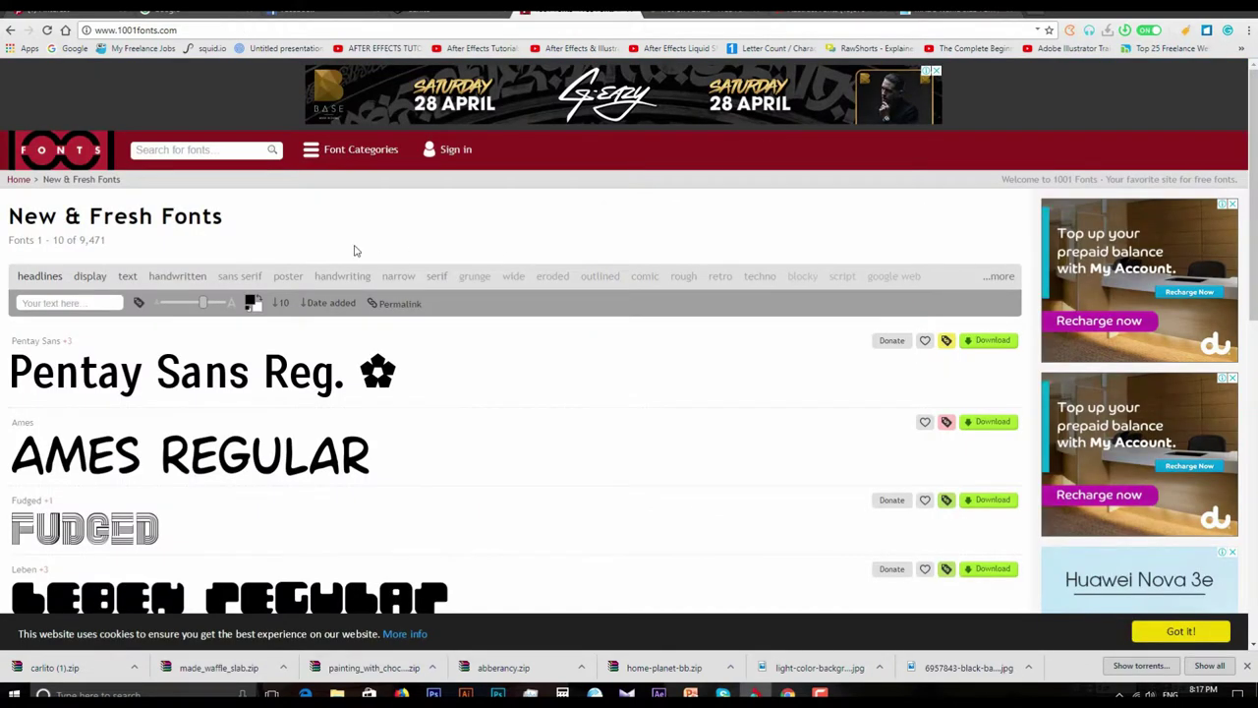
# - On the Carlito page, show the downloaded home-planet-bb.zip in its Downloads folder
pyautogui.click(403, 11)
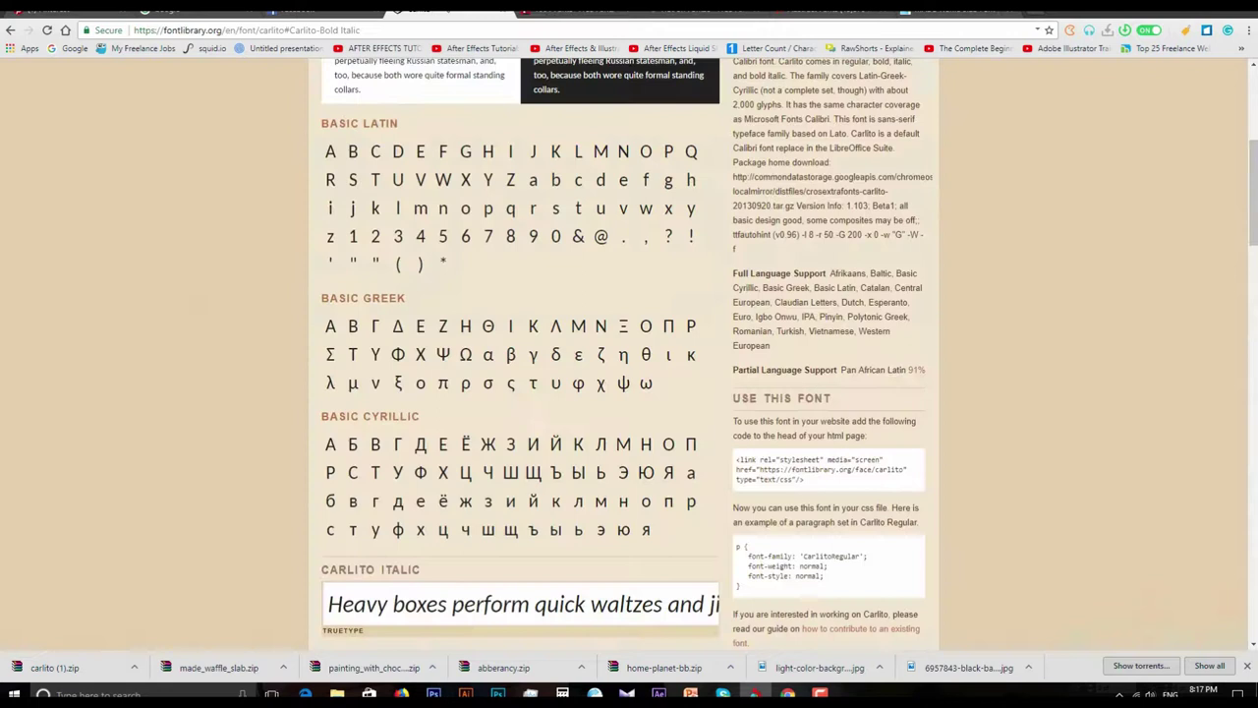
pyautogui.scroll(5, 297, 213)
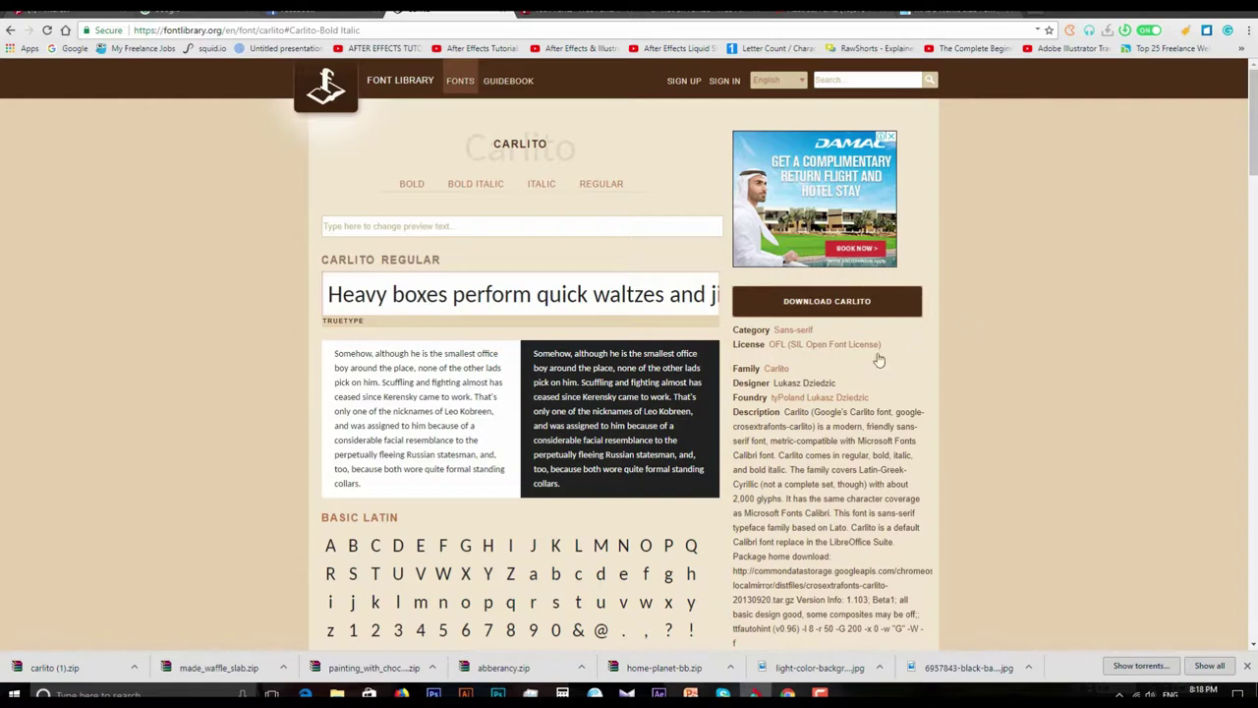
pyautogui.click(735, 669)
pyautogui.click(758, 627)
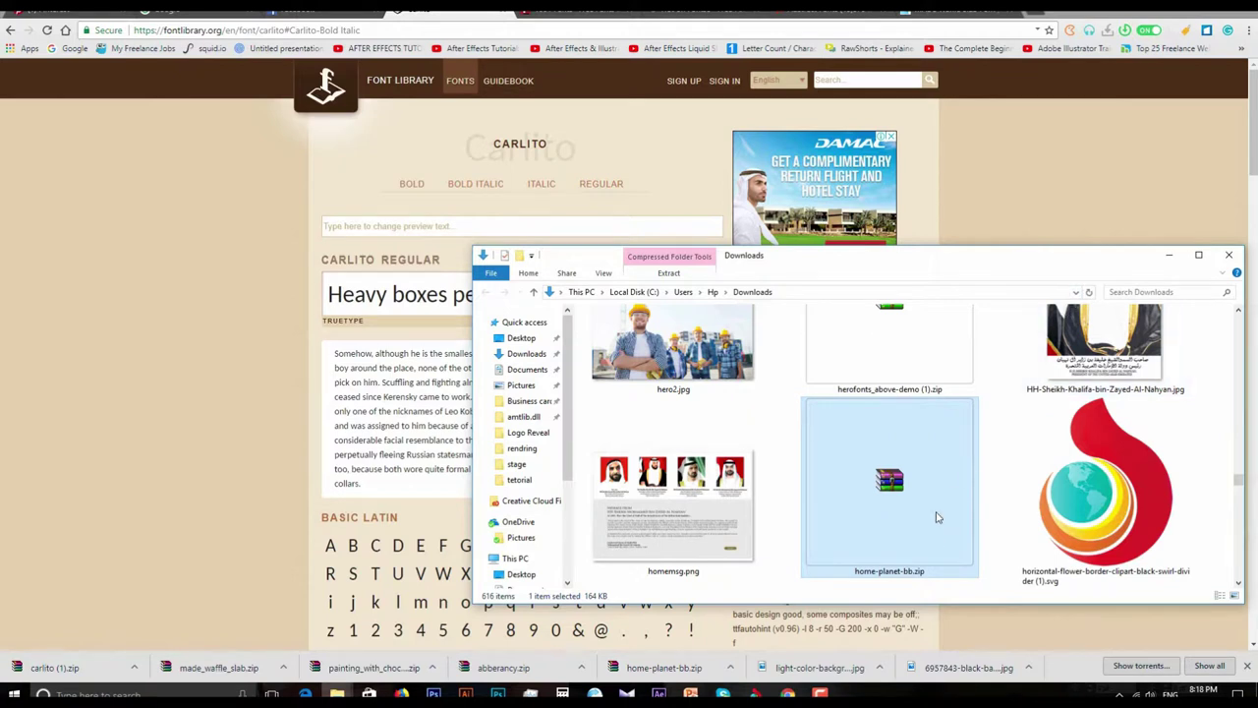
pyautogui.moveTo(889, 486)
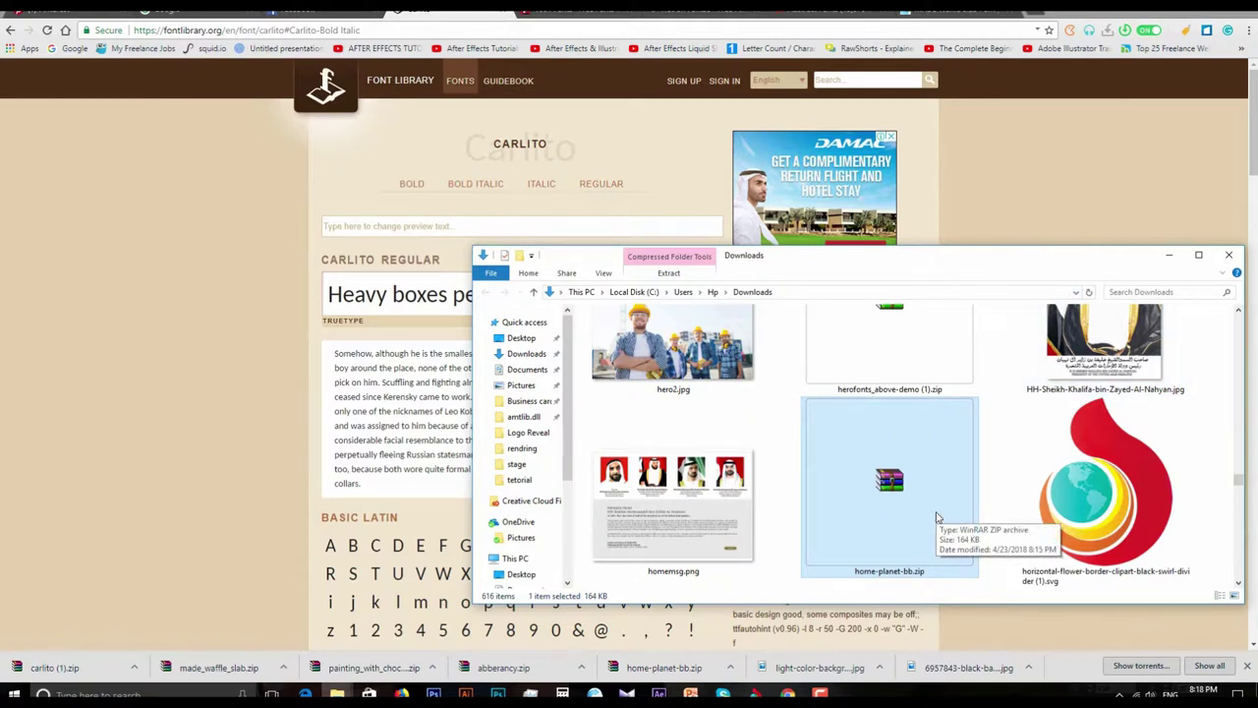
# - Scroll down the Downloads folder and deselect the current files
pyautogui.scroll(-5, 973, 452)
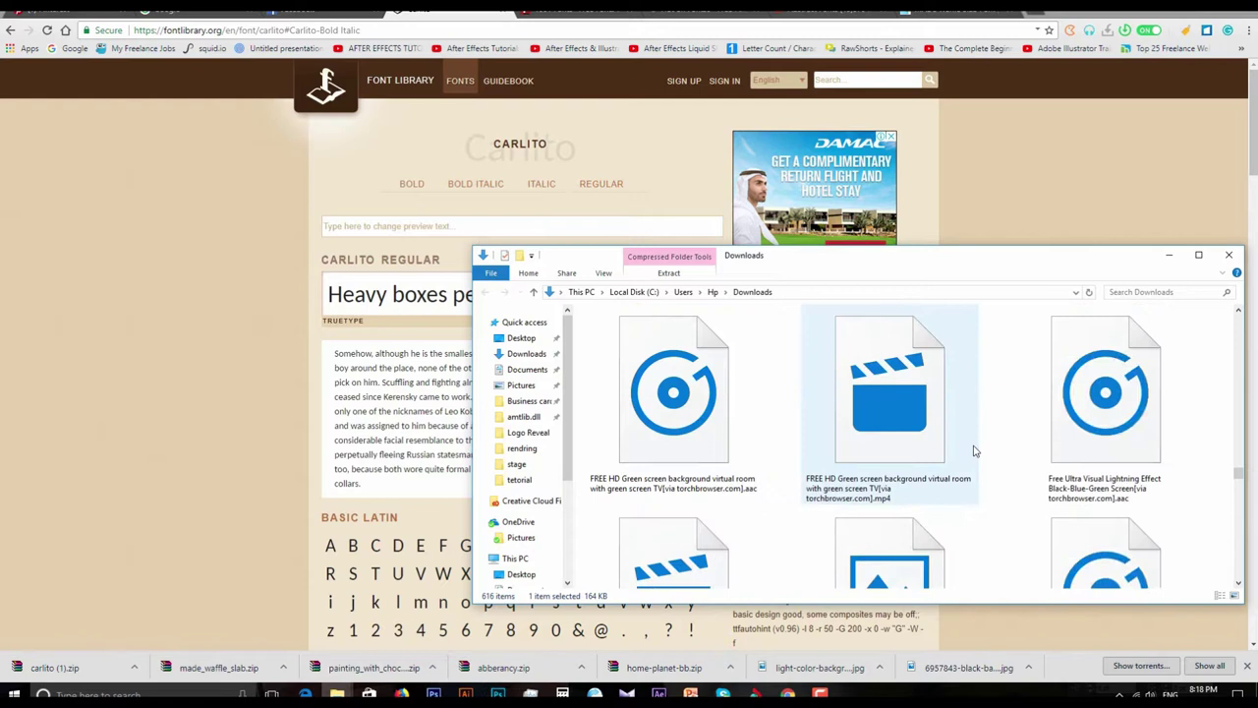
pyautogui.scroll(-5, 987, 444)
pyautogui.scroll(-5, 1081, 462)
pyautogui.scroll(-5, 1130, 480)
pyautogui.scroll(-5, 1130, 480)
pyautogui.scroll(-5, 1179, 531)
pyautogui.click(1102, 511)
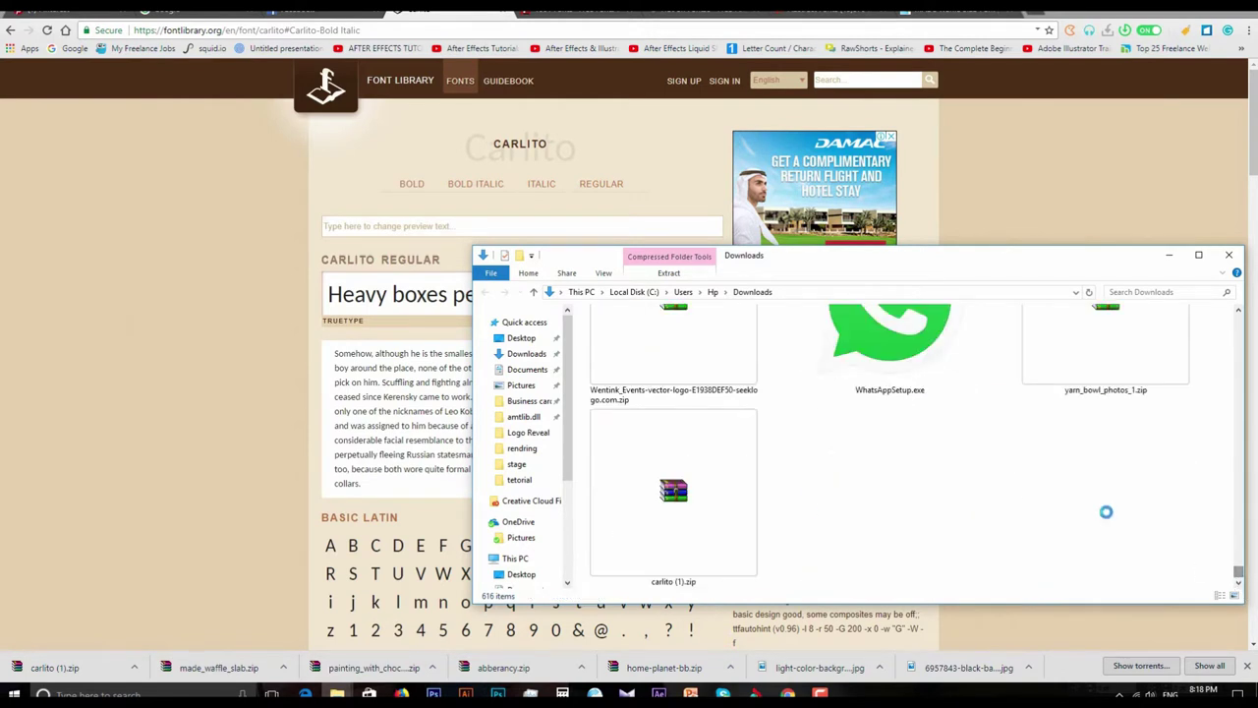
# - Create a new folder, named 'new fonts' but declining the NEW FONTS merge, and open New folder (3)
pyautogui.rightClick(1106, 513)
pyautogui.moveTo(1110, 478)
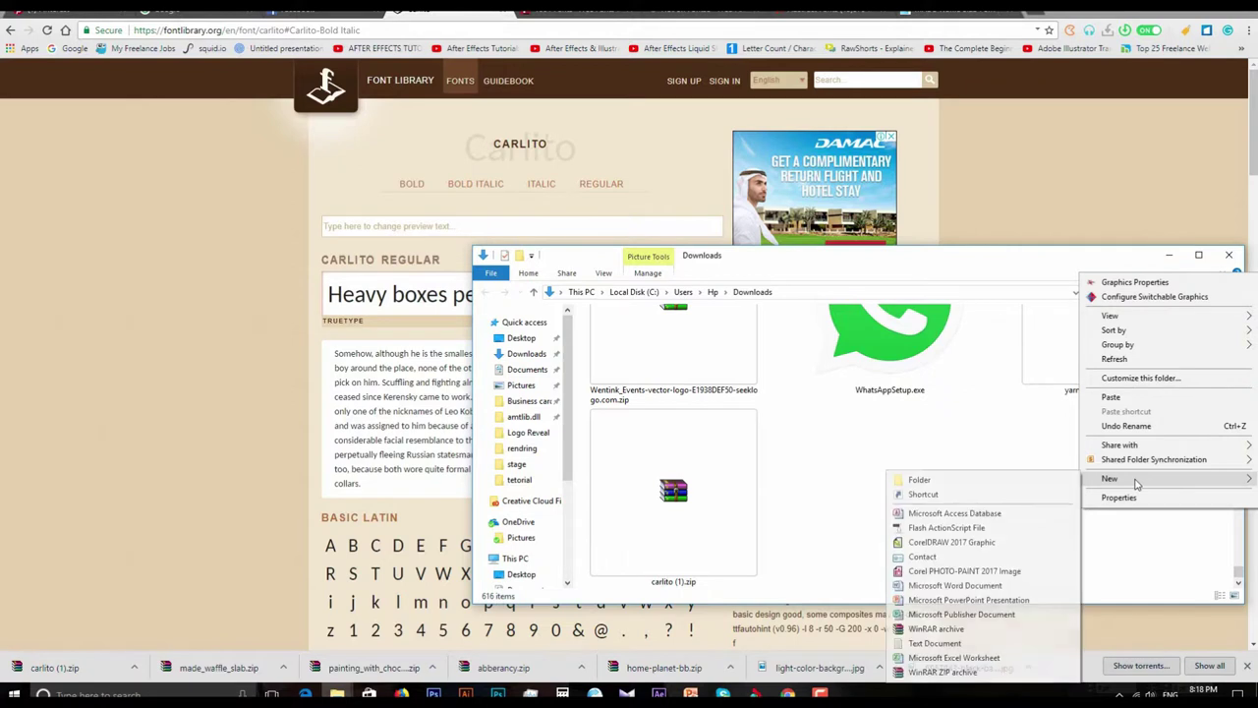
pyautogui.click(969, 480)
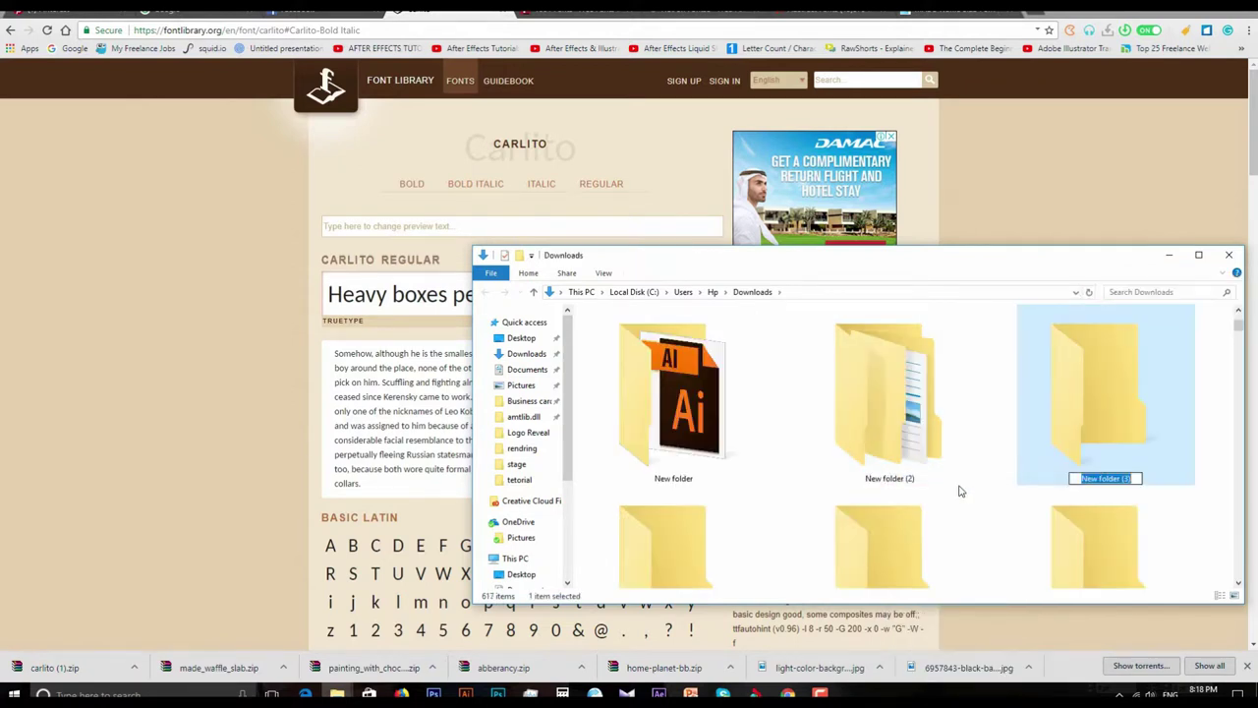
pyautogui.write('new fonts')
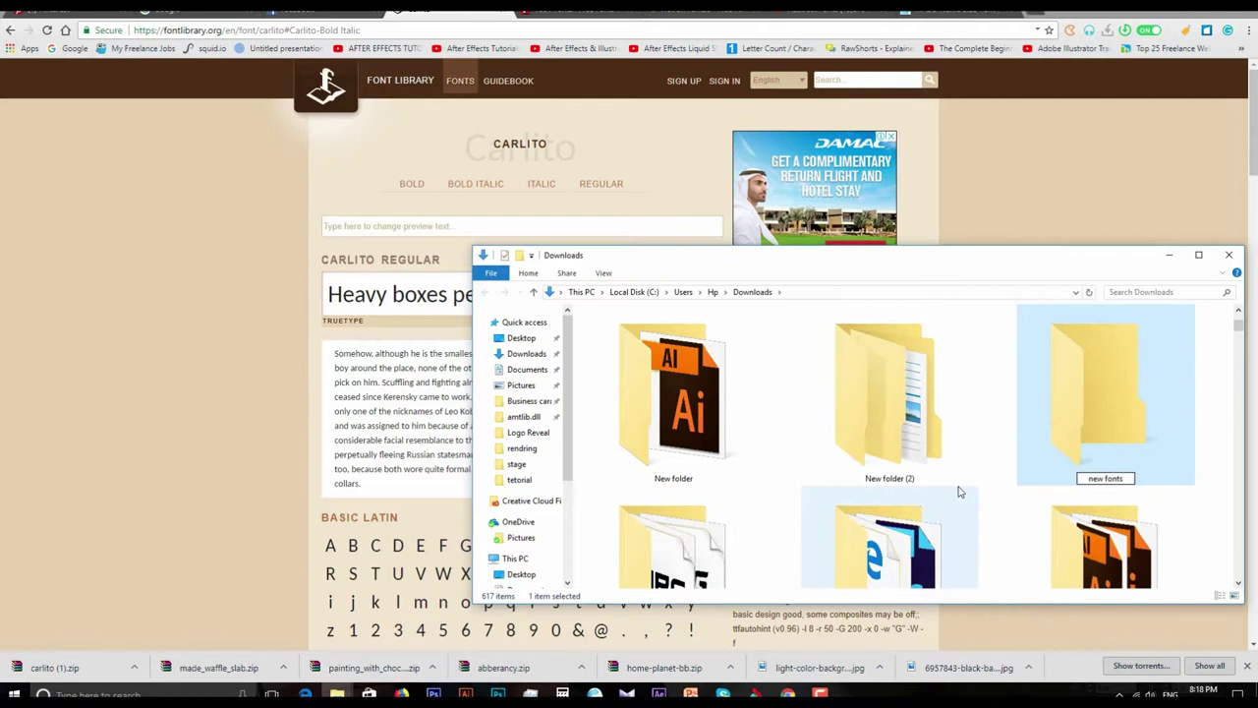
pyautogui.press('Return')
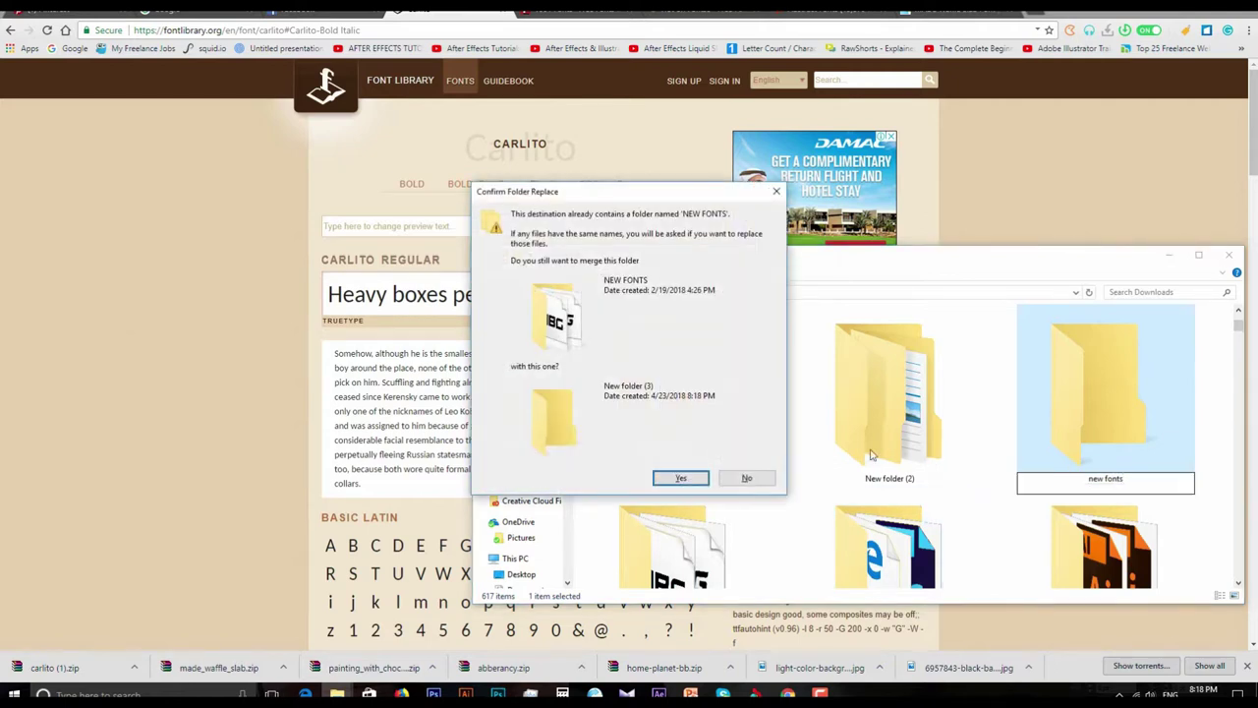
pyautogui.click(739, 478)
pyautogui.doubleClick(1098, 444)
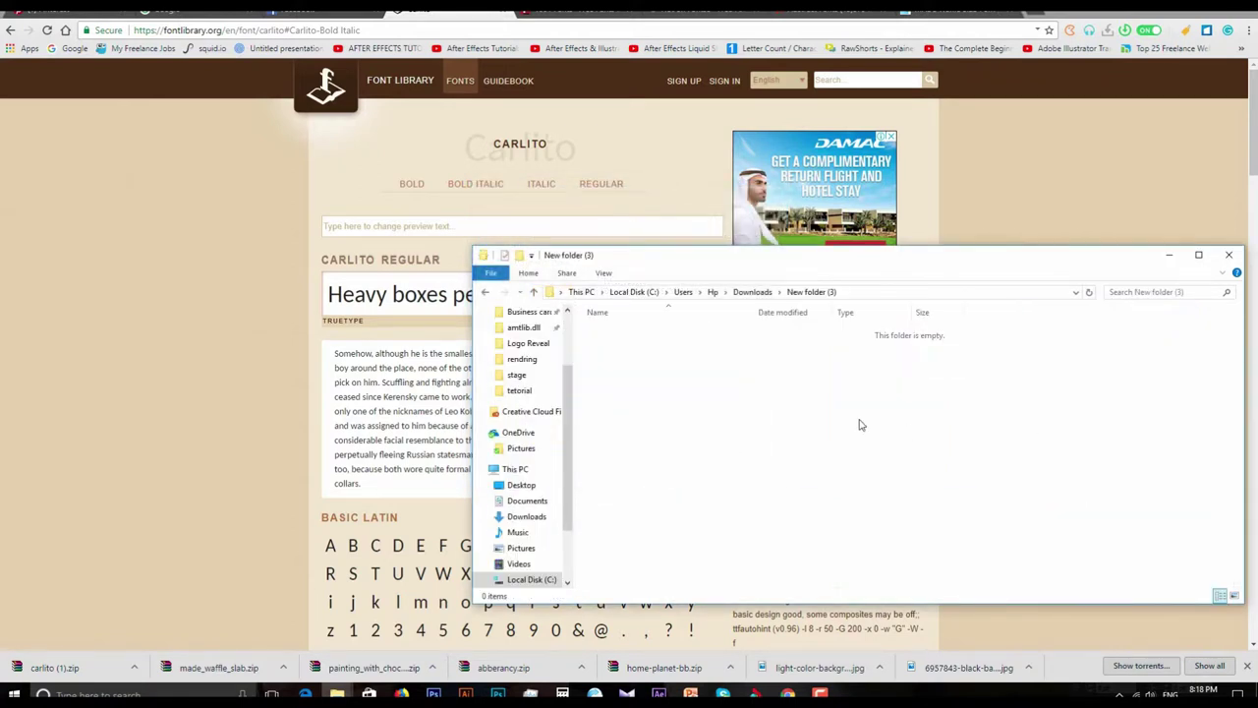
# - Paste home-planet-bb.zip into New folder (3) and rename that folder to 'il fonts'
pyautogui.hotkey('ctrl', 'v')
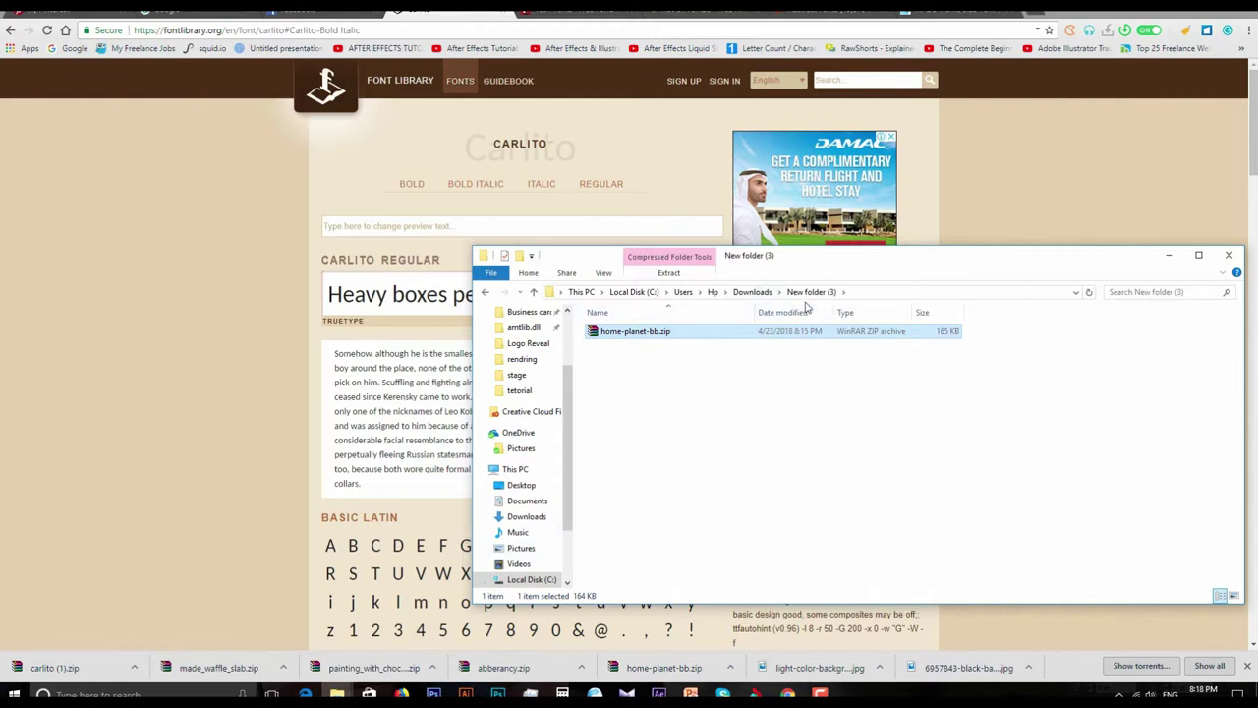
pyautogui.click(534, 292)
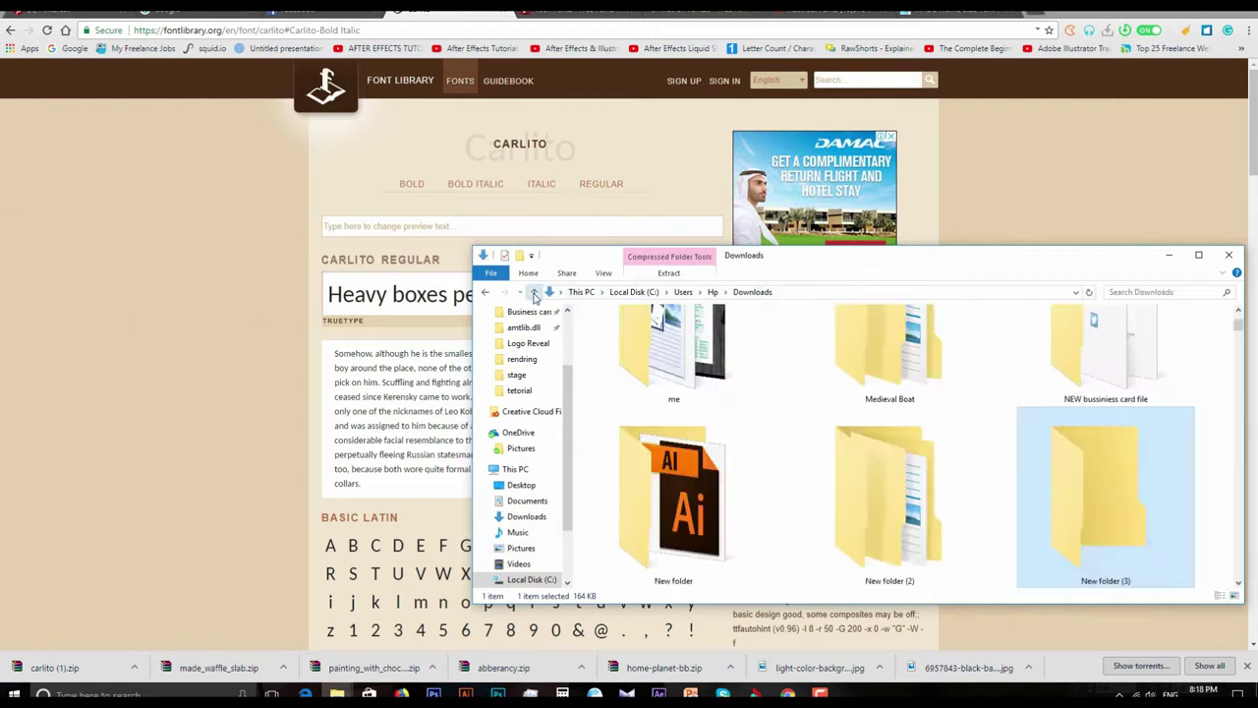
pyautogui.rightClick(1084, 506)
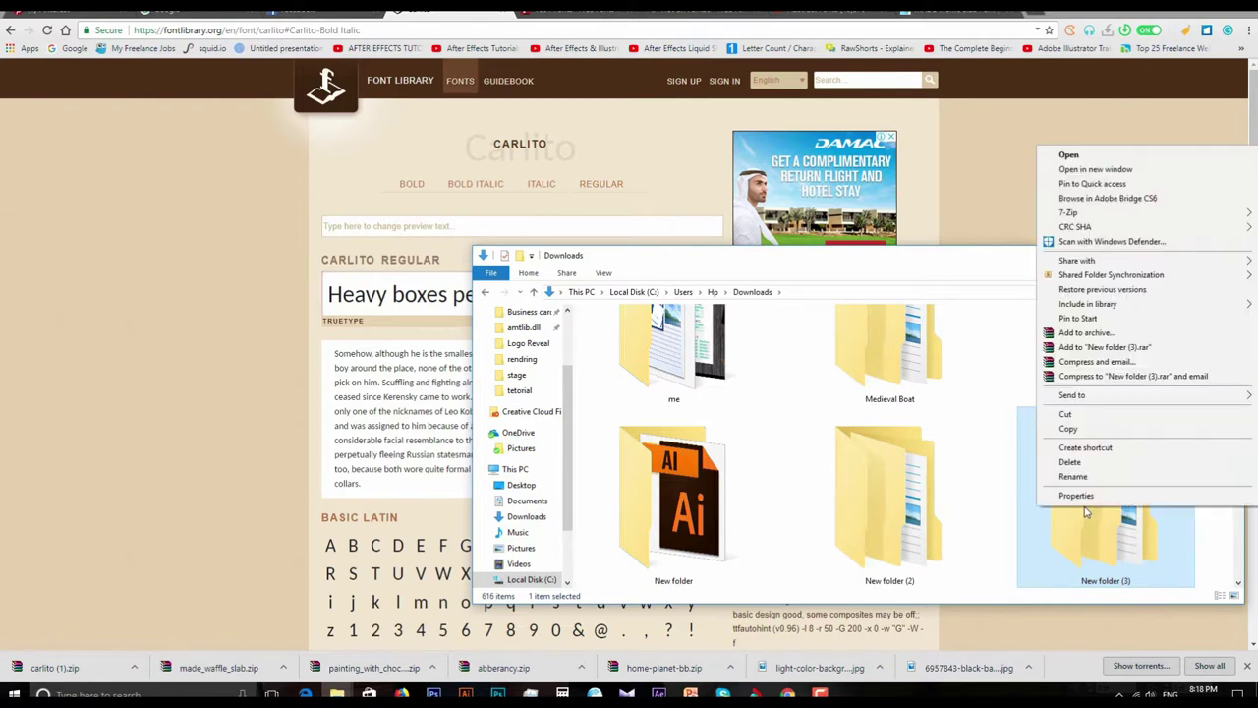
pyautogui.click(1089, 479)
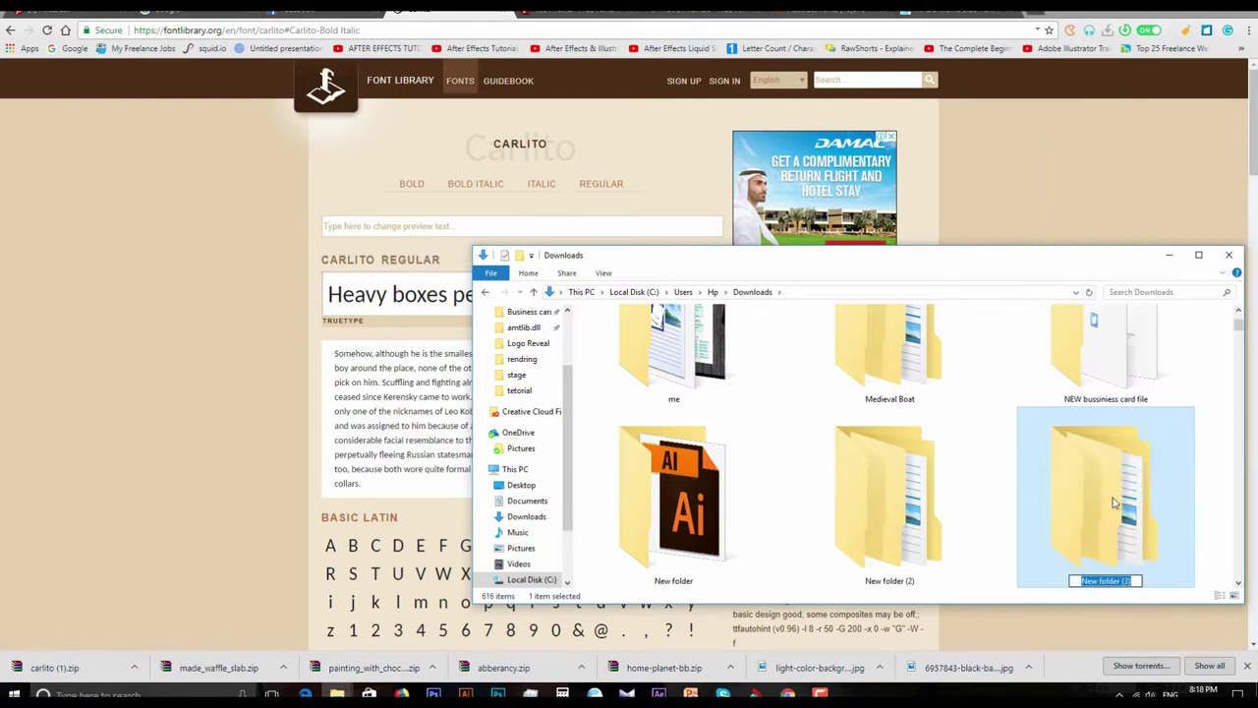
pyautogui.press('BackSpace')
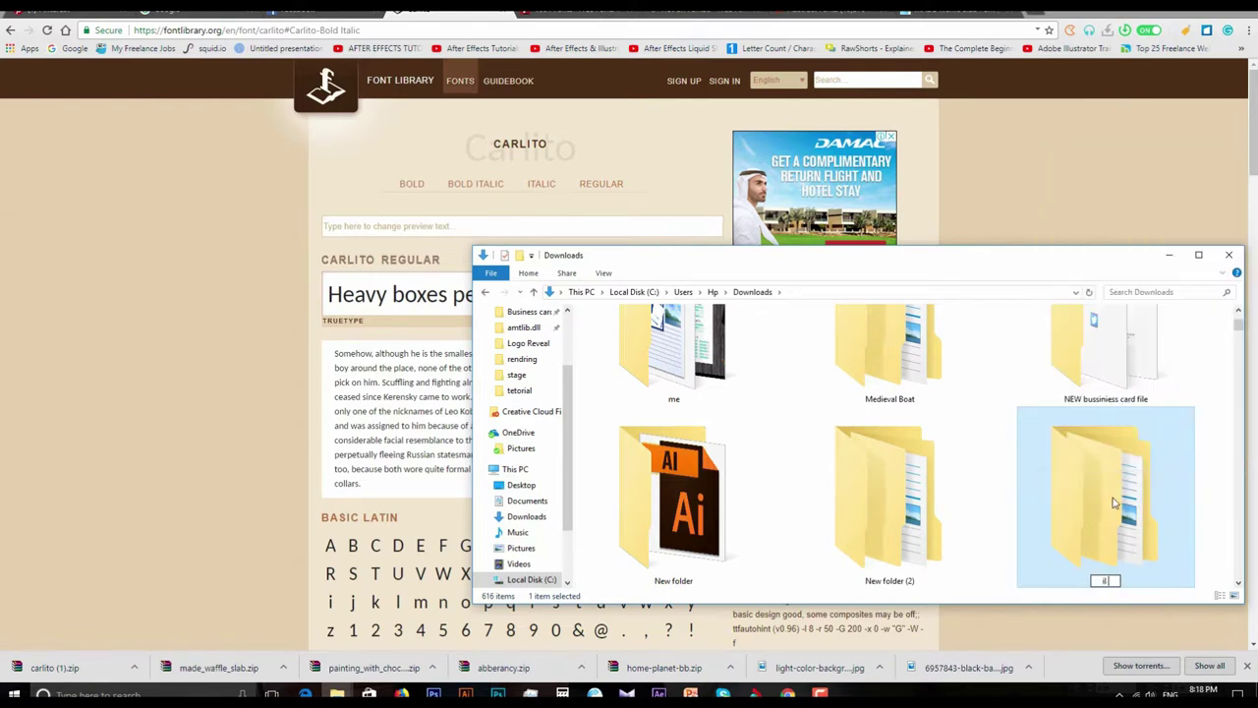
pyautogui.write(' fonts')
pyautogui.press('Return')
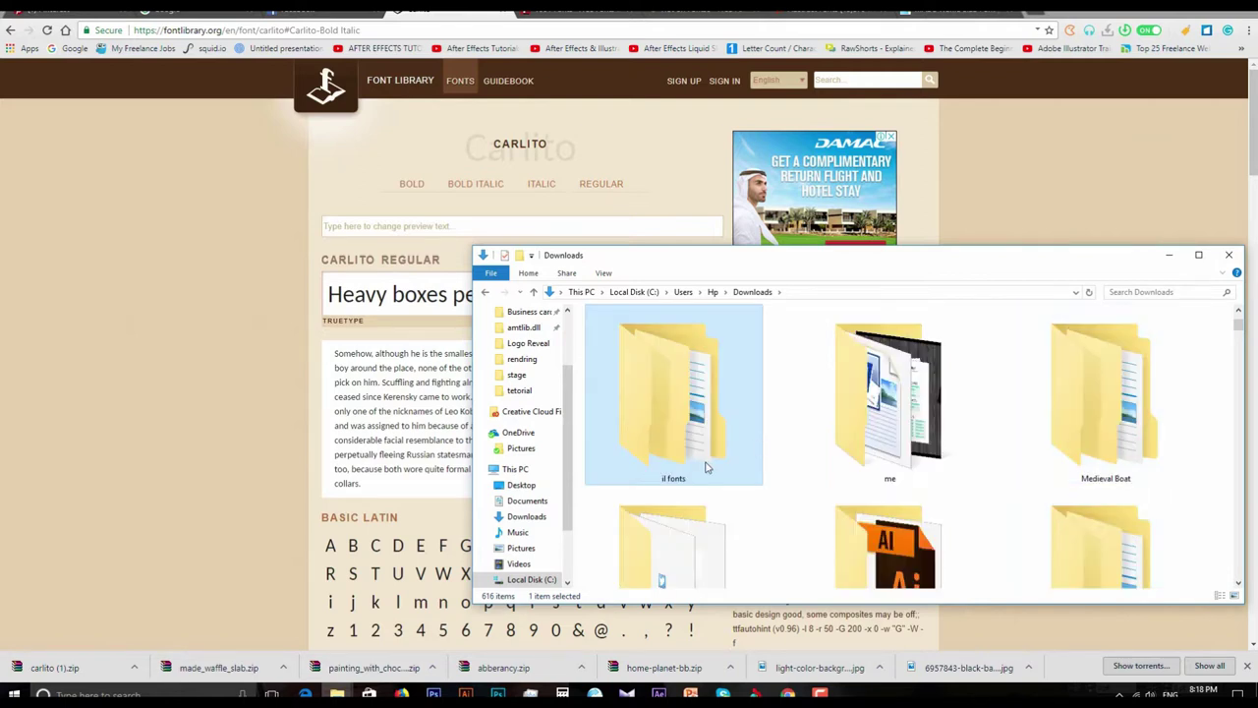
pyautogui.click(384, 506)
# - Move abberancy.zip from Downloads into the il fonts folder
pyautogui.click(581, 667)
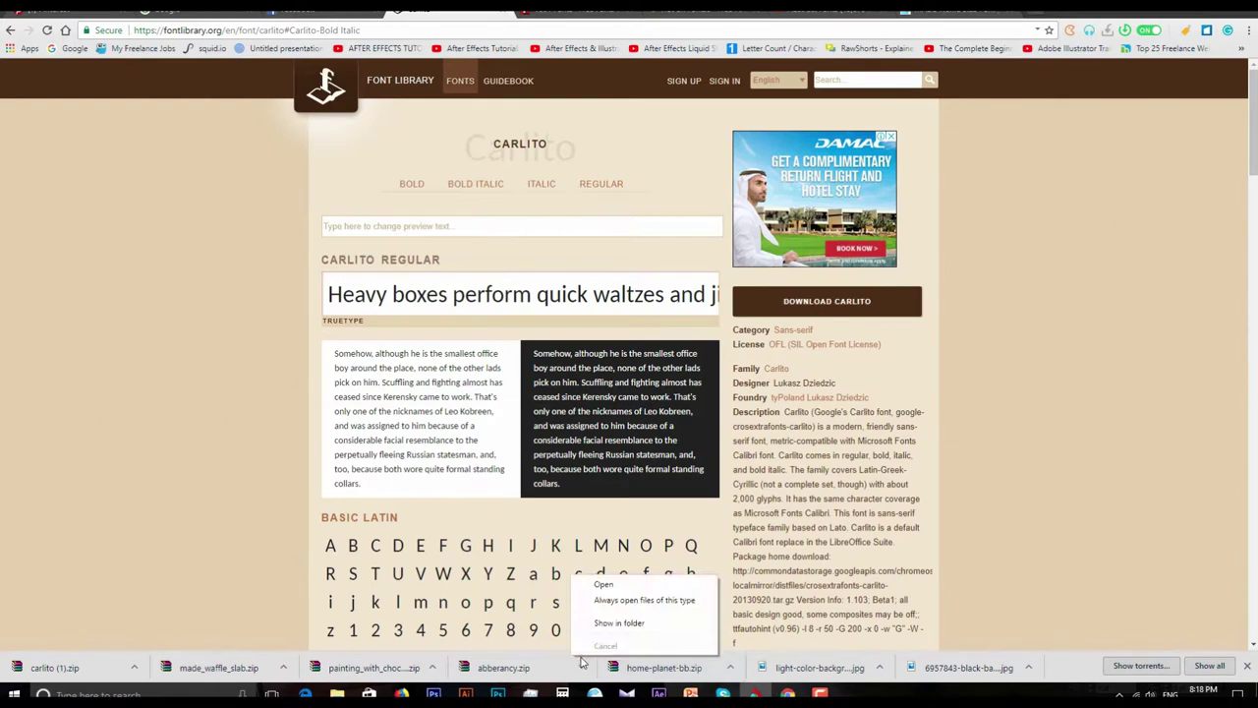
pyautogui.click(617, 623)
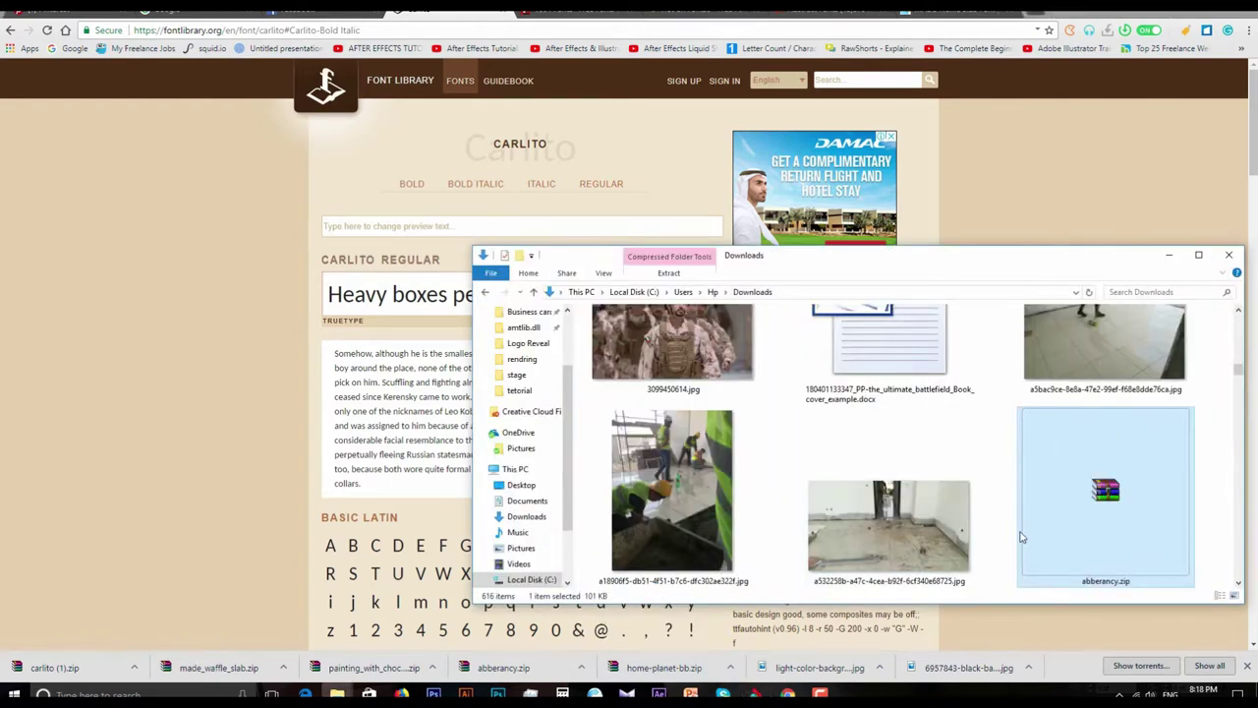
pyautogui.press('Down')
pyautogui.press('Down')
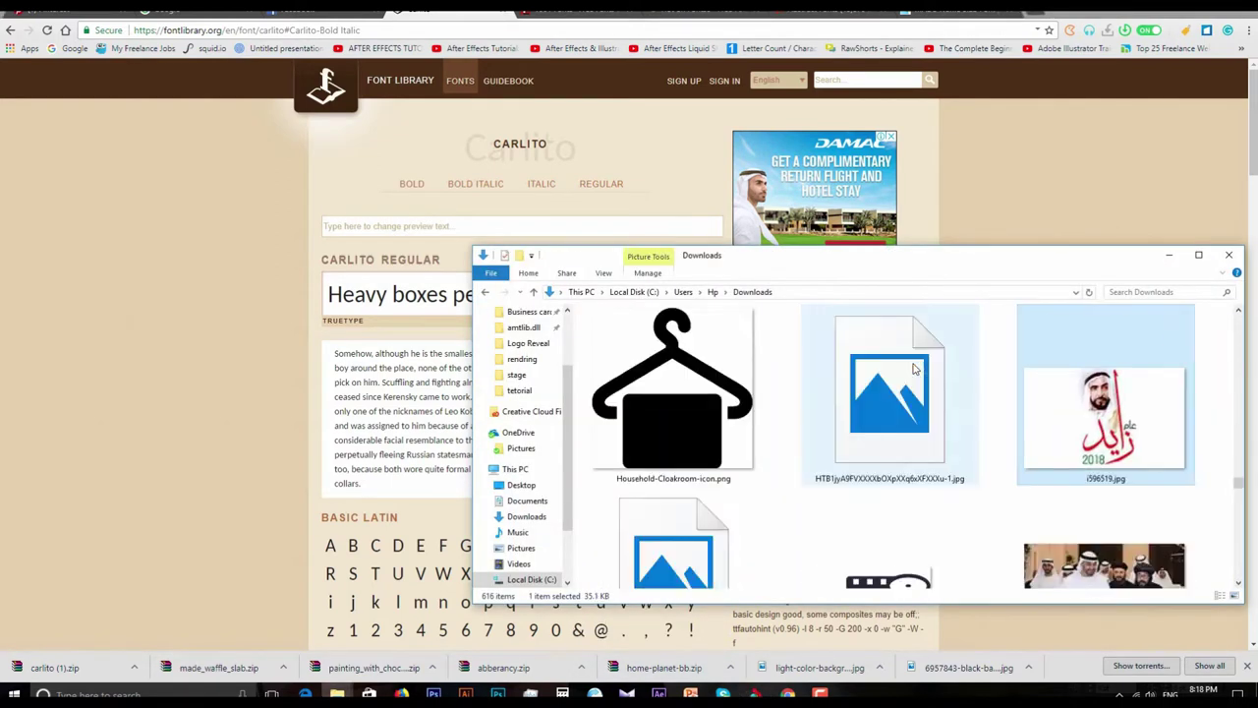
pyautogui.press('Down')
pyautogui.press('Down')
pyautogui.press('Down')
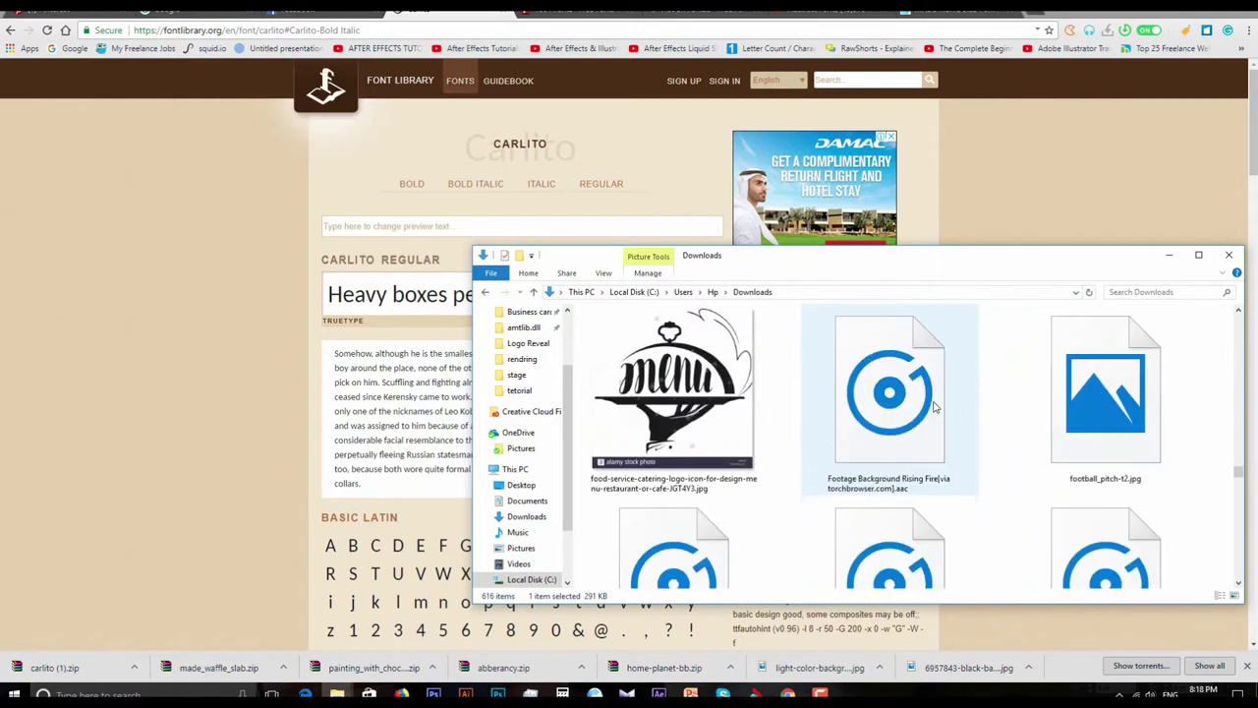
pyautogui.moveTo(1240, 473); pyautogui.dragTo(1240, 327)
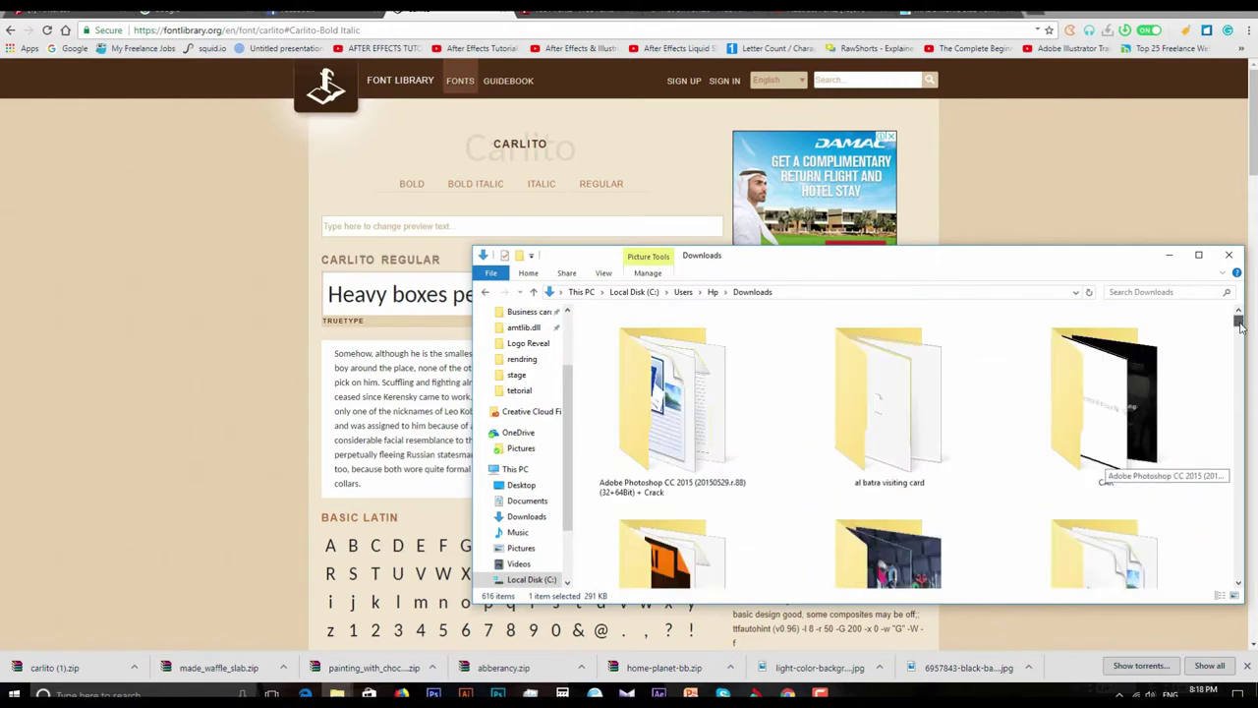
pyautogui.scroll(-1, 1012, 423)
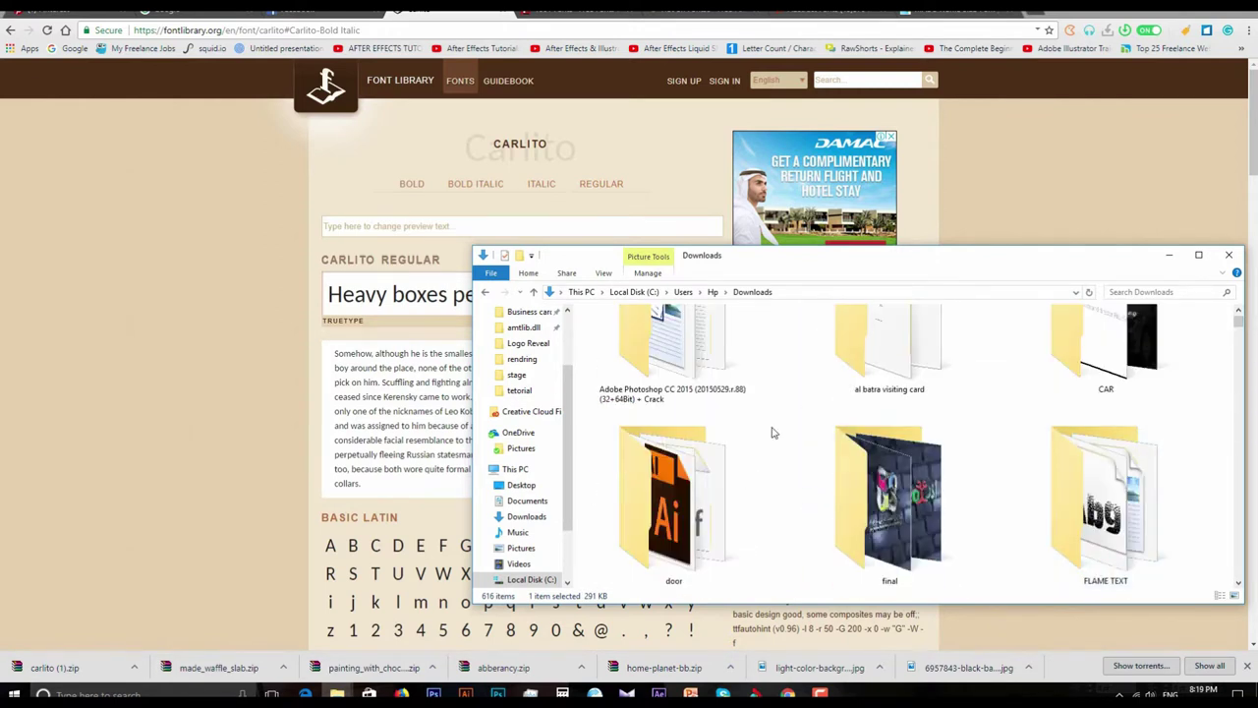
pyautogui.scroll(-2, 773, 433)
pyautogui.scroll(-2, 893, 424)
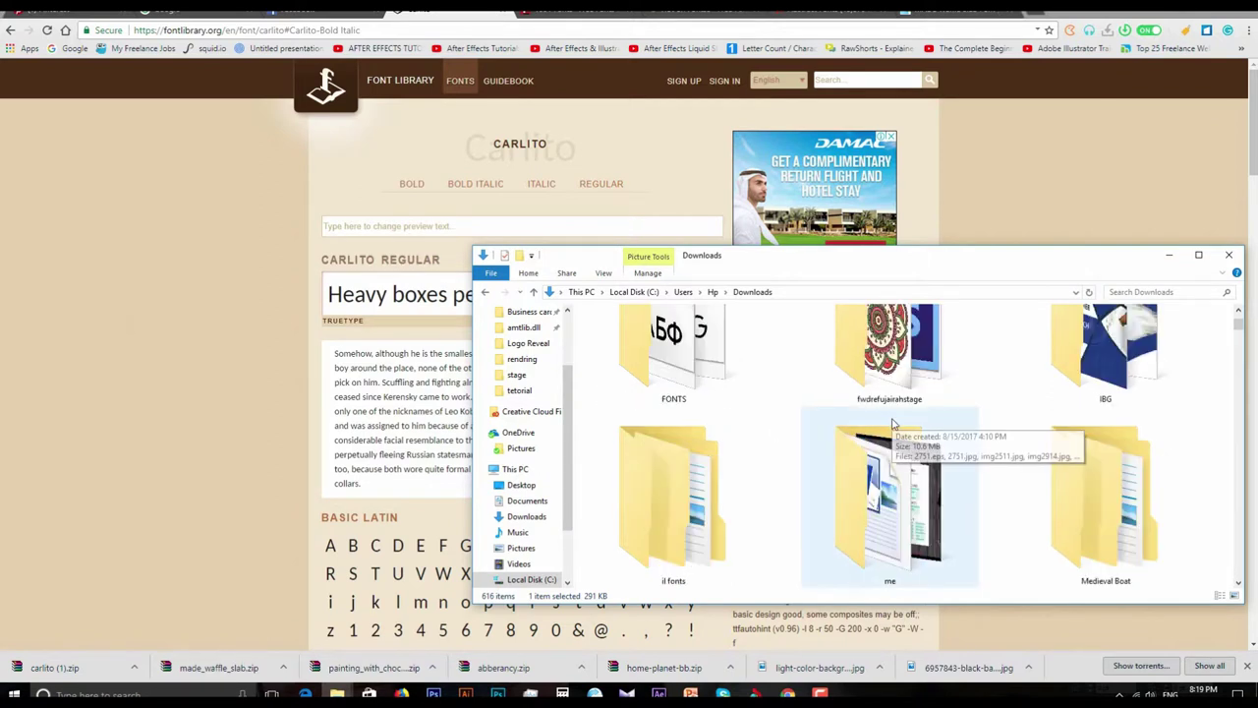
pyautogui.scroll(-1, 892, 425)
pyautogui.scroll(1, 794, 401)
pyautogui.doubleClick(687, 388)
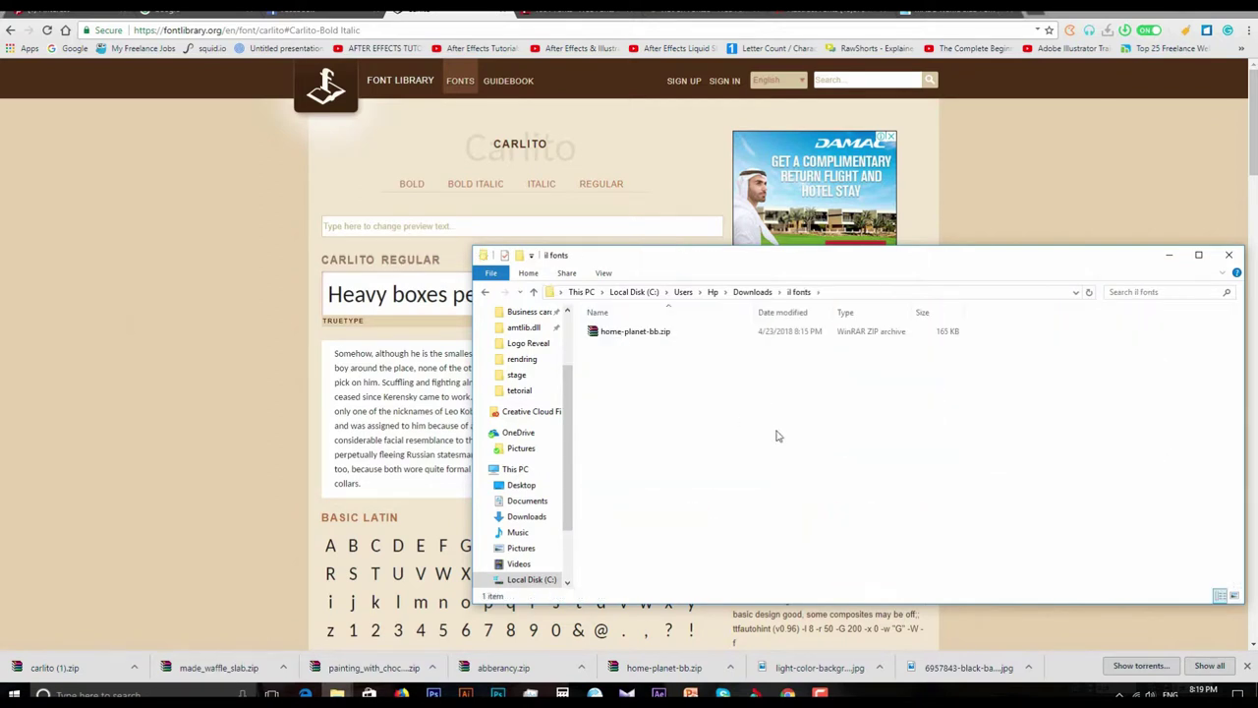
pyautogui.hotkey('ctrl', 'v')
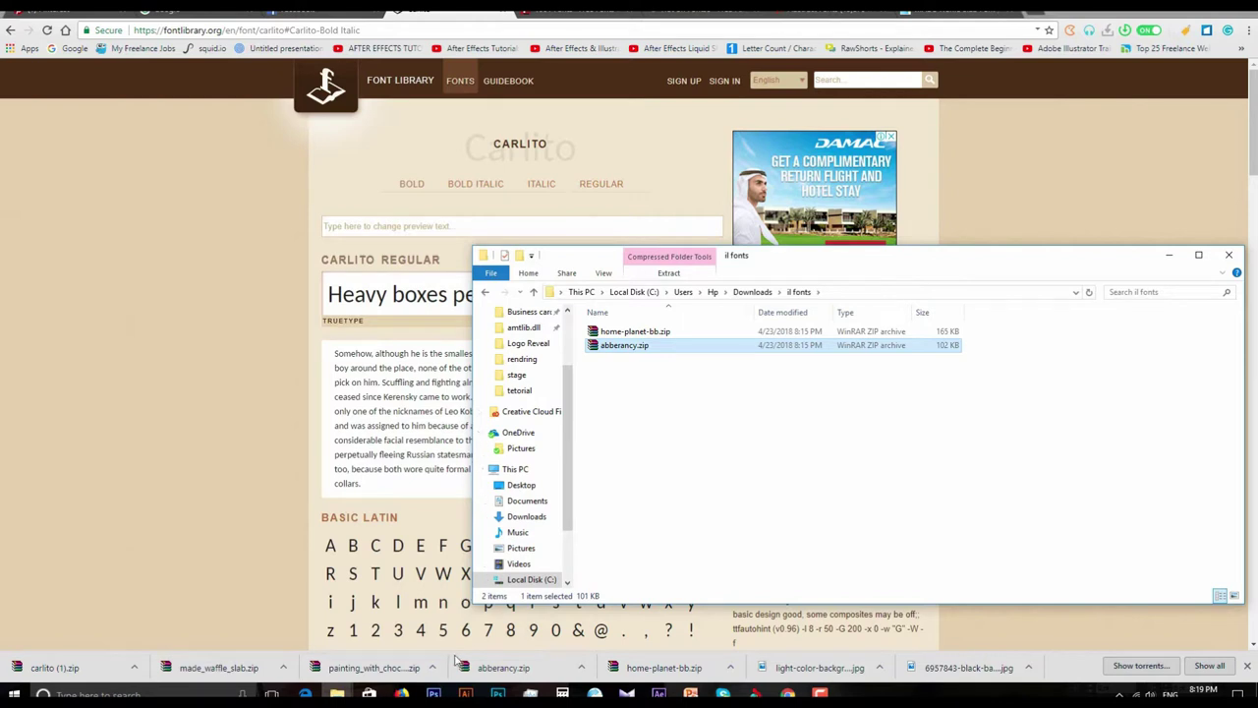
# - Move painting_with_chocolate_regular.zip from Downloads into the il fonts folder
pyautogui.rightClick(462, 661)
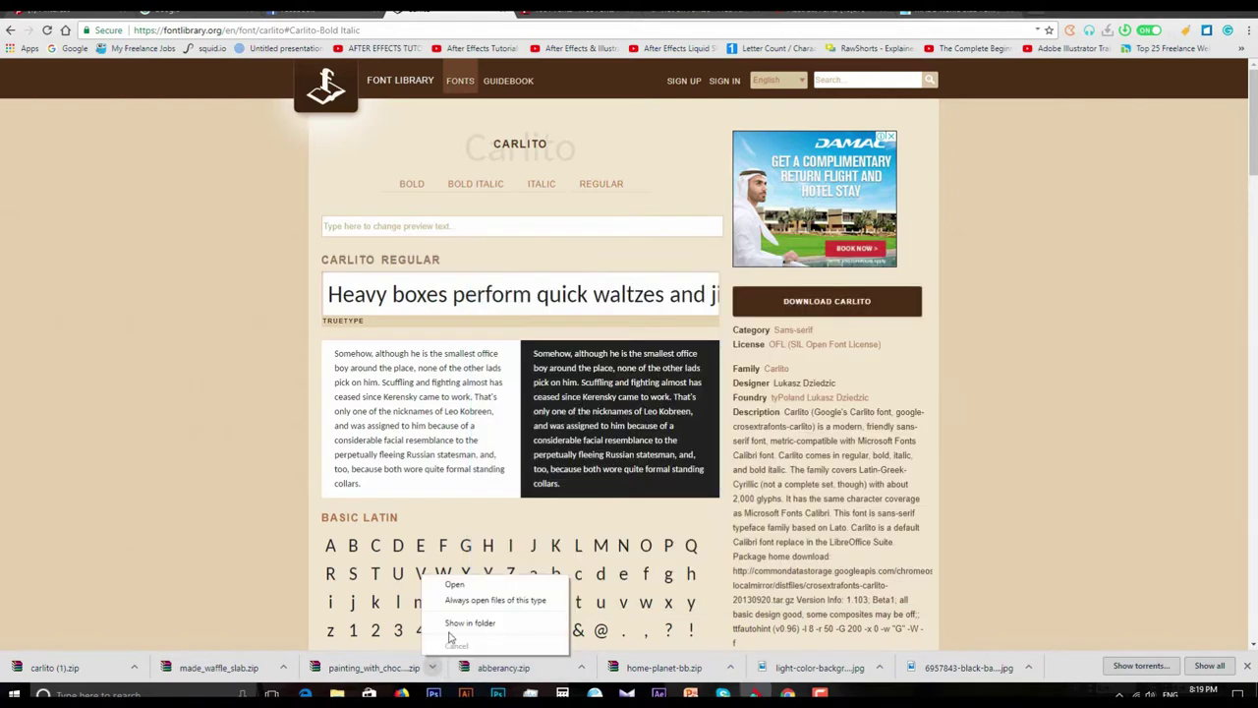
pyautogui.click(470, 622)
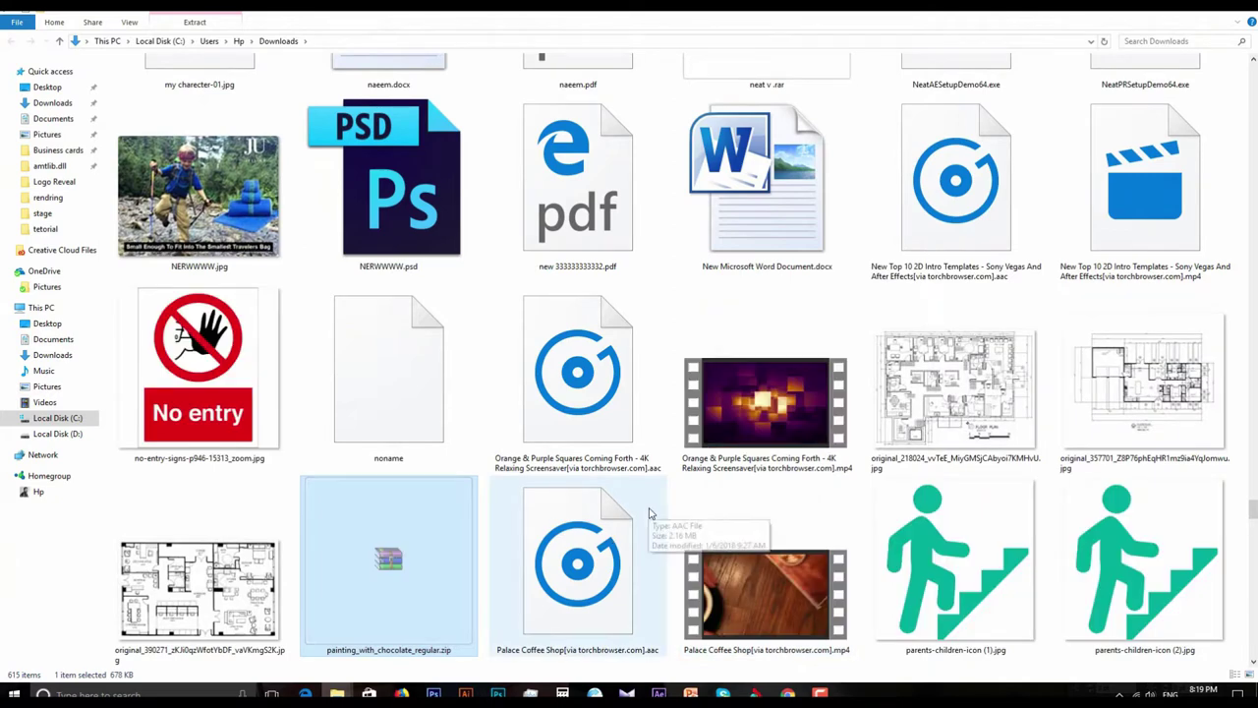
pyautogui.scroll(3, 737, 423)
pyautogui.scroll(5, 826, 309)
pyautogui.scroll(5, 806, 295)
pyautogui.scroll(5, 796, 298)
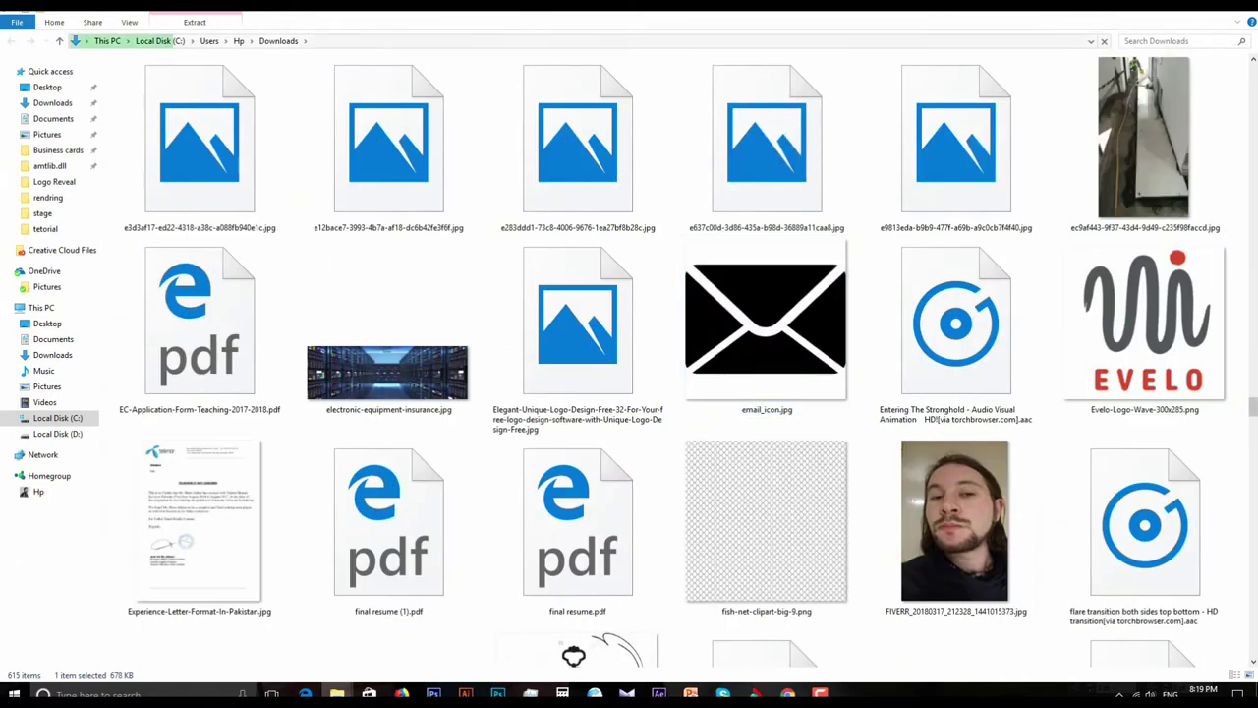
pyautogui.scroll(10, 1120, 397)
pyautogui.scroll(5, 1252, 132)
pyautogui.scroll(5, 1253, 133)
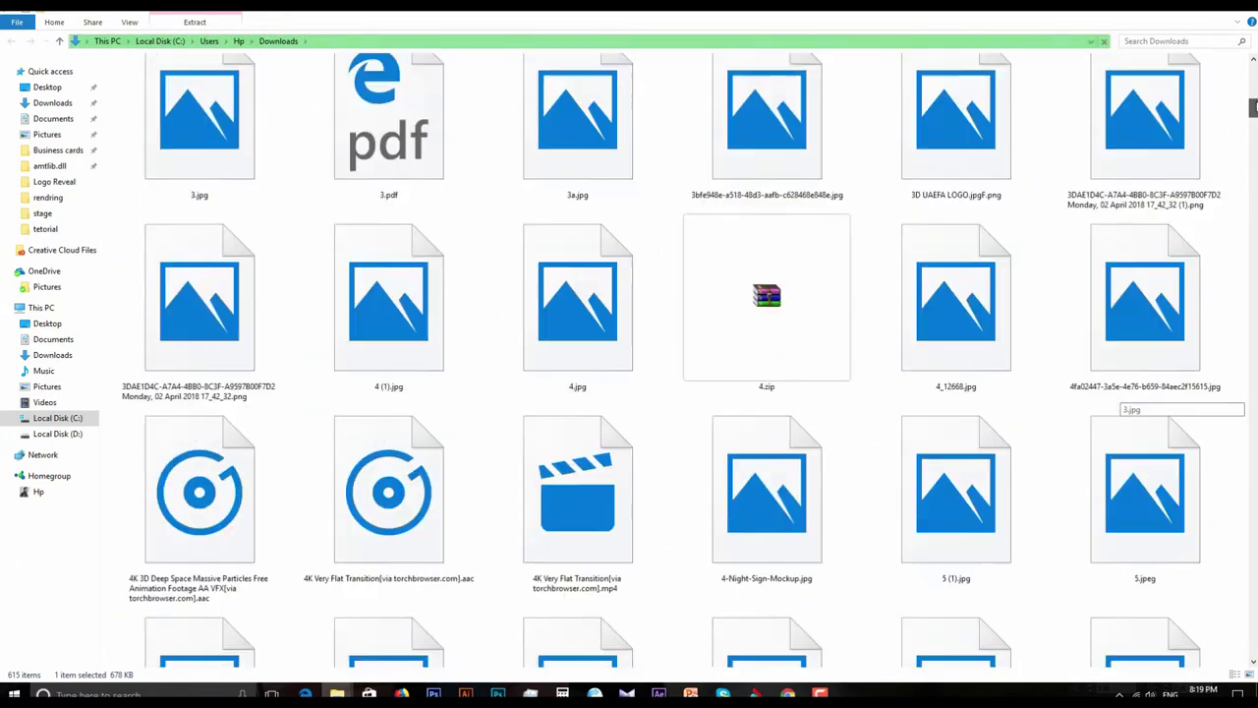
pyautogui.scroll(5, 884, 245)
pyautogui.scroll(5, 631, 325)
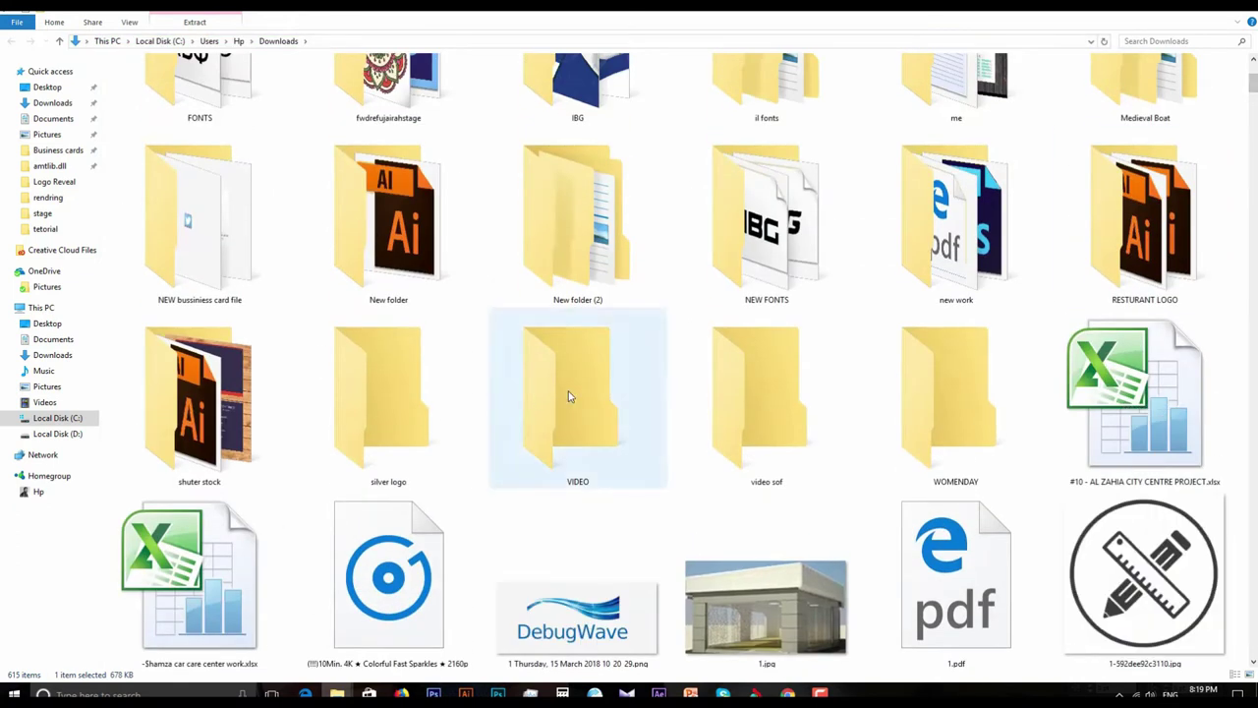
pyautogui.scroll(3, 570, 393)
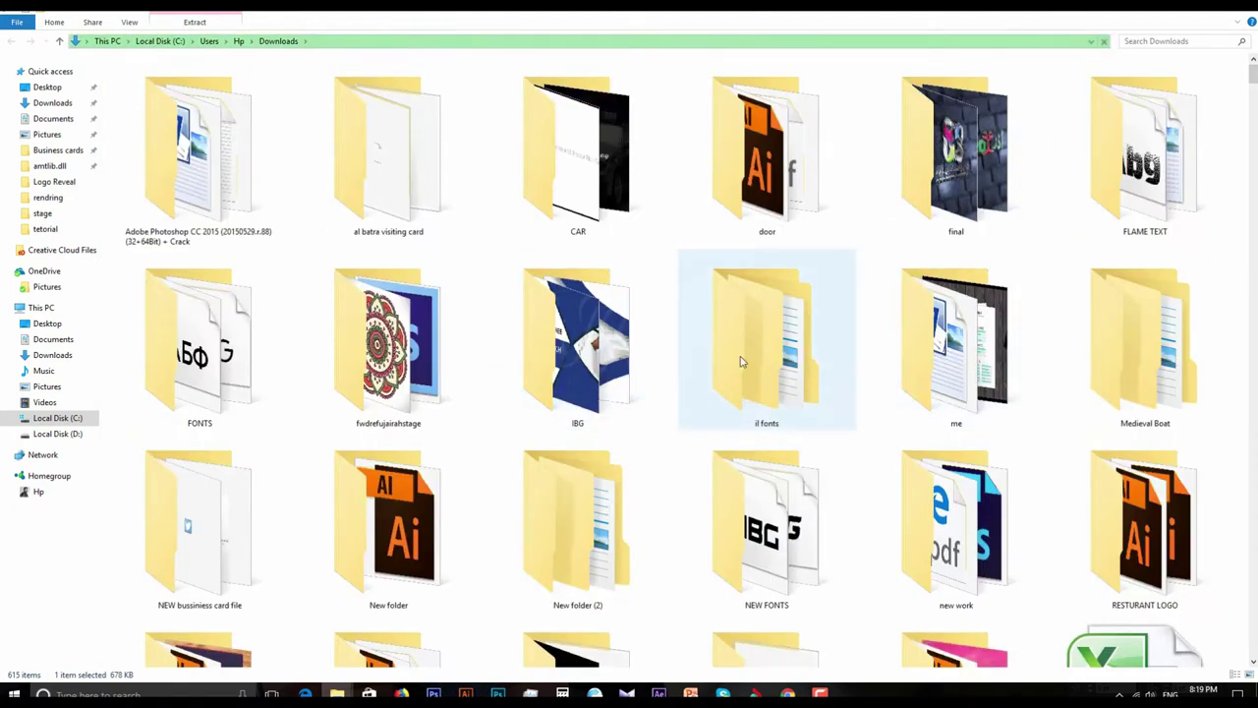
pyautogui.scroll(-3, 346, 389)
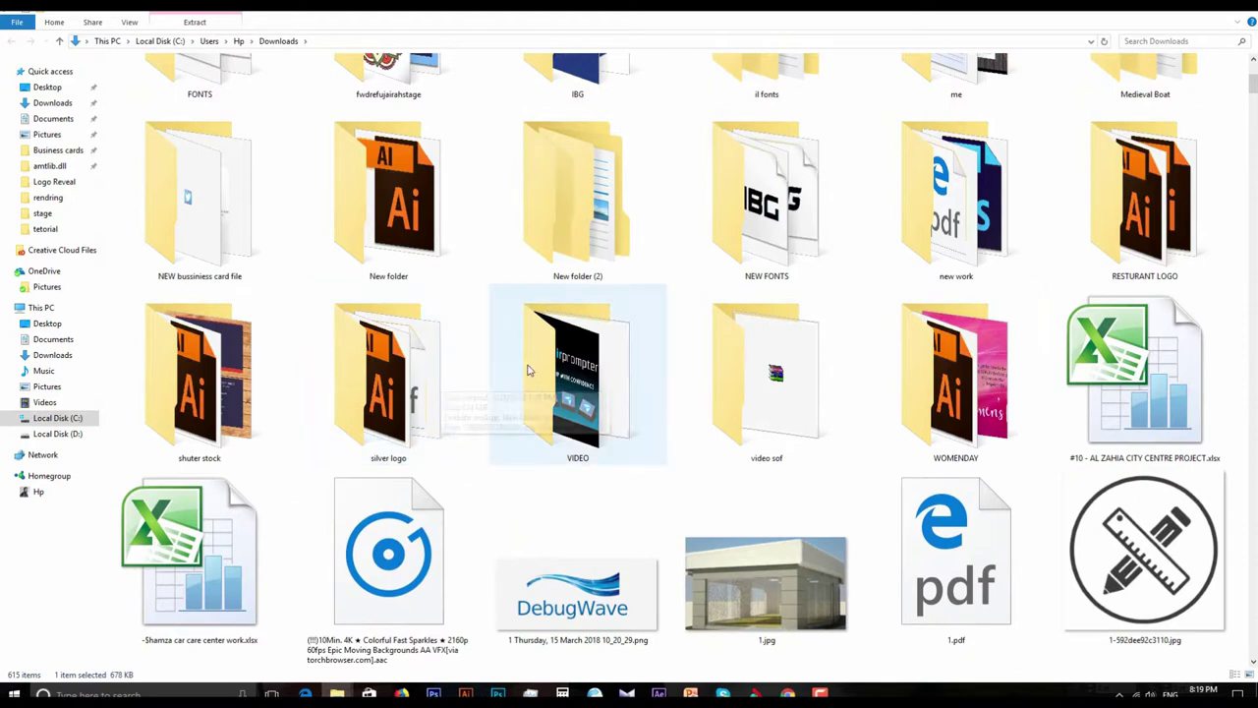
pyautogui.scroll(3, 725, 256)
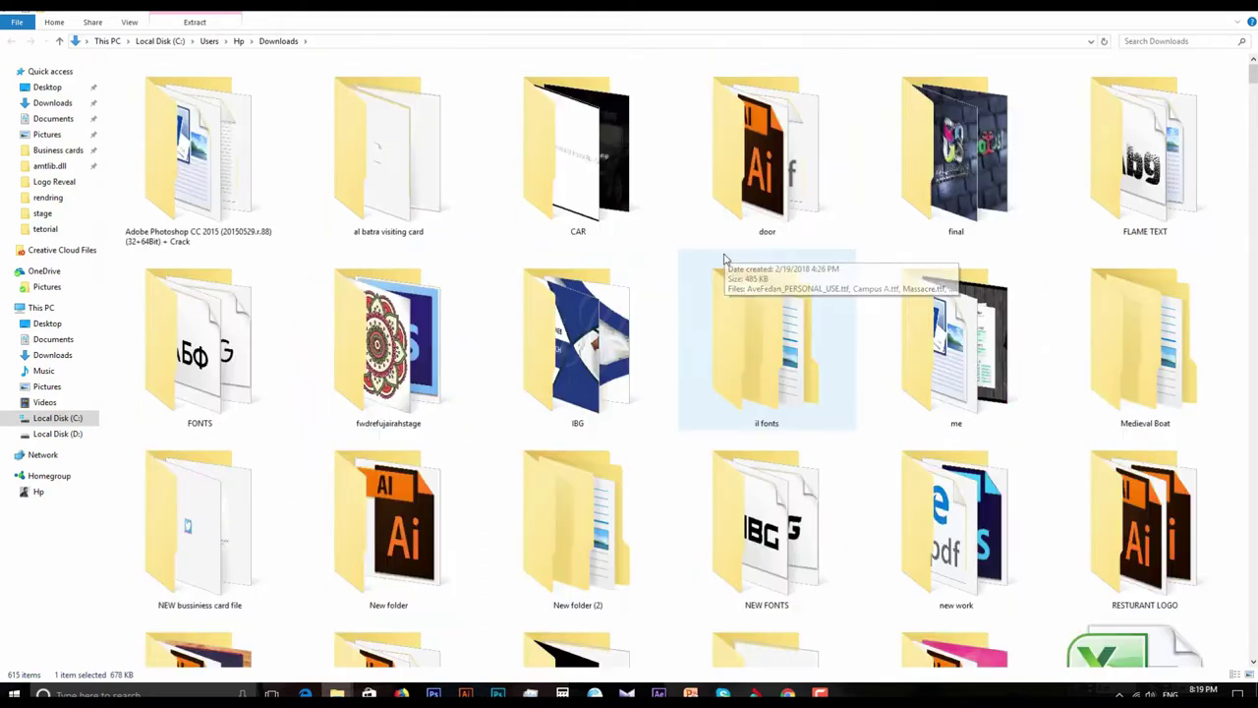
pyautogui.doubleClick(749, 342)
pyautogui.hotkey('ctrl', 'v')
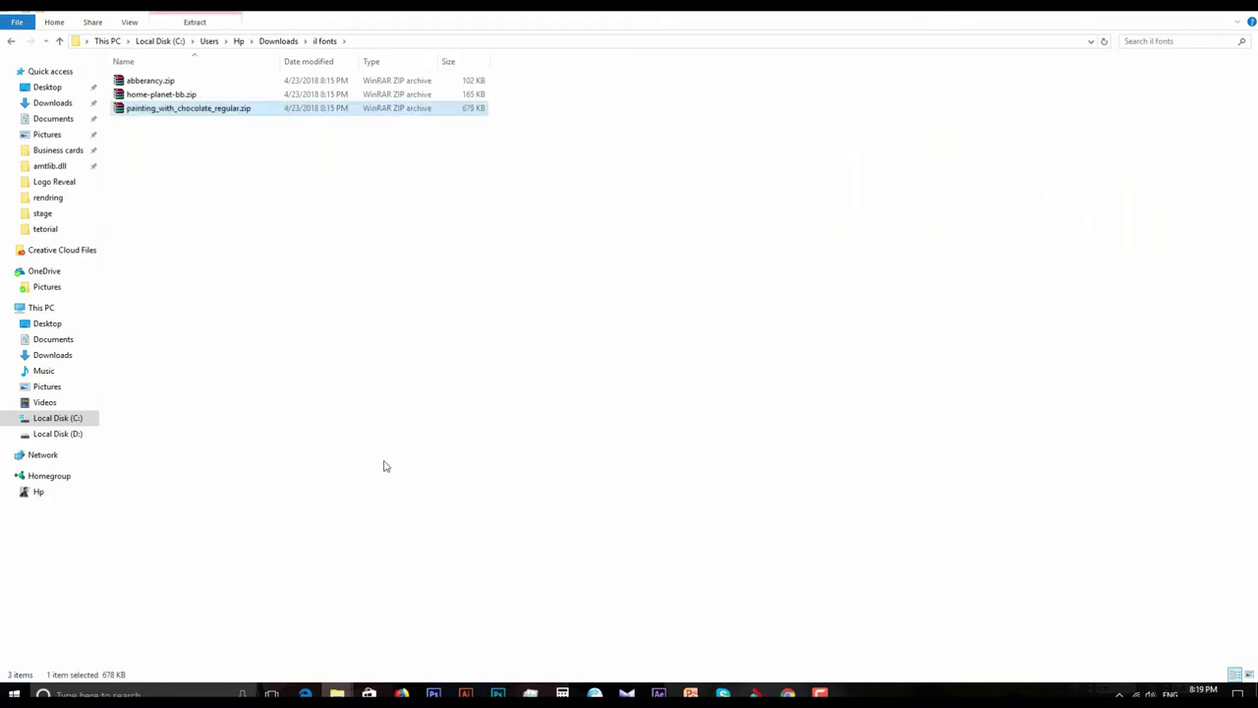
# - Move made_waffle_slab.zip from Downloads into the il fonts folder
pyautogui.click(756, 693)
pyautogui.click(284, 668)
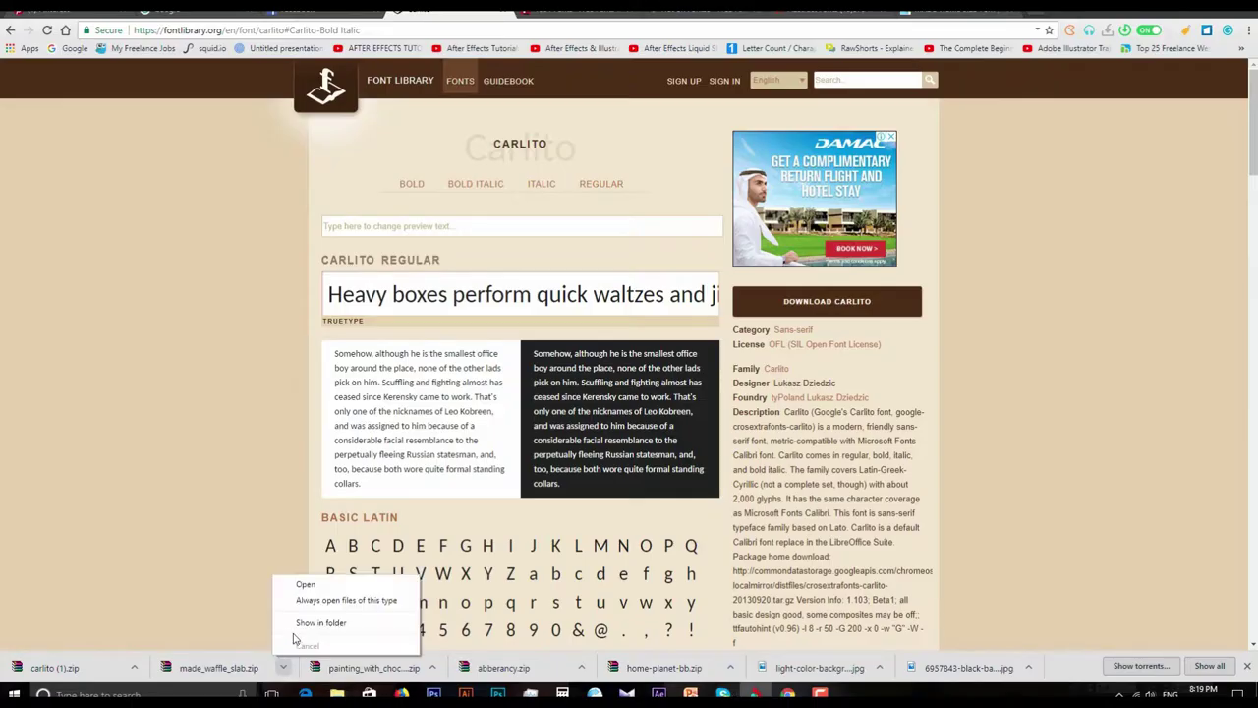
pyautogui.click(318, 626)
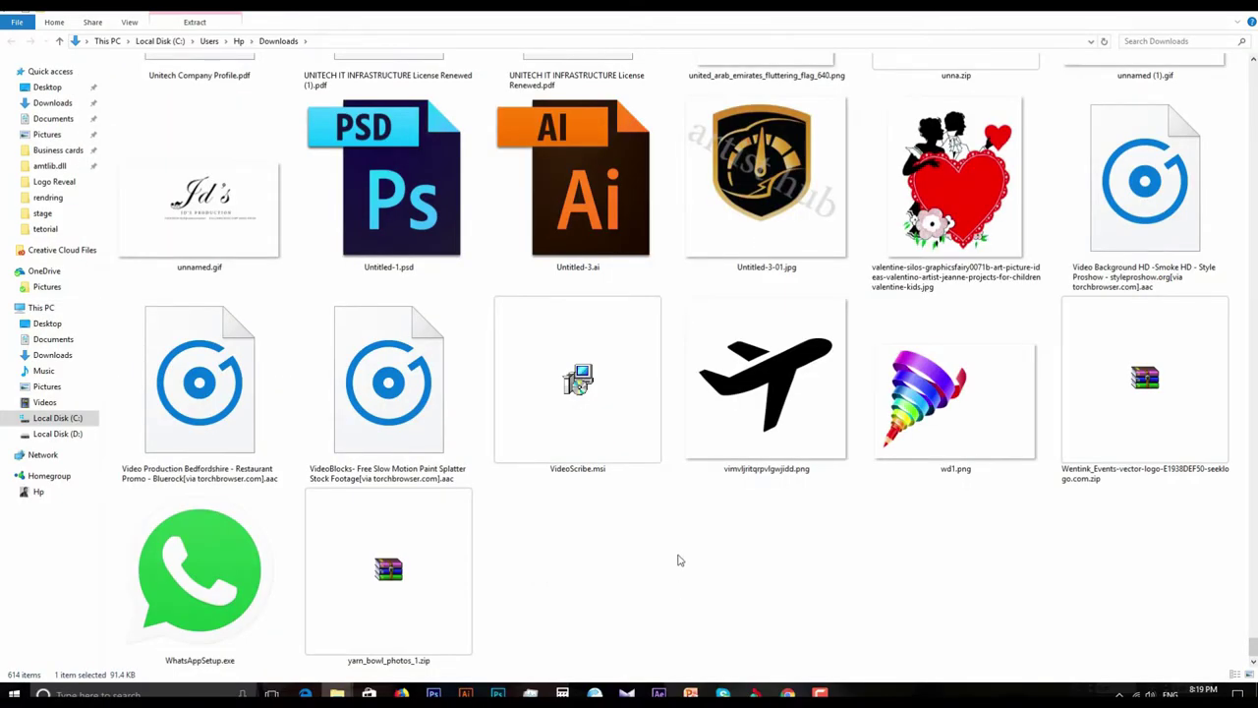
pyautogui.scroll(3, 871, 435)
pyautogui.scroll(5, 871, 435)
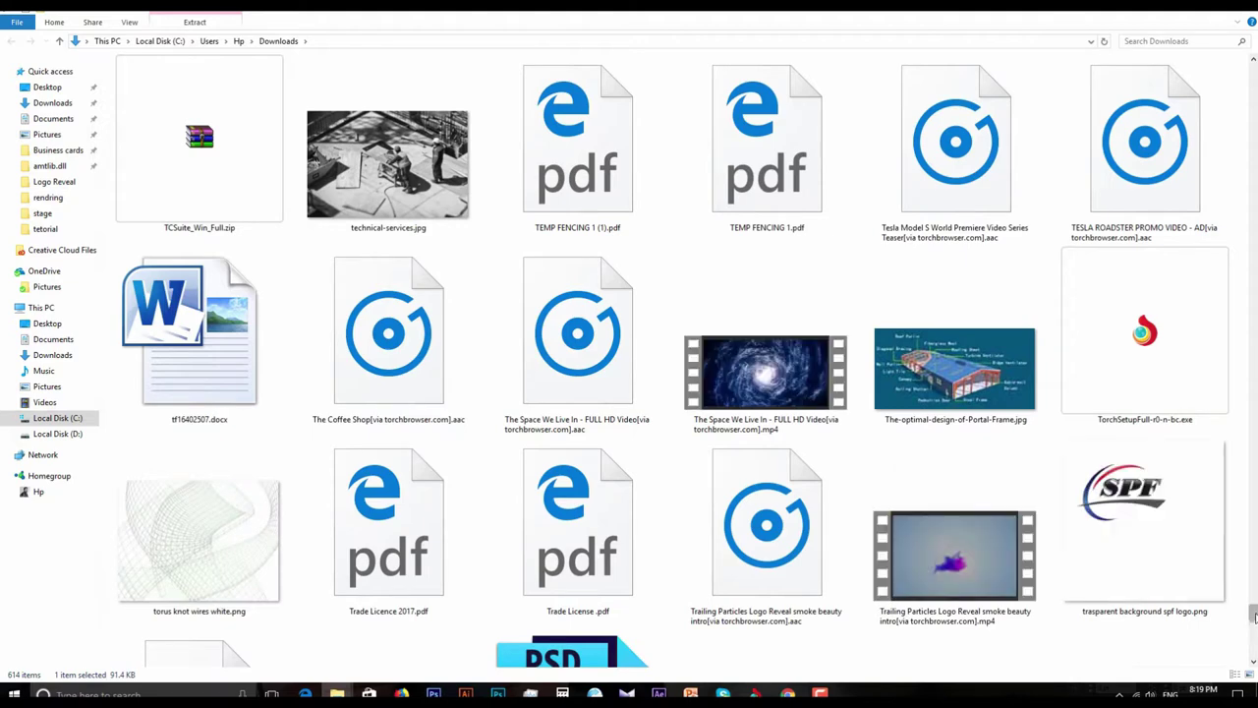
pyautogui.moveTo(1253, 612); pyautogui.dragTo(1253, 128)
pyautogui.scroll(2, 1253, 83)
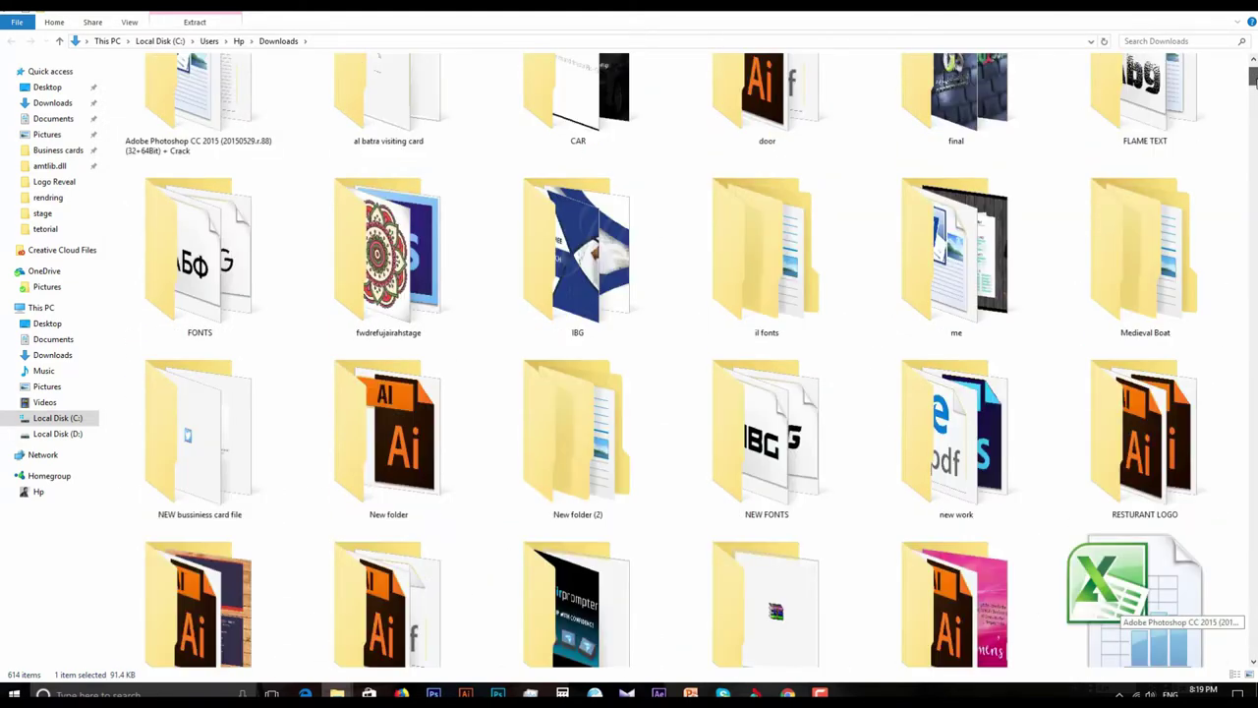
pyautogui.scroll(1, 1248, 84)
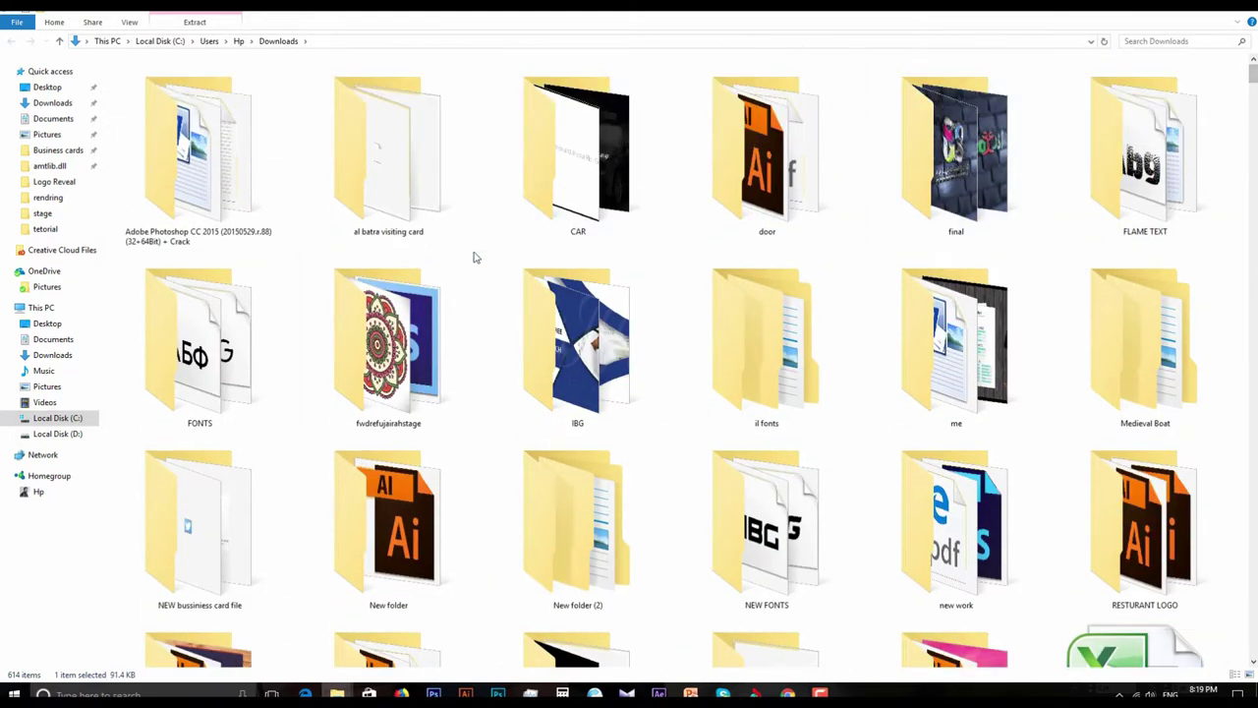
pyautogui.scroll(-3, 261, 373)
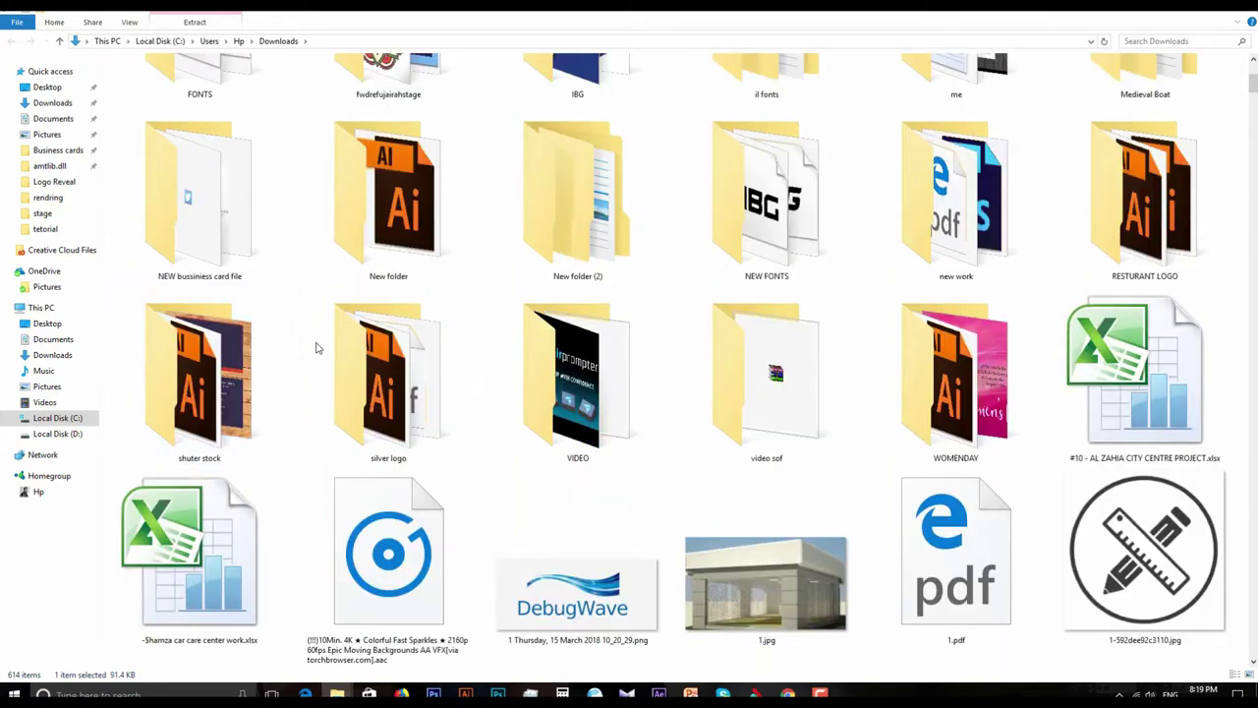
pyautogui.scroll(3, 427, 374)
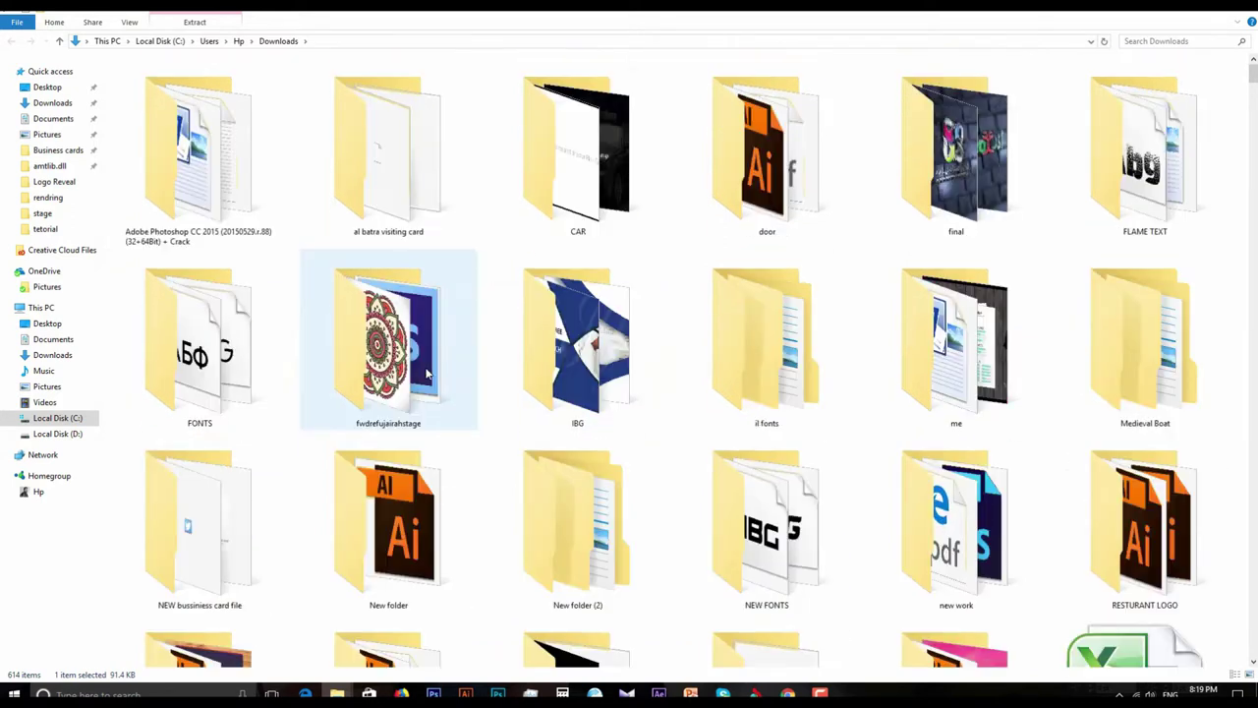
pyautogui.doubleClick(773, 341)
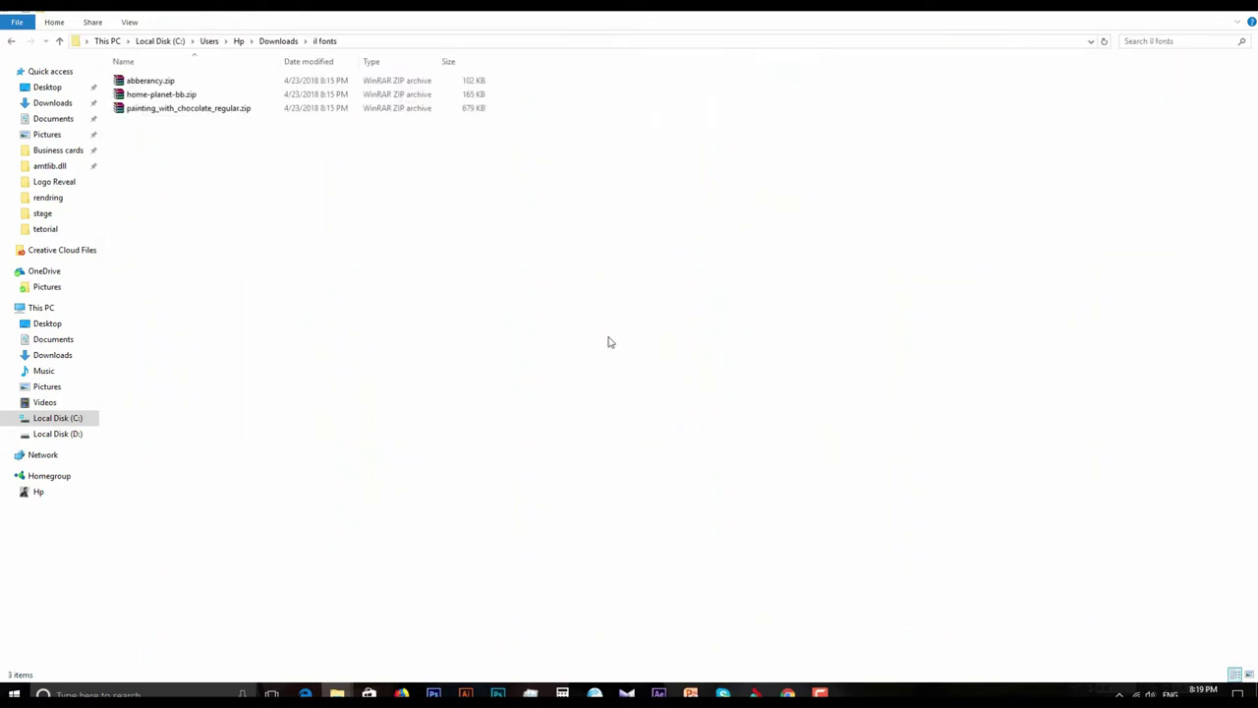
pyautogui.hotkey('ctrl', 'v')
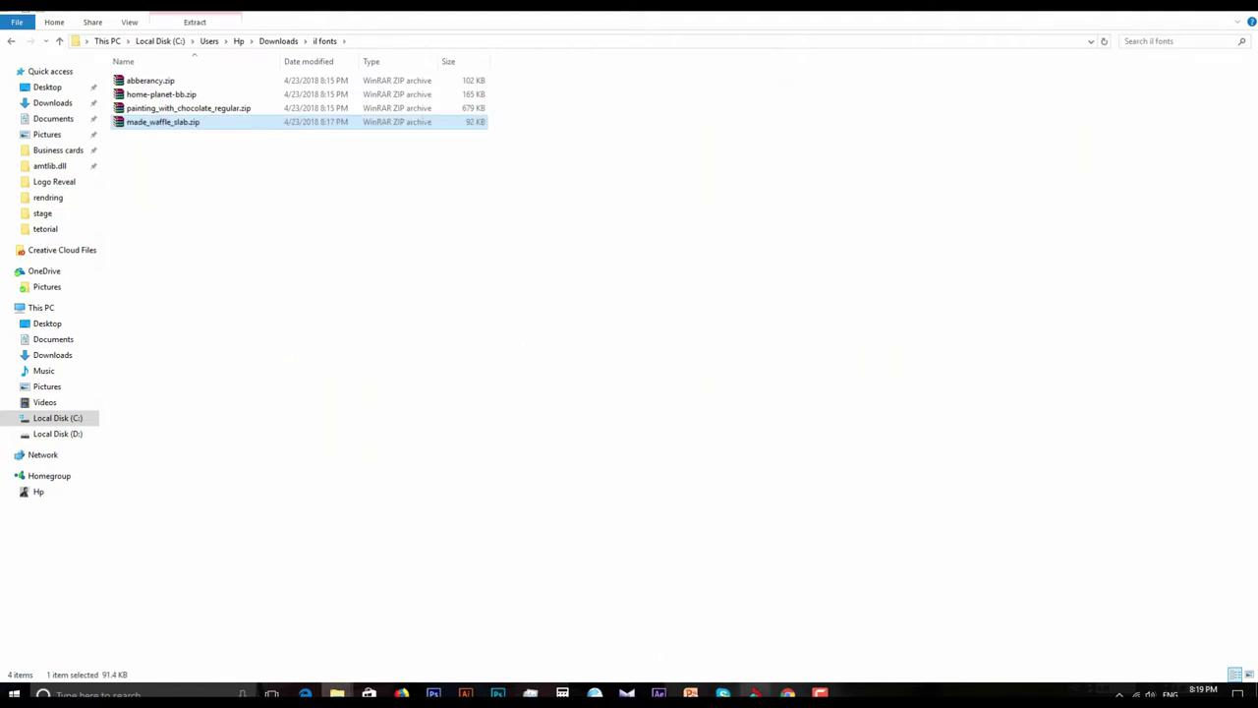
# - Move carlito (1).zip into il fonts, then return to the Illustrator document
pyautogui.click(755, 693)
pyautogui.click(136, 662)
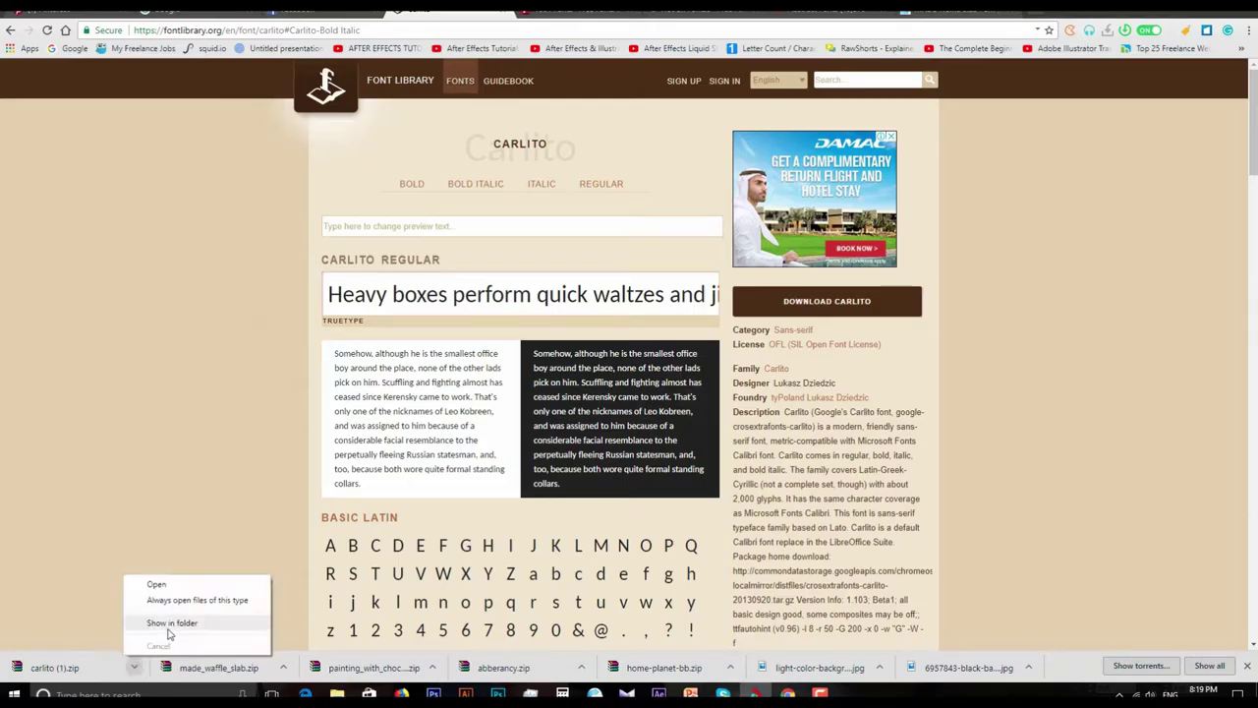
pyautogui.click(166, 629)
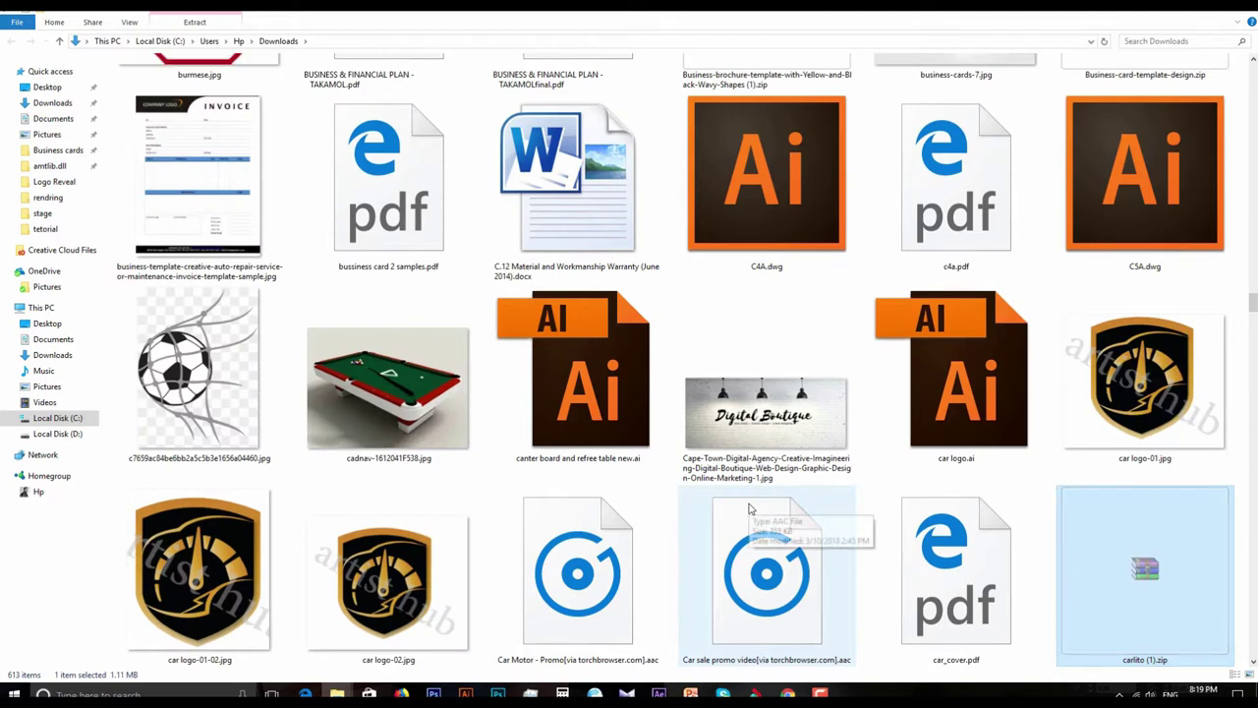
pyautogui.click(892, 343)
pyautogui.press('i')
pyautogui.press('Right')
pyautogui.press('Right')
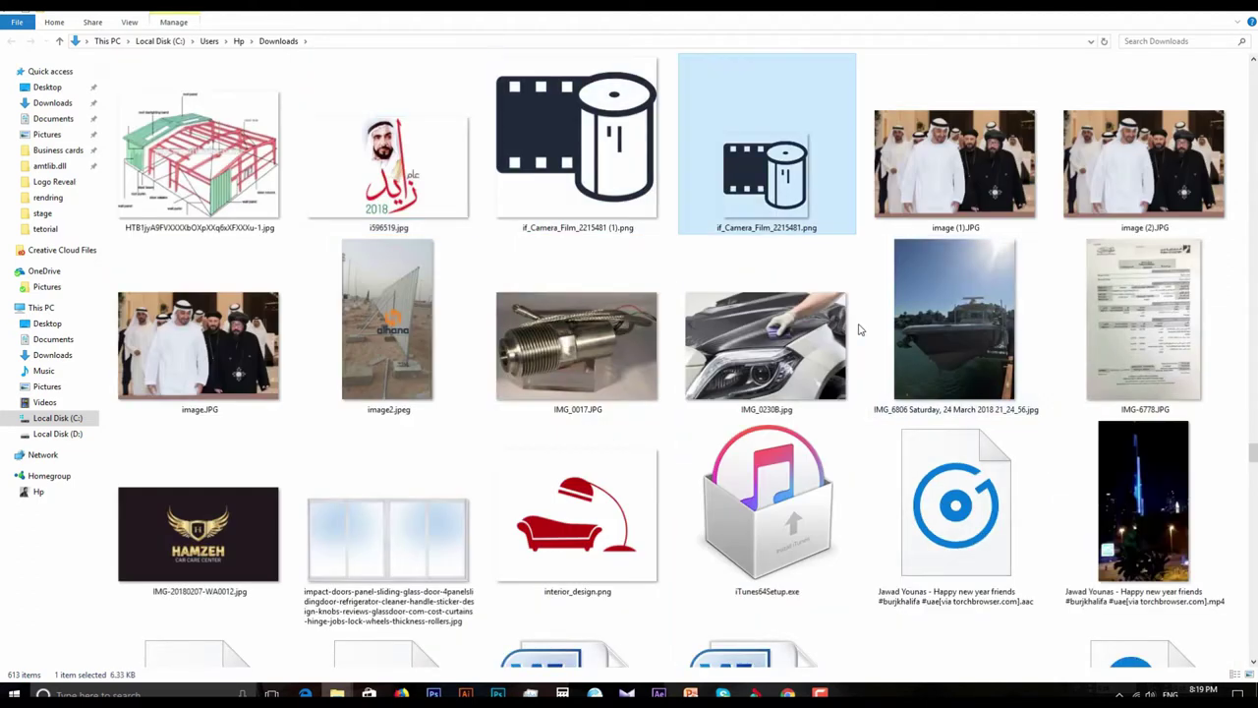
pyautogui.press('Right')
pyautogui.press('Right')
pyautogui.scroll(2, 865, 330)
pyautogui.scroll(10, 861, 328)
pyautogui.scroll(2, 859, 328)
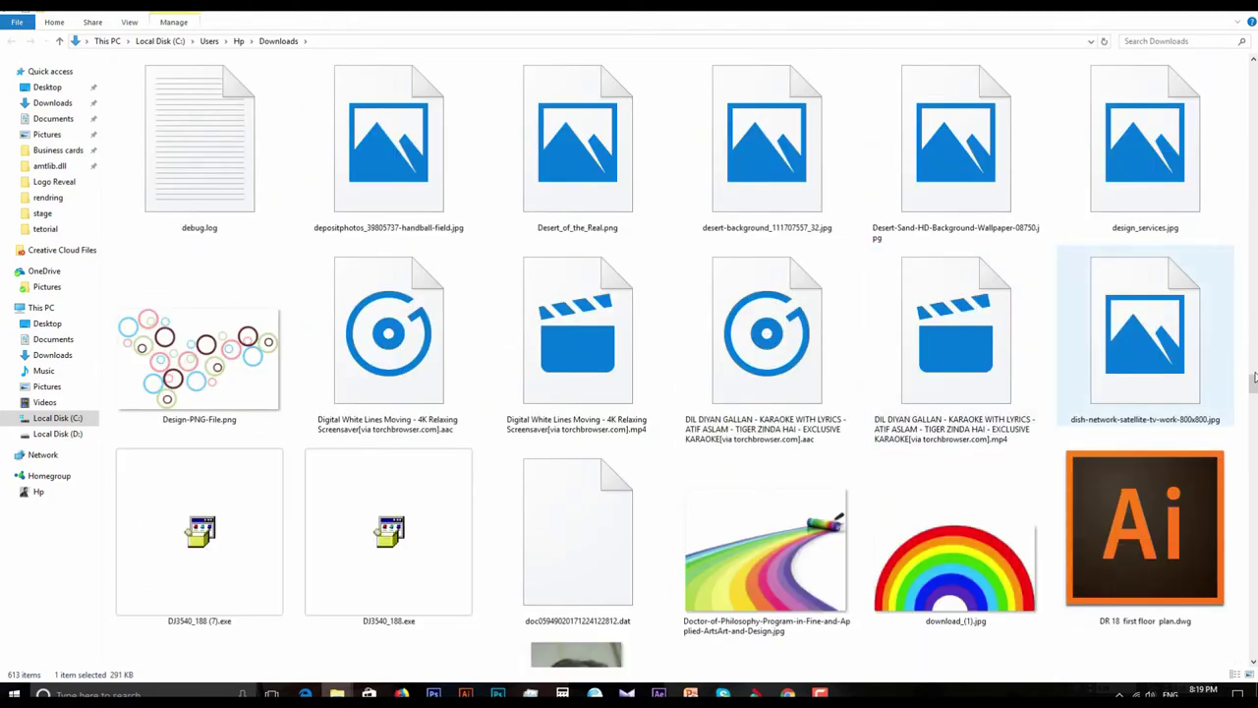
pyautogui.scroll(5, 1253, 376)
pyautogui.scroll(5, 1253, 377)
pyautogui.scroll(5, 1253, 376)
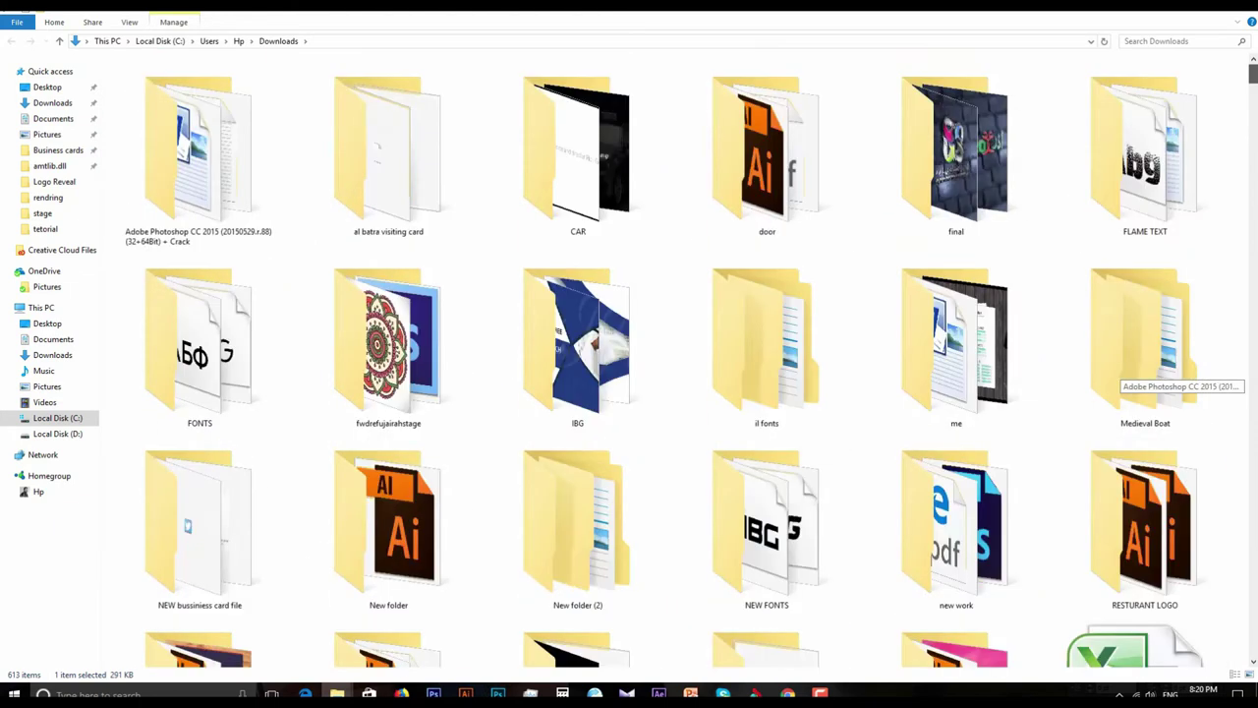
pyautogui.doubleClick(776, 334)
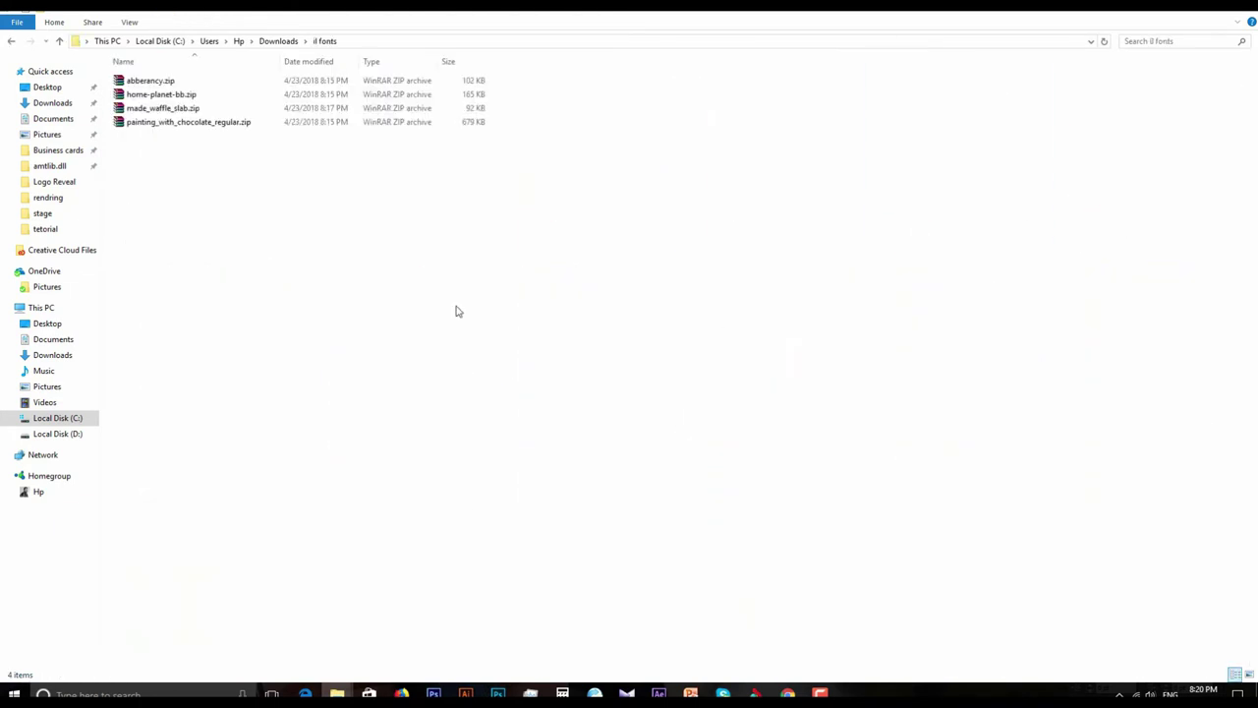
pyautogui.hotkey('ctrl', 'v')
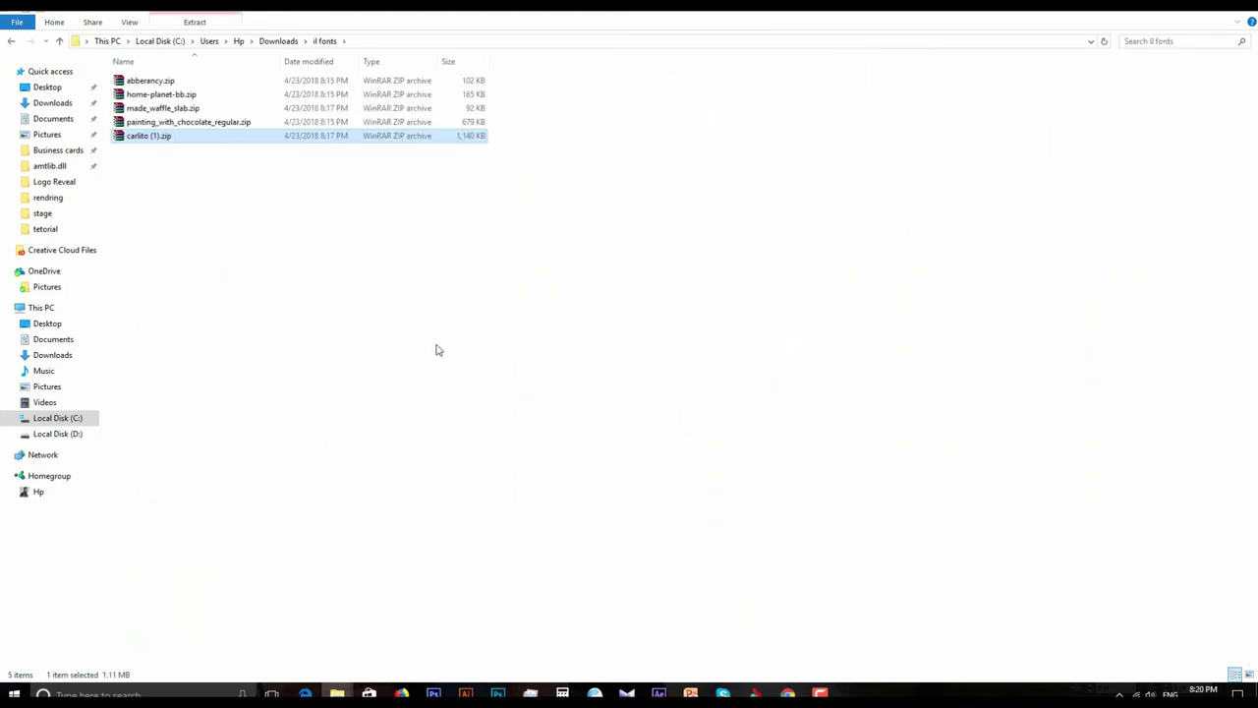
pyautogui.click(466, 693)
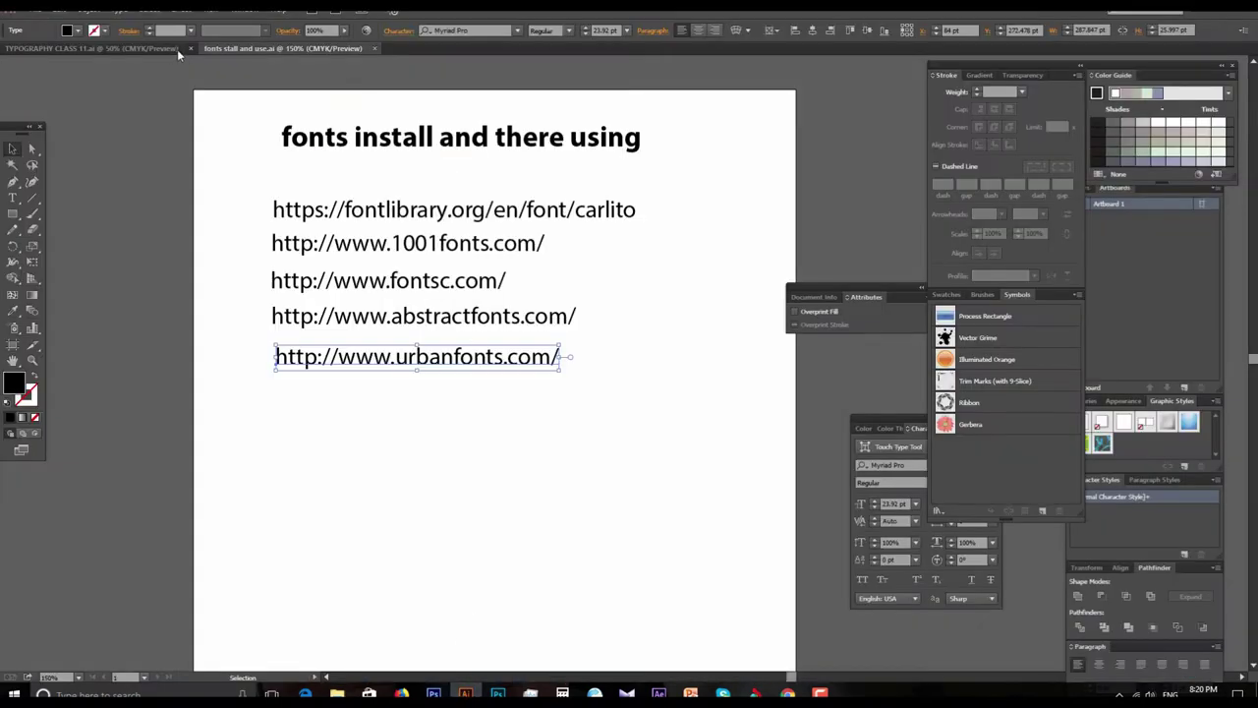
# - Close TYPOGRAPHY CLASS 11.ai and fonts stall and use.ai, then bring back the il fonts window
pyautogui.click(191, 49)
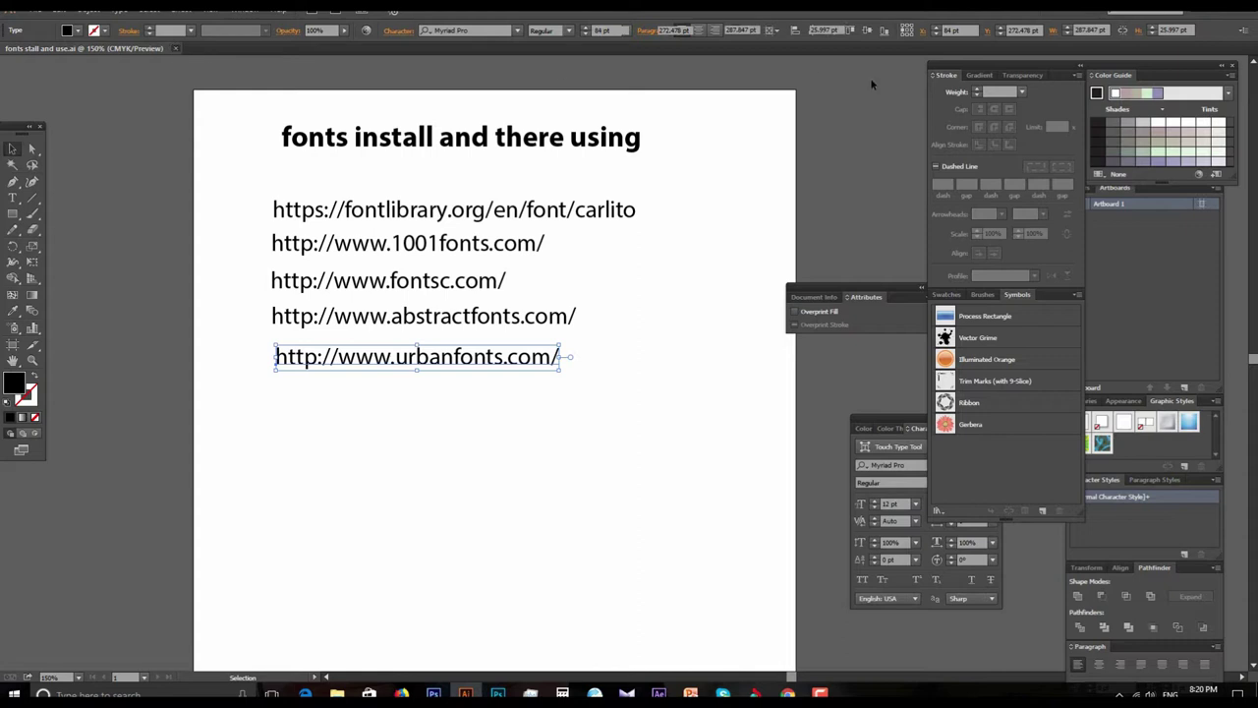
pyautogui.hotkey('ctrl', 'w')
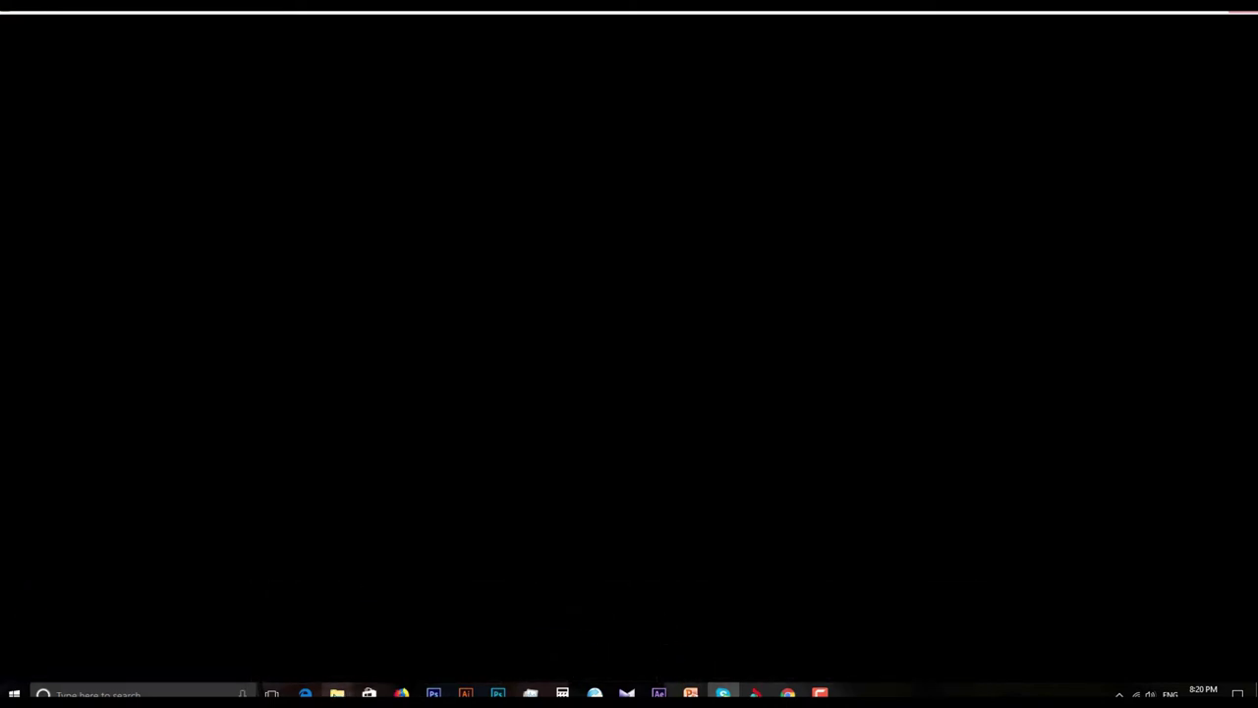
pyautogui.moveTo(336, 694)
pyautogui.click(899, 631)
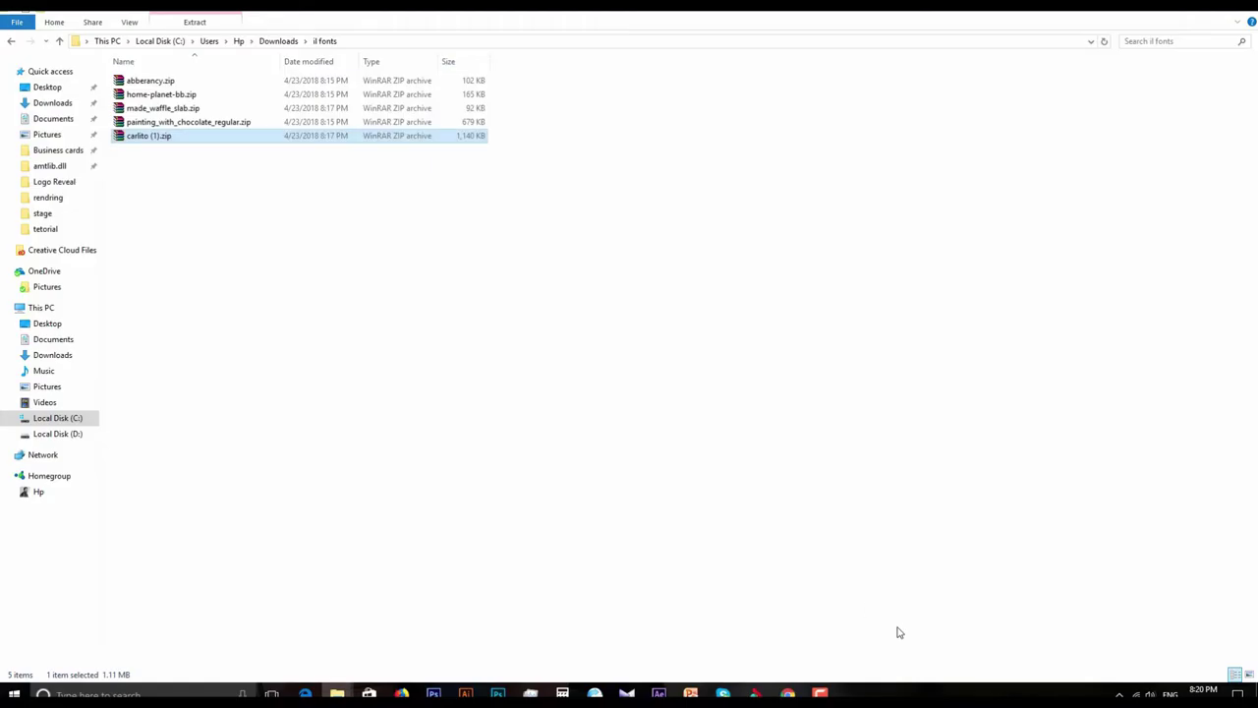
# - Extract abberancy.zip into il fonts and look inside the resulting ot and tt folders
pyautogui.moveTo(282, 259); pyautogui.dragTo(126, 67)
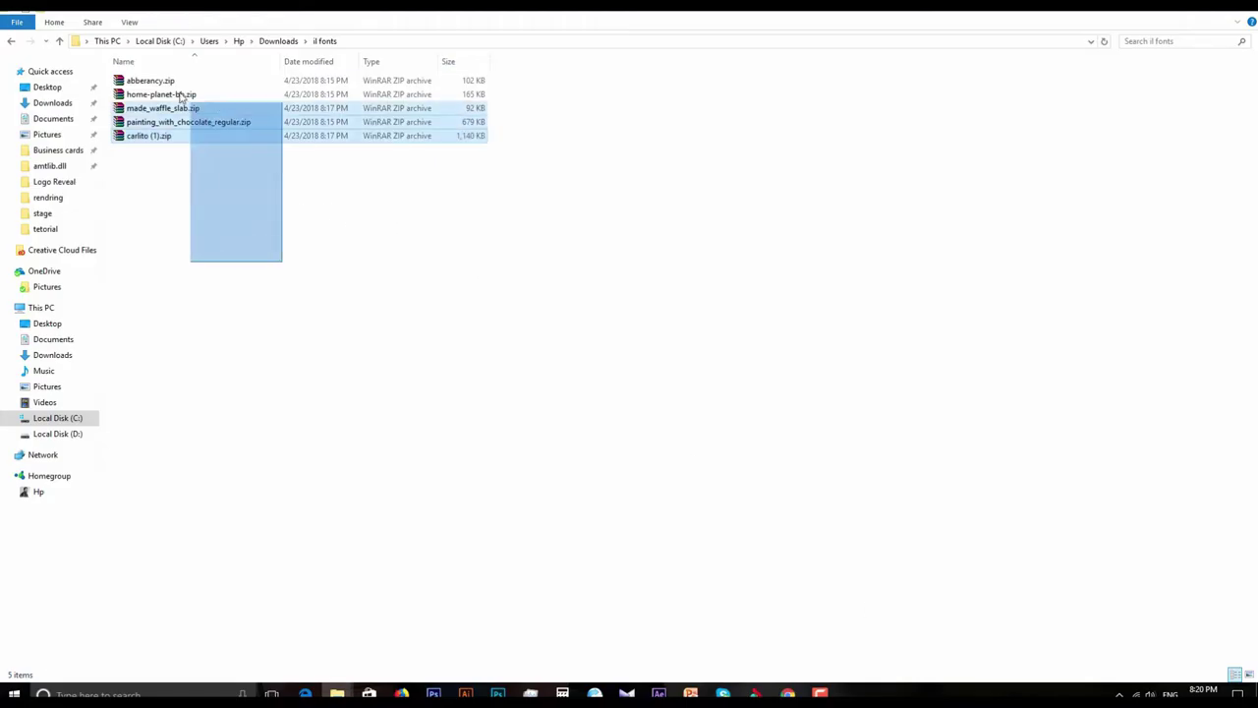
pyautogui.click(323, 242)
pyautogui.click(155, 81)
pyautogui.rightClick(158, 80)
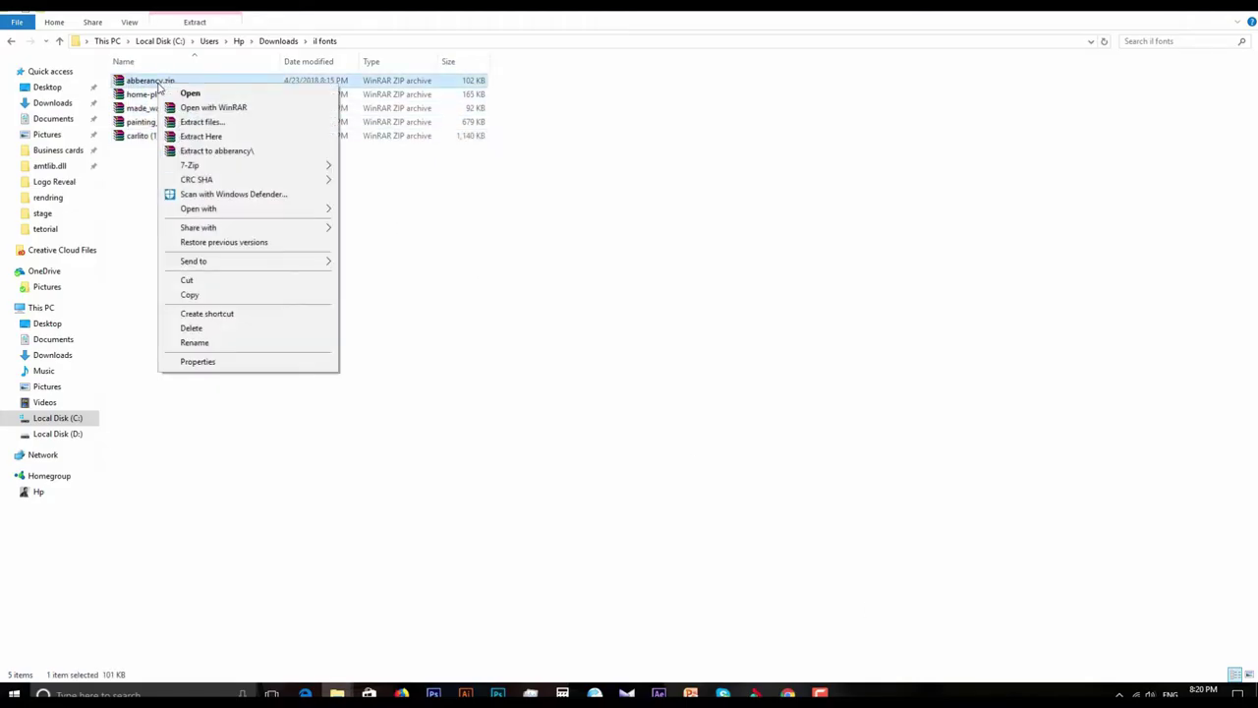
pyautogui.click(200, 137)
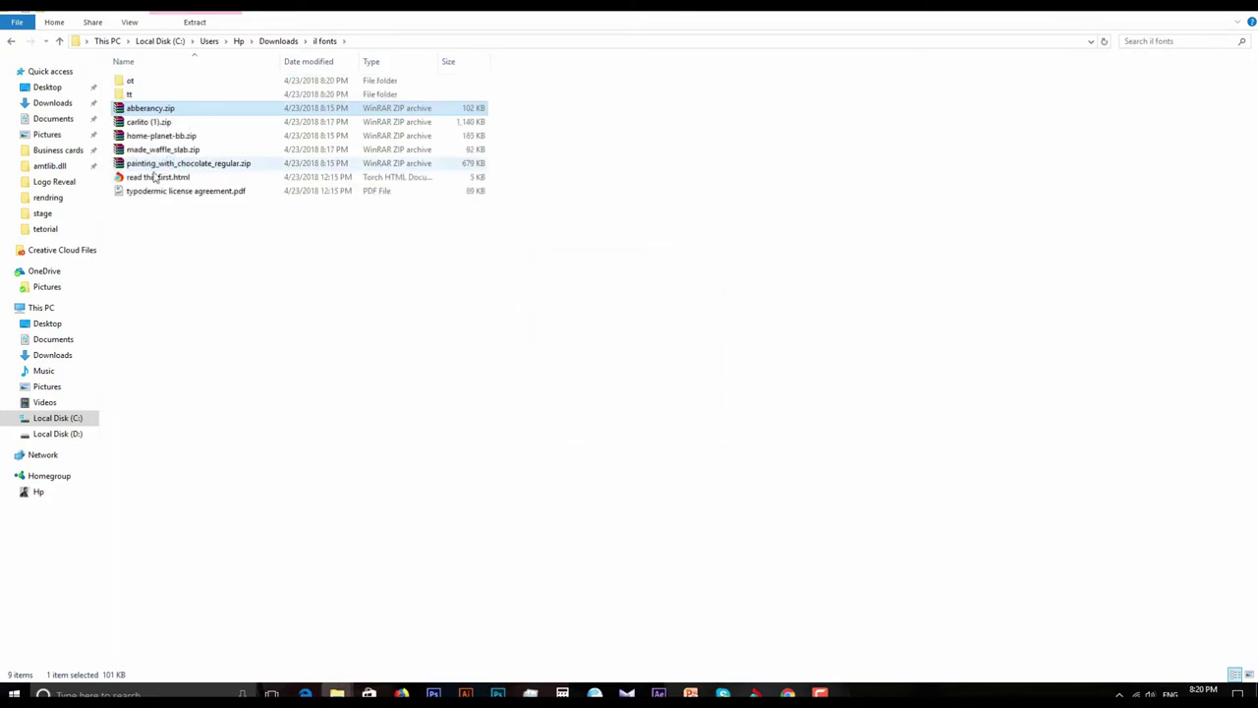
pyautogui.doubleClick(148, 81)
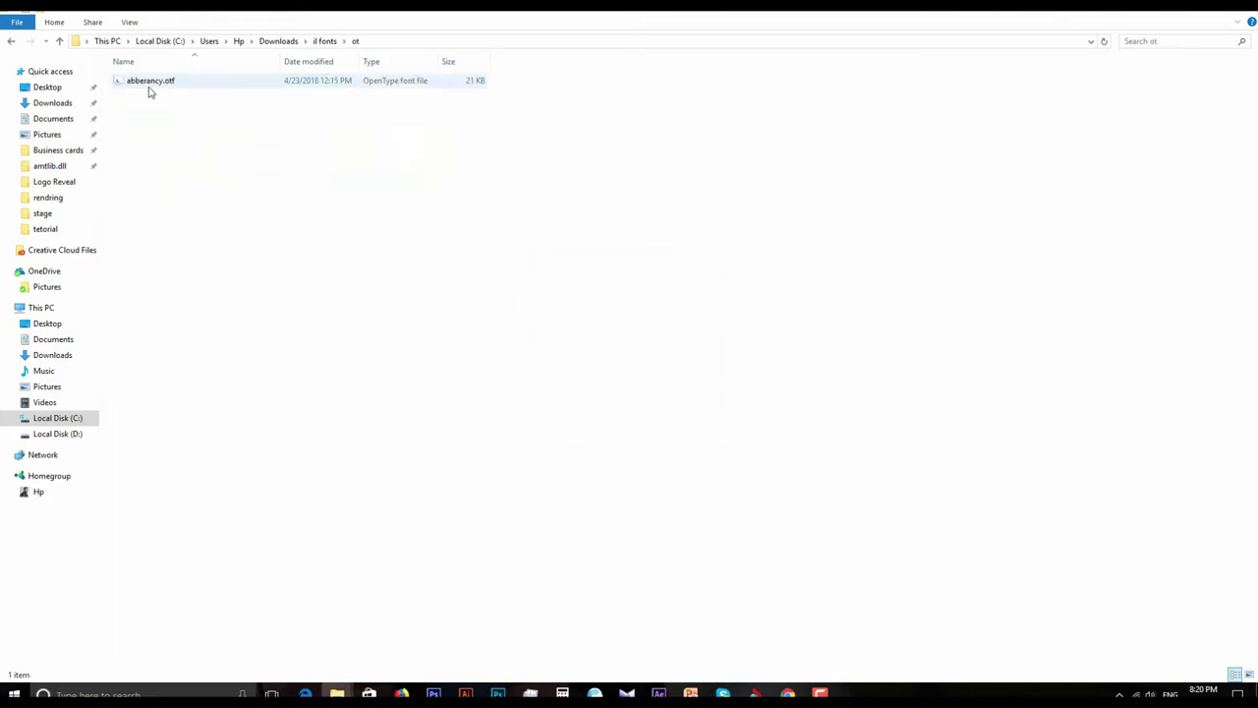
pyautogui.click(58, 41)
pyautogui.doubleClick(131, 96)
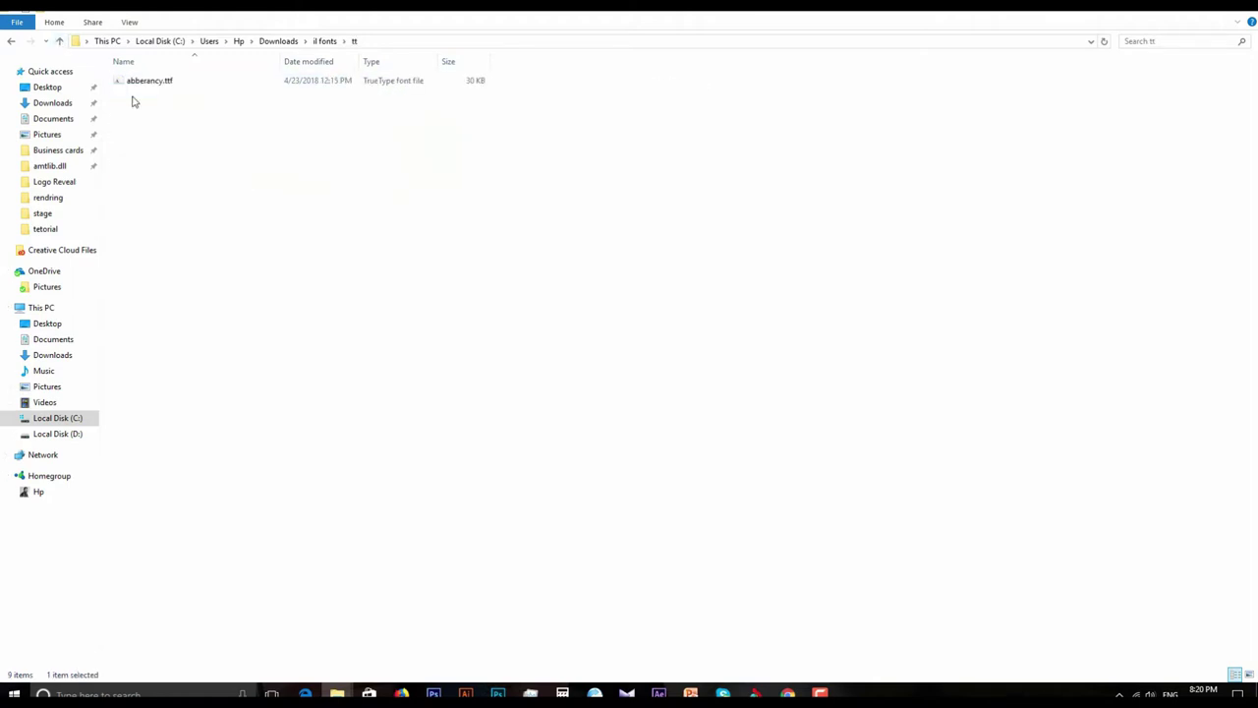
pyautogui.click(59, 42)
# - Install abberancy.otf from the ot folder
pyautogui.doubleClick(143, 81)
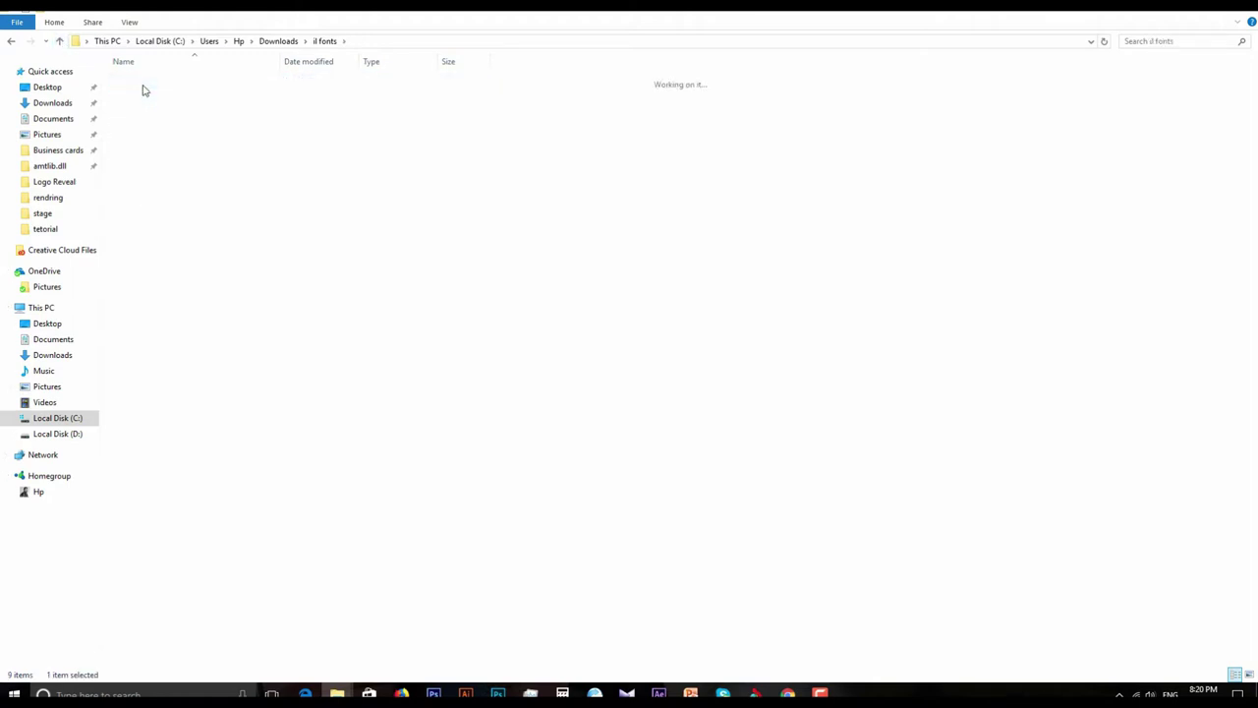
pyautogui.click(146, 83)
pyautogui.rightClick(145, 82)
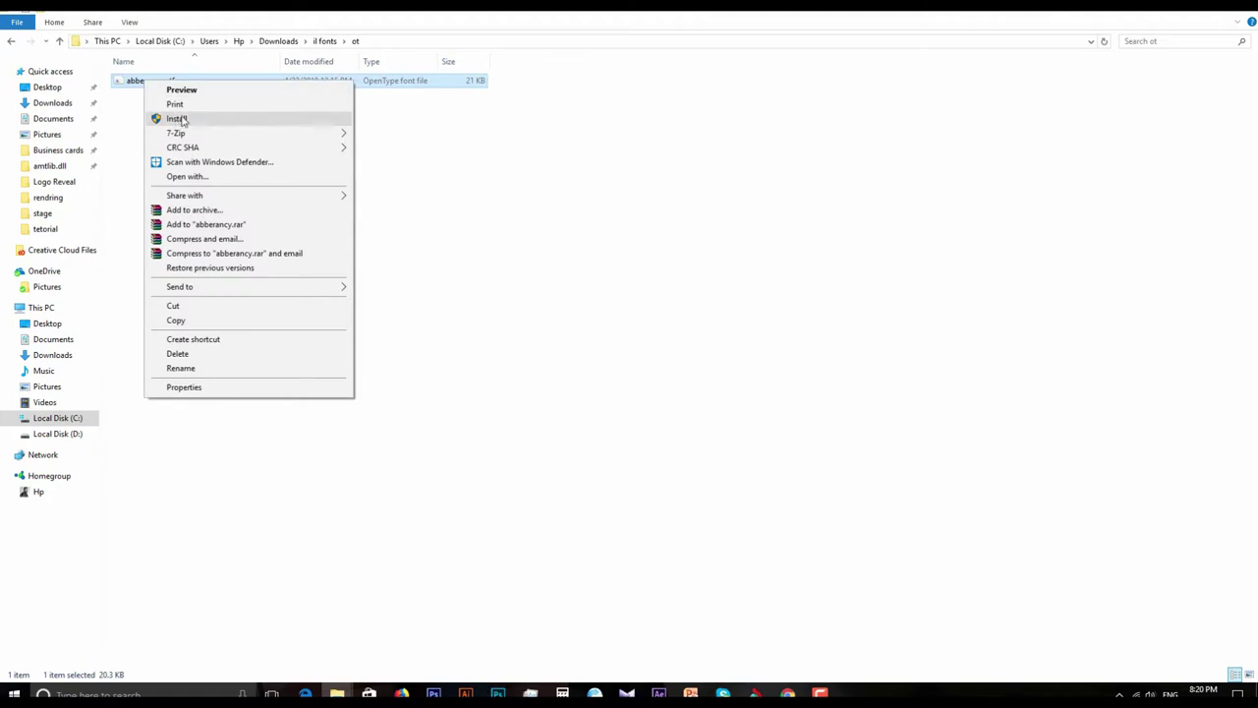
pyautogui.click(175, 118)
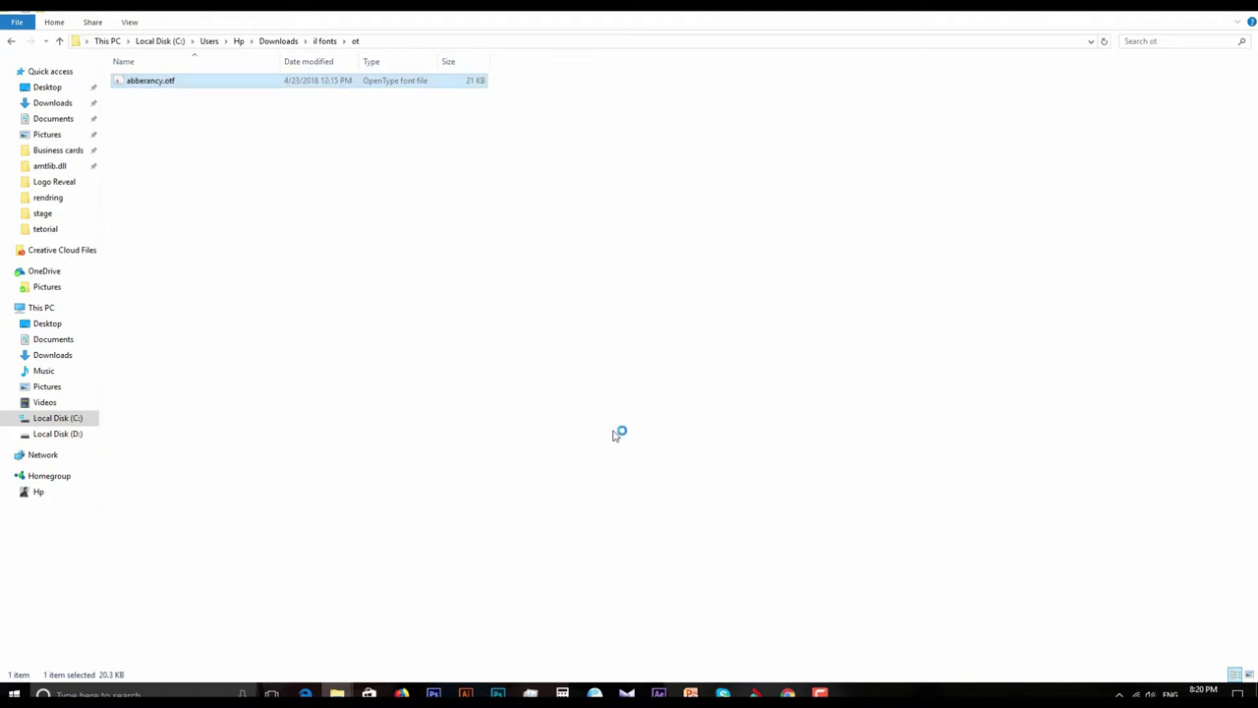
pyautogui.click(63, 42)
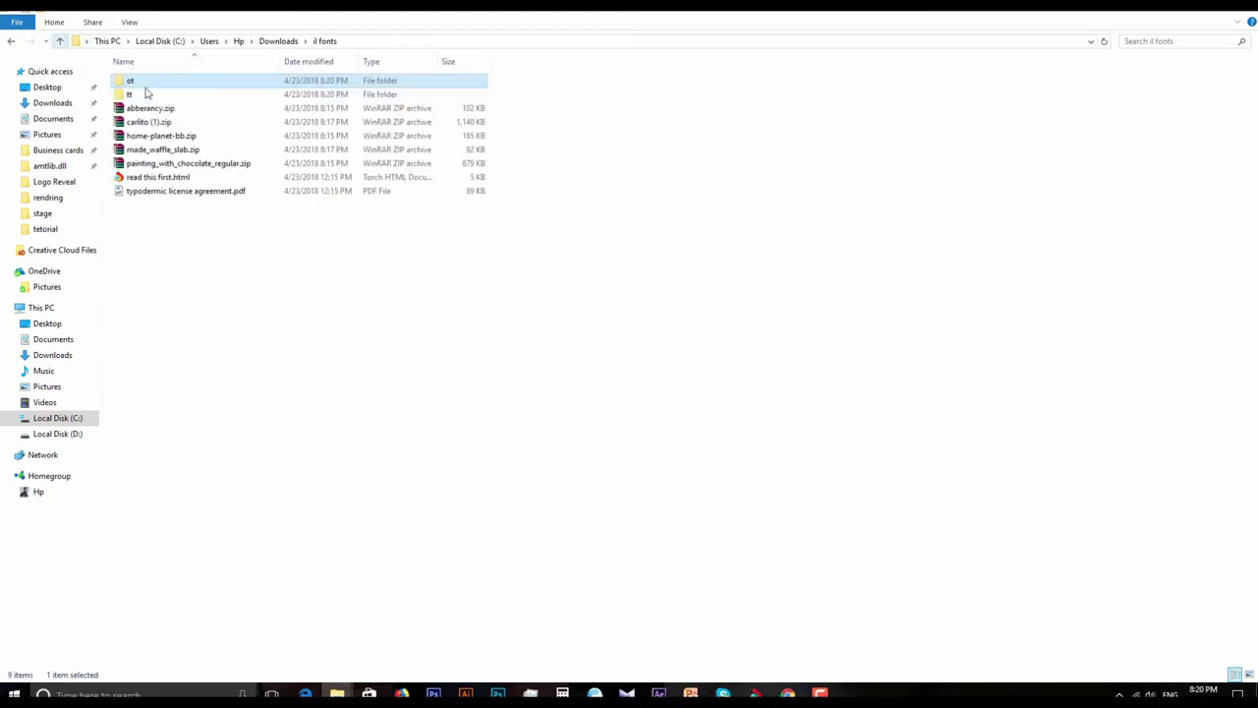
# - Install abberancy.ttf from the tt folder, replacing the existing font, then select the Abberancy leftovers
pyautogui.doubleClick(153, 98)
pyautogui.click(147, 82)
pyautogui.rightClick(141, 85)
pyautogui.click(185, 118)
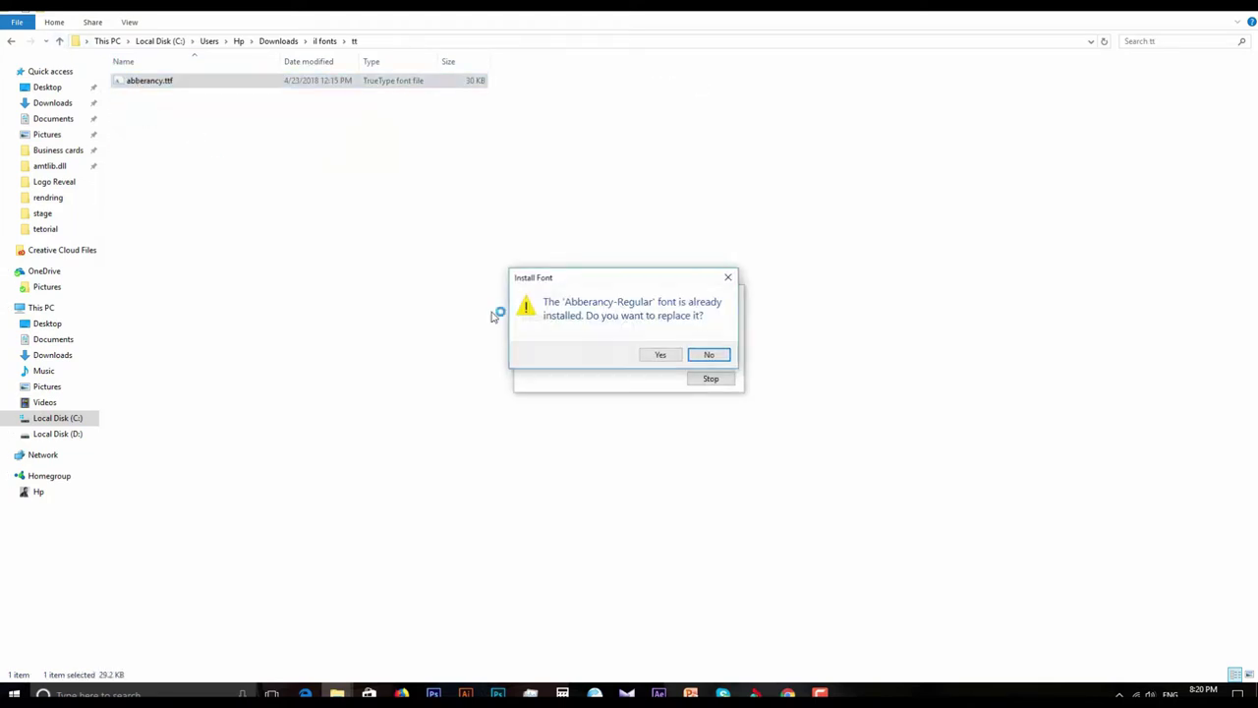
pyautogui.click(658, 357)
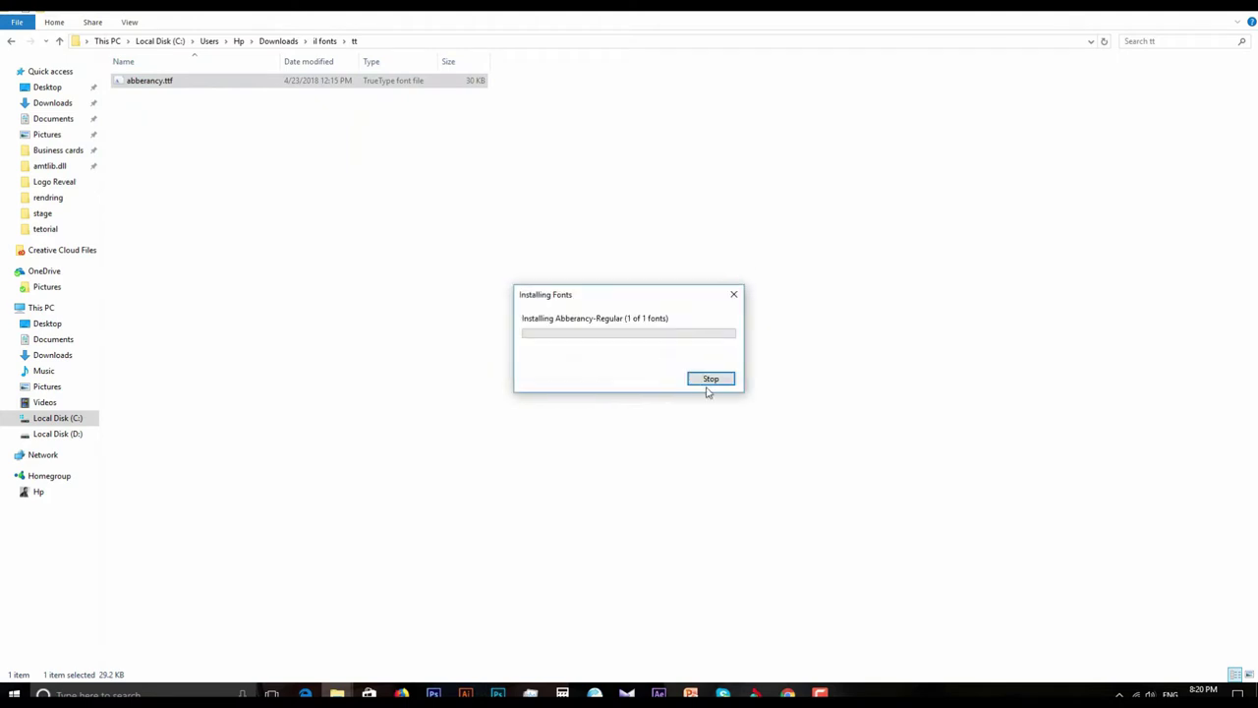
pyautogui.click(63, 43)
pyautogui.click(147, 109)
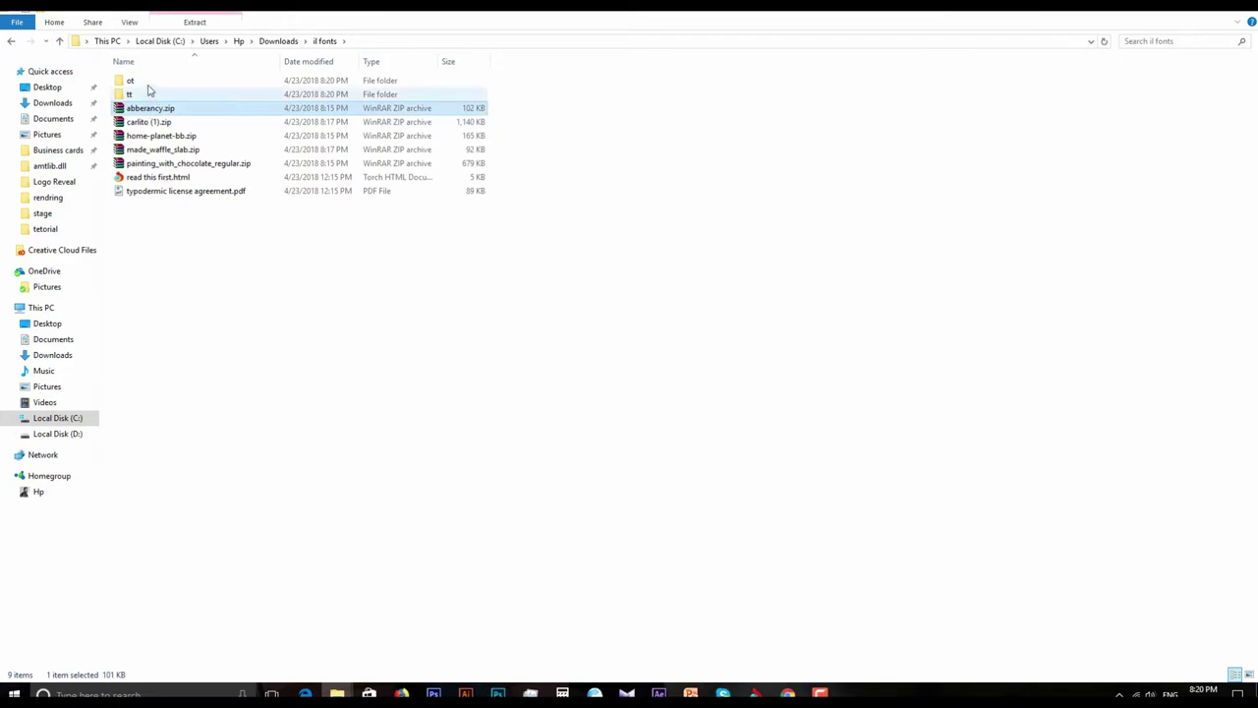
pyautogui.keyDown('shift'); pyautogui.click(148, 85); pyautogui.keyUp('shift')
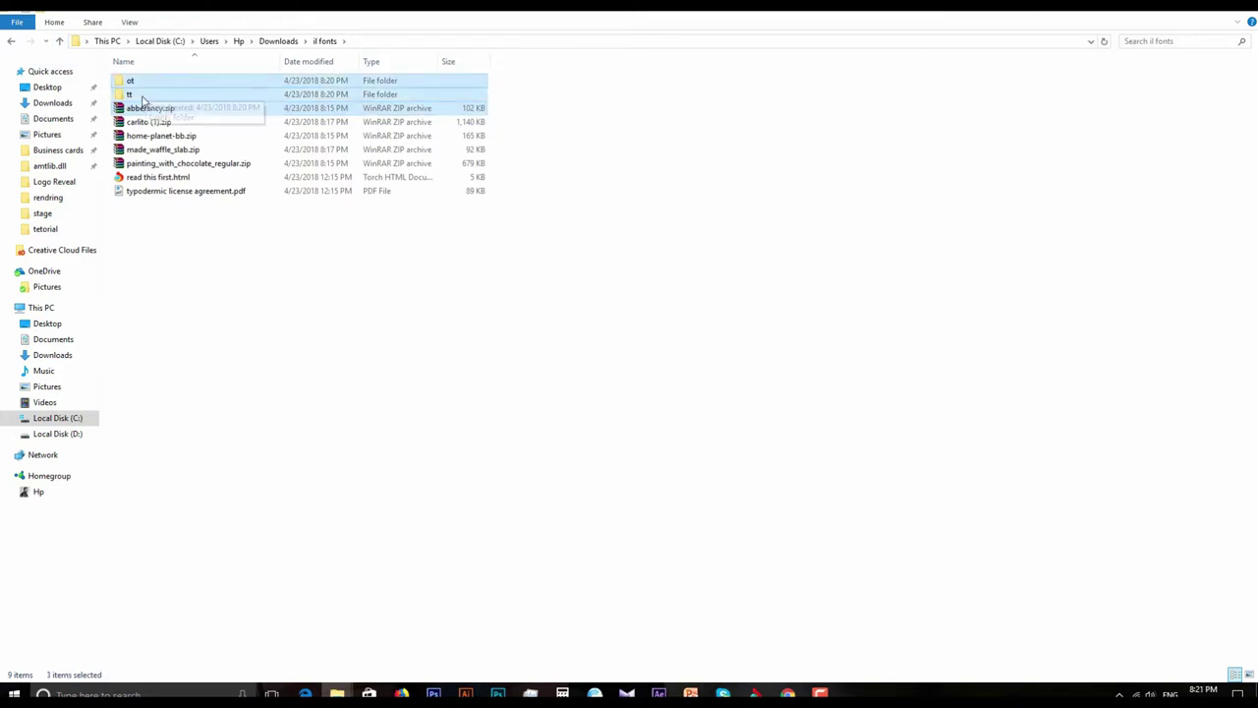
# - Delete the Abberancy ot/tt folders, abberancy.zip, and the read-me and license files
pyautogui.press('Delete')
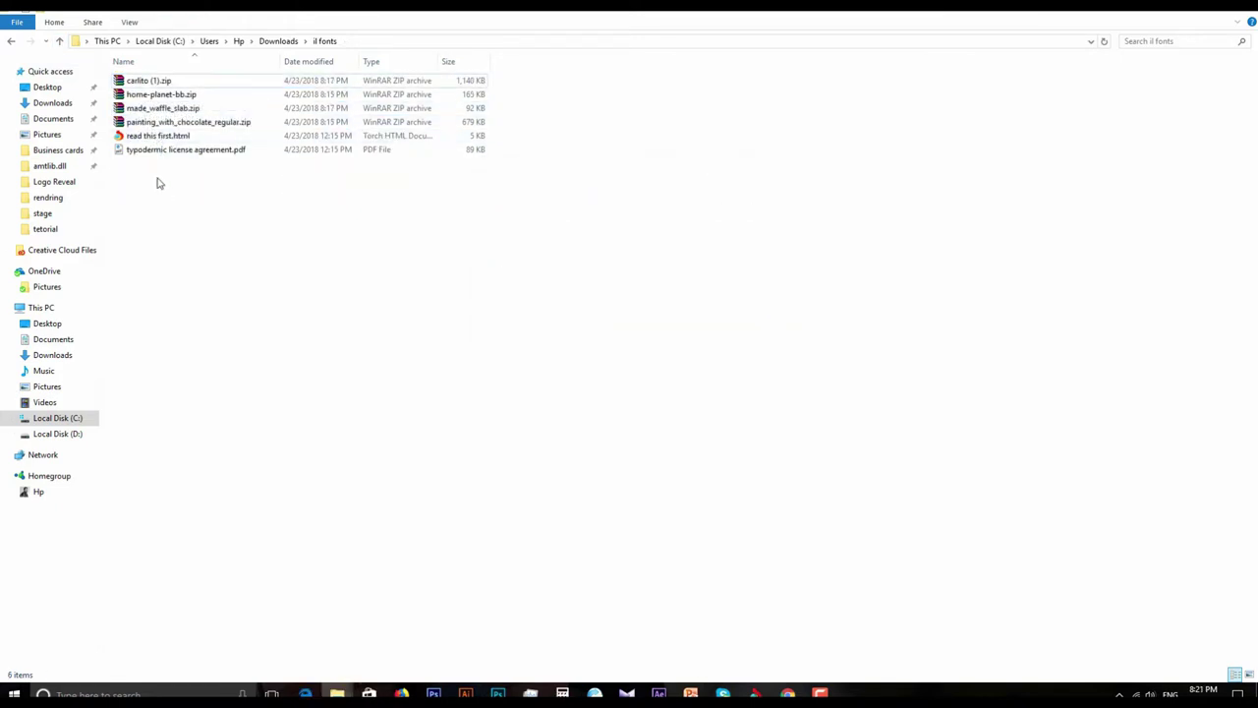
pyautogui.click(152, 150)
pyautogui.click(148, 81)
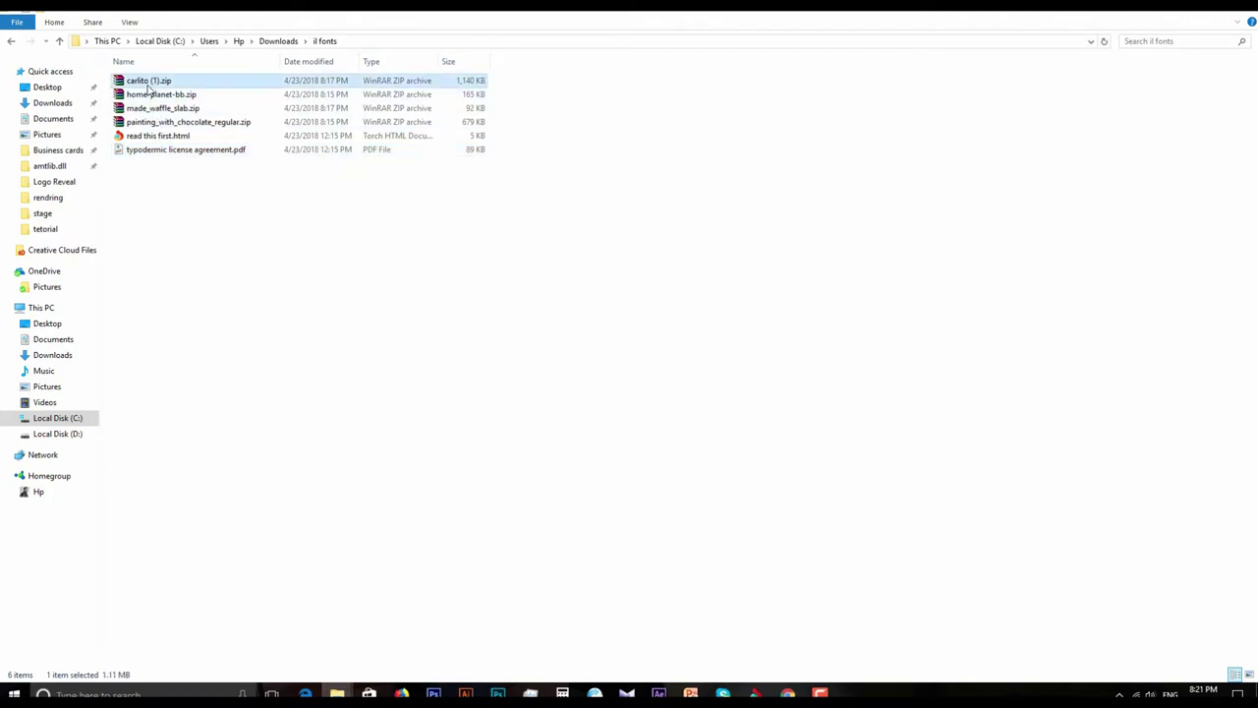
pyautogui.moveTo(160, 169); pyautogui.dragTo(138, 135)
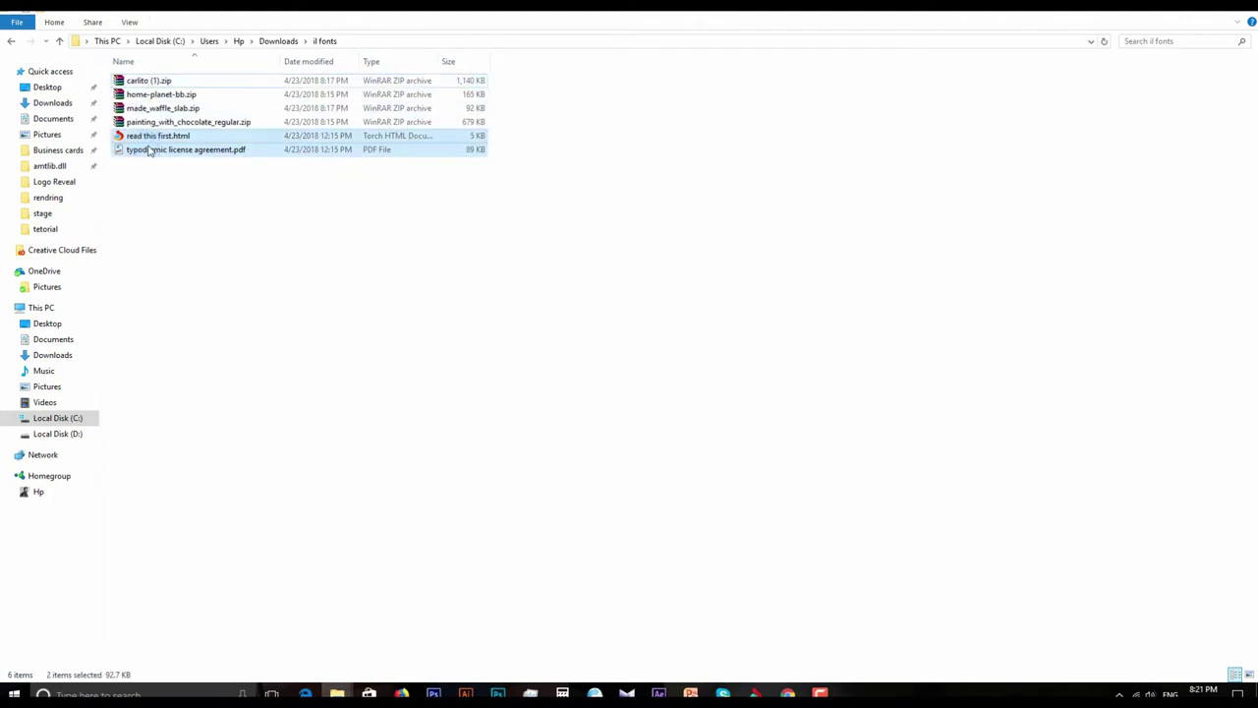
pyautogui.press('Delete')
# - Extract carlito (1).zip, install its four Carlito fonts, and delete the zip
pyautogui.click(148, 80)
pyautogui.rightClick(148, 80)
pyautogui.click(189, 134)
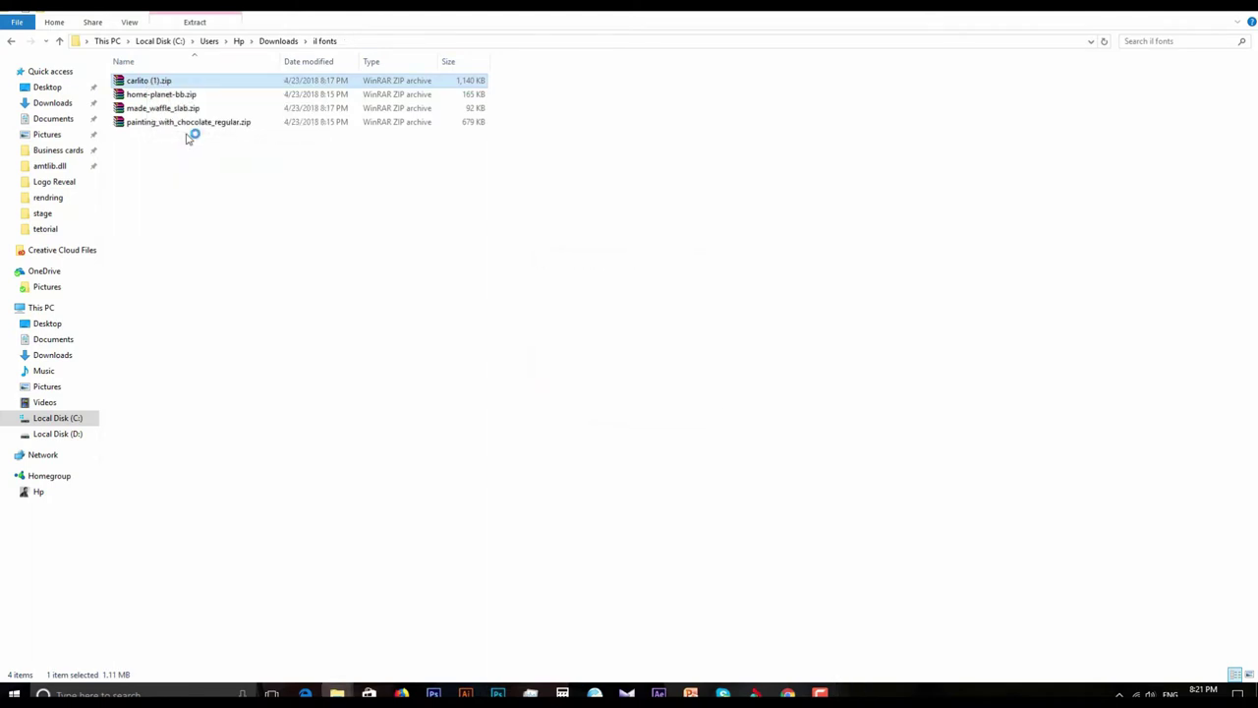
pyautogui.doubleClick(165, 81)
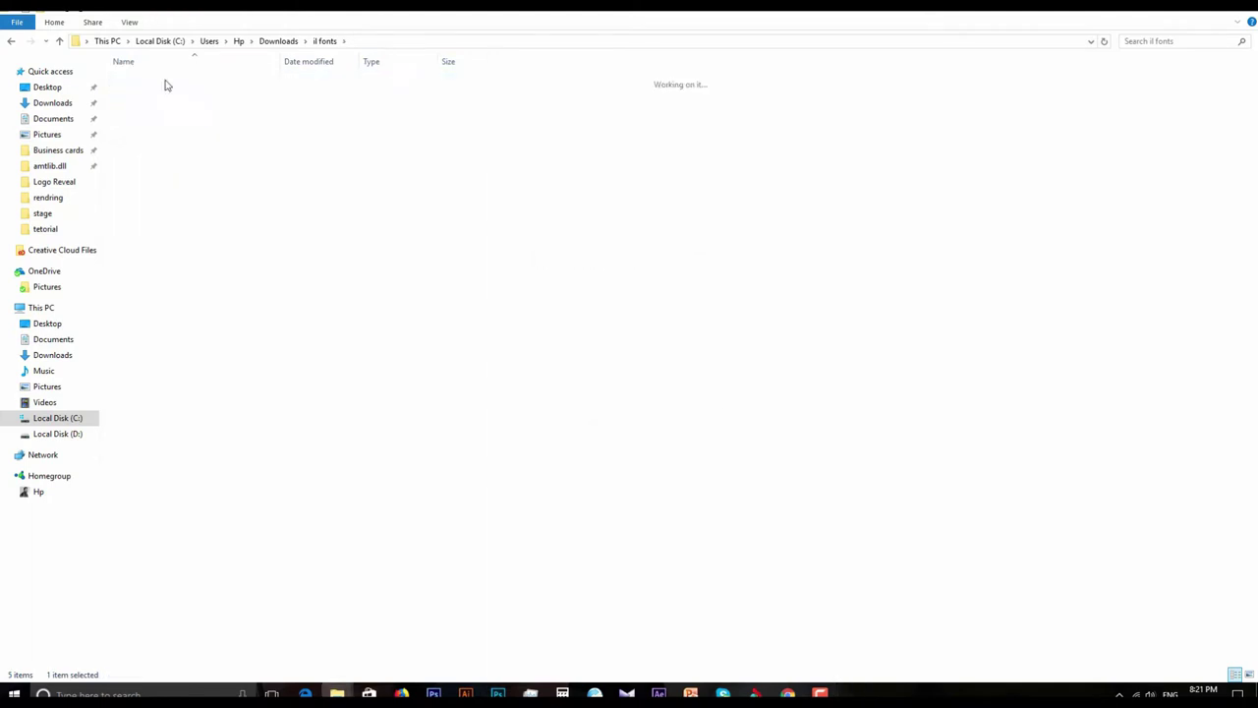
pyautogui.click(167, 122)
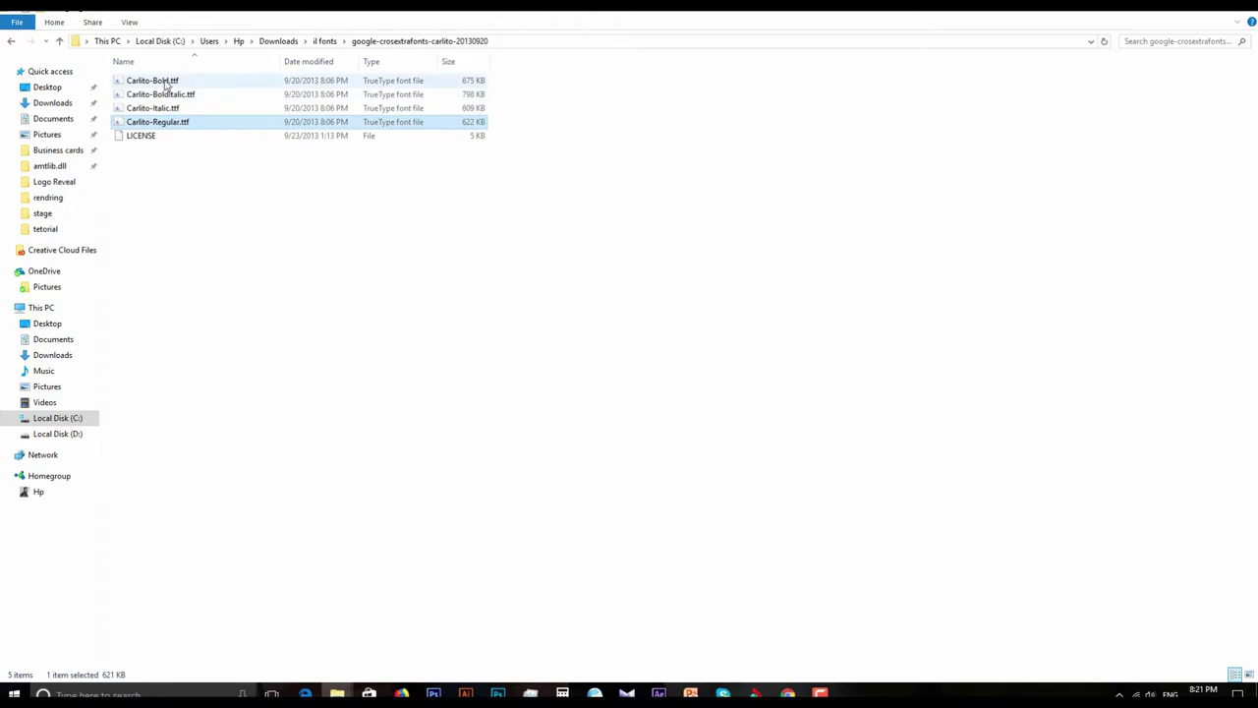
pyautogui.keyDown('shift'); pyautogui.click(167, 81); pyautogui.keyUp('shift')
pyautogui.rightClick(165, 83)
pyautogui.click(191, 120)
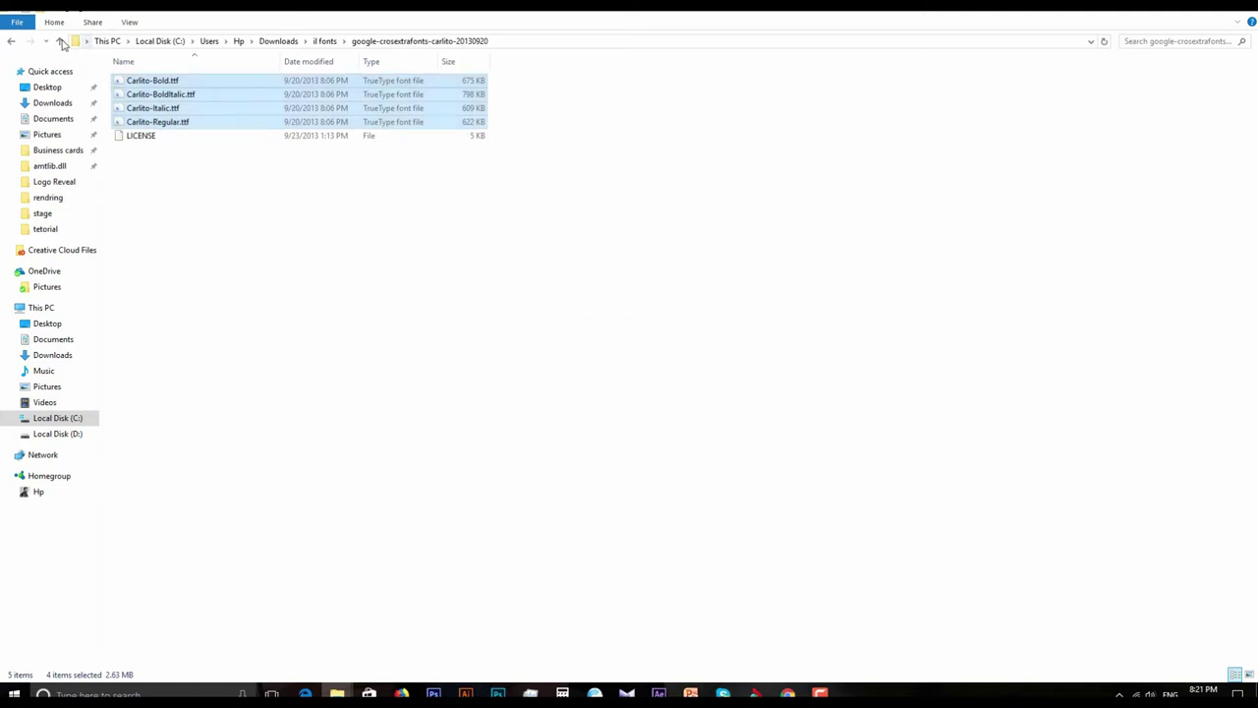
pyautogui.click(60, 41)
pyautogui.click(149, 97)
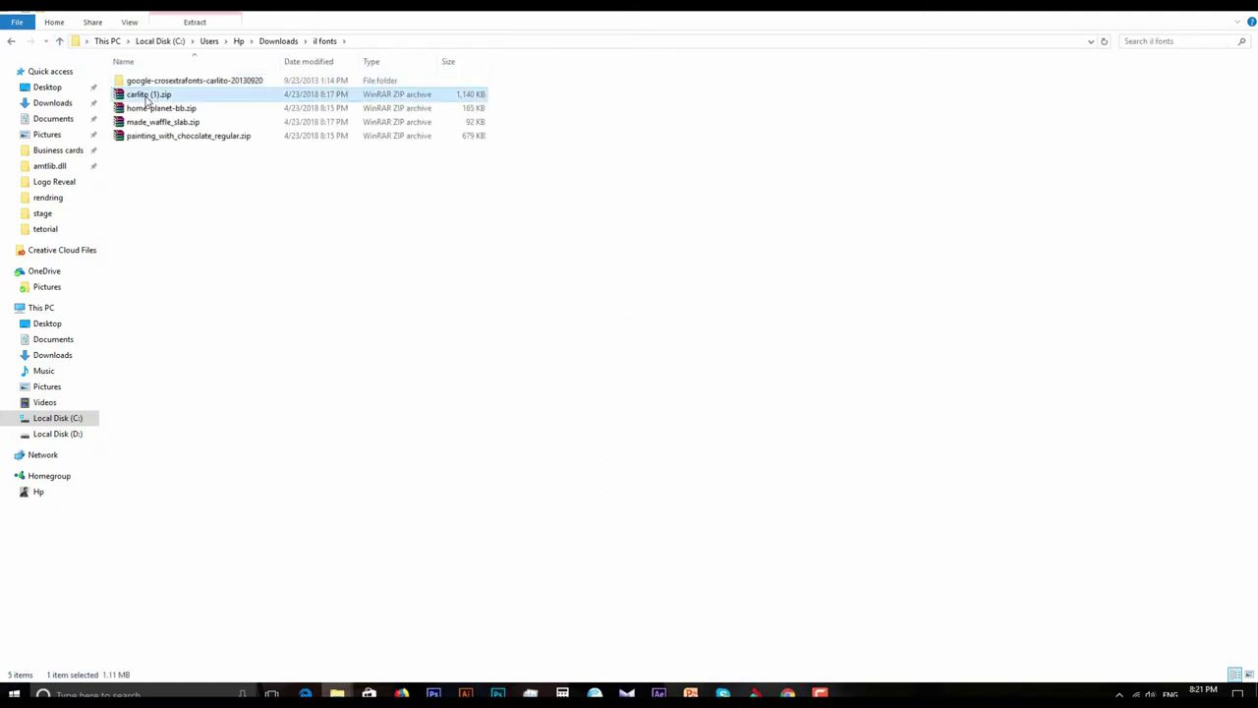
pyautogui.press('Delete')
# - Extract home-planet-bb.zip, install its eight HomePlanet fonts, and delete the font files
pyautogui.click(147, 95)
pyautogui.rightClick(148, 96)
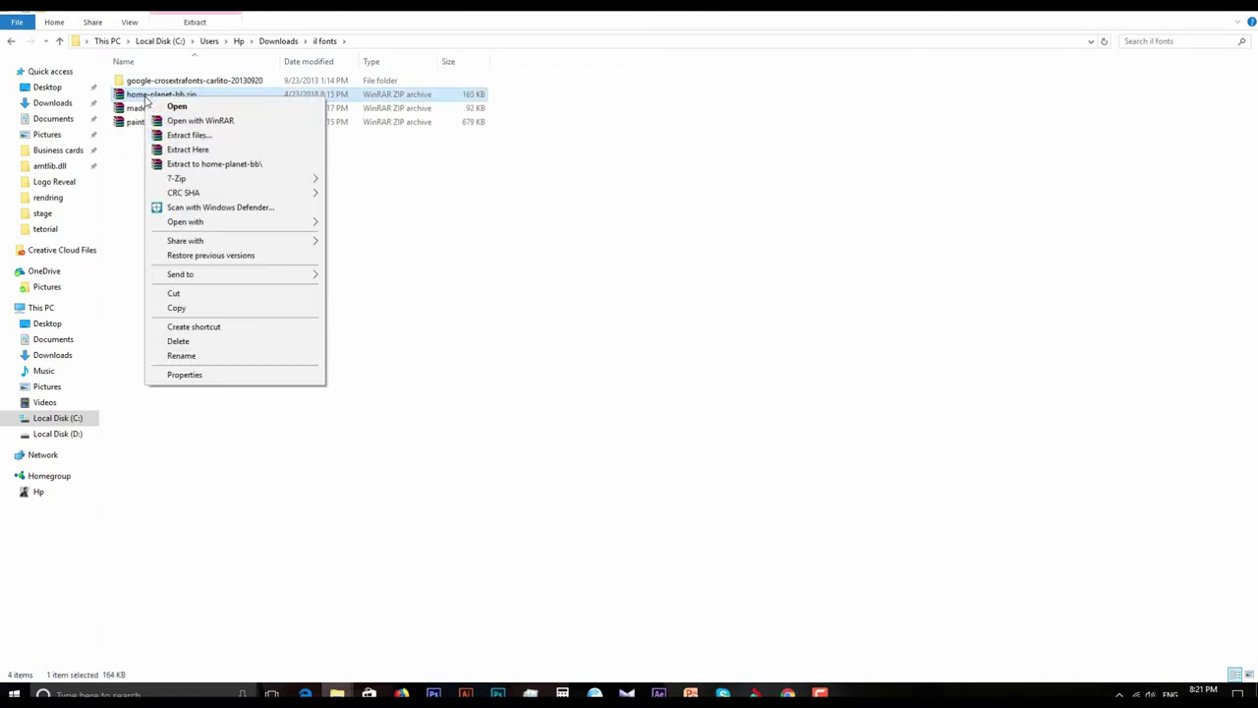
pyautogui.click(188, 149)
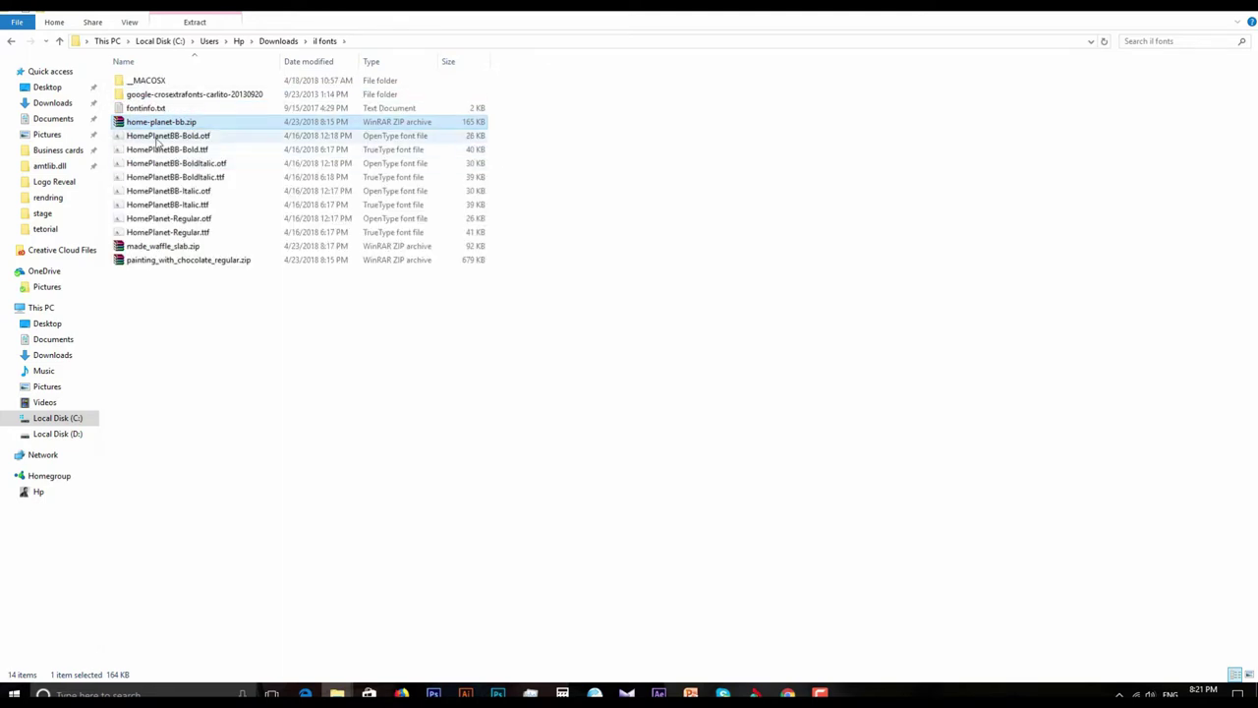
pyautogui.click(167, 136)
pyautogui.keyDown('shift'); pyautogui.click(175, 232); pyautogui.keyUp('shift')
pyautogui.rightClick(179, 170)
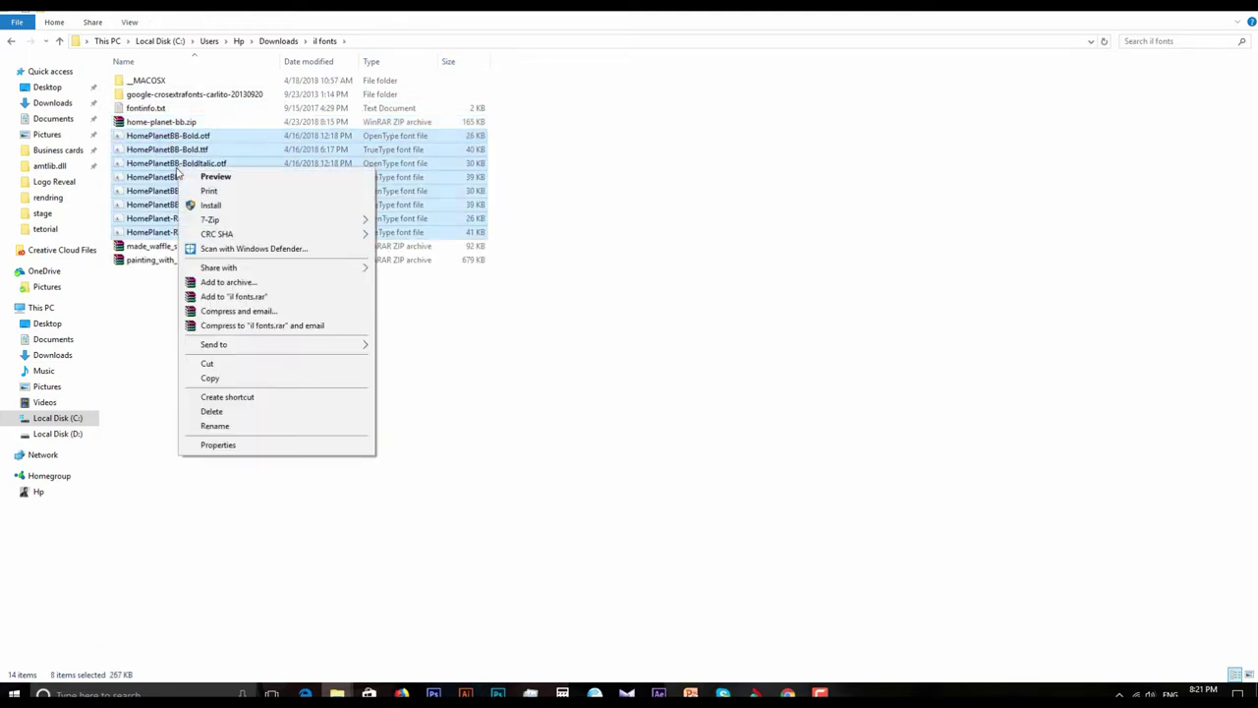
pyautogui.click(213, 203)
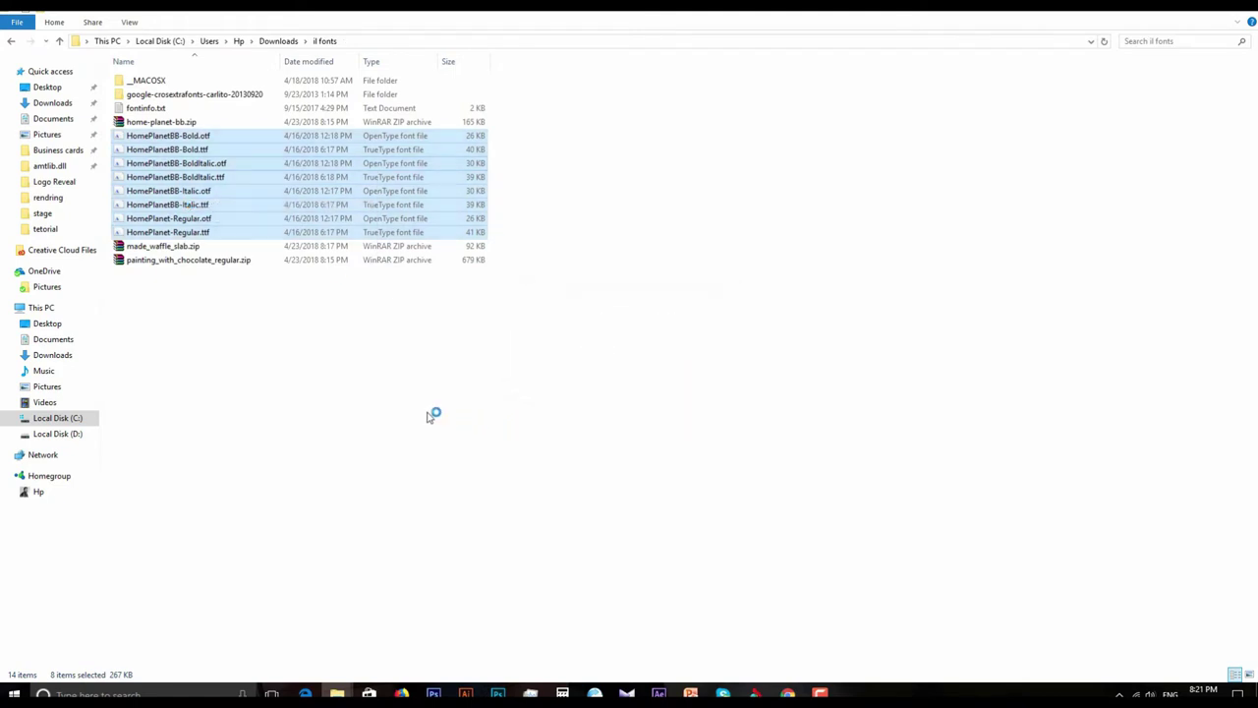
pyautogui.press('Delete')
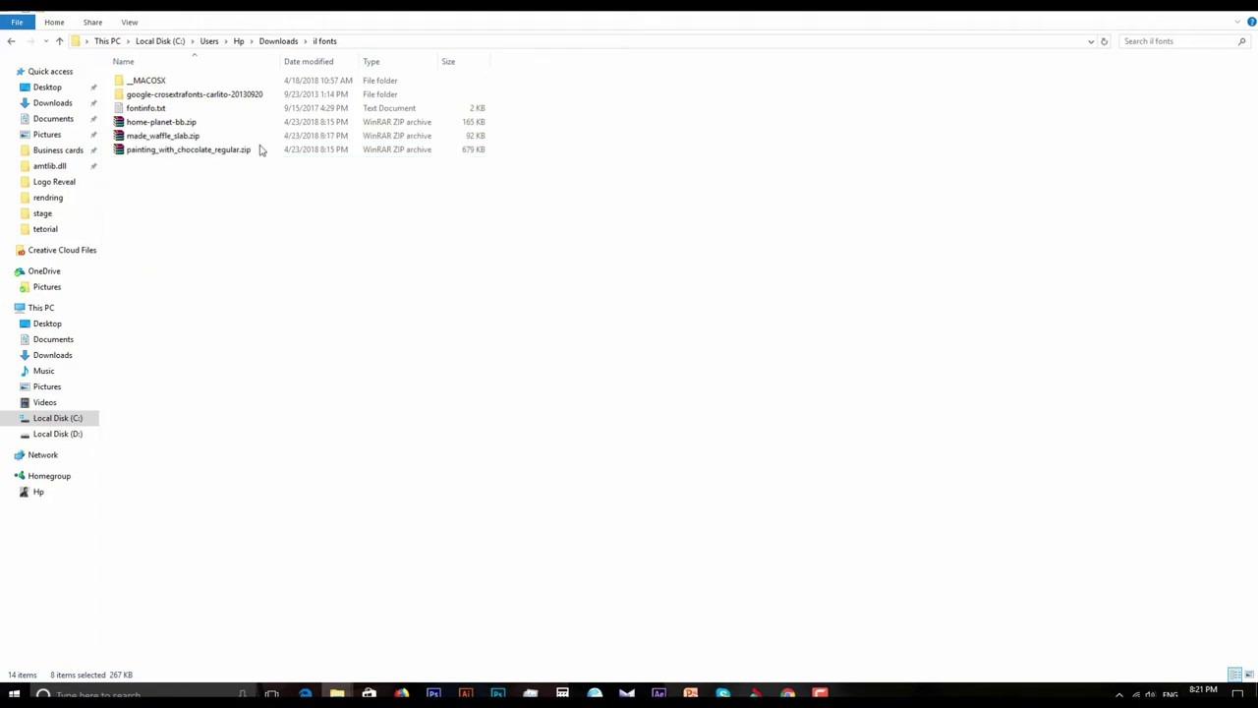
# - Extract made_waffle_slab.zip, install MADEWaffleSlabPERSONALUSE.otf, and delete the font file
pyautogui.click(163, 137)
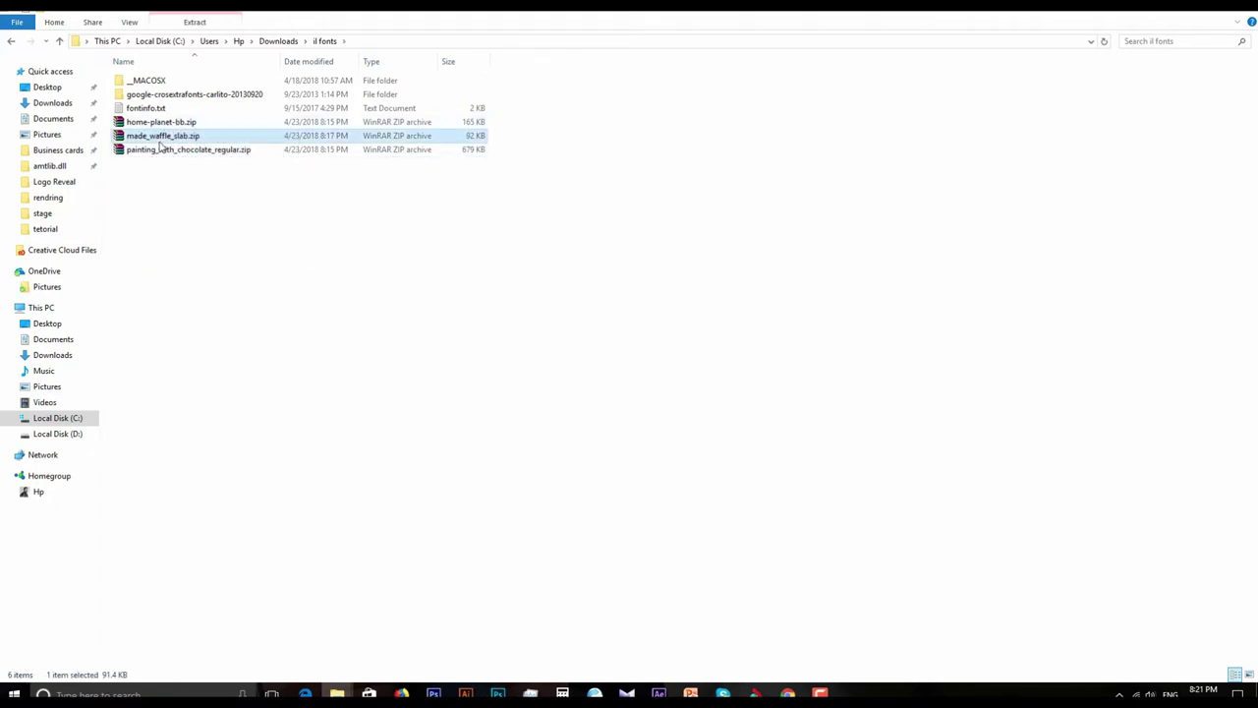
pyautogui.rightClick(160, 138)
pyautogui.click(207, 186)
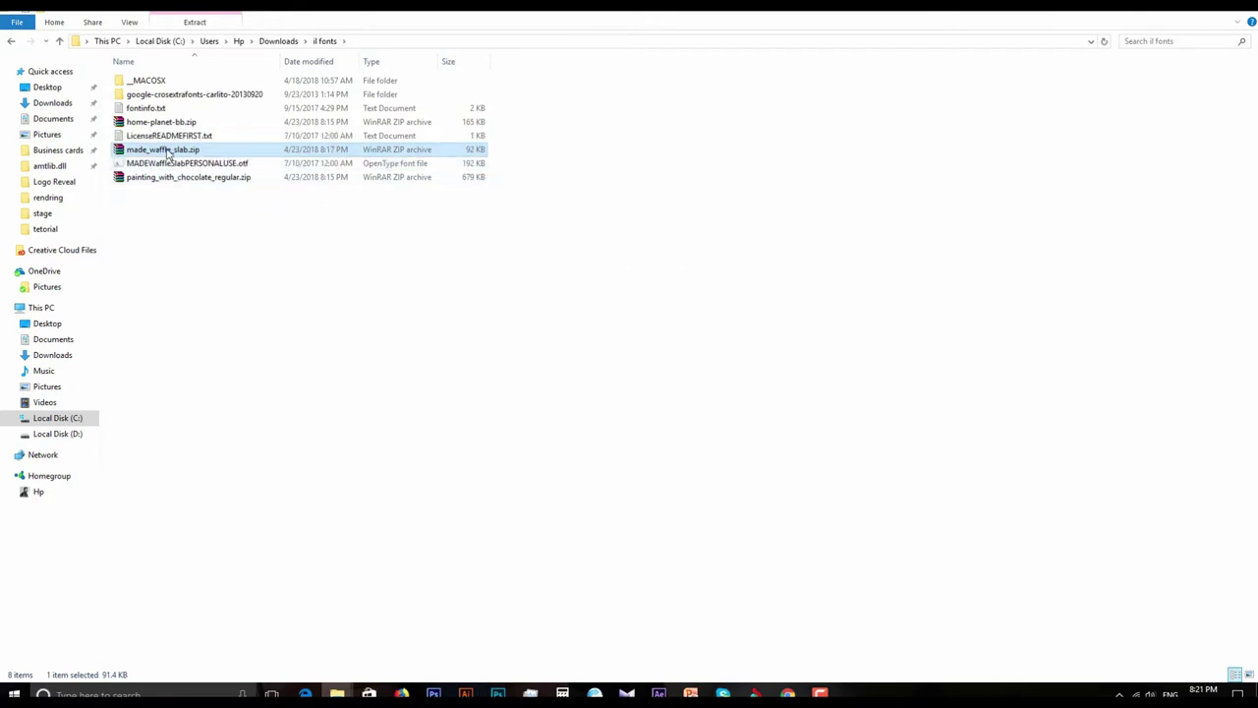
pyautogui.click(162, 164)
pyautogui.rightClick(160, 164)
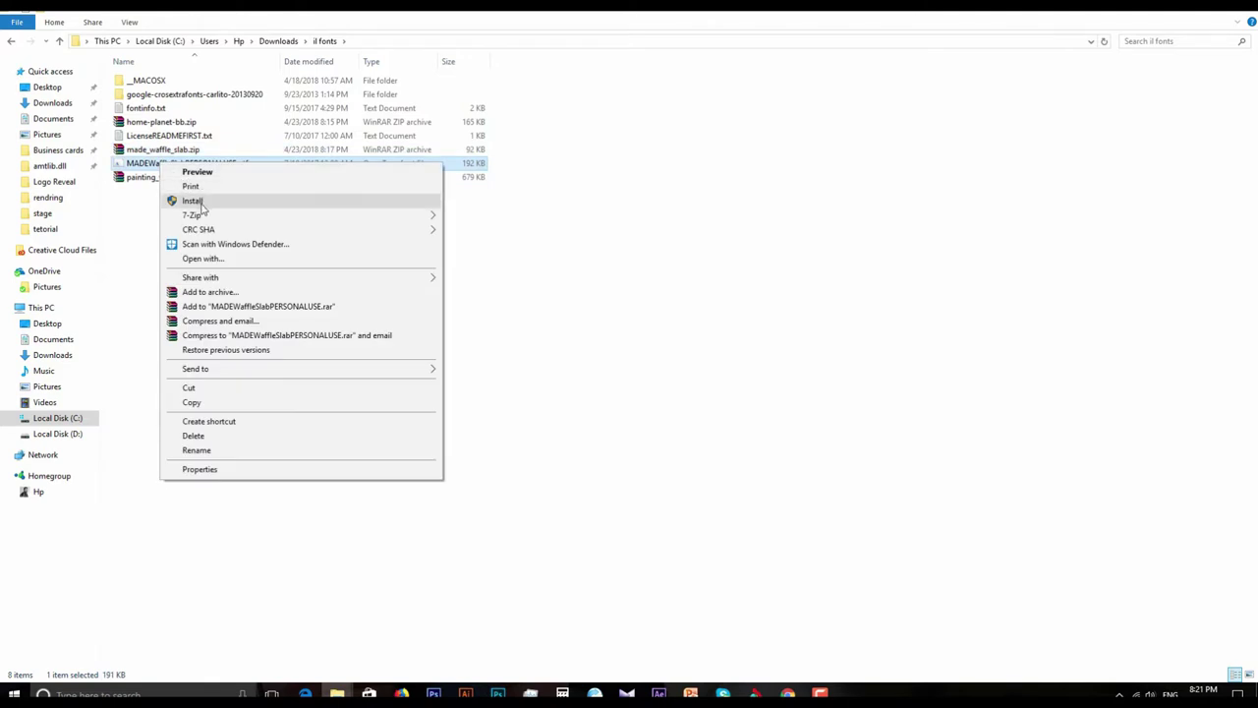
pyautogui.click(193, 202)
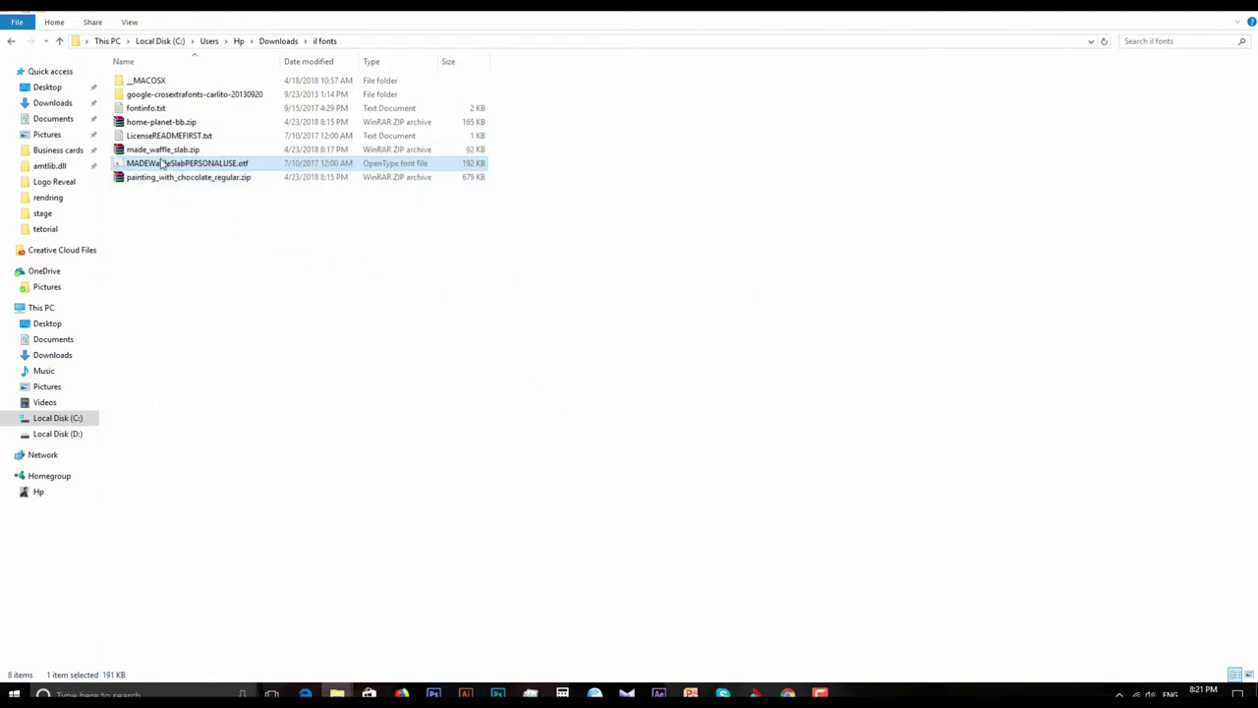
pyautogui.press('Delete')
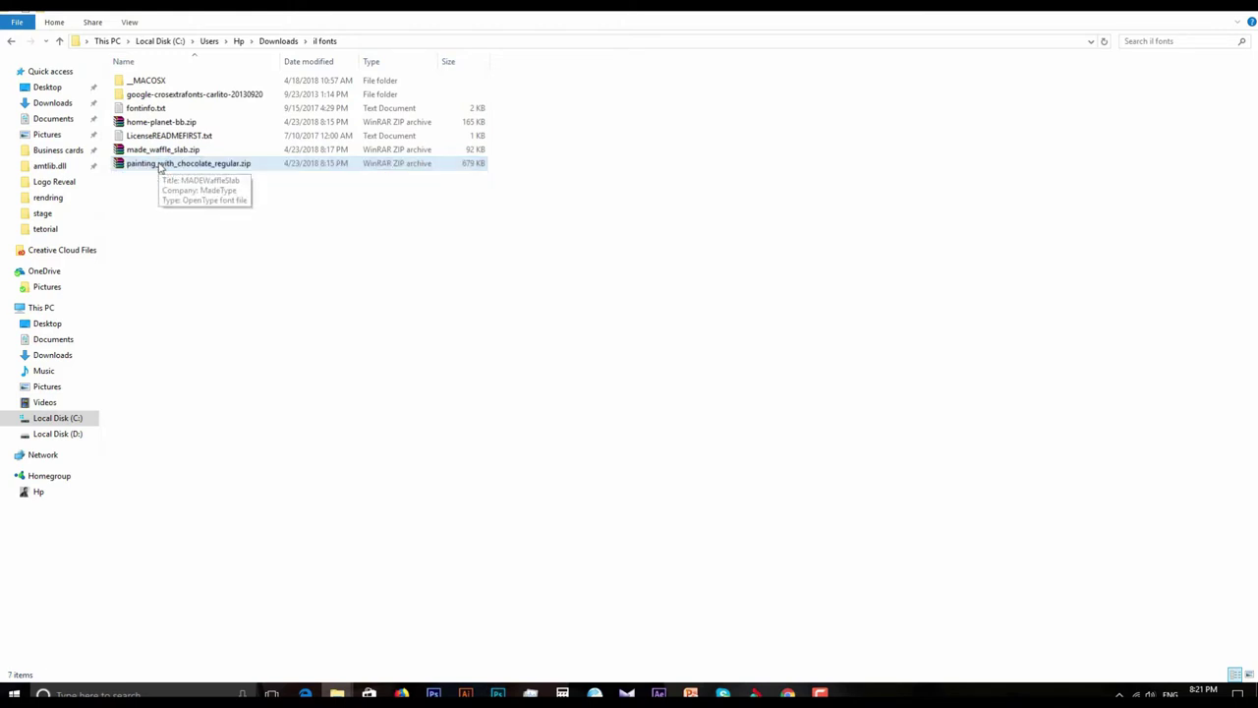
# - Extract painting_with_chocolate_regular.zip and install Painting_With_Chocolate.ttf
pyautogui.rightClick(154, 167)
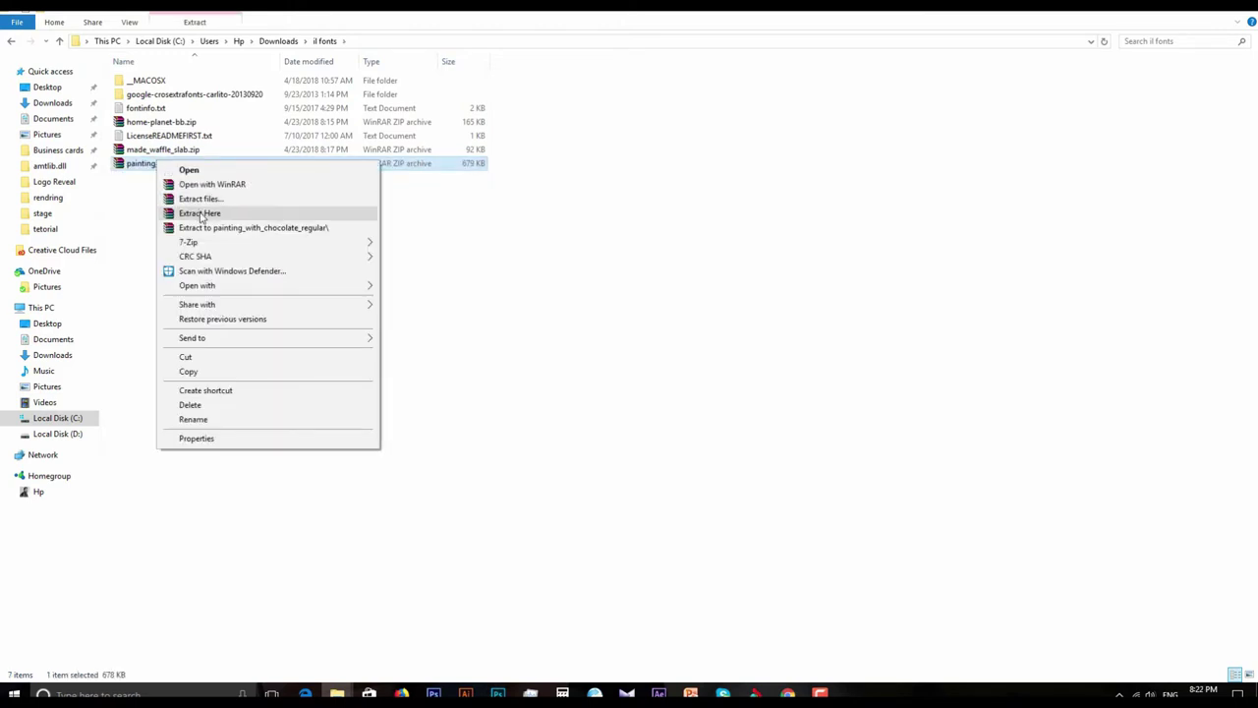
pyautogui.click(201, 214)
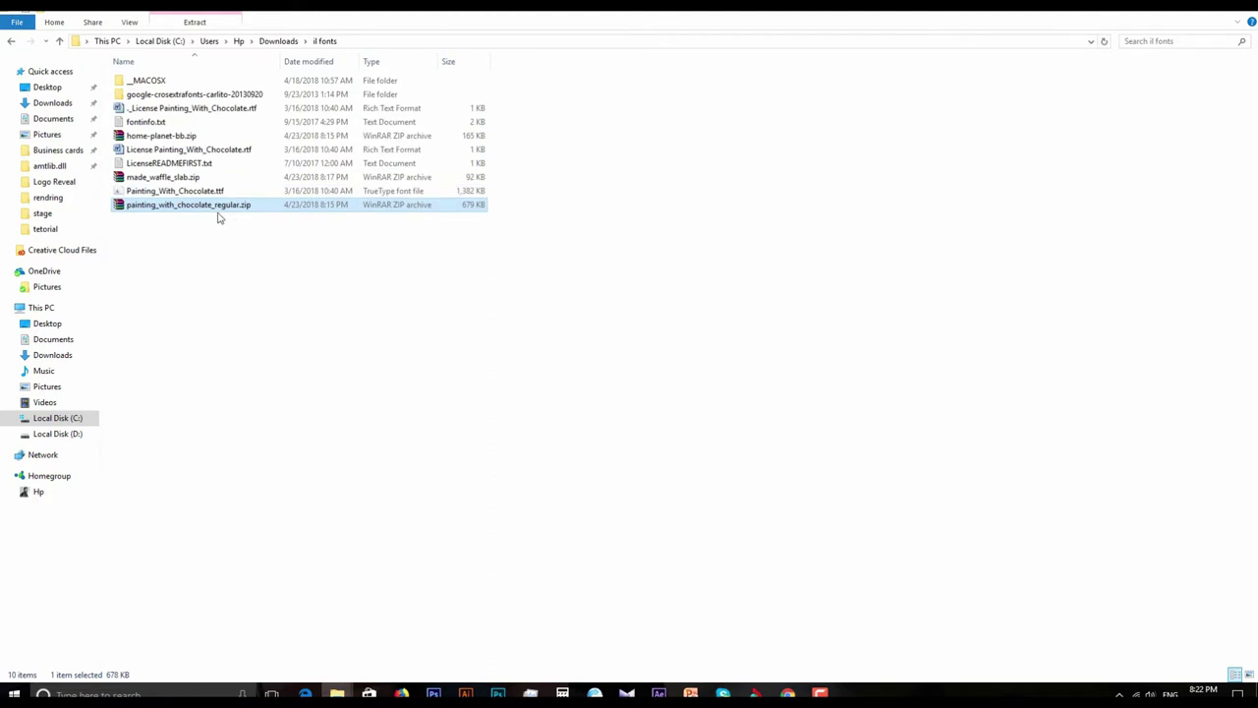
pyautogui.click(175, 192)
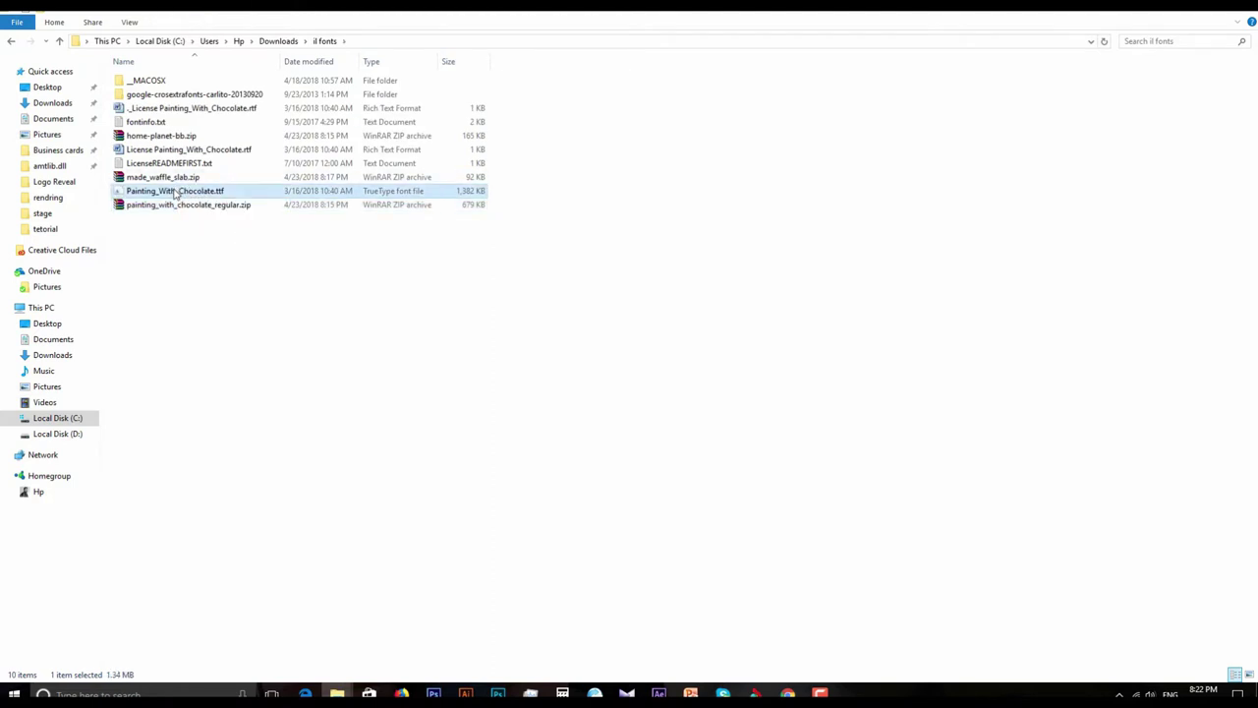
pyautogui.rightClick(175, 193)
pyautogui.click(231, 229)
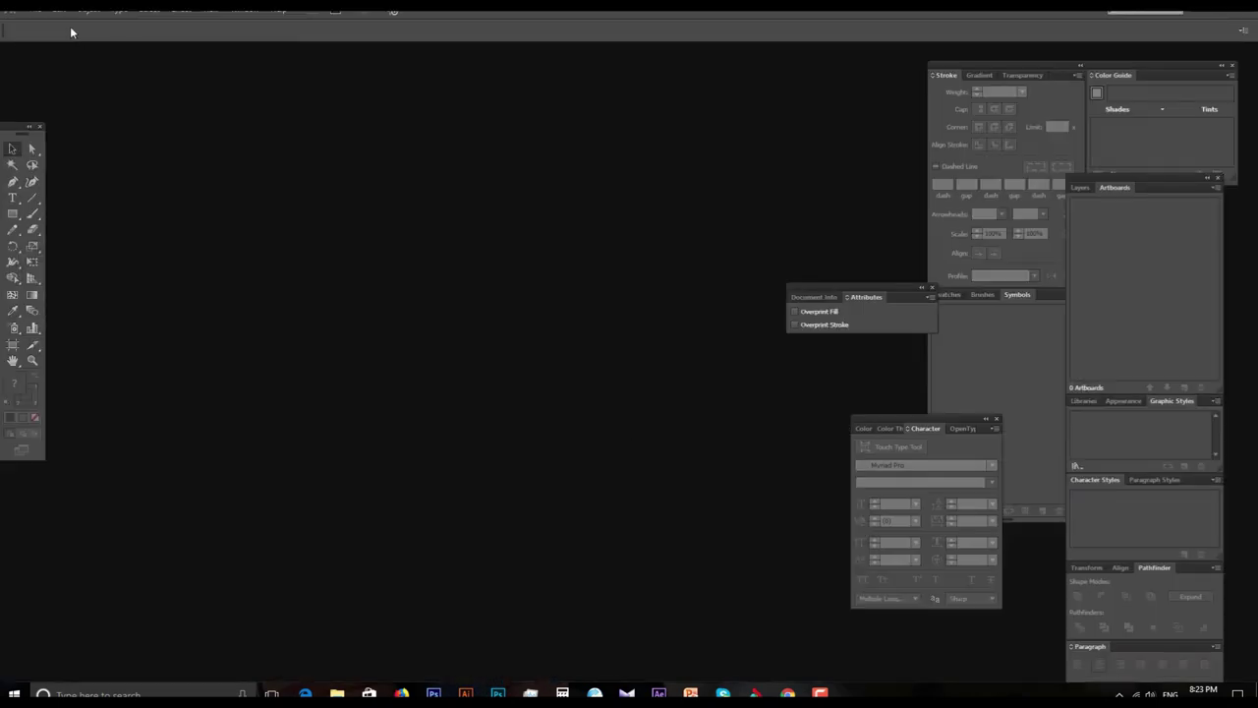
# - Start a new Illustrator document from the File menu
pyautogui.click(33, 14)
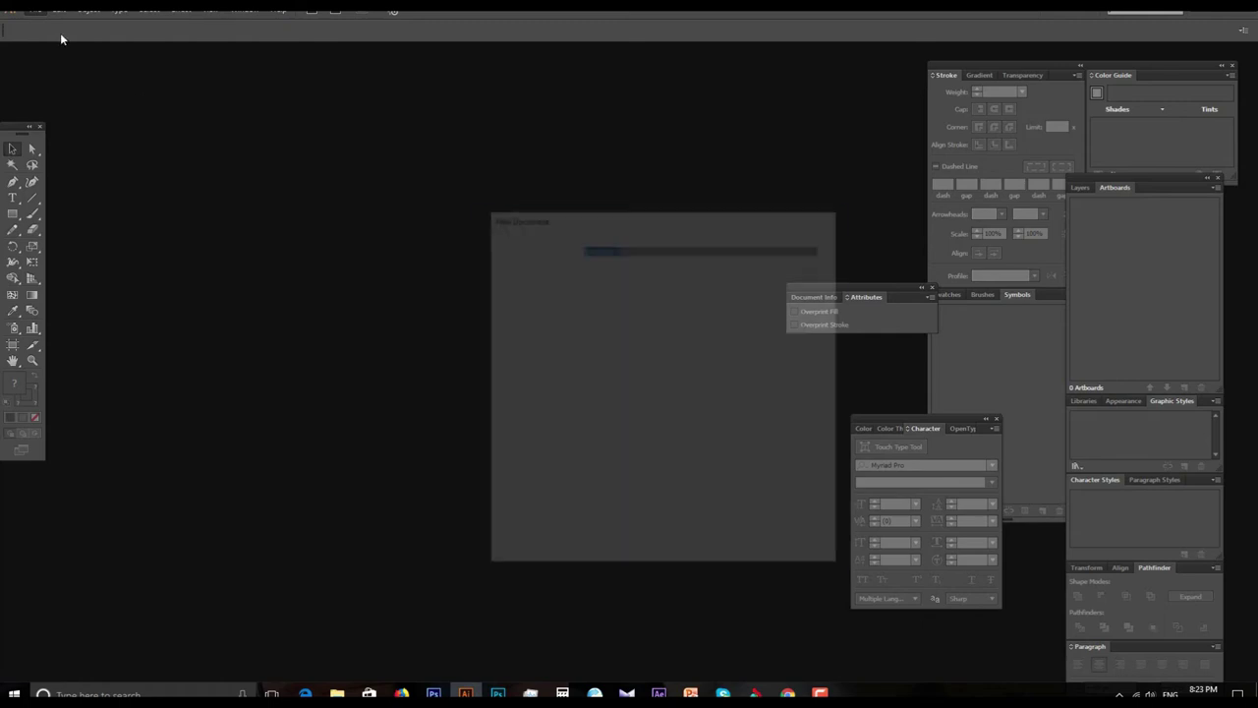
# - Create a blank document, type 'typography fonts download', and scale it to about 29.5 pt
pyautogui.click(724, 539)
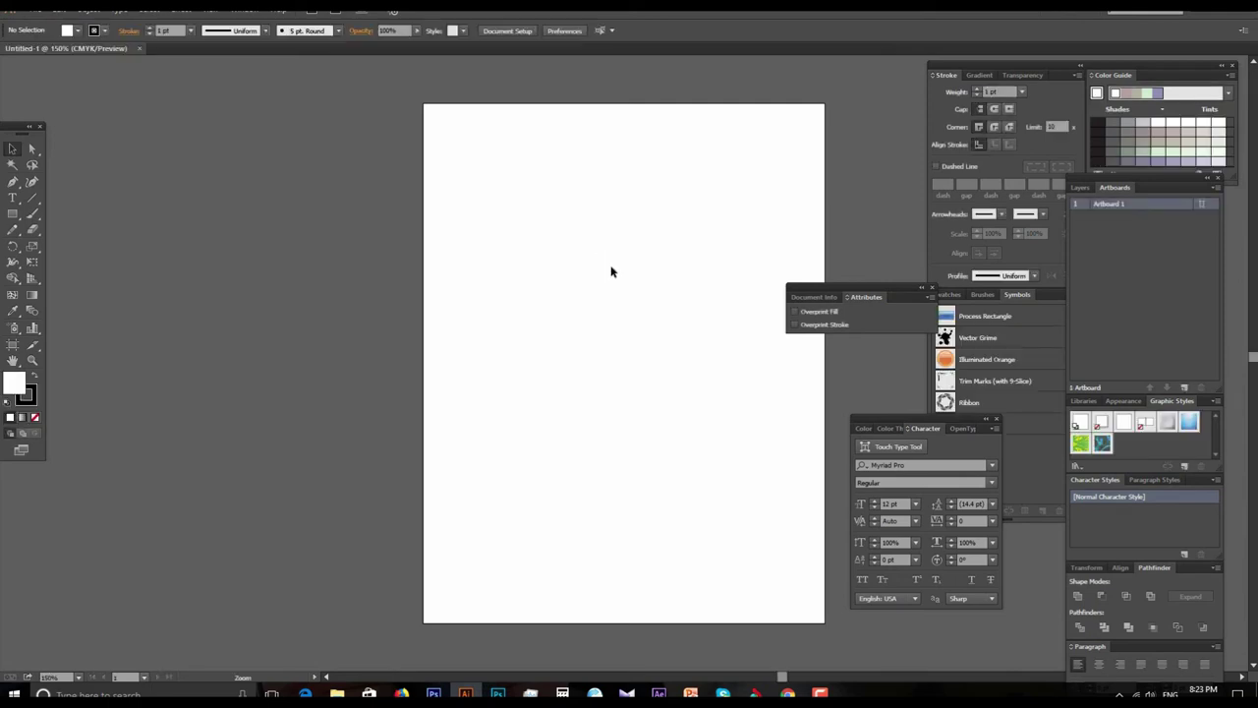
pyautogui.click(614, 271)
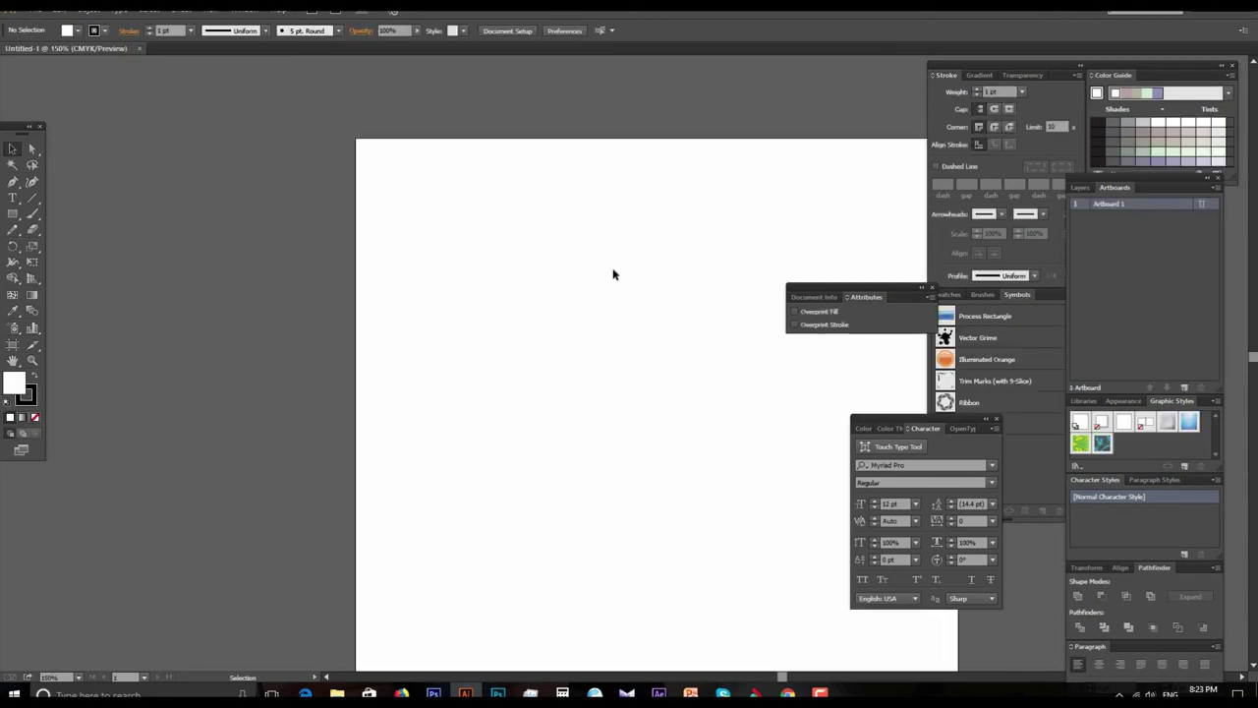
pyautogui.click(14, 197)
pyautogui.click(449, 255)
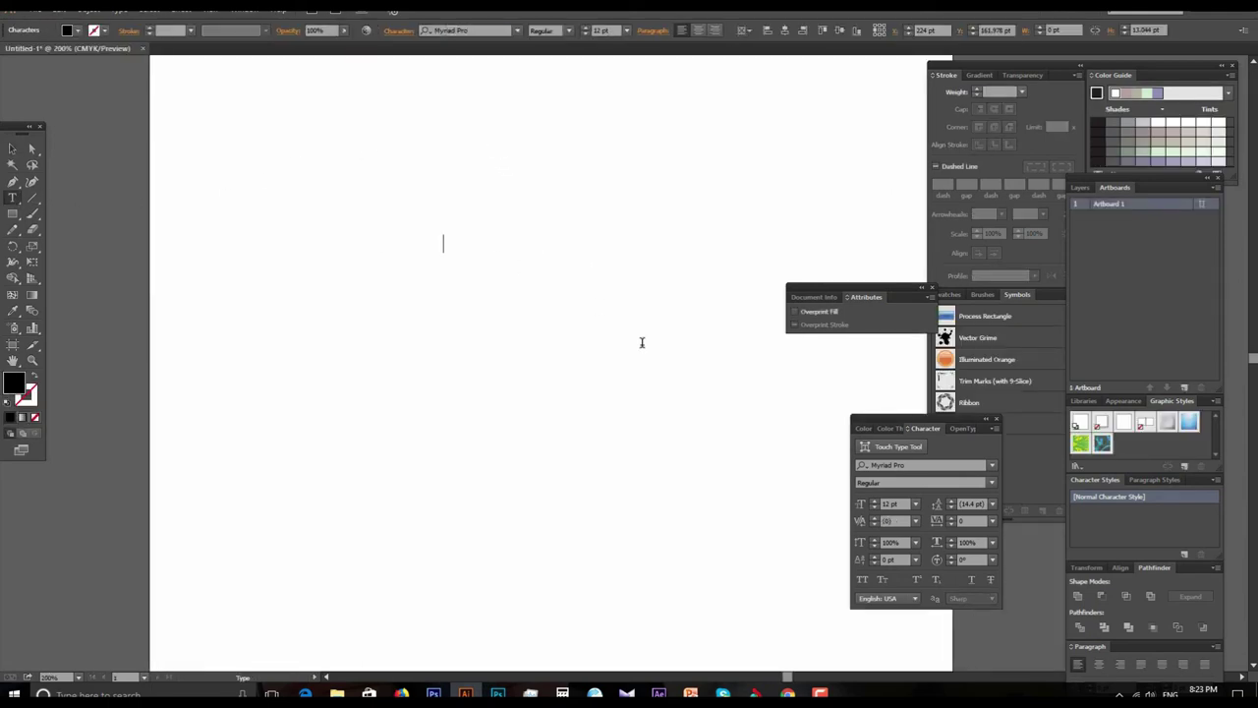
pyautogui.write('typography fonts do')
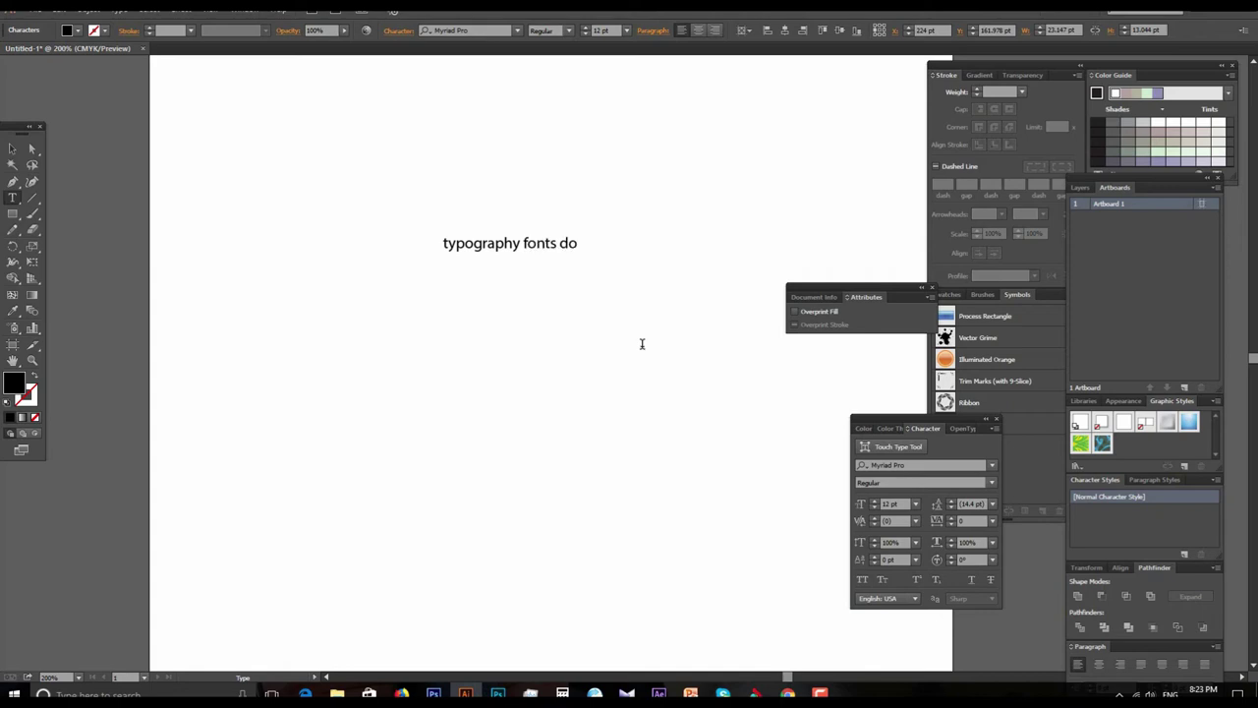
pyautogui.write('wnload')
pyautogui.press('Escape')
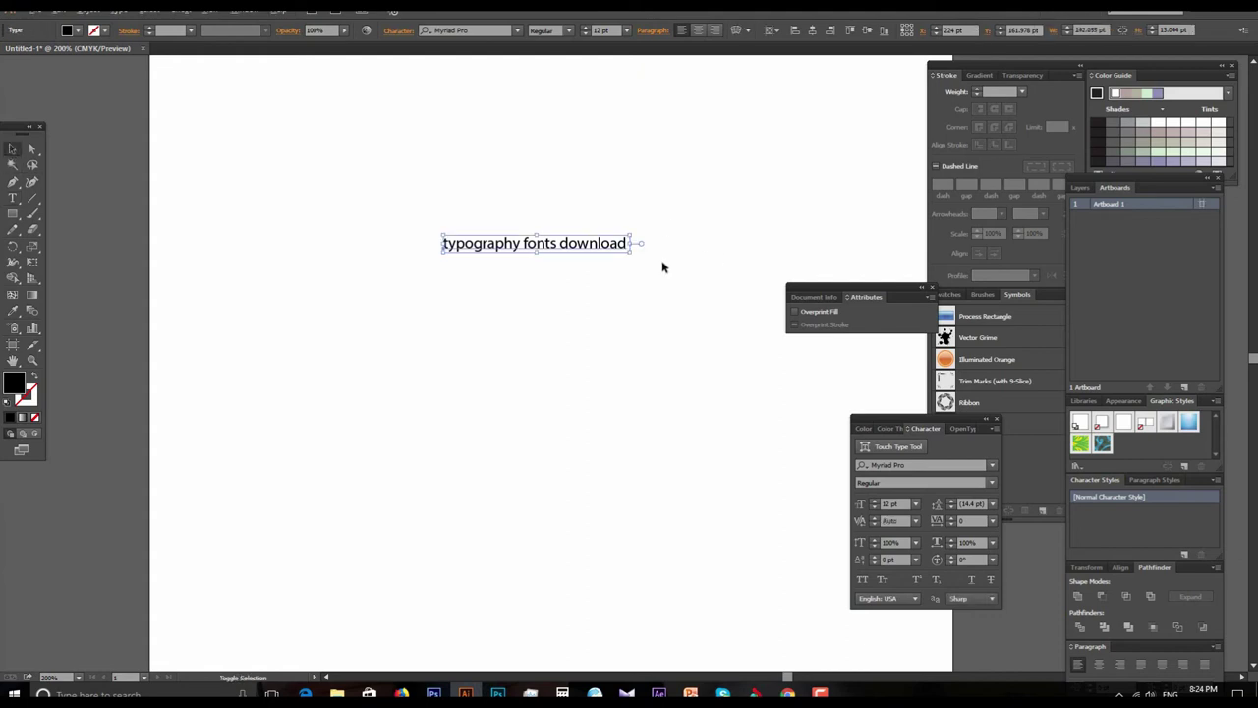
pyautogui.moveTo(631, 252); pyautogui.dragTo(766, 306)
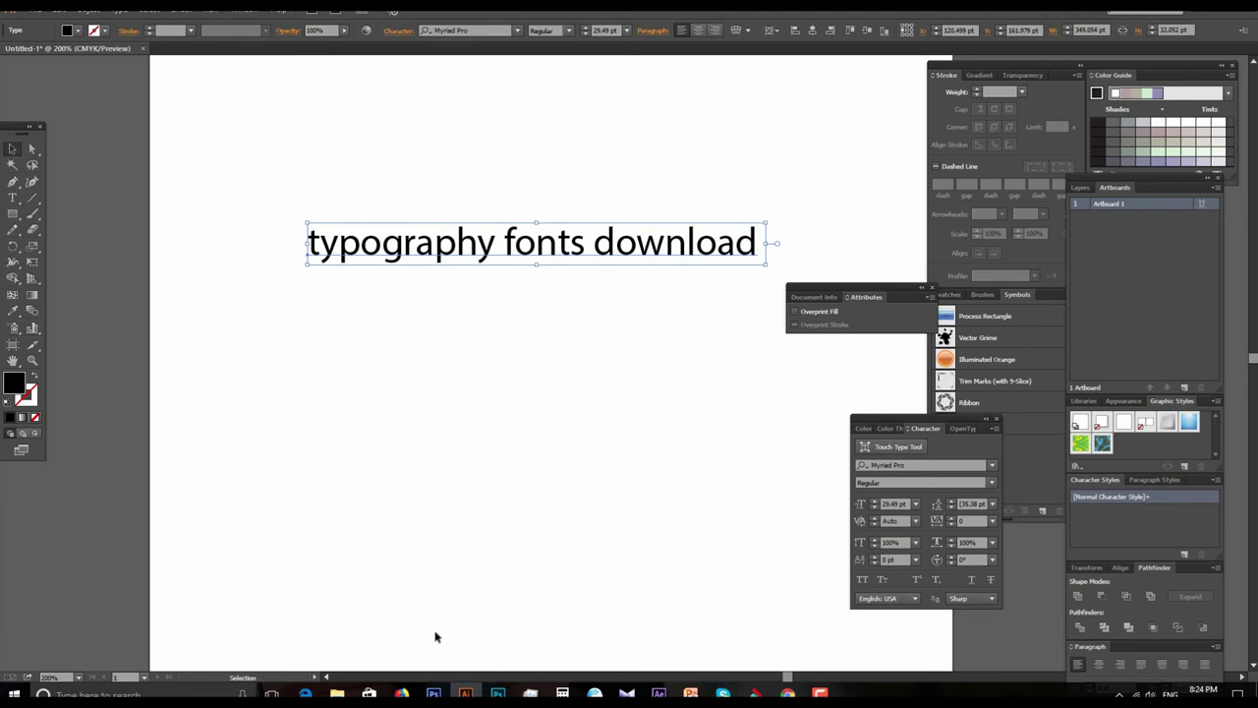
pyautogui.moveTo(336, 693)
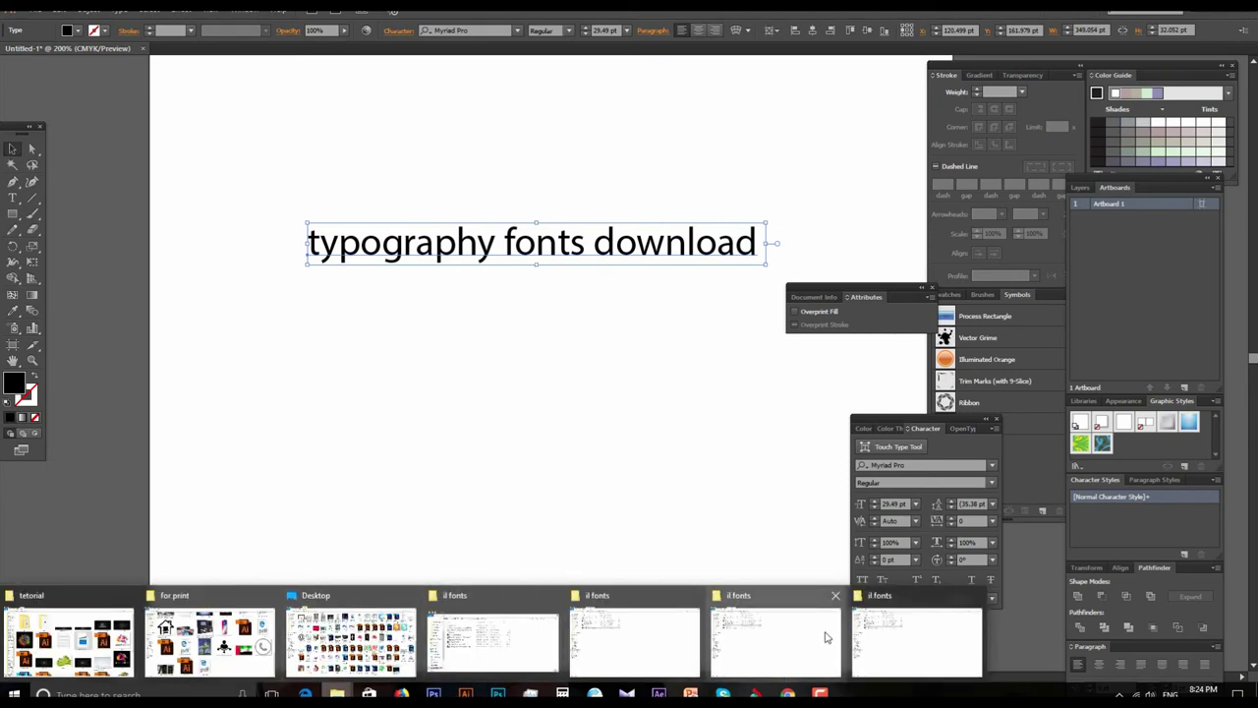
# - Check the il fonts folder, then search 'pai' and apply PaintingWithChocolate to the text
pyautogui.click(825, 636)
pyautogui.click(236, 314)
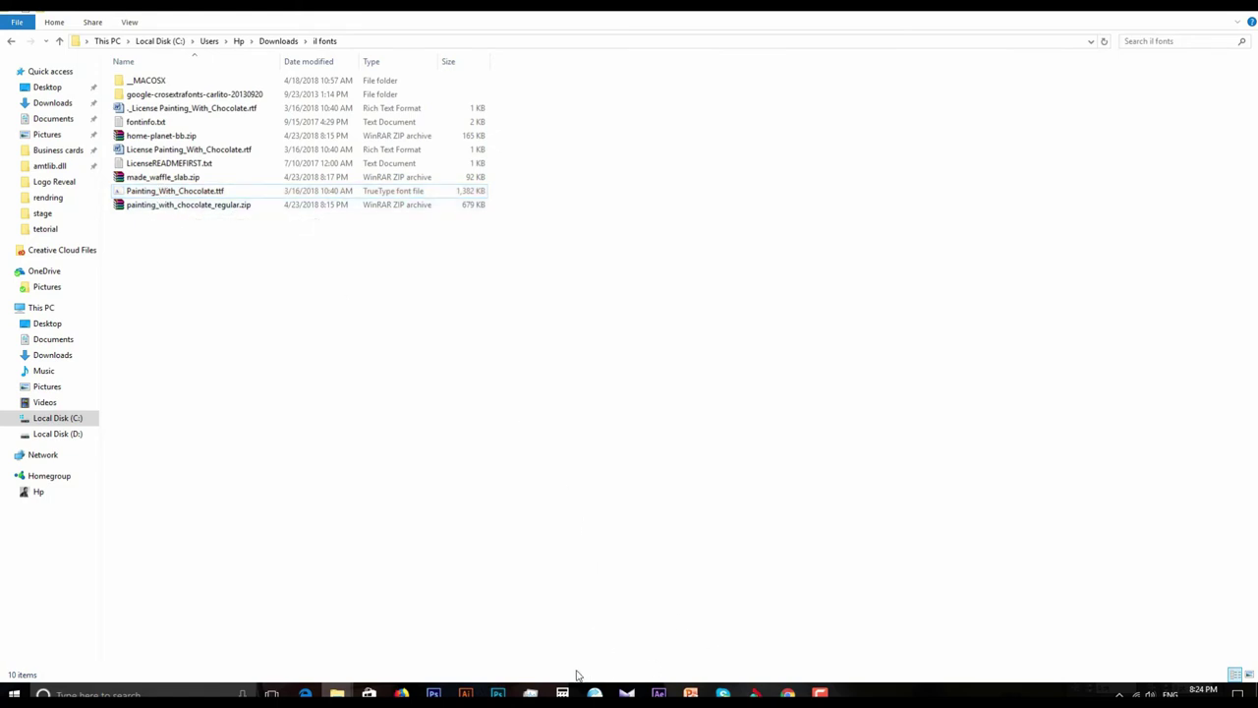
pyautogui.click(466, 693)
pyautogui.click(464, 30)
pyautogui.write('p')
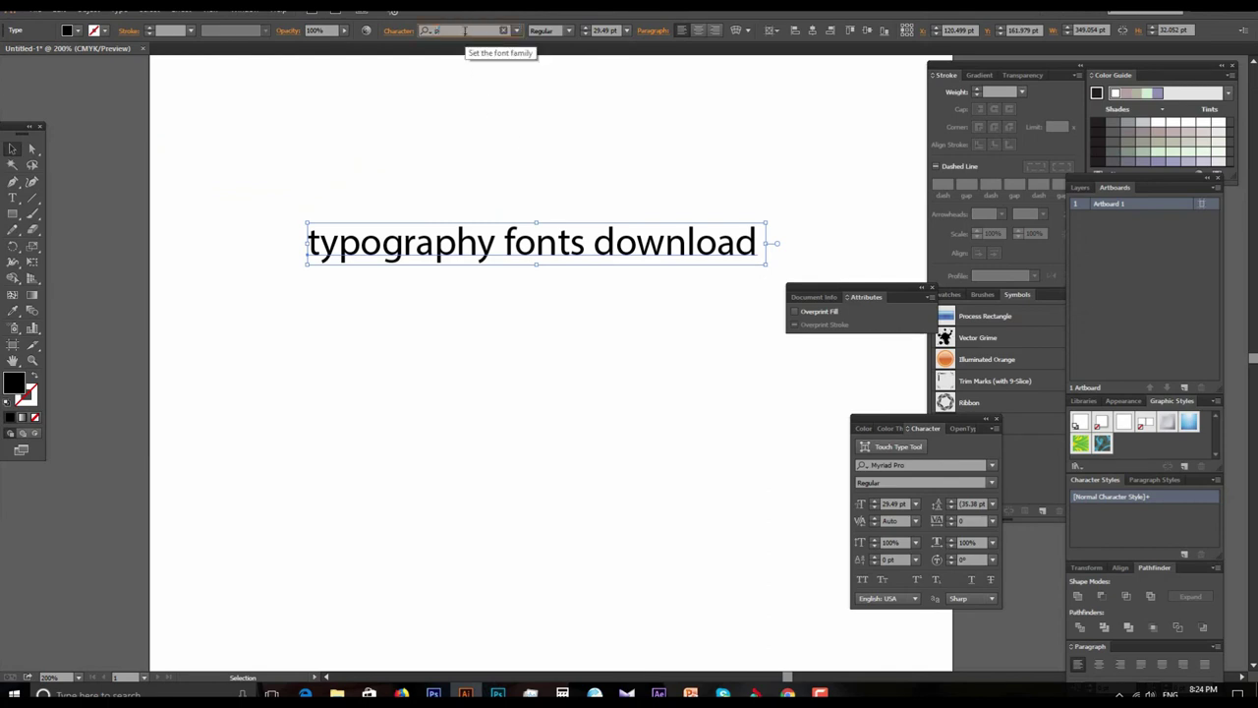
pyautogui.write('a')
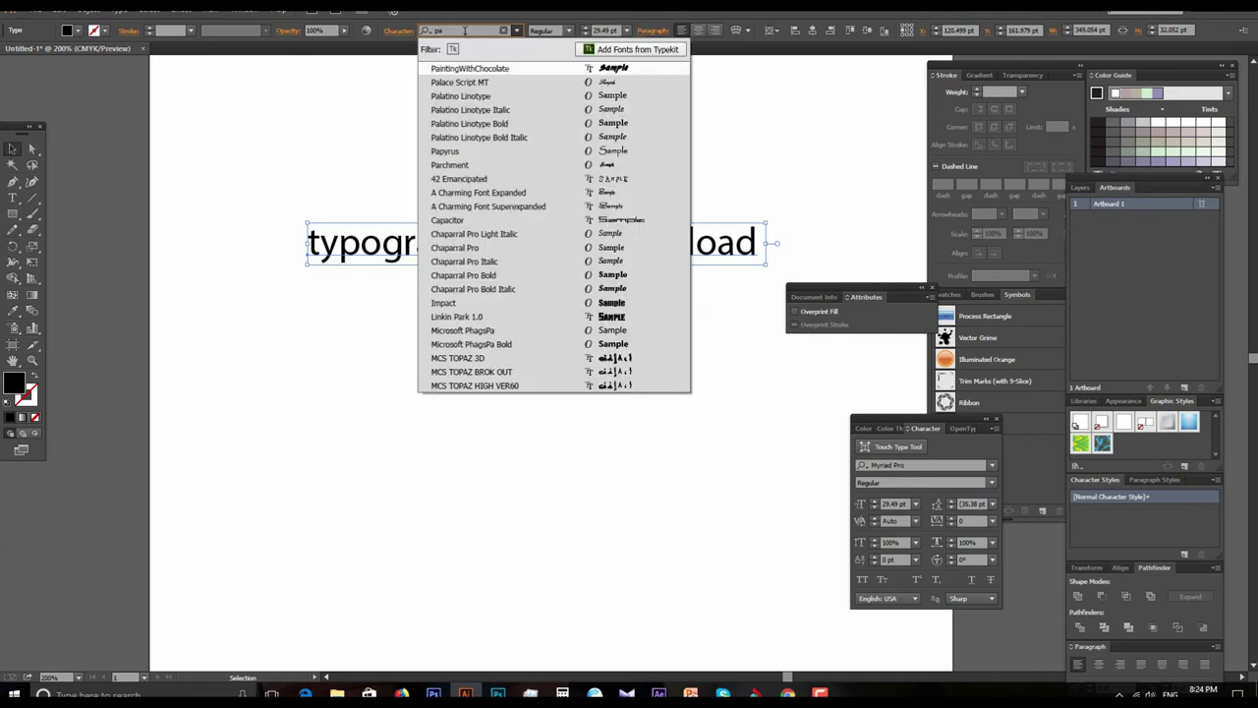
pyautogui.write('i')
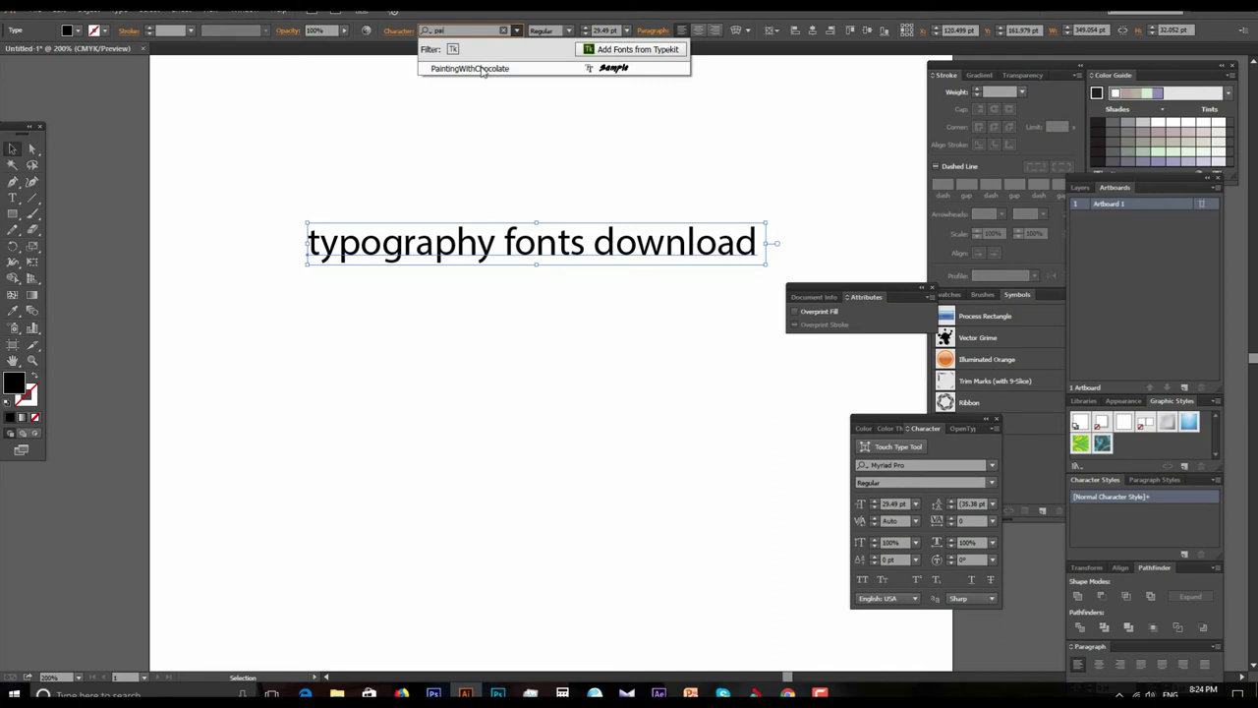
pyautogui.click(480, 68)
# - Enlarge the 'typography fonts download' text to about 35.5 pt using a bounding-box handle
pyautogui.click(543, 140)
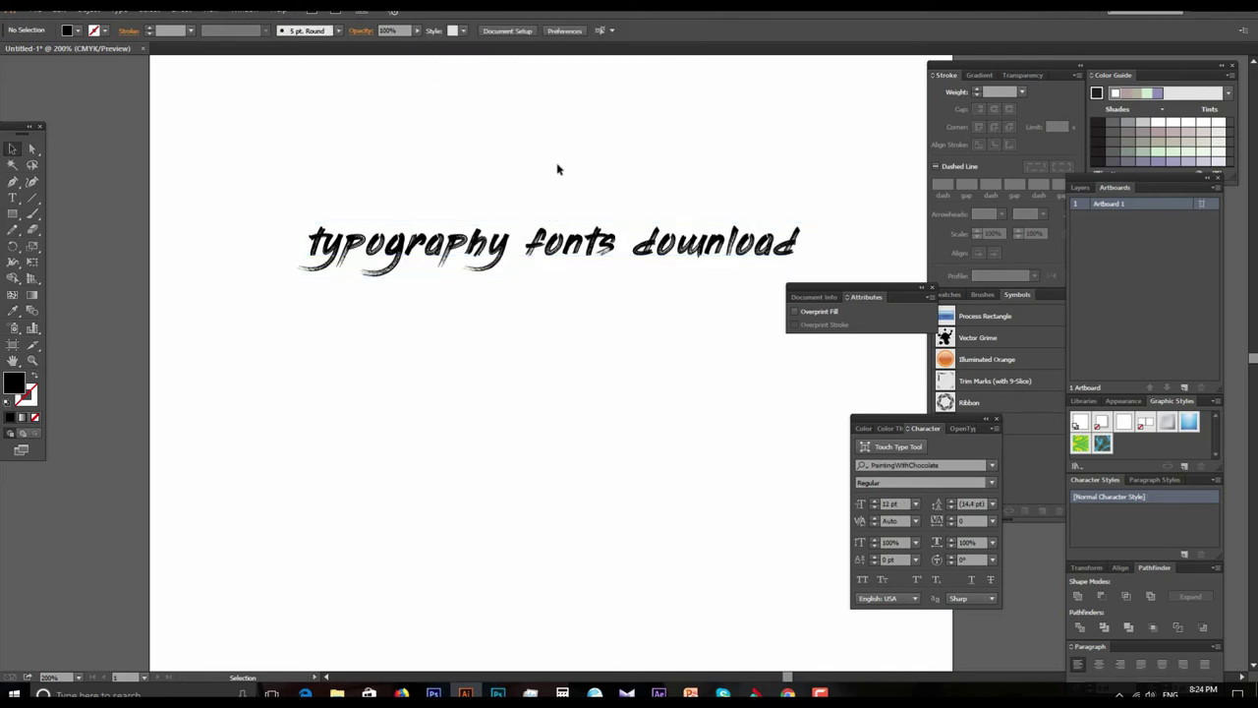
pyautogui.click(551, 251)
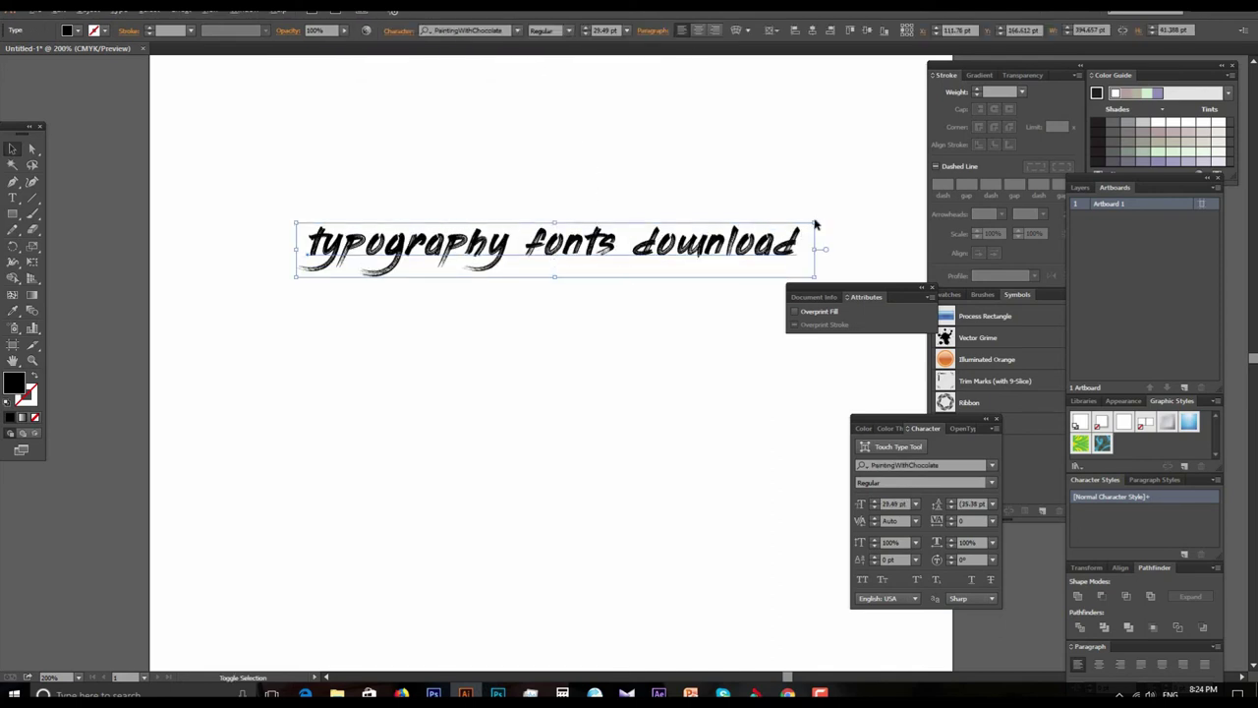
pyautogui.moveTo(854, 191); pyautogui.dragTo(867, 185)
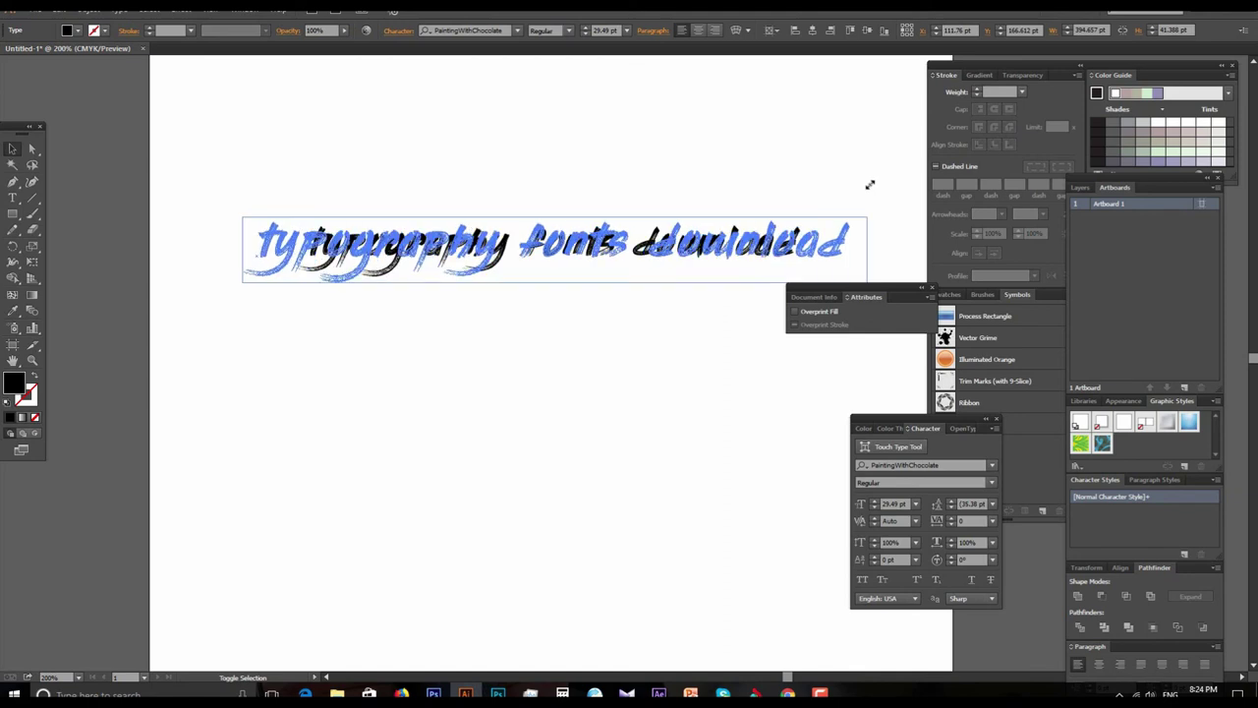
pyautogui.click(565, 297)
pyautogui.click(497, 258)
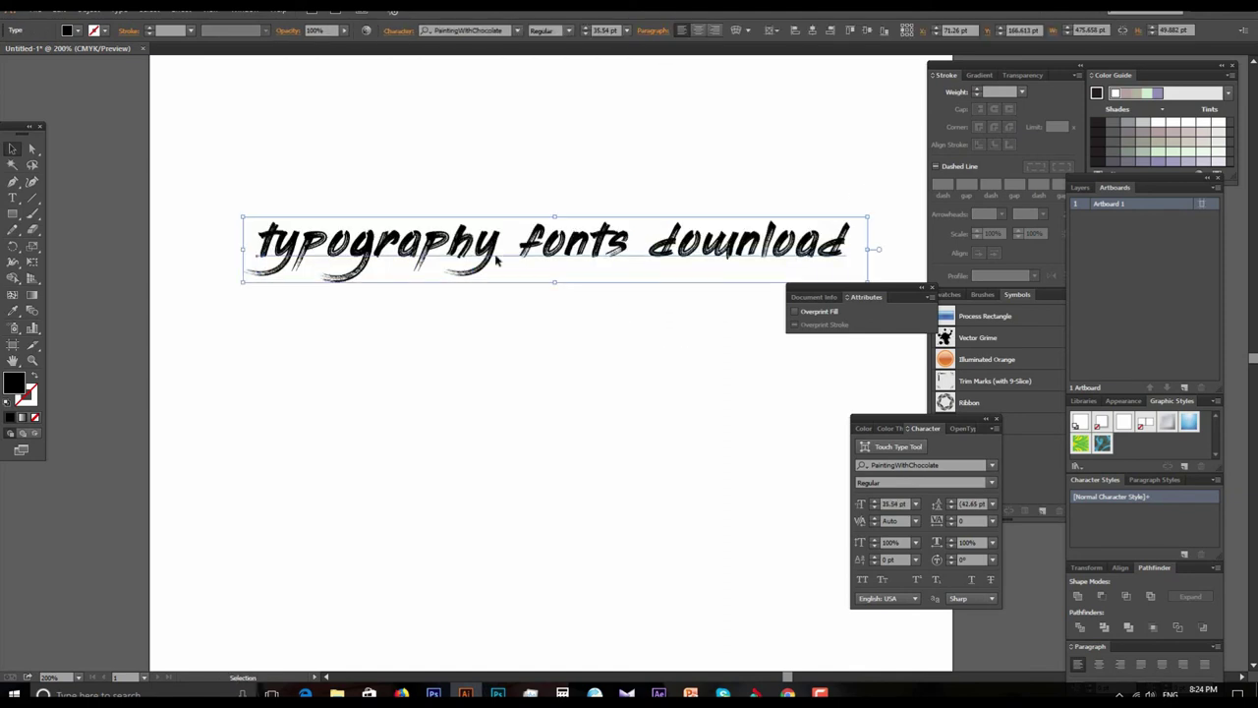
# - Review the il fonts folder again before choosing another font for the text
pyautogui.click(337, 692)
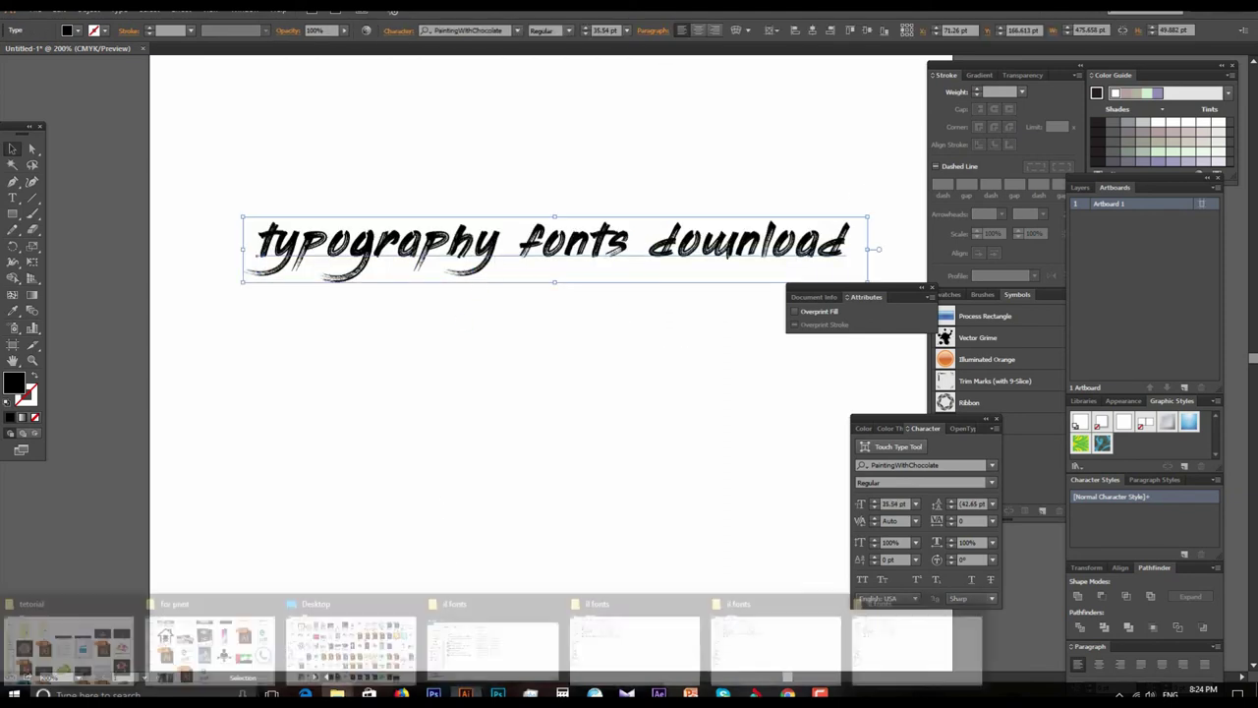
pyautogui.click(835, 624)
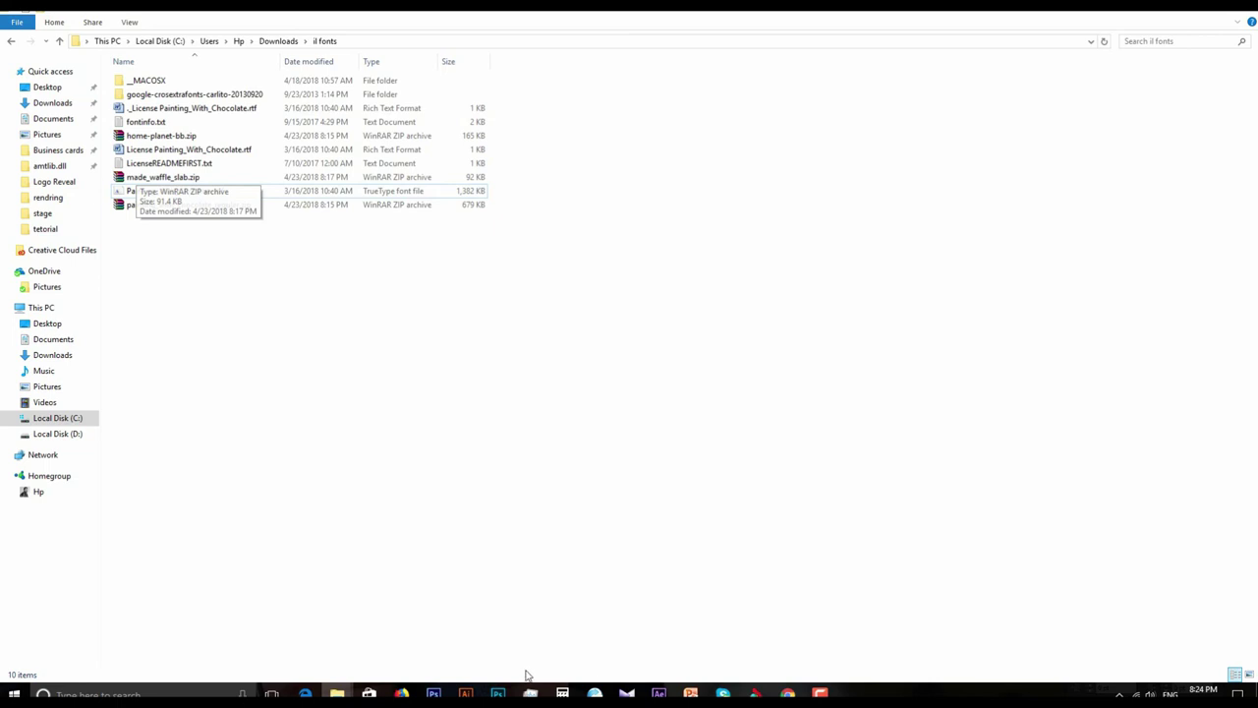
pyautogui.click(467, 693)
pyautogui.click(476, 31)
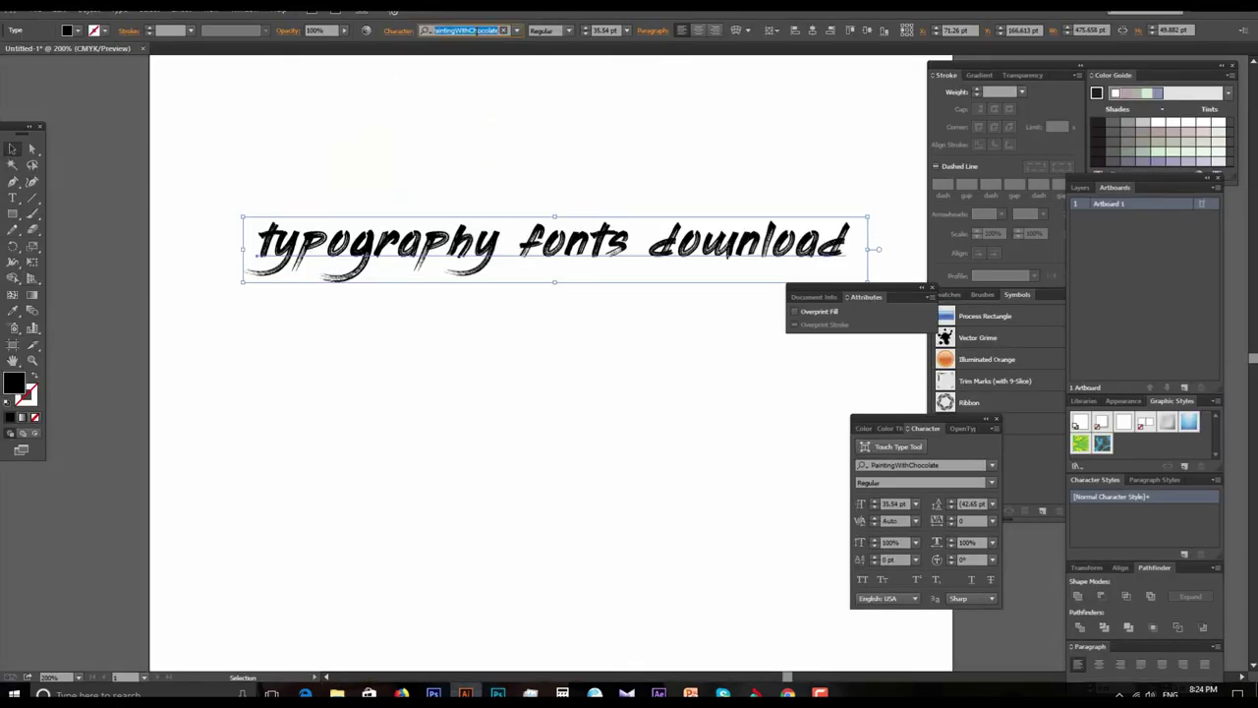
# - Apply MADE Waffle Slab to the text and compare it against the il fonts folder
pyautogui.write('made')
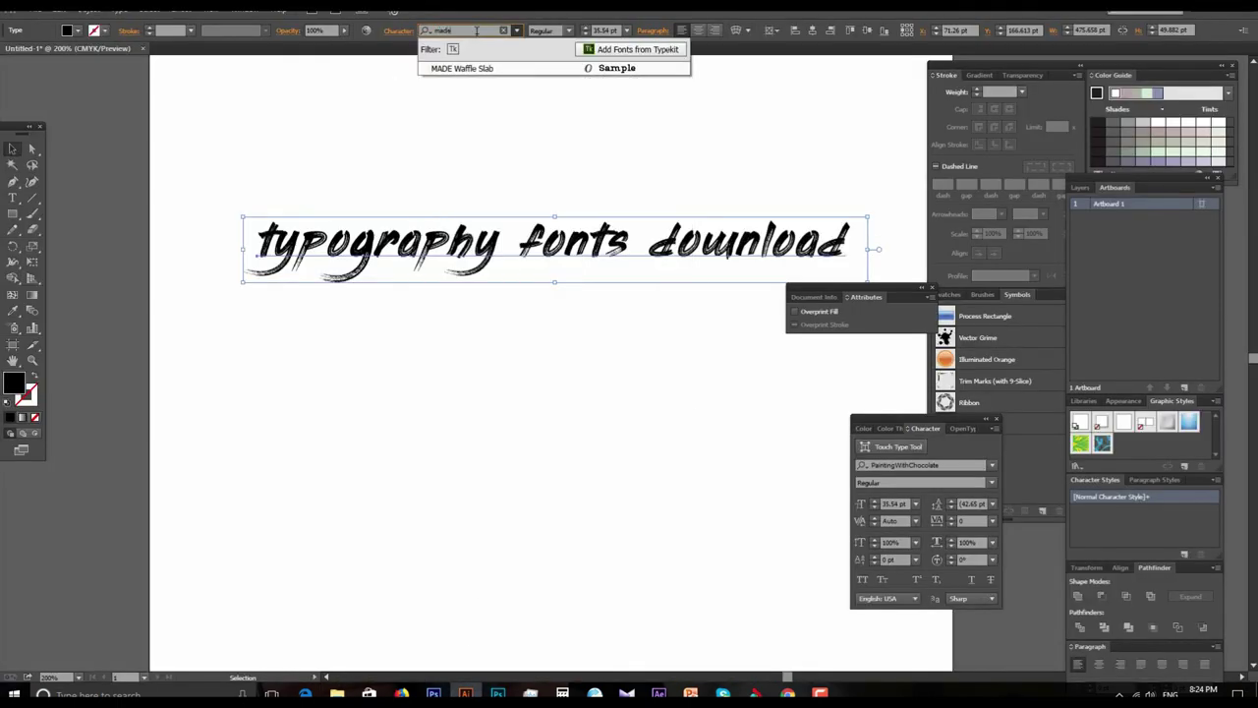
pyautogui.click(476, 68)
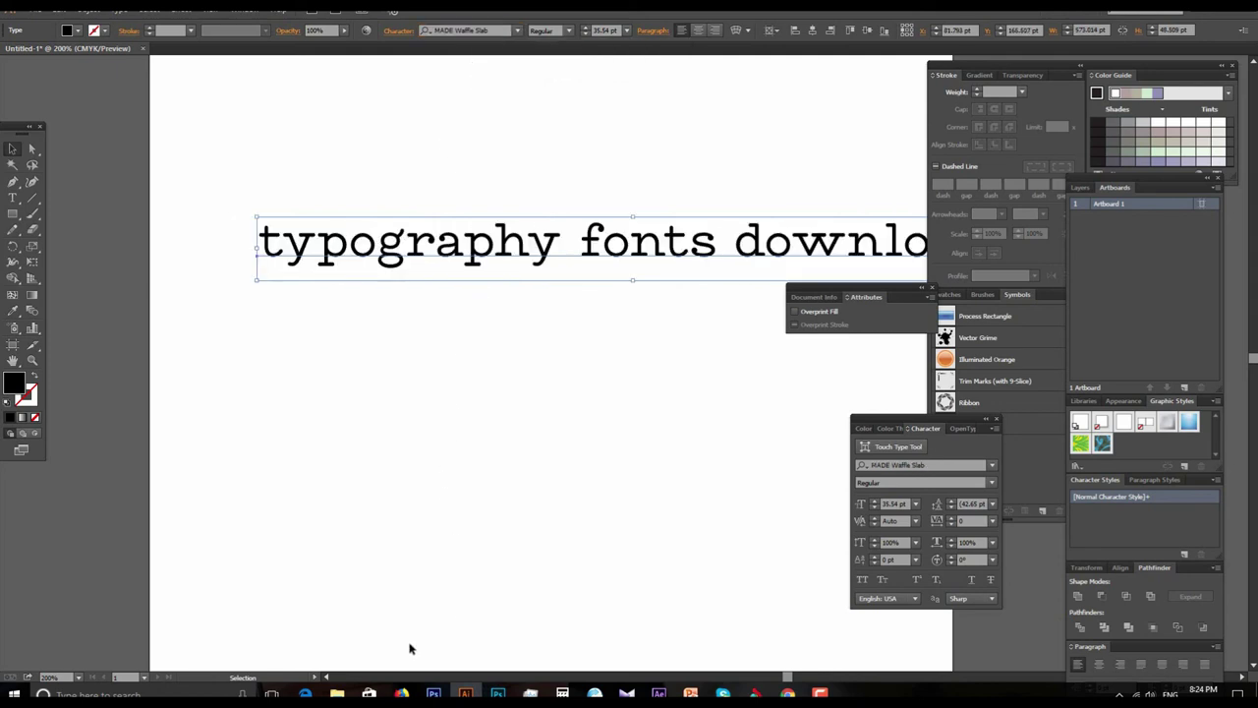
pyautogui.moveTo(336, 693)
pyautogui.click(914, 644)
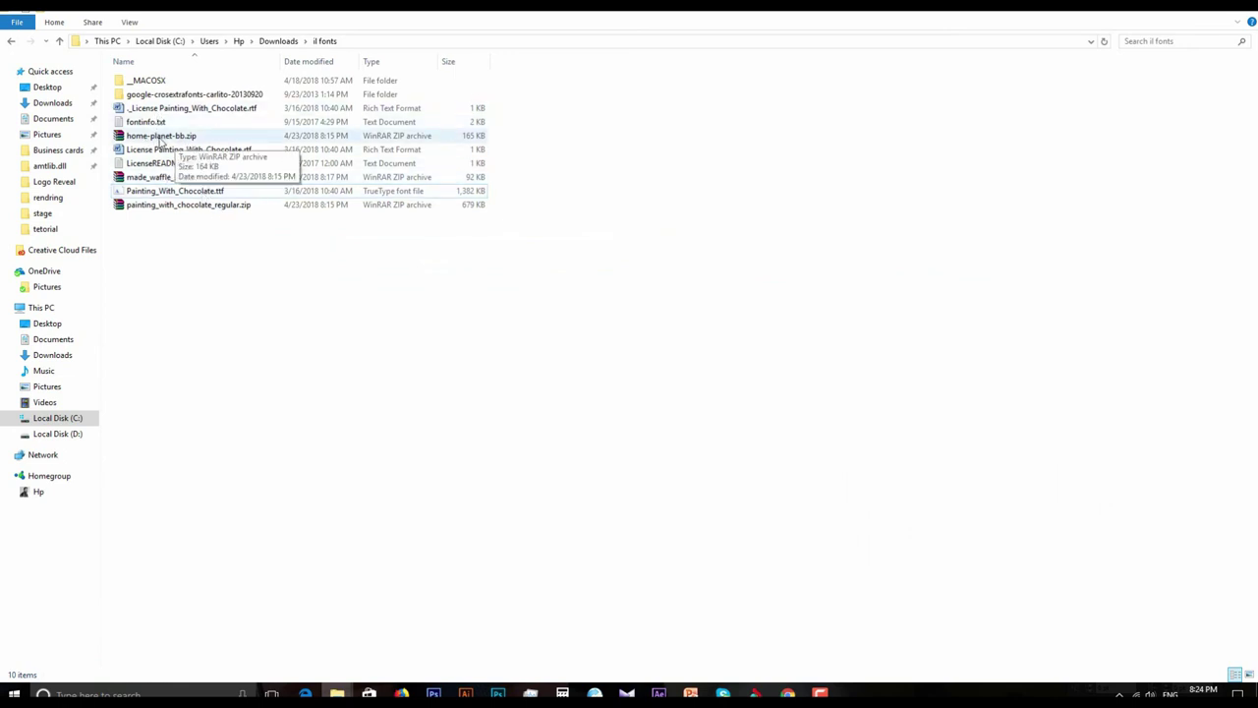
pyautogui.click(466, 693)
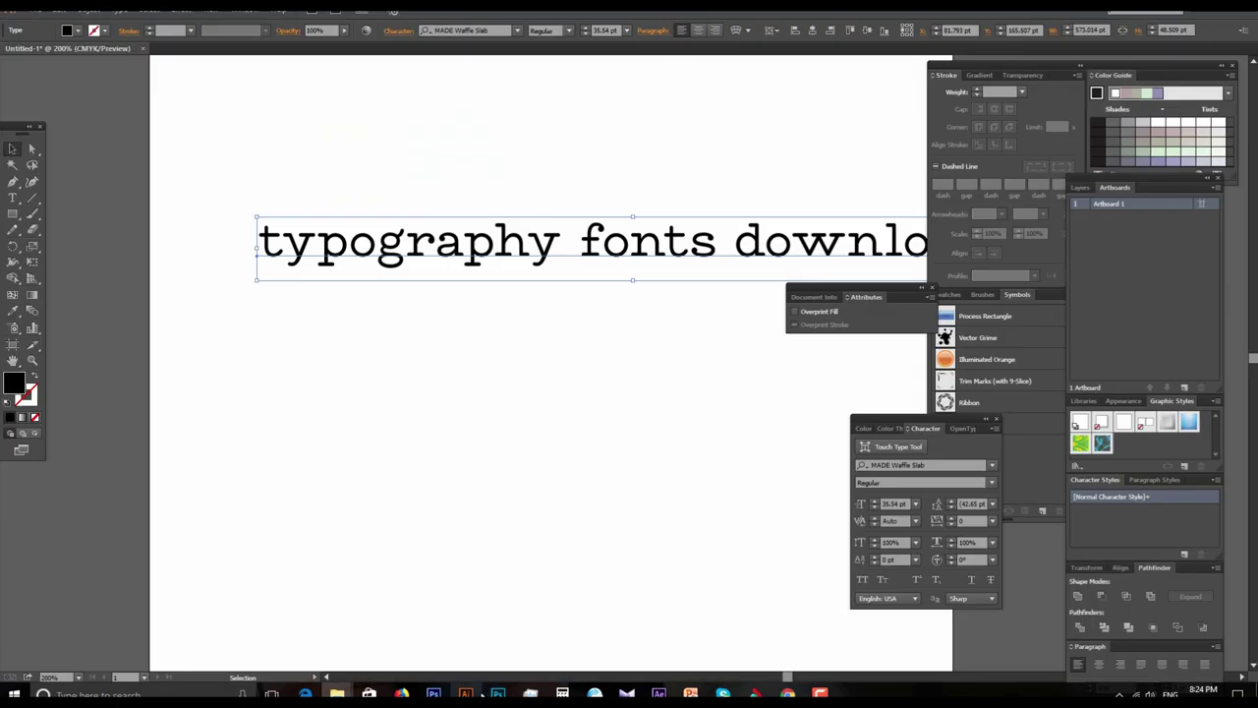
# - Search 'home' and set the text in Home Planet BB Italic
pyautogui.click(481, 31)
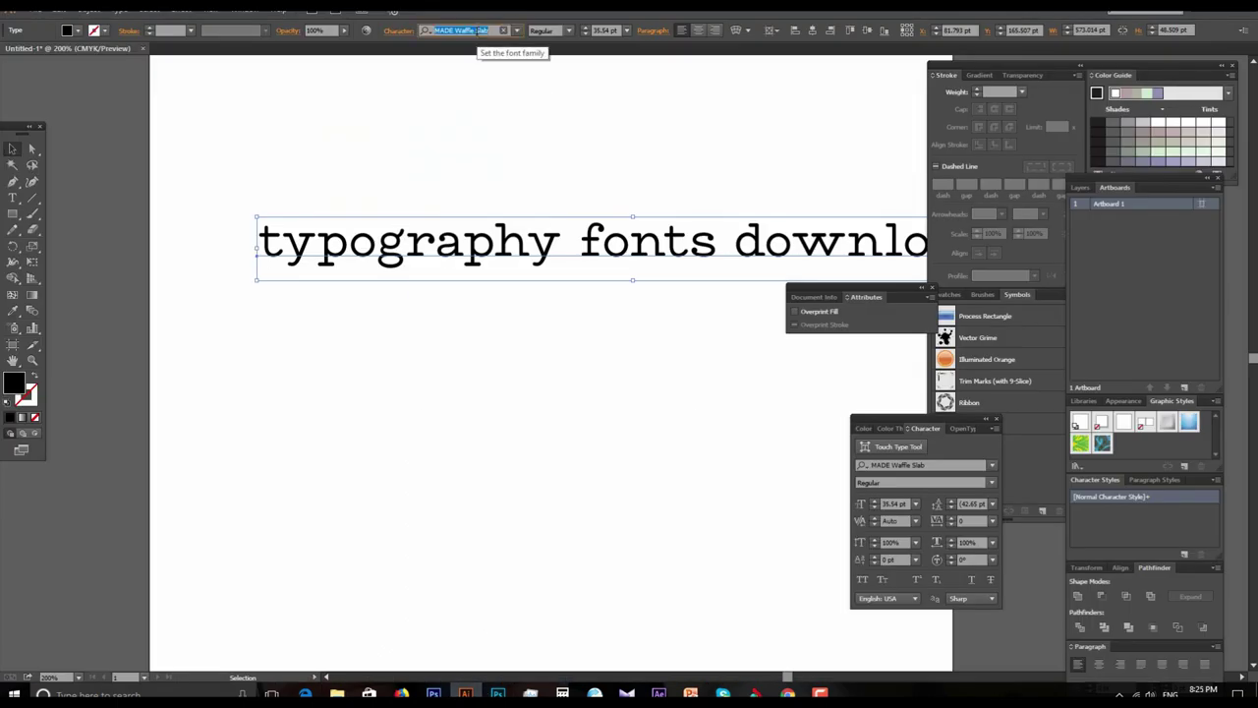
pyautogui.write('home')
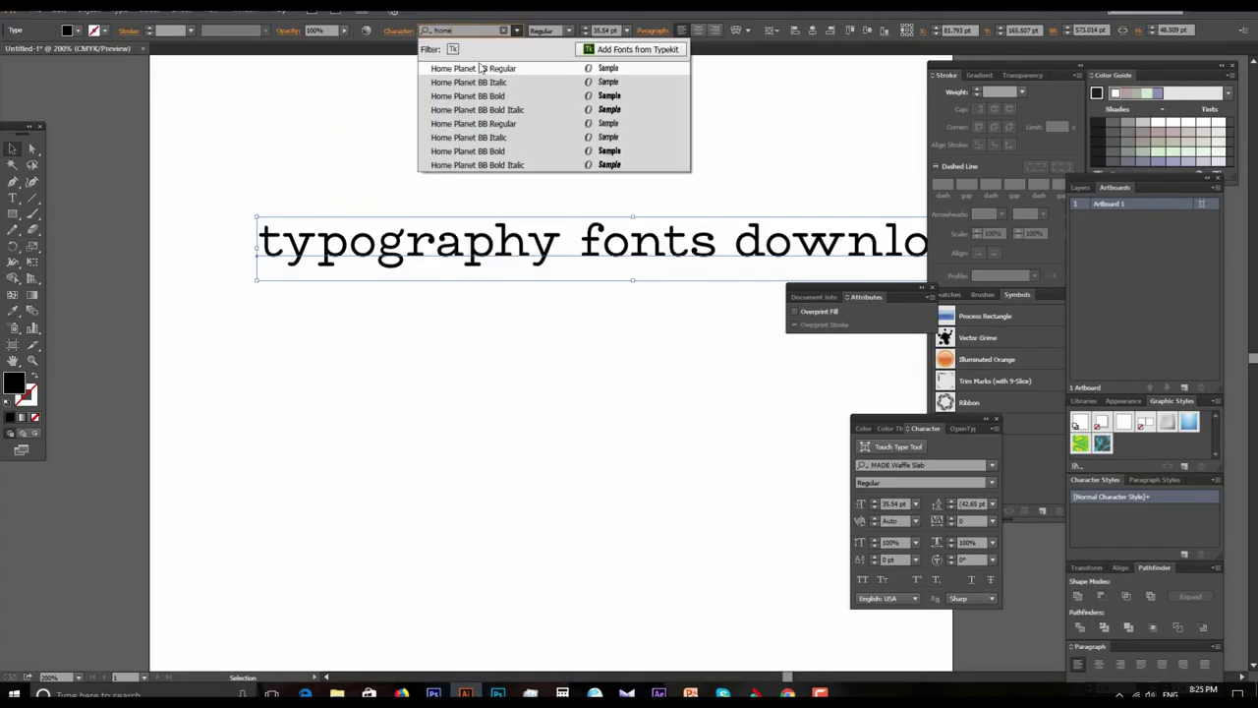
pyautogui.click(474, 82)
pyautogui.click(511, 186)
pyautogui.click(515, 249)
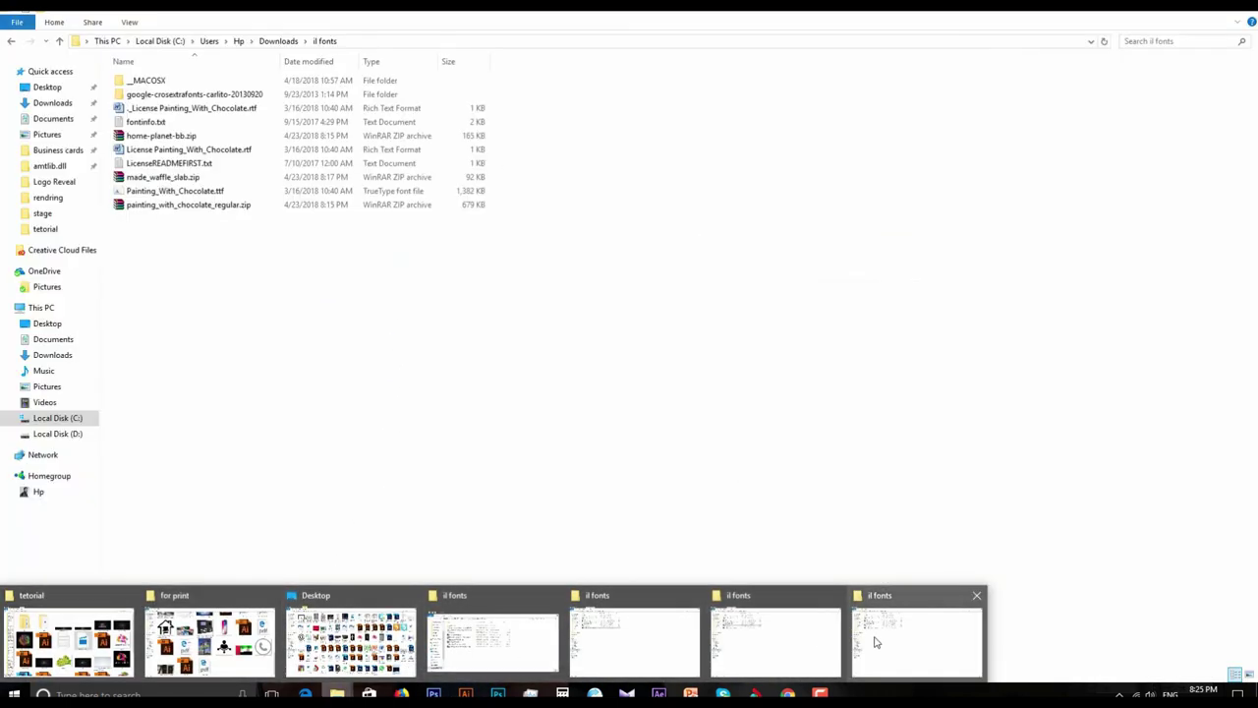
# - Recheck the il fonts folder and reapply Home Planet BB Italic to the reselected text
pyautogui.click(874, 640)
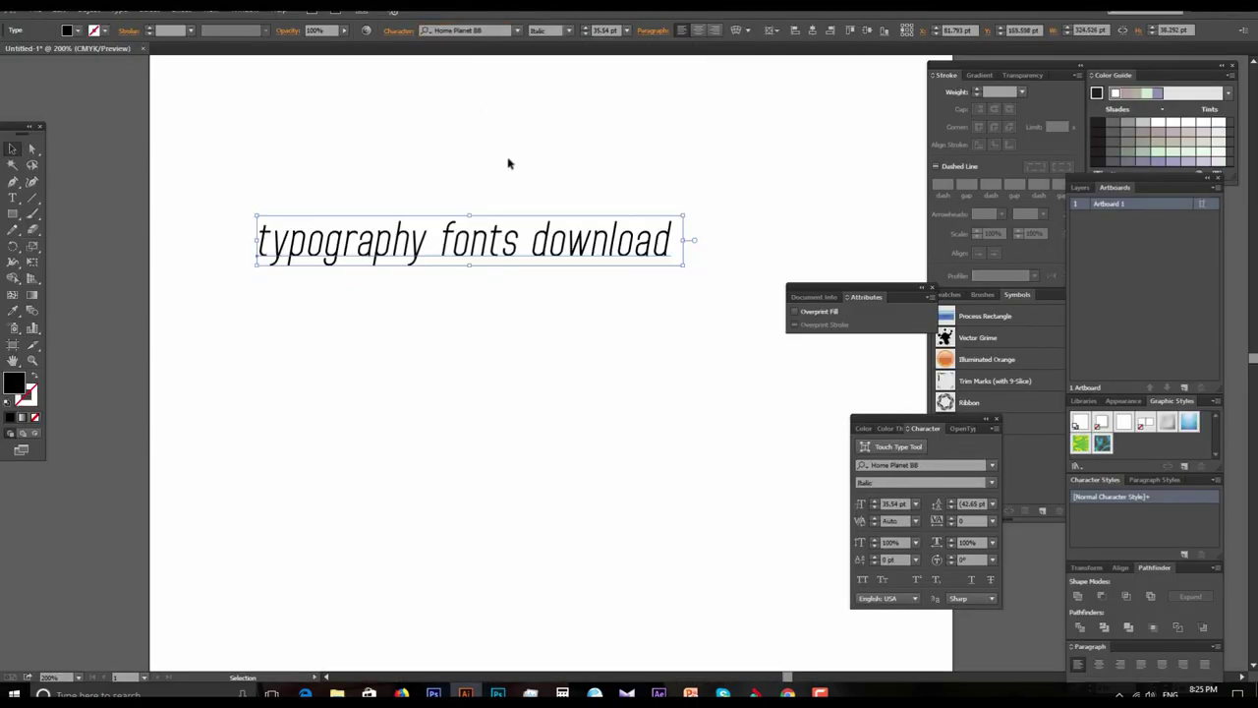
pyautogui.click(508, 165)
pyautogui.click(511, 241)
pyautogui.click(875, 642)
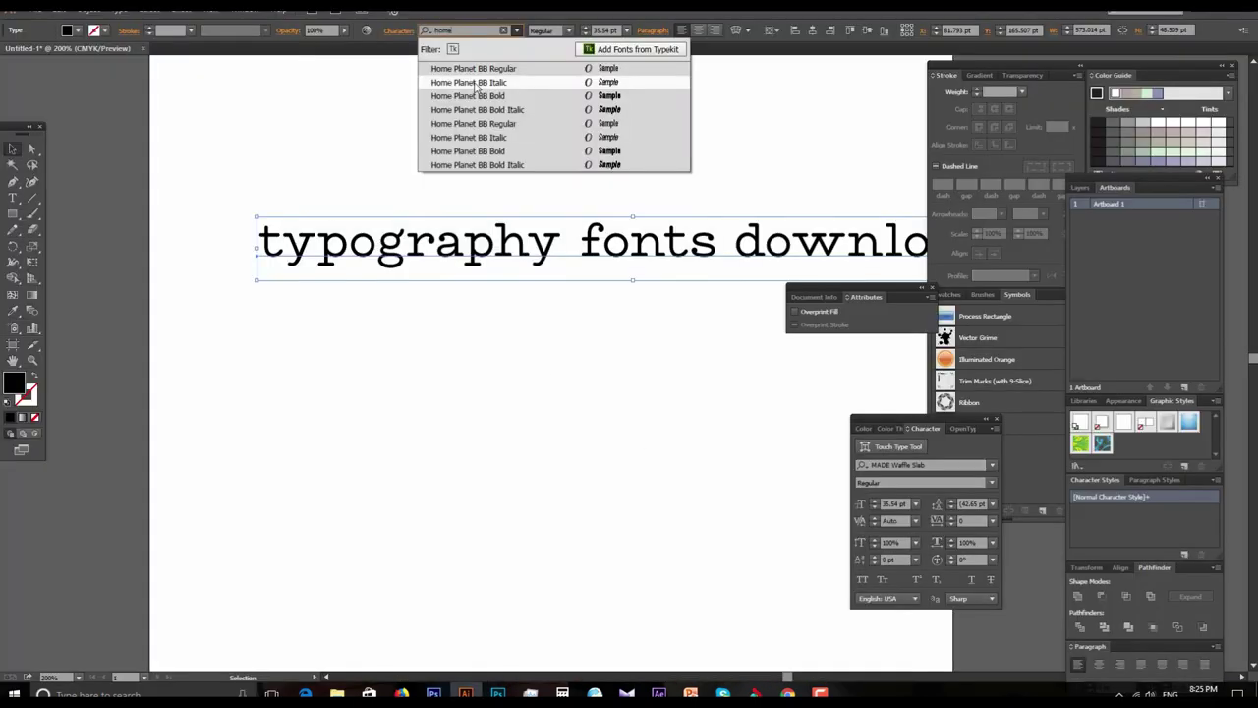
pyautogui.click(477, 82)
pyautogui.click(508, 163)
pyautogui.click(521, 244)
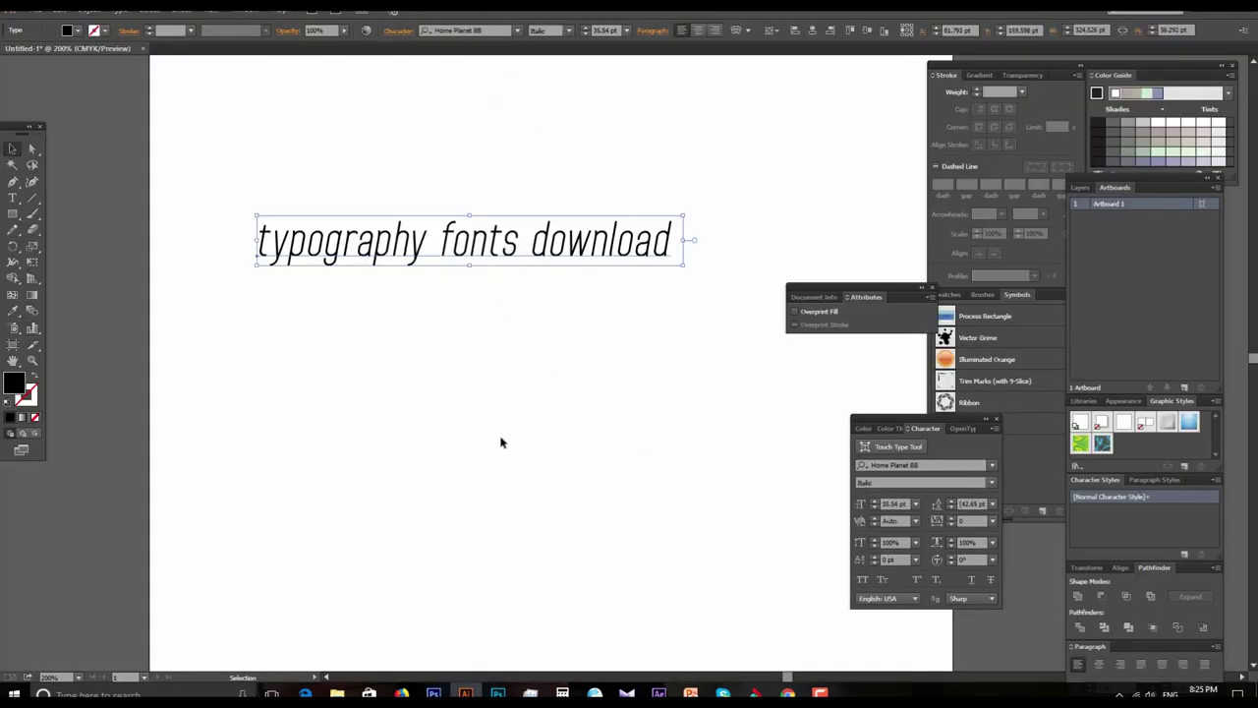